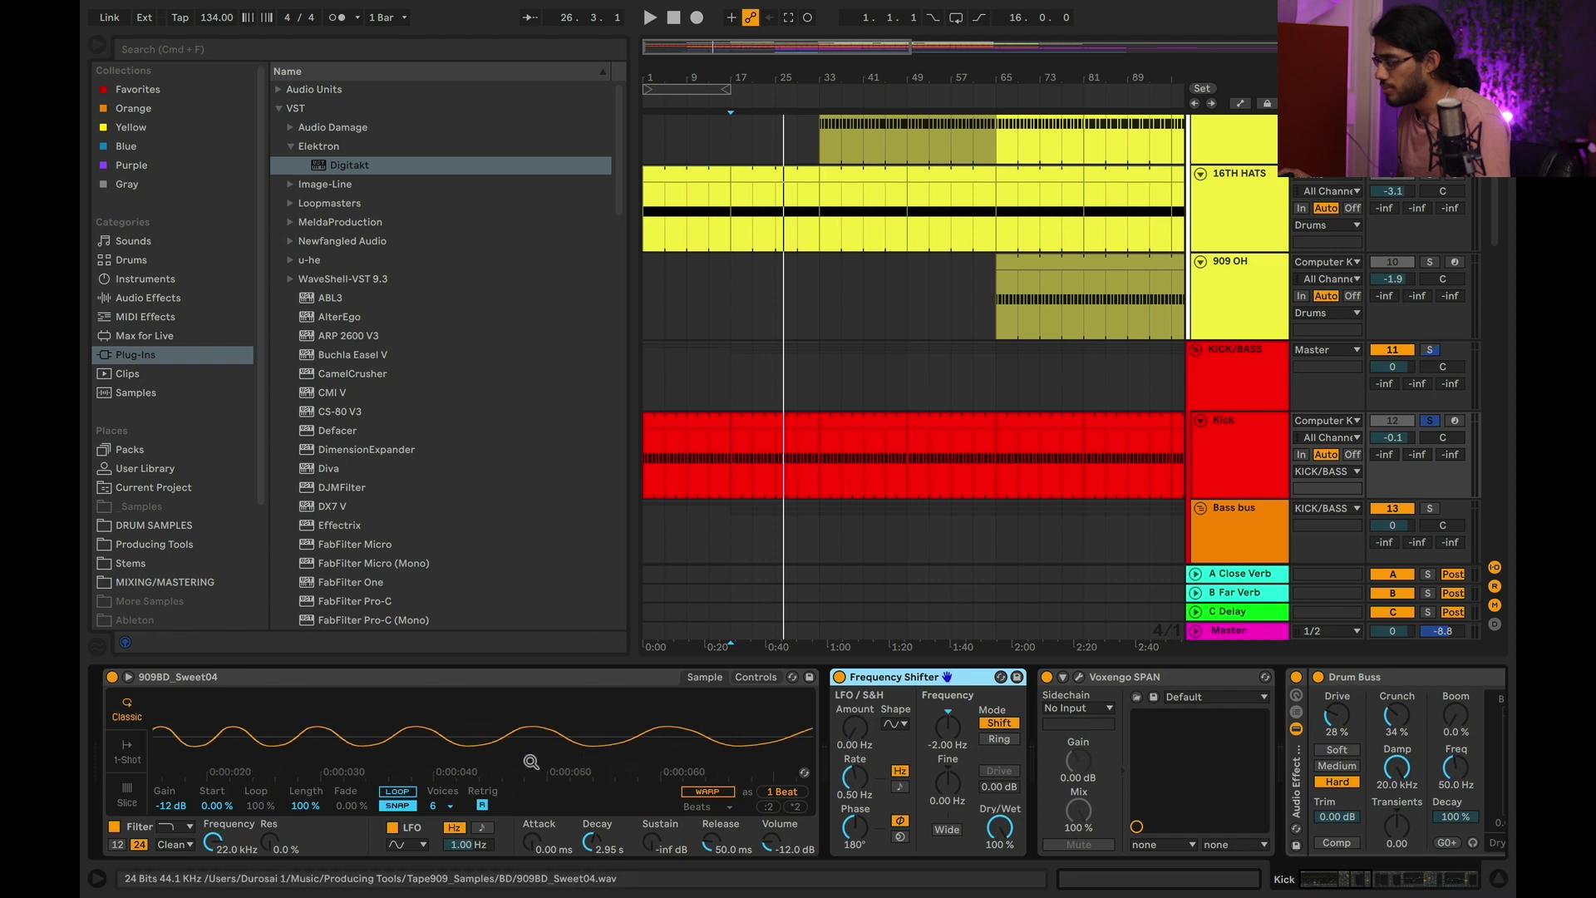
Turn off the first Drum Buss, RCompressor, iZotope Trash 2 and first EQ Eight in the Kick track's effect chain.
{"action": "scroll", "coordinate": [687, 715], "scroll_direction": "right", "scroll_amount": 6}
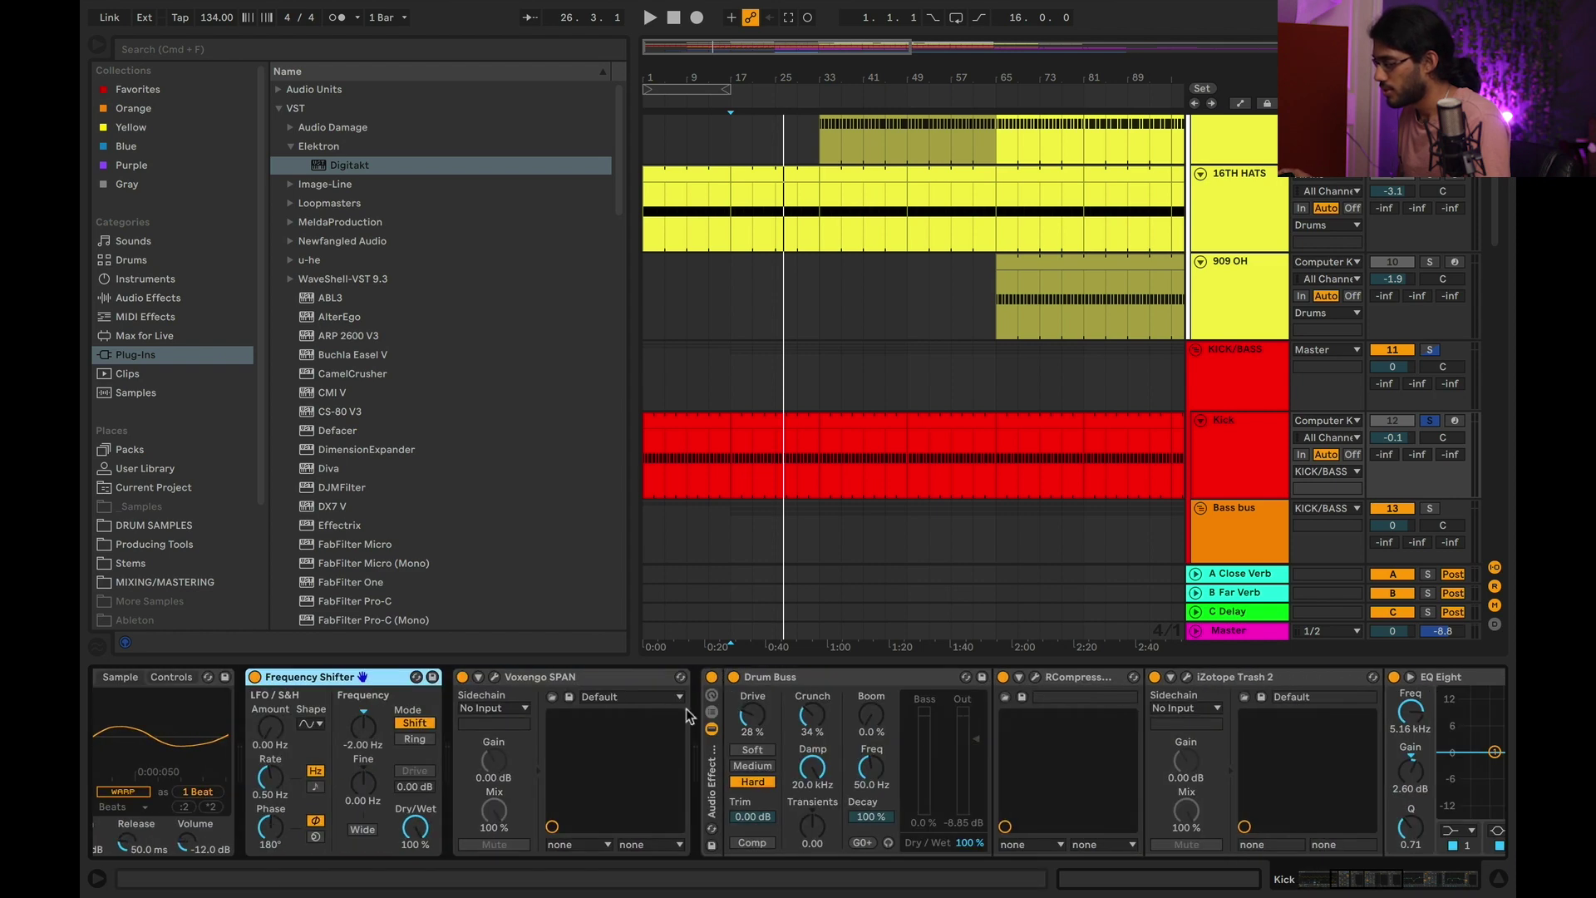
{"action": "left_click", "coordinate": [733, 677]}
{"action": "scroll", "coordinate": [733, 715], "scroll_direction": "right", "scroll_amount": 4}
{"action": "left_click", "coordinate": [858, 676]}
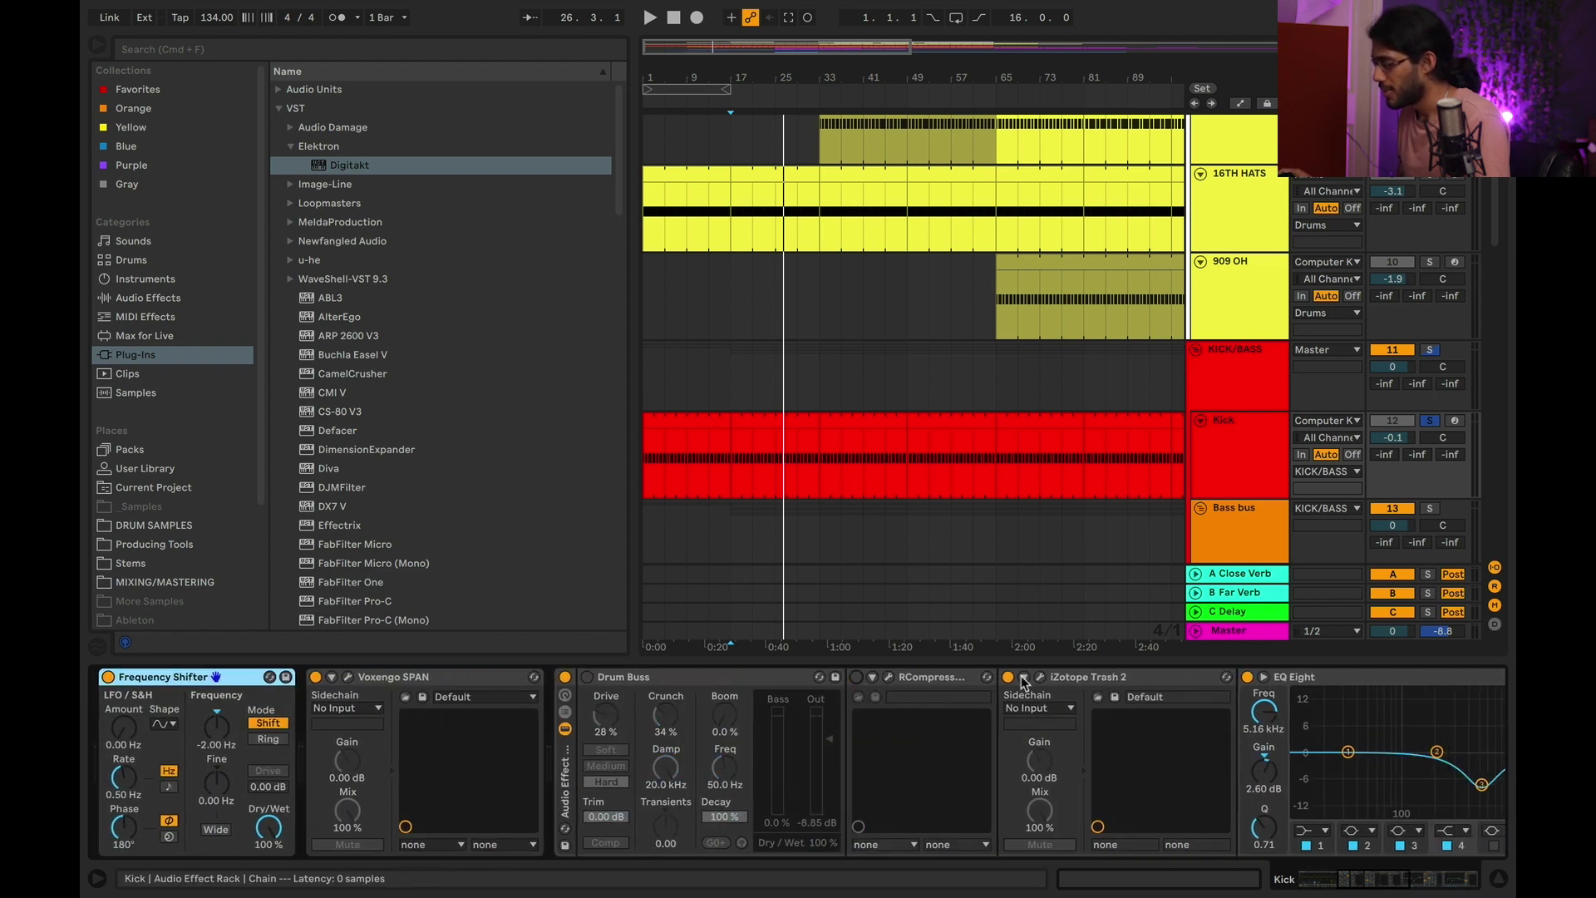
{"action": "left_click", "coordinate": [1008, 677]}
{"action": "scroll", "coordinate": [956, 748], "scroll_direction": "right", "scroll_amount": 9}
{"action": "left_click", "coordinate": [916, 677]}
Turn off the second Drum Buss, second EQ Eight and final RCompressor at the end of the Kick chain.
{"action": "scroll", "coordinate": [920, 732], "scroll_direction": "right", "scroll_amount": 13}
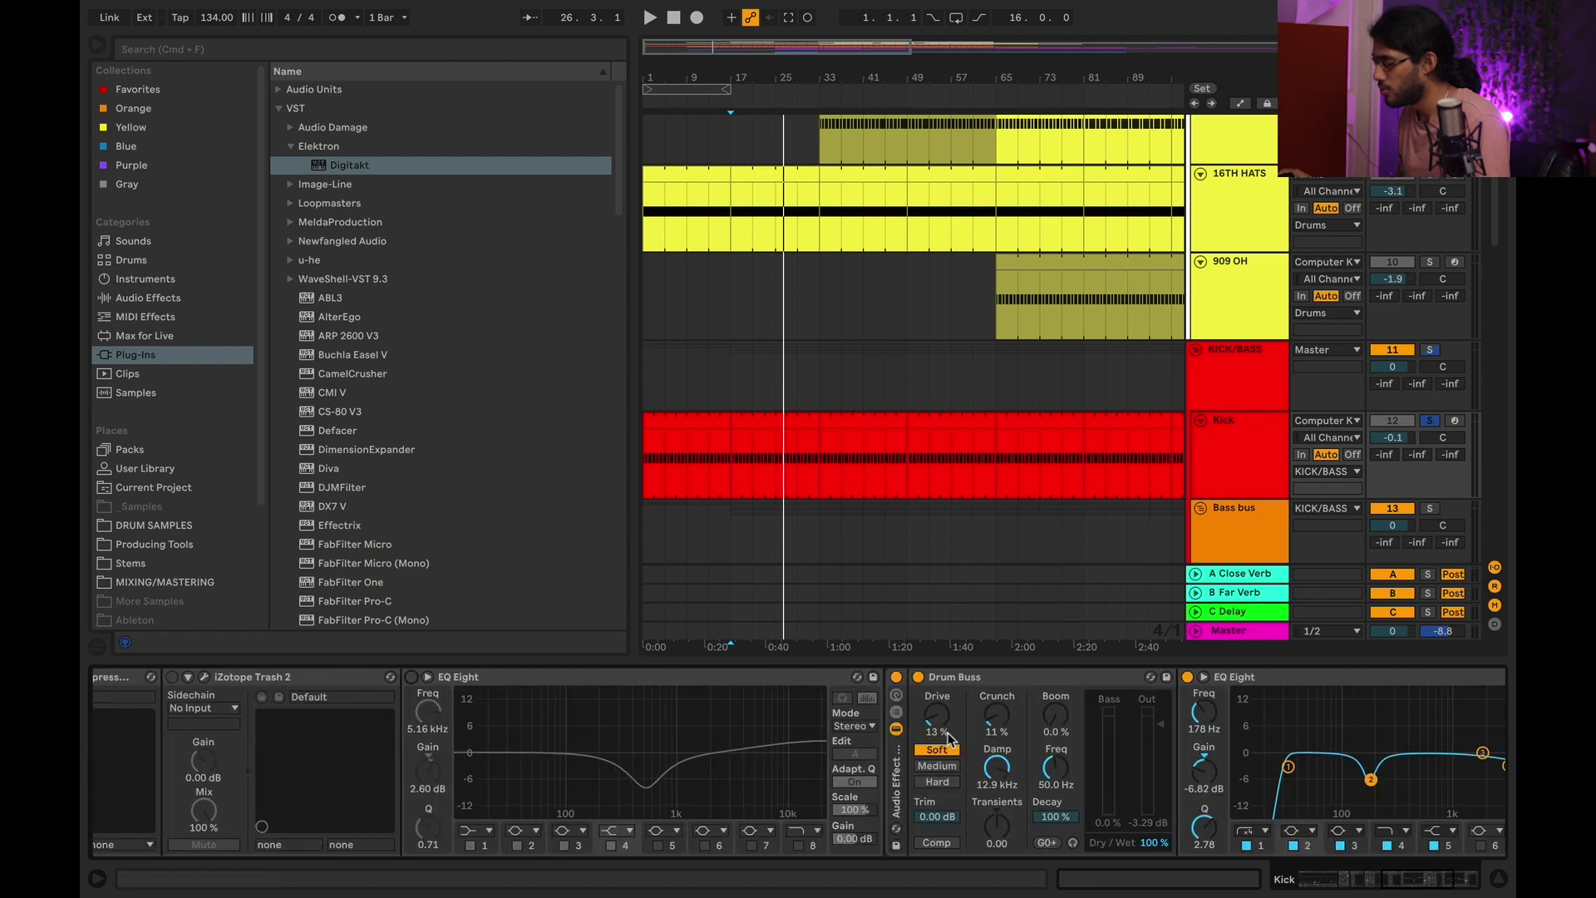
{"action": "scroll", "coordinate": [816, 732], "scroll_direction": "right", "scroll_amount": 9}
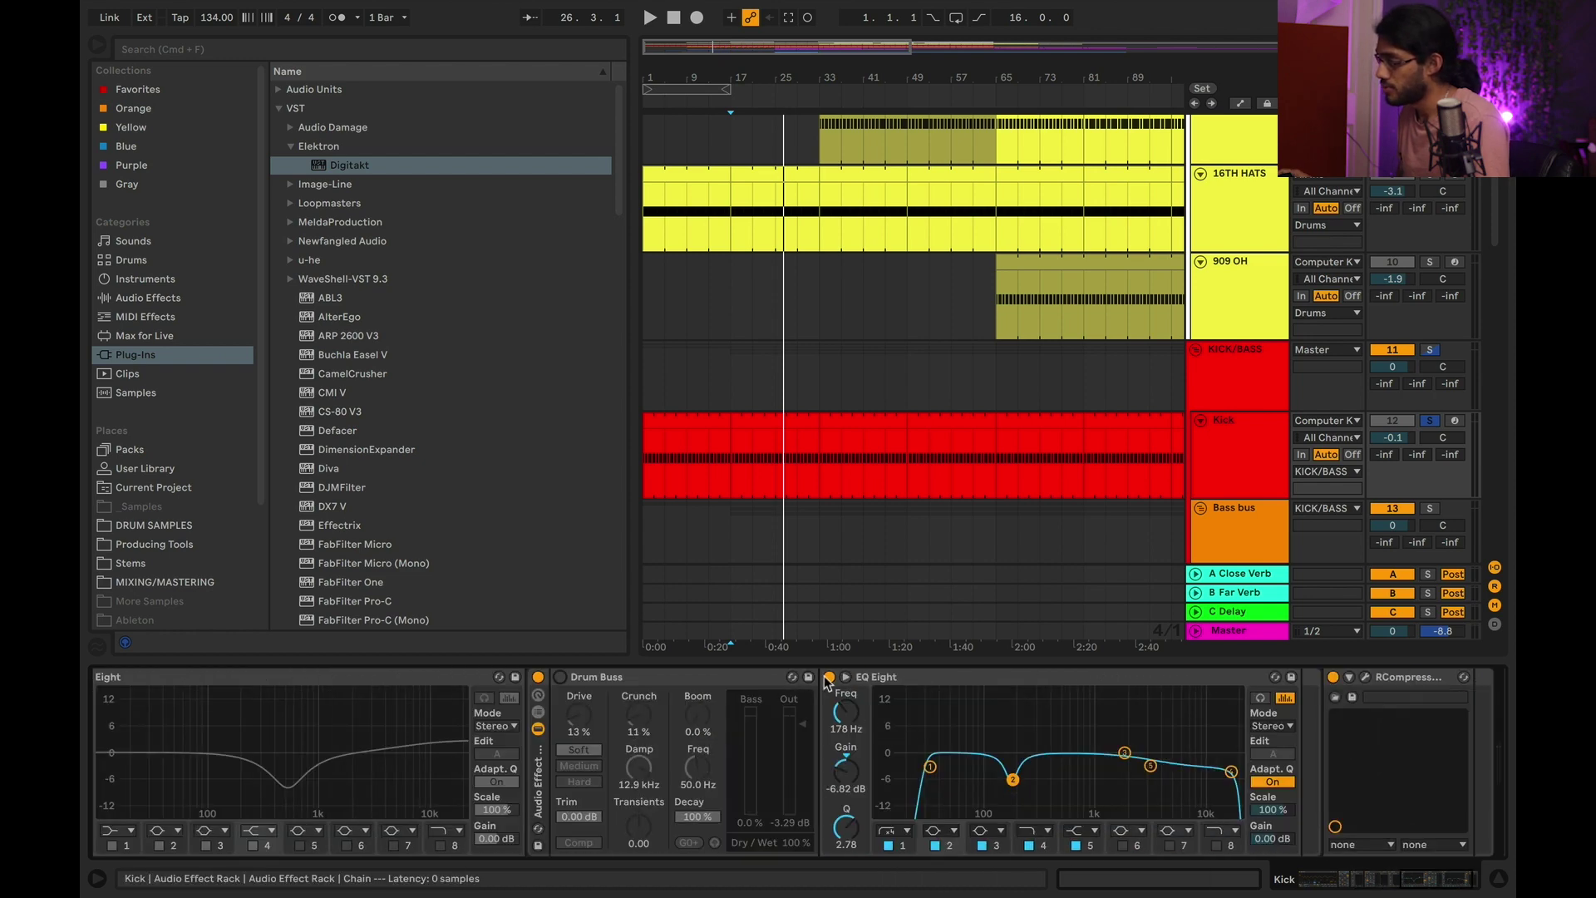
{"action": "left_click", "coordinate": [829, 676]}
{"action": "left_click", "coordinate": [1333, 677]}
Play the kick without its processing and review the sampler and Frequency Shifter at the start of the chain.
{"action": "scroll", "coordinate": [1330, 699], "scroll_direction": "left", "scroll_amount": 6}
{"action": "scroll", "coordinate": [1331, 695], "scroll_direction": "left", "scroll_amount": 20}
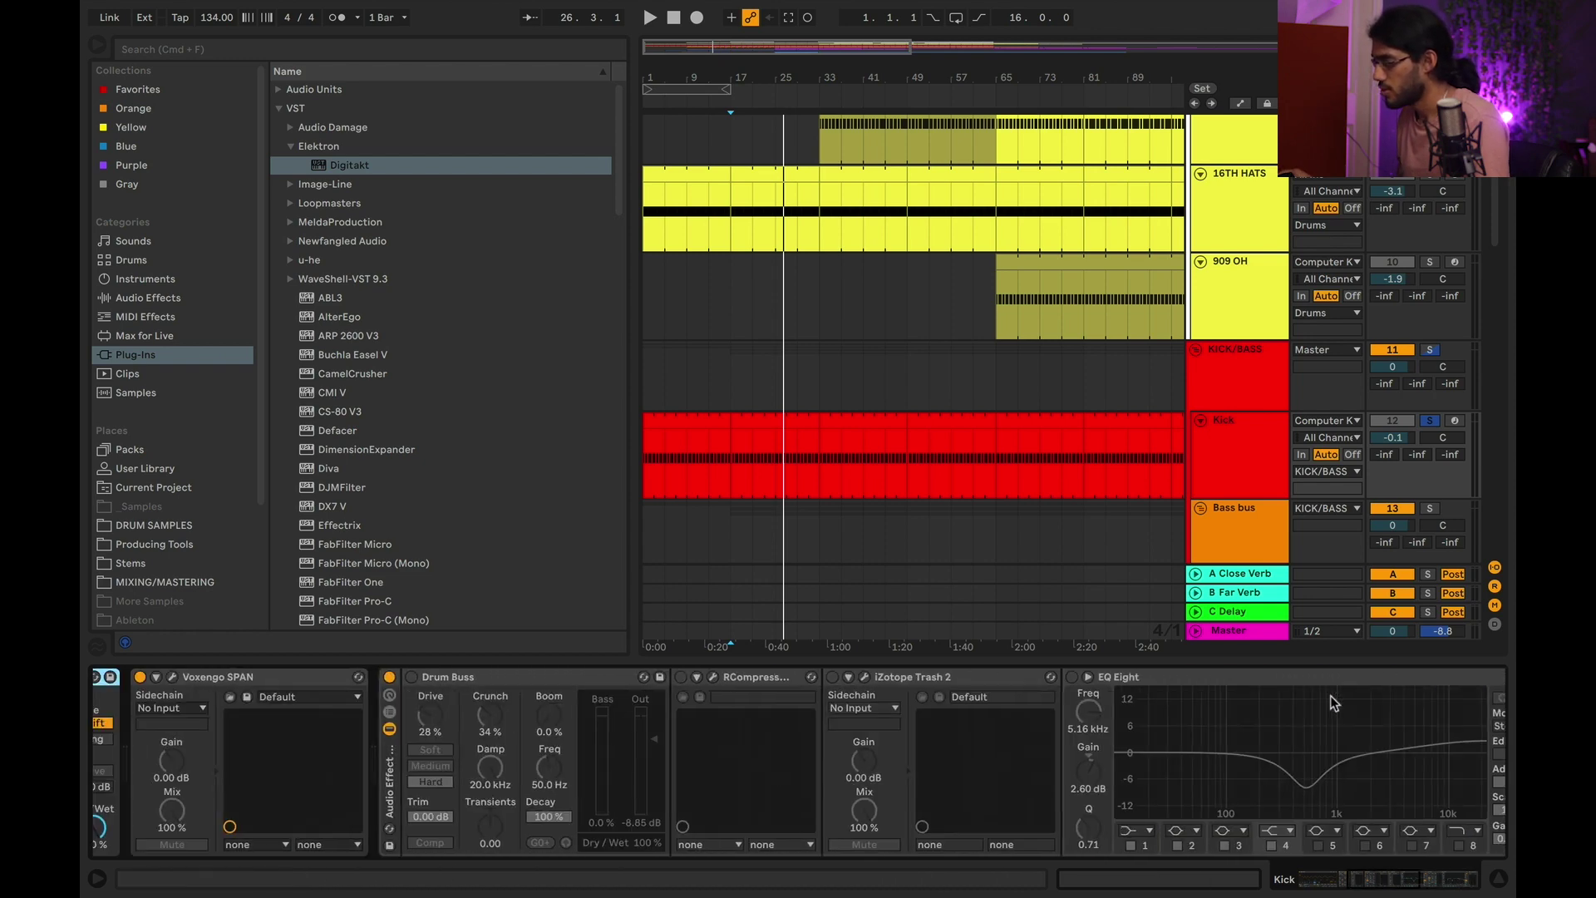
{"action": "key", "text": "space"}
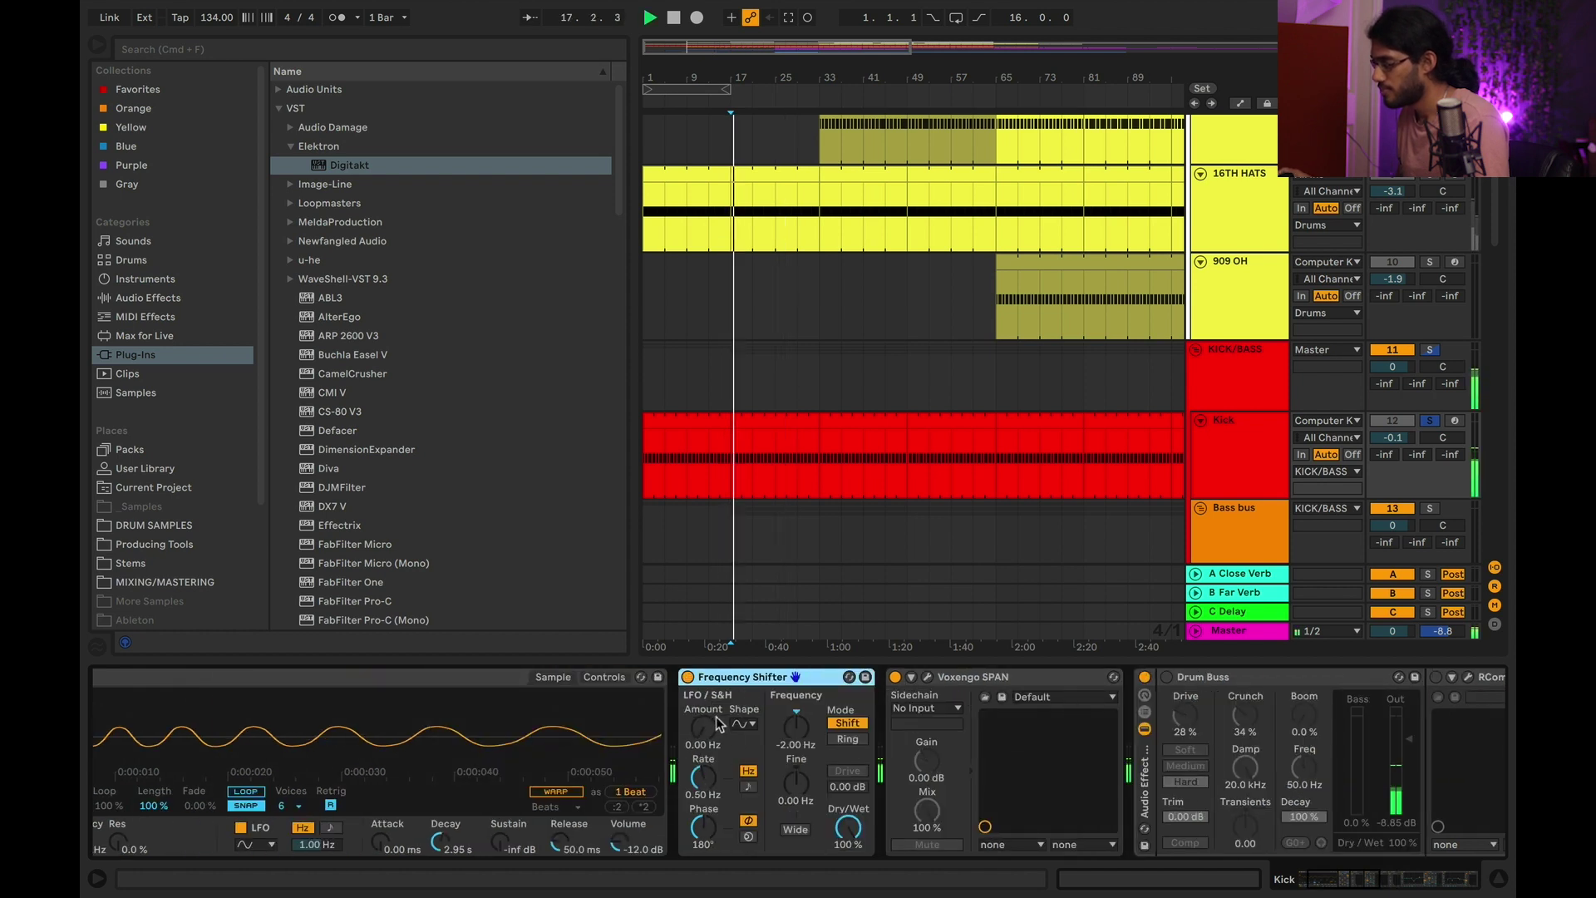
{"action": "scroll", "coordinate": [717, 723], "scroll_direction": "left", "scroll_amount": 4}
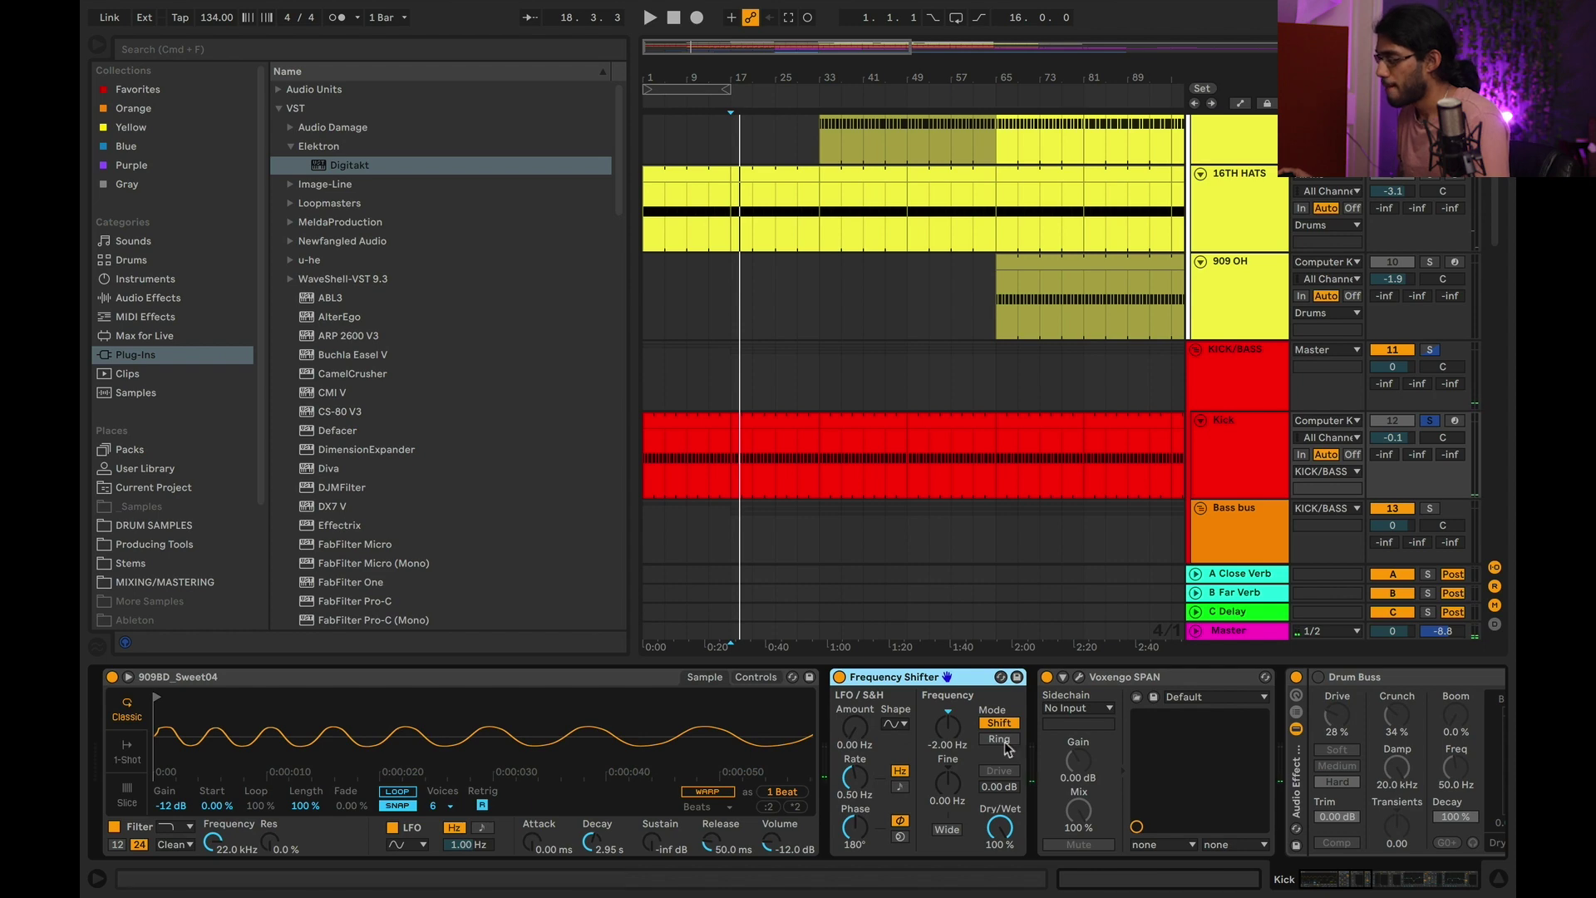
{"action": "scroll", "coordinate": [887, 719], "scroll_direction": "right", "scroll_amount": 3}
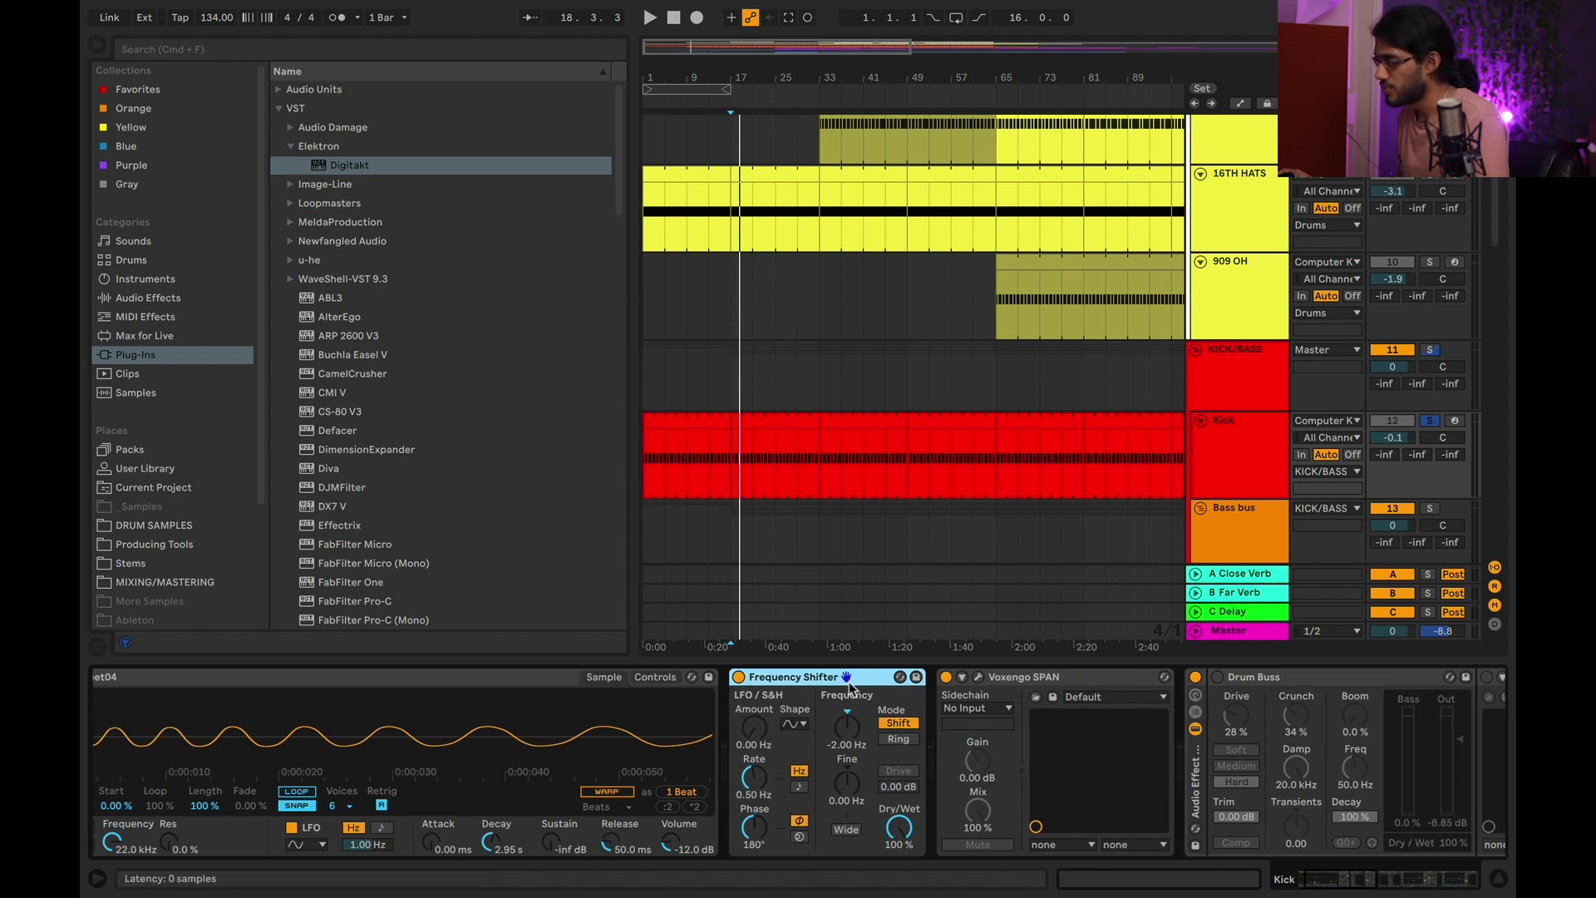
{"action": "scroll", "coordinate": [903, 702], "scroll_direction": "right", "scroll_amount": 7}
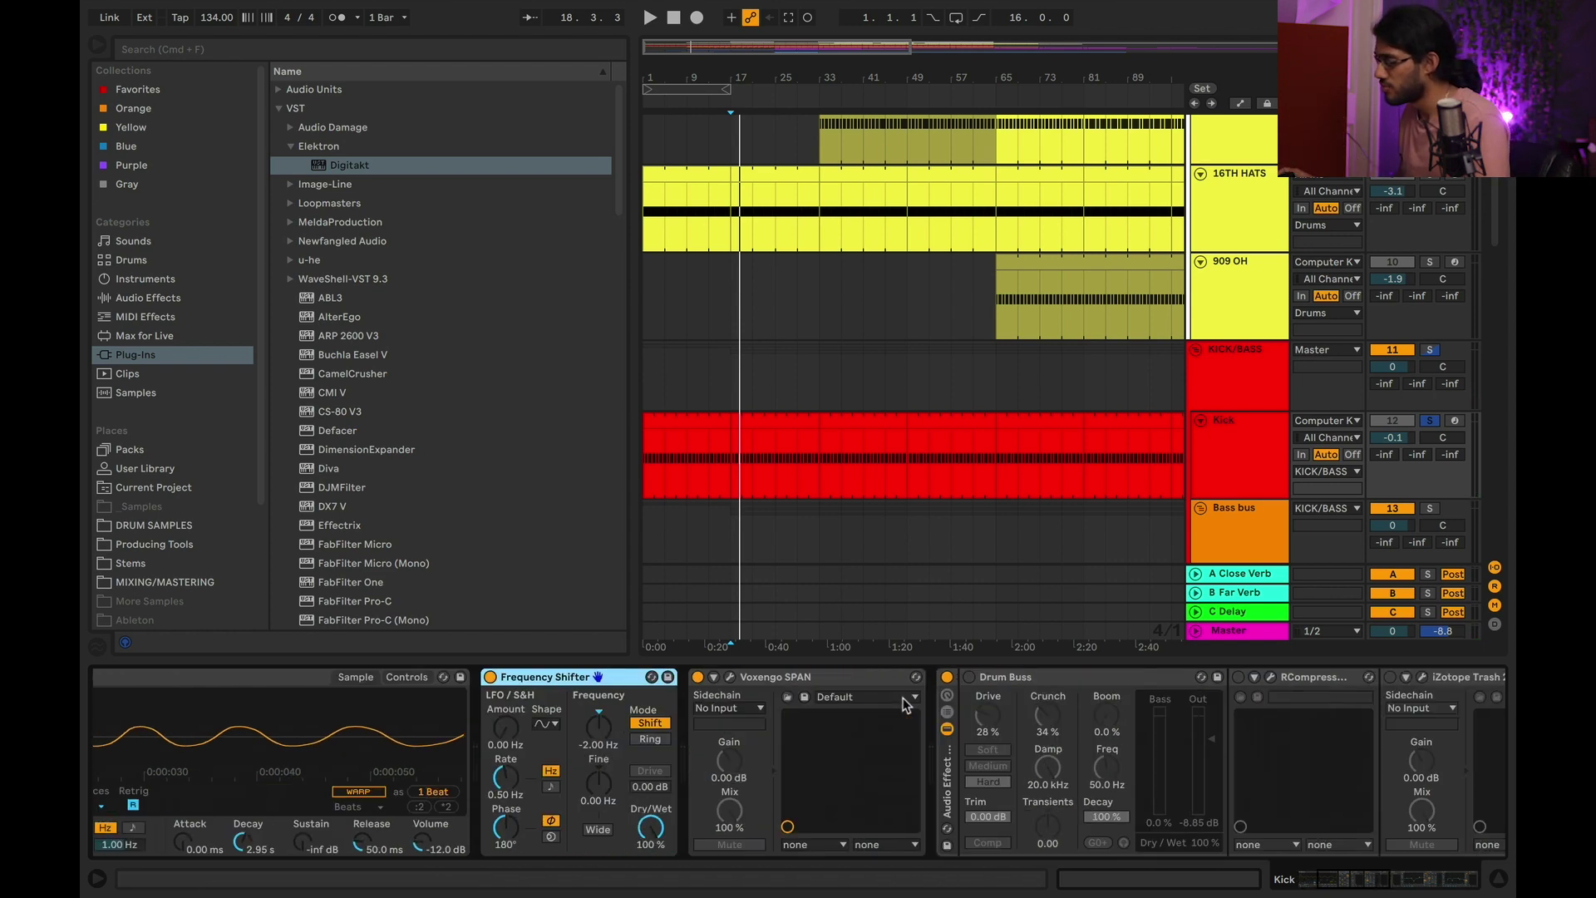
Turn the first Drum Buss back on while playing the kick, and stop playback.
{"action": "scroll", "coordinate": [899, 696], "scroll_direction": "right", "scroll_amount": 7}
{"action": "left_click", "coordinate": [844, 680]}
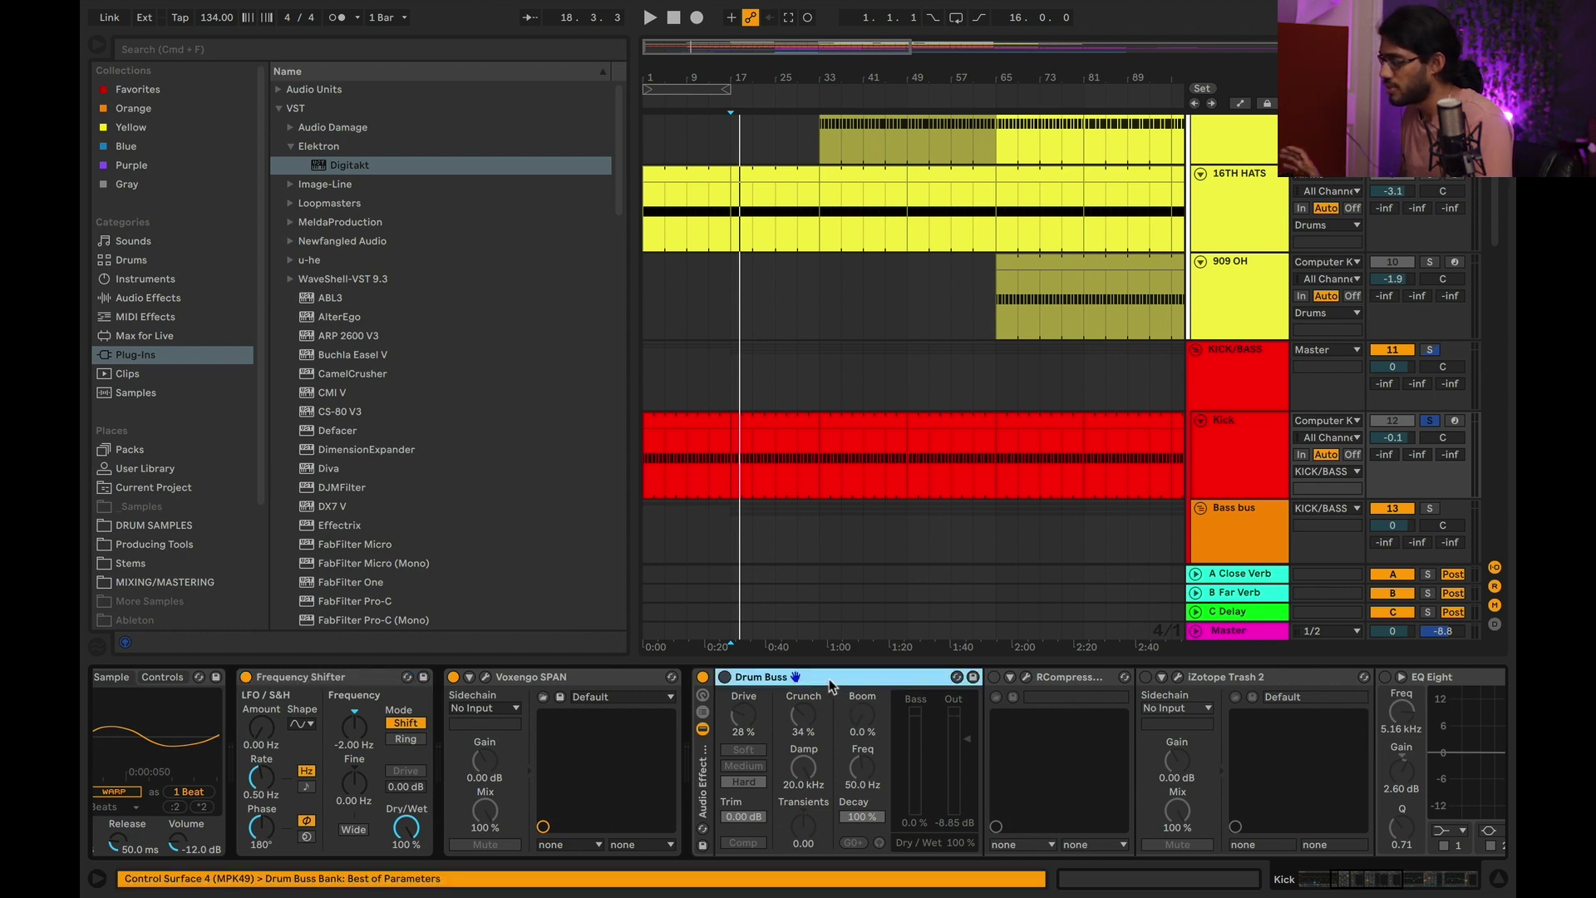
{"action": "key", "text": "space"}
{"action": "left_click", "coordinate": [724, 678]}
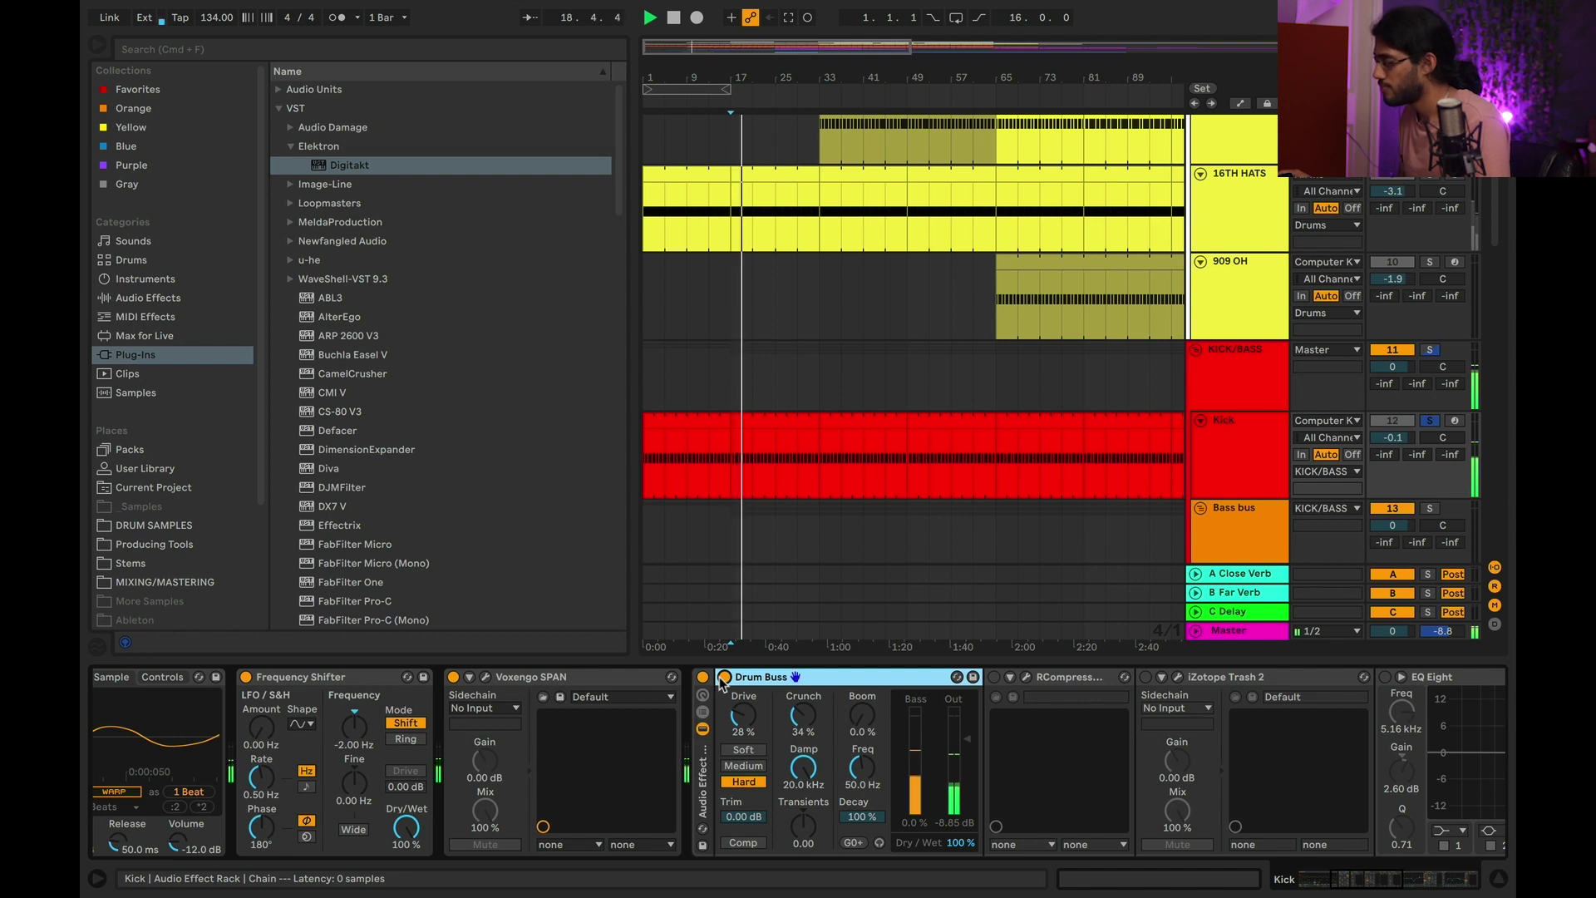
{"action": "key", "text": "space"}
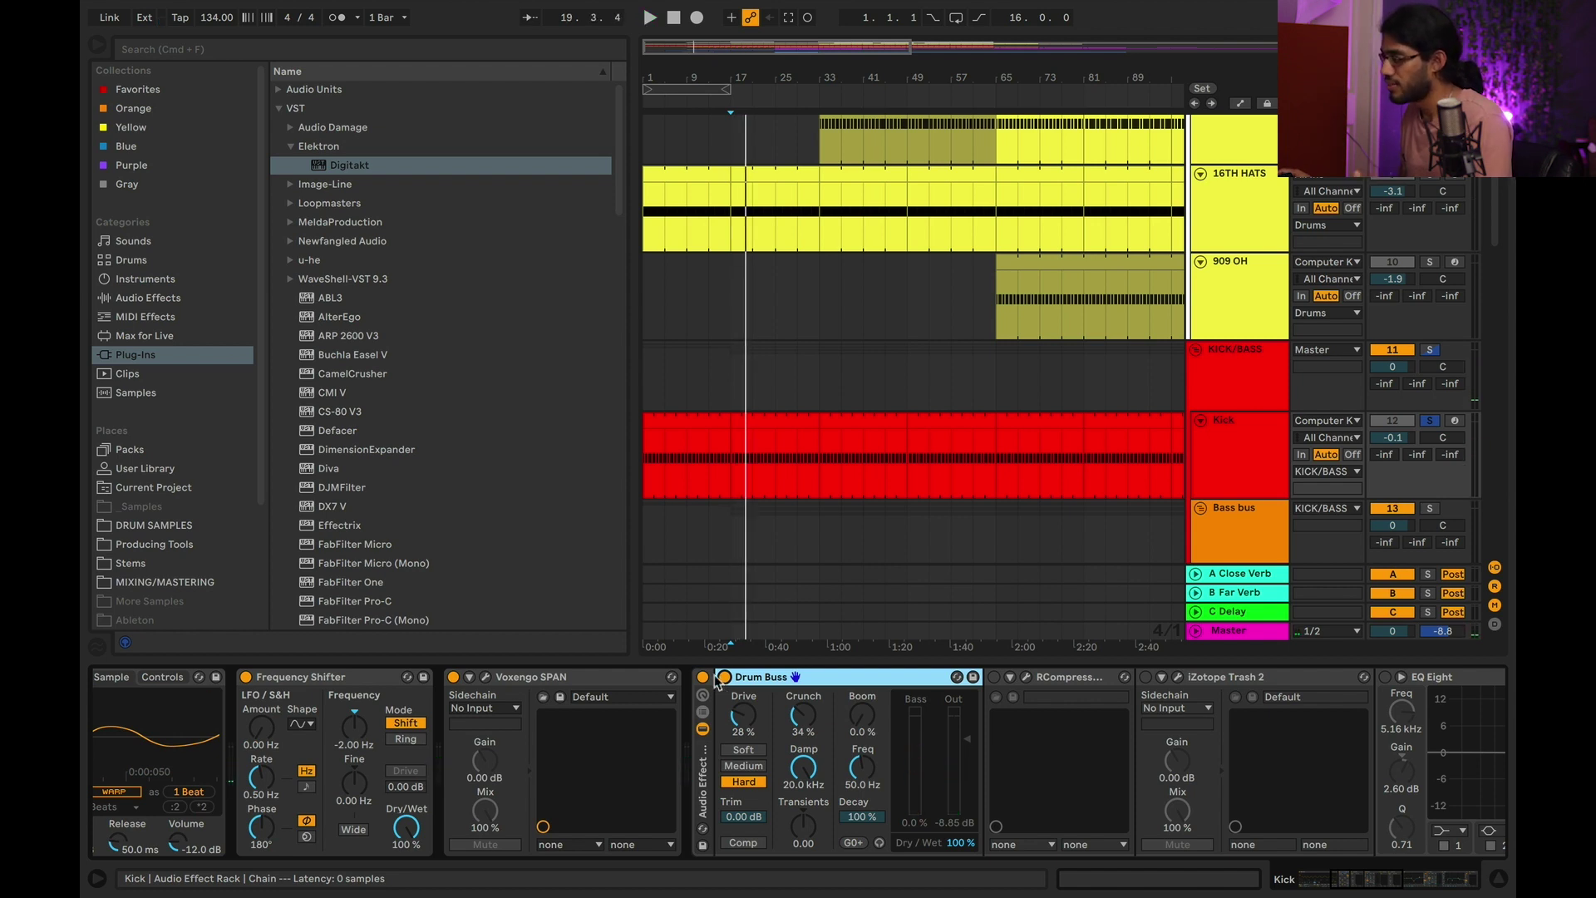
Show the first RCompressor's plug-in window, re-enable the compressor while auditioning the kick, and close the window.
{"action": "scroll", "coordinate": [742, 702], "scroll_direction": "right", "scroll_amount": 3}
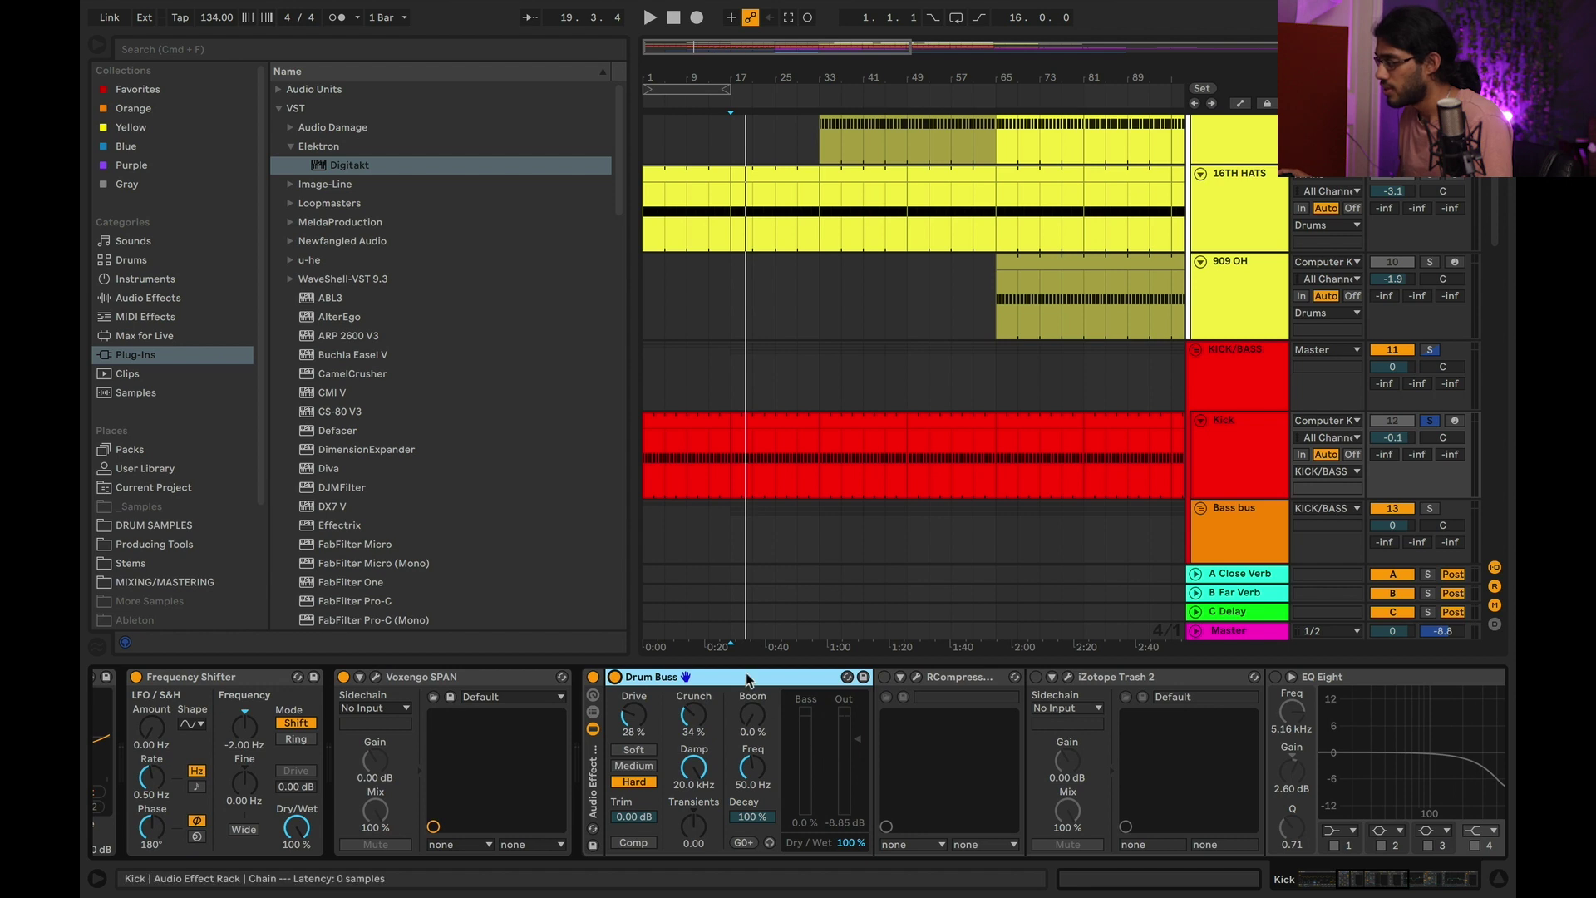
{"action": "left_click", "coordinate": [937, 678]}
{"action": "scroll", "coordinate": [881, 703], "scroll_direction": "right", "scroll_amount": 3}
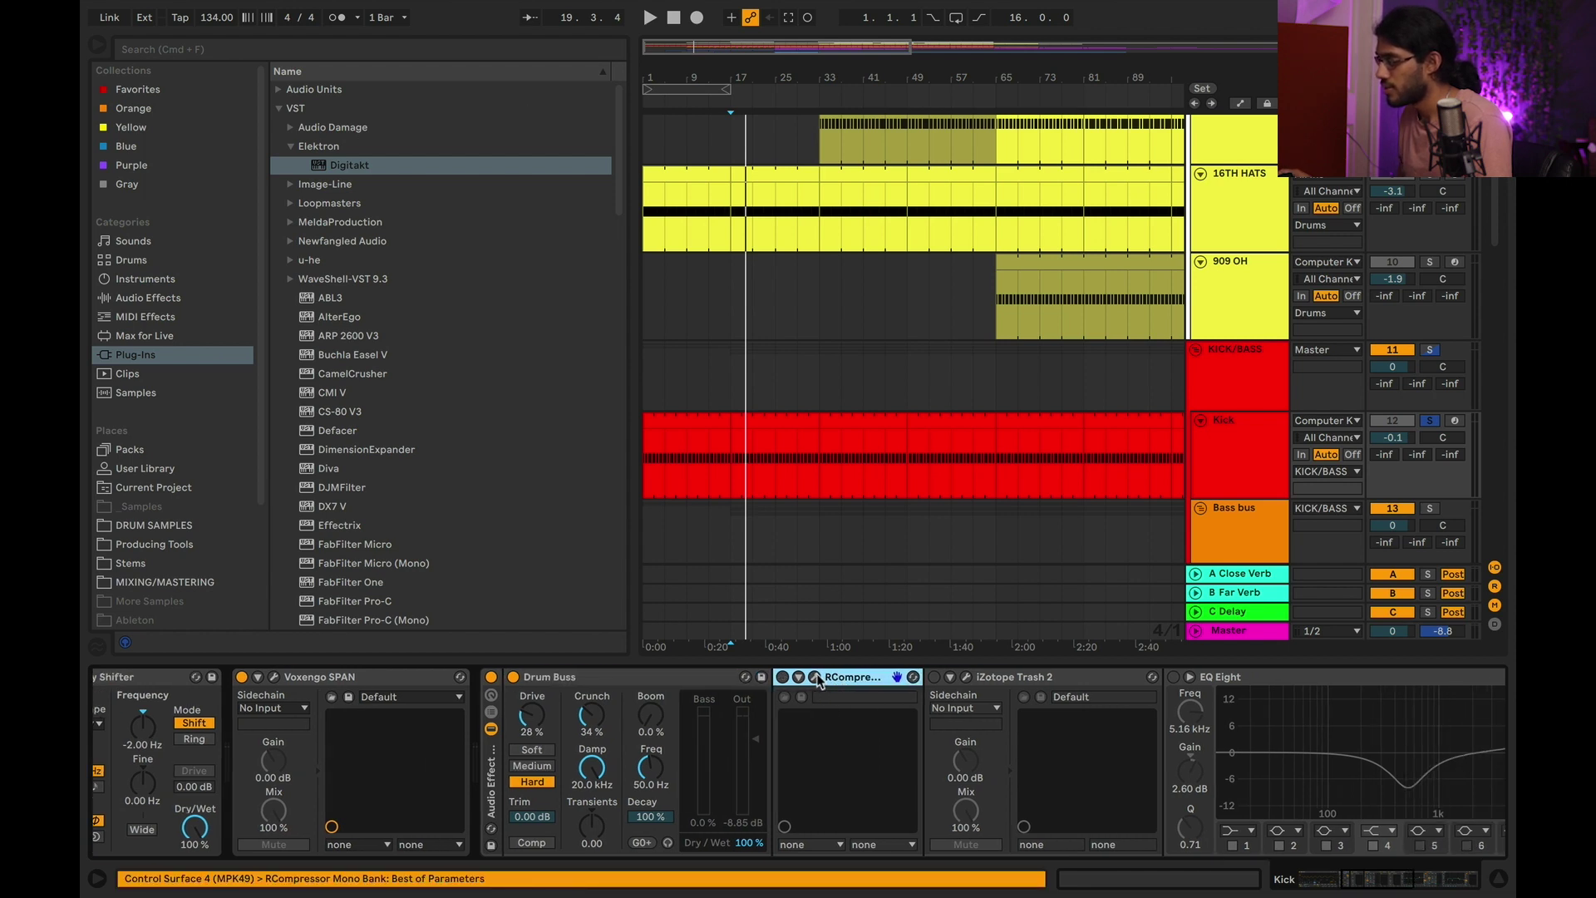
{"action": "left_click", "coordinate": [816, 678]}
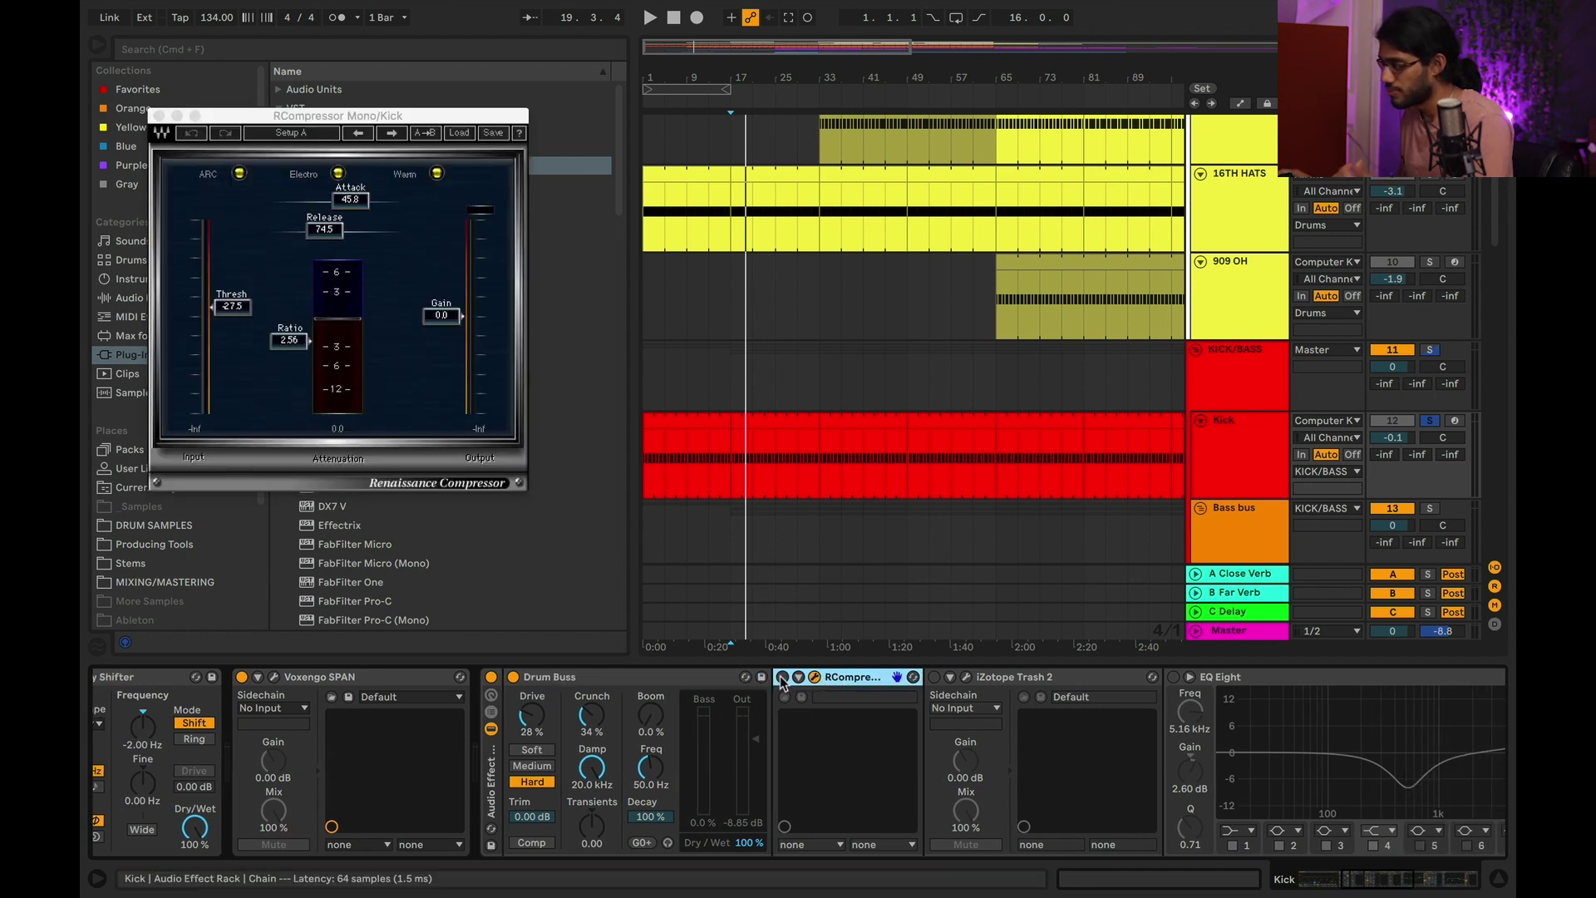
{"action": "key", "text": "space"}
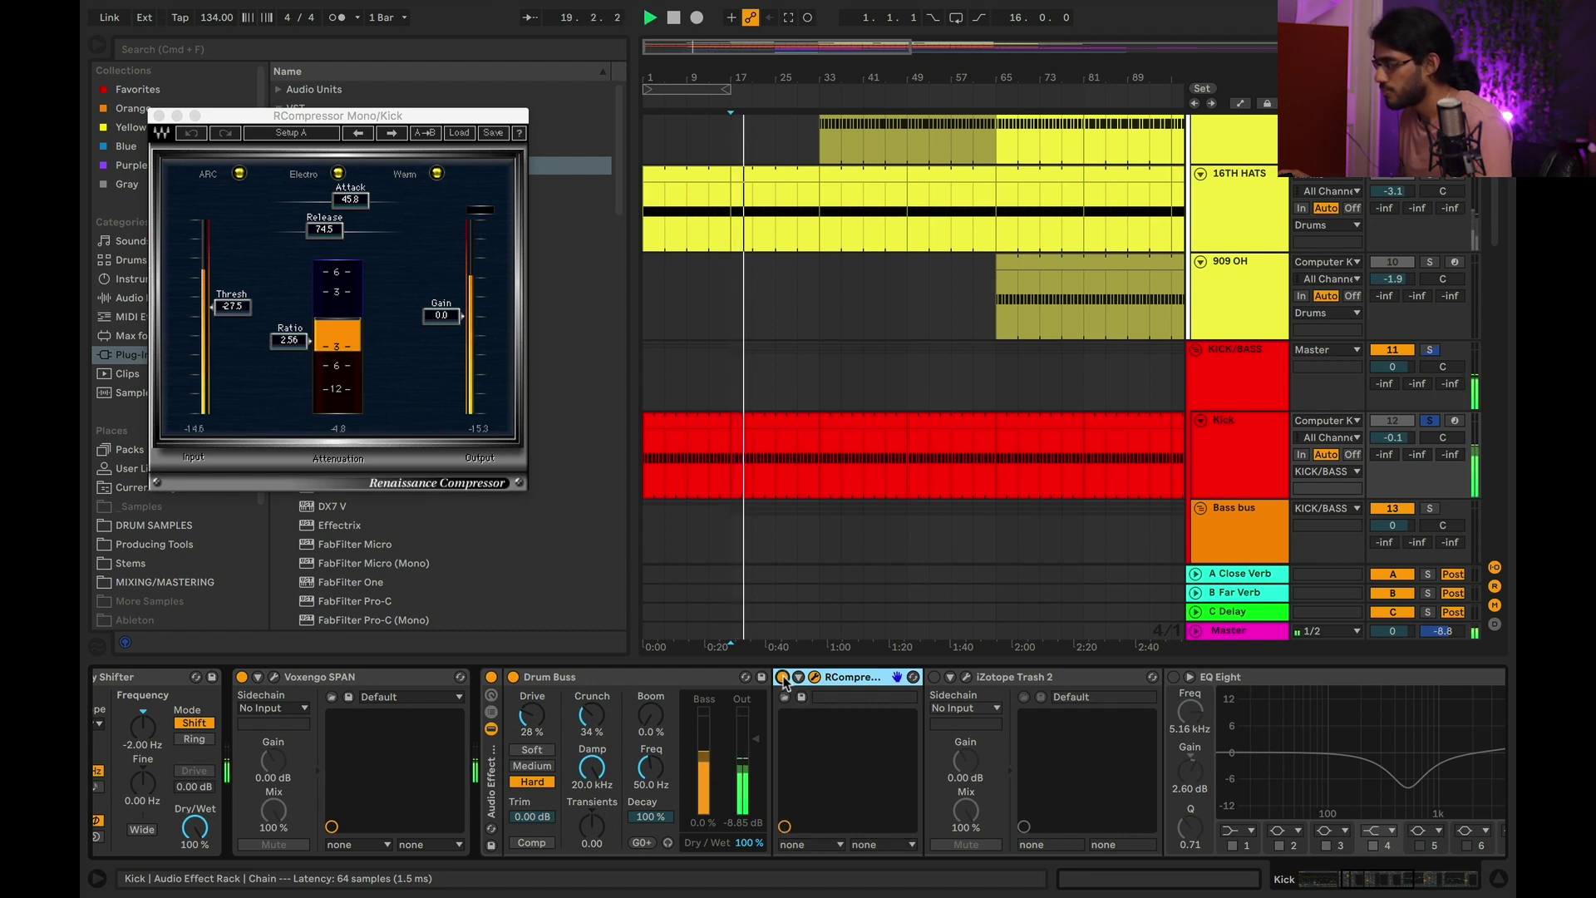
{"action": "key", "text": "space"}
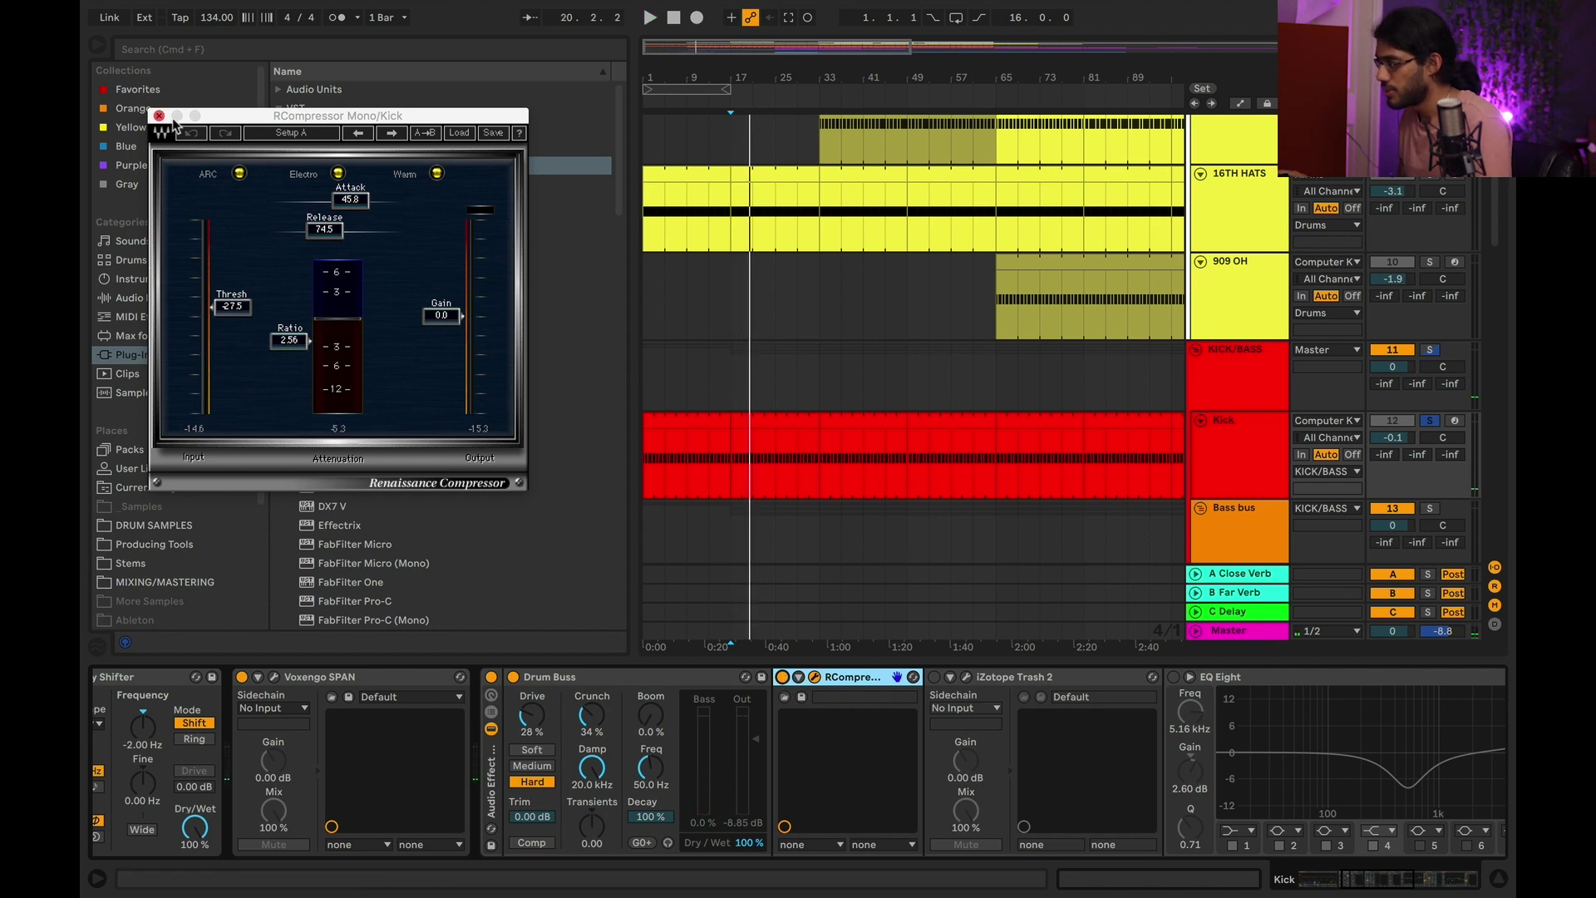
{"action": "left_click", "coordinate": [159, 116]}
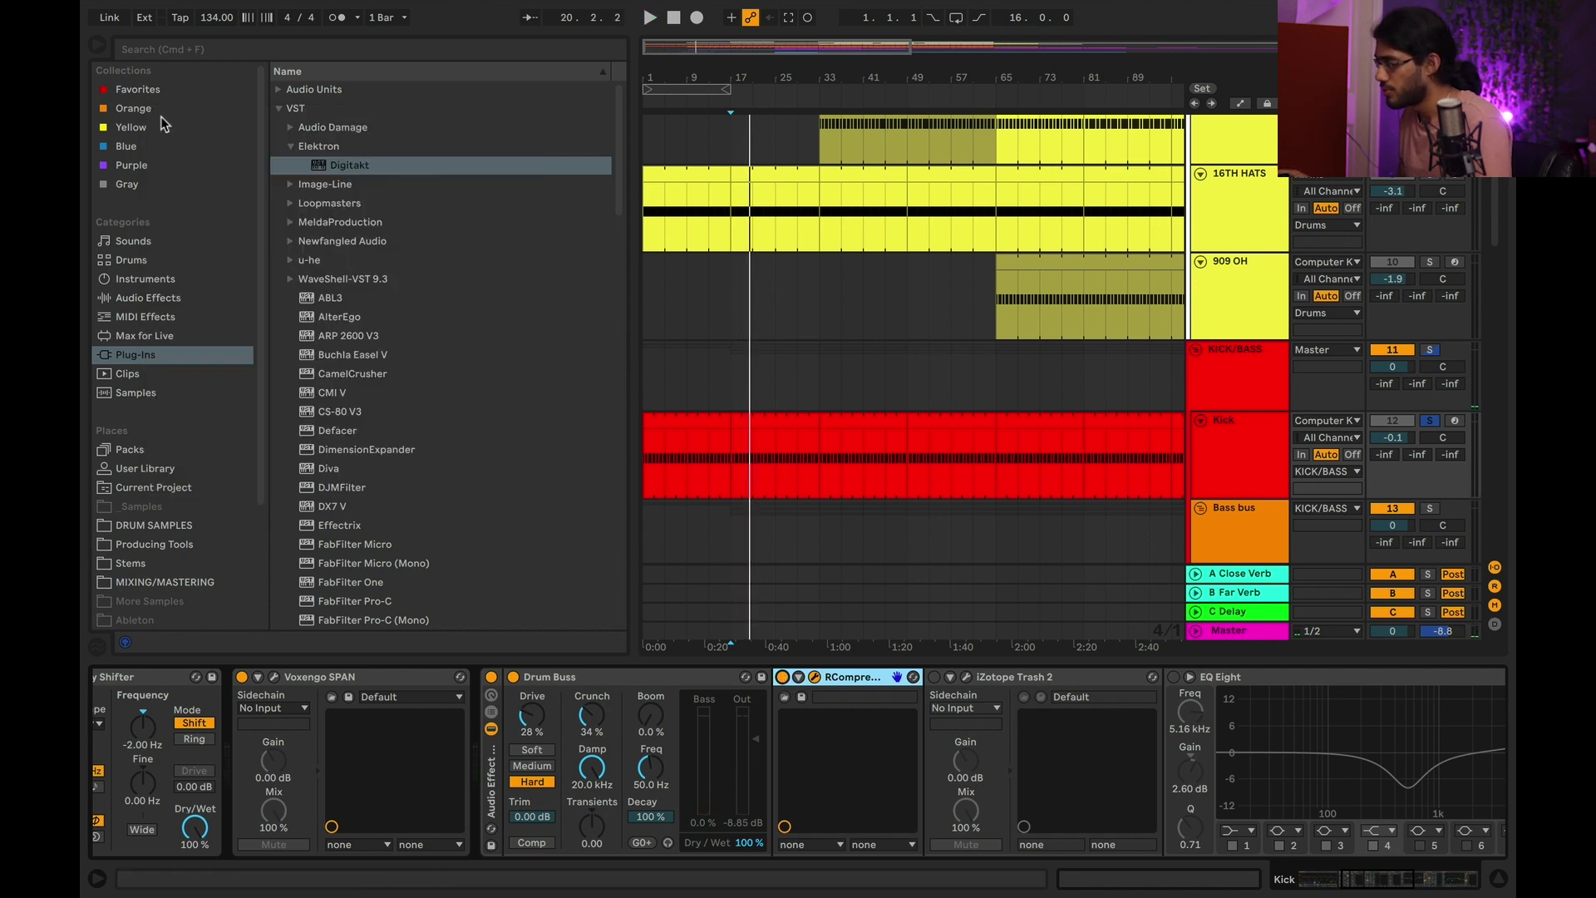
Re-enable iZotope Trash 2 during kick playback, show its plug-in window and dismiss the Preset Manager.
{"action": "left_click", "coordinate": [934, 677]}
{"action": "key", "text": "space"}
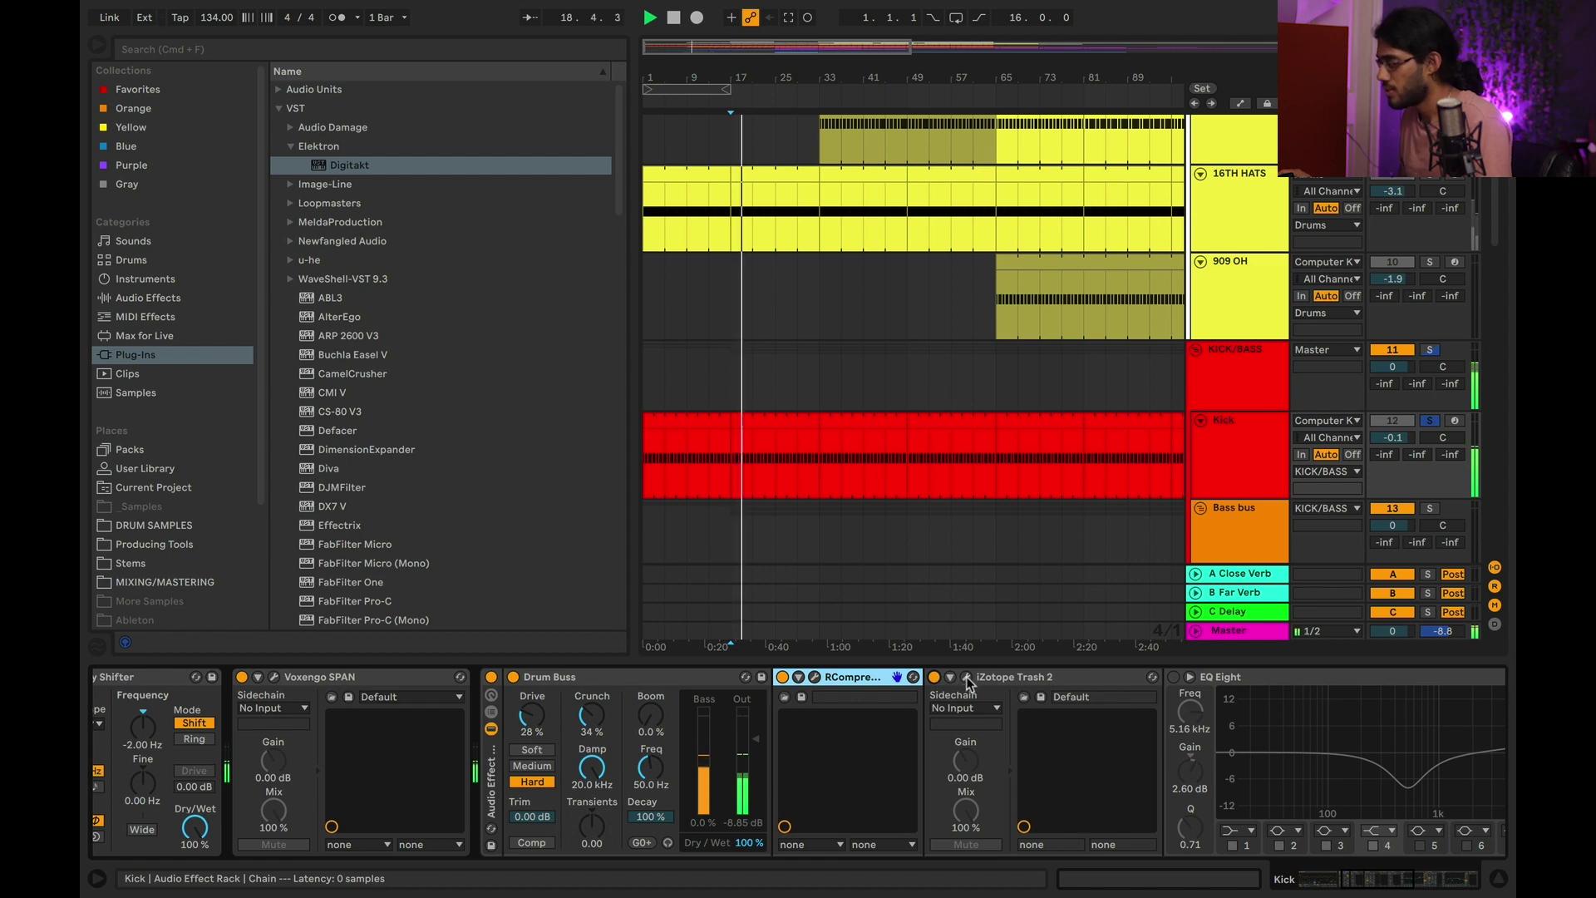
{"action": "left_click", "coordinate": [967, 679]}
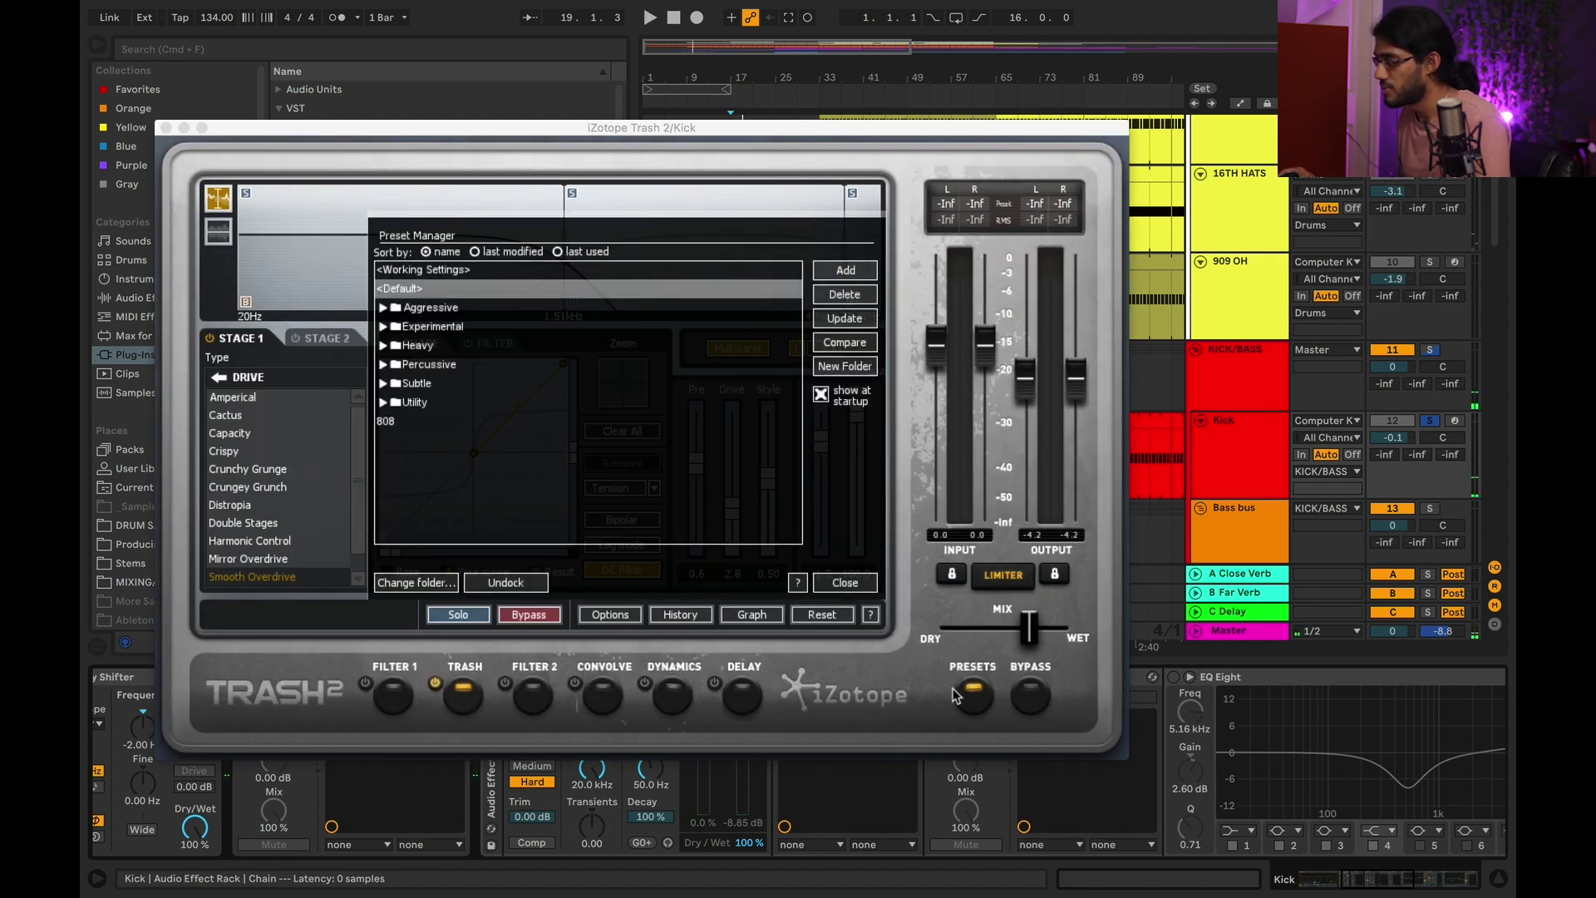
{"action": "left_click_drag", "start_coordinate": [680, 139], "coordinate": [742, 124]}
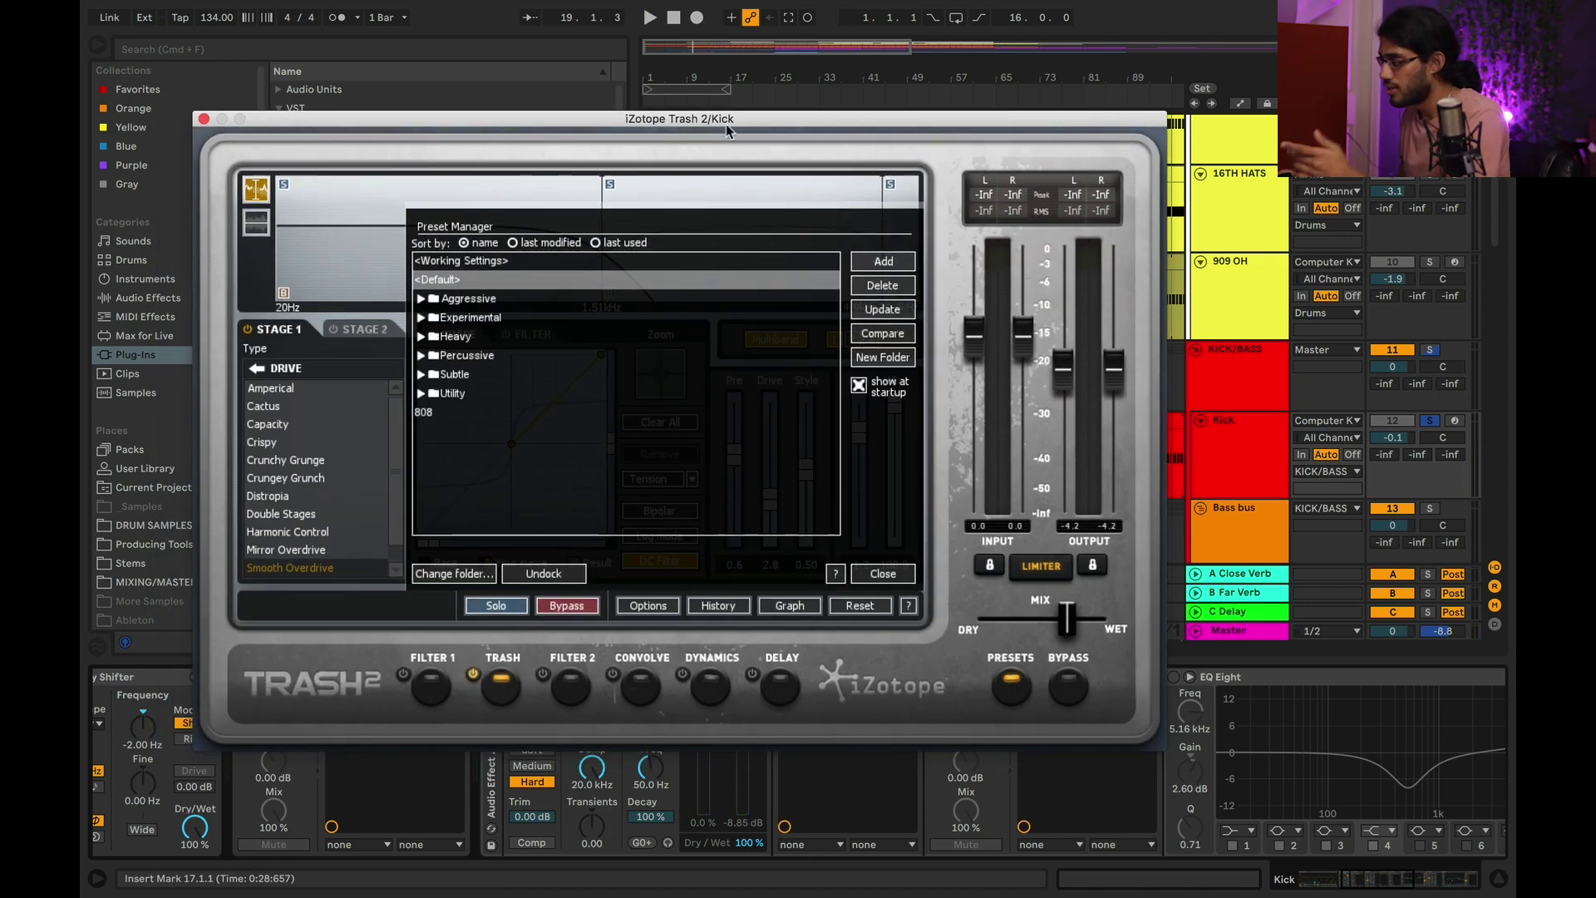
{"action": "left_click", "coordinate": [885, 574]}
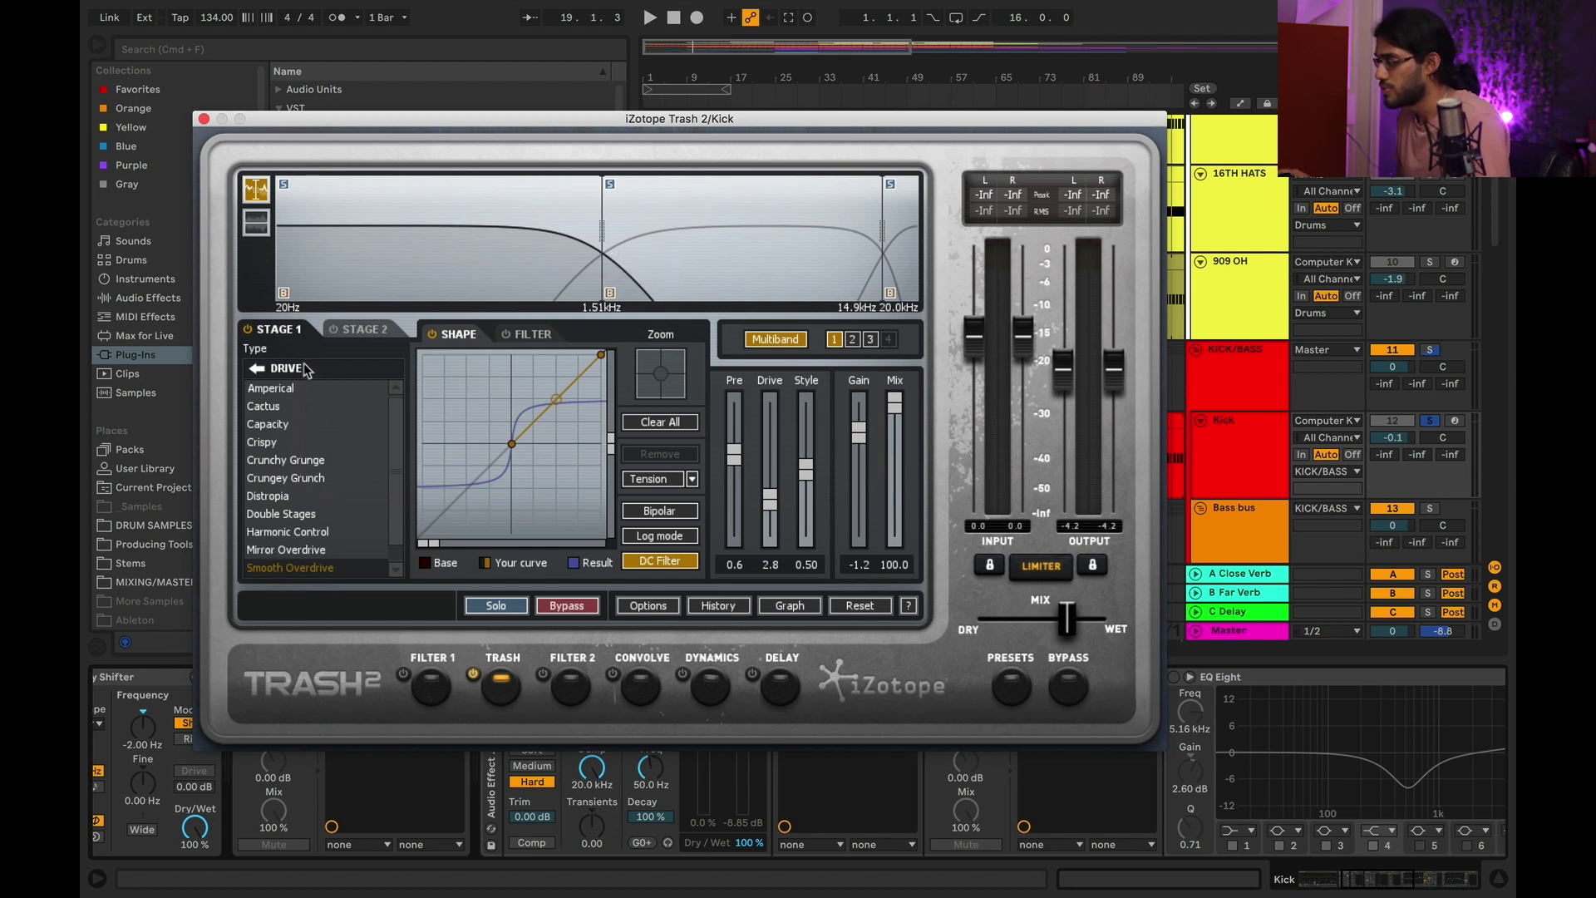
Compare the kick with Trash 2's Stage 1 distortion off and on during playback.
{"action": "key", "text": "space"}
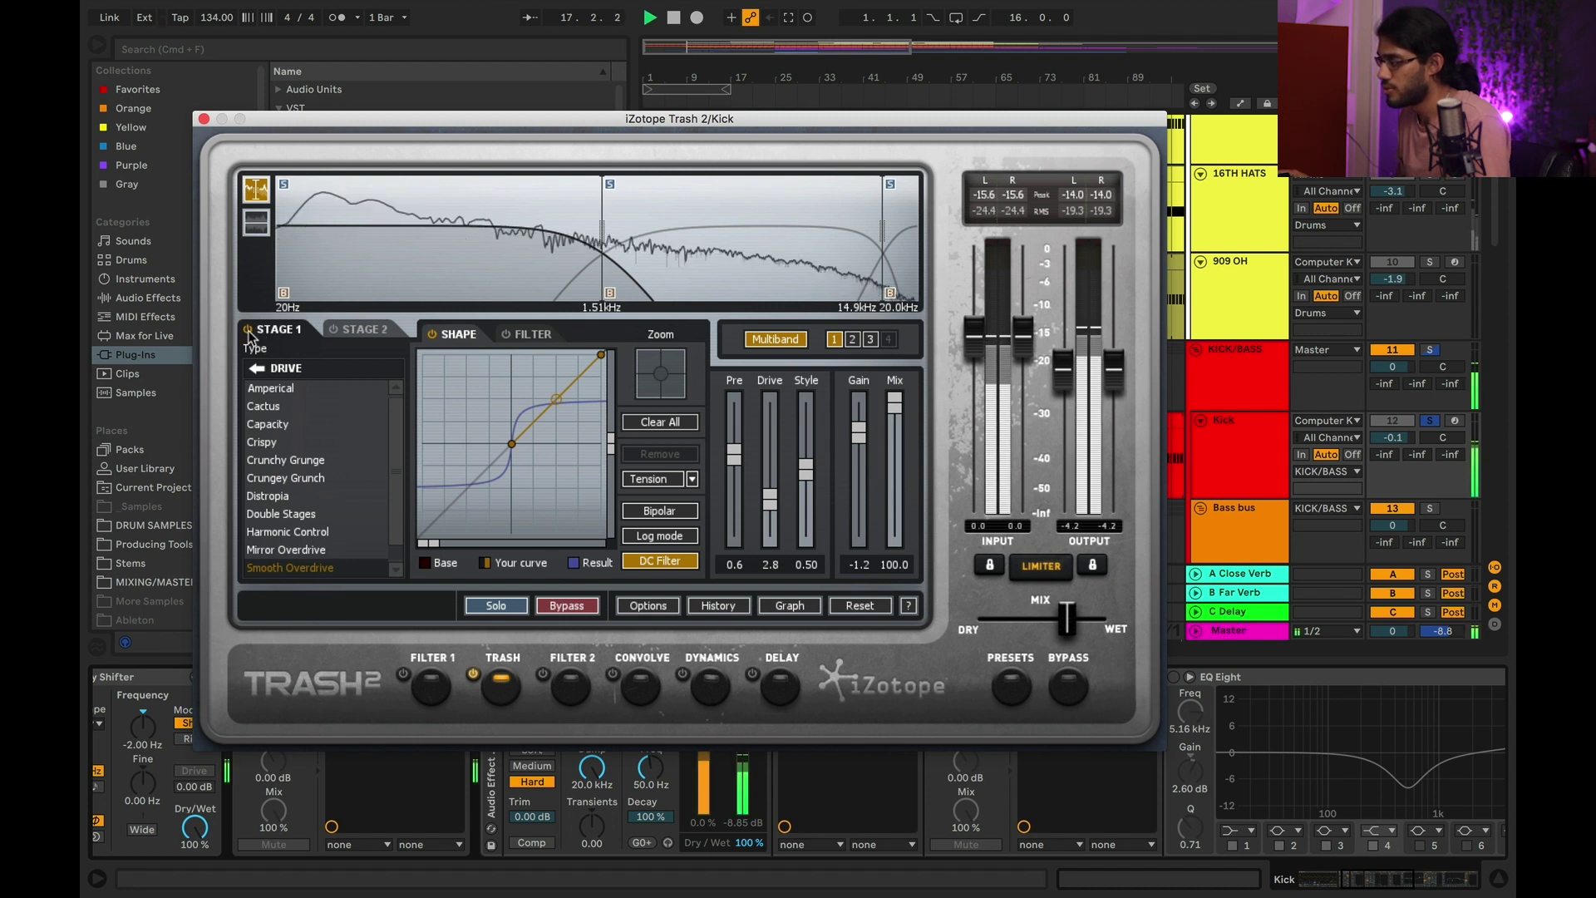
{"action": "left_click", "coordinate": [248, 331]}
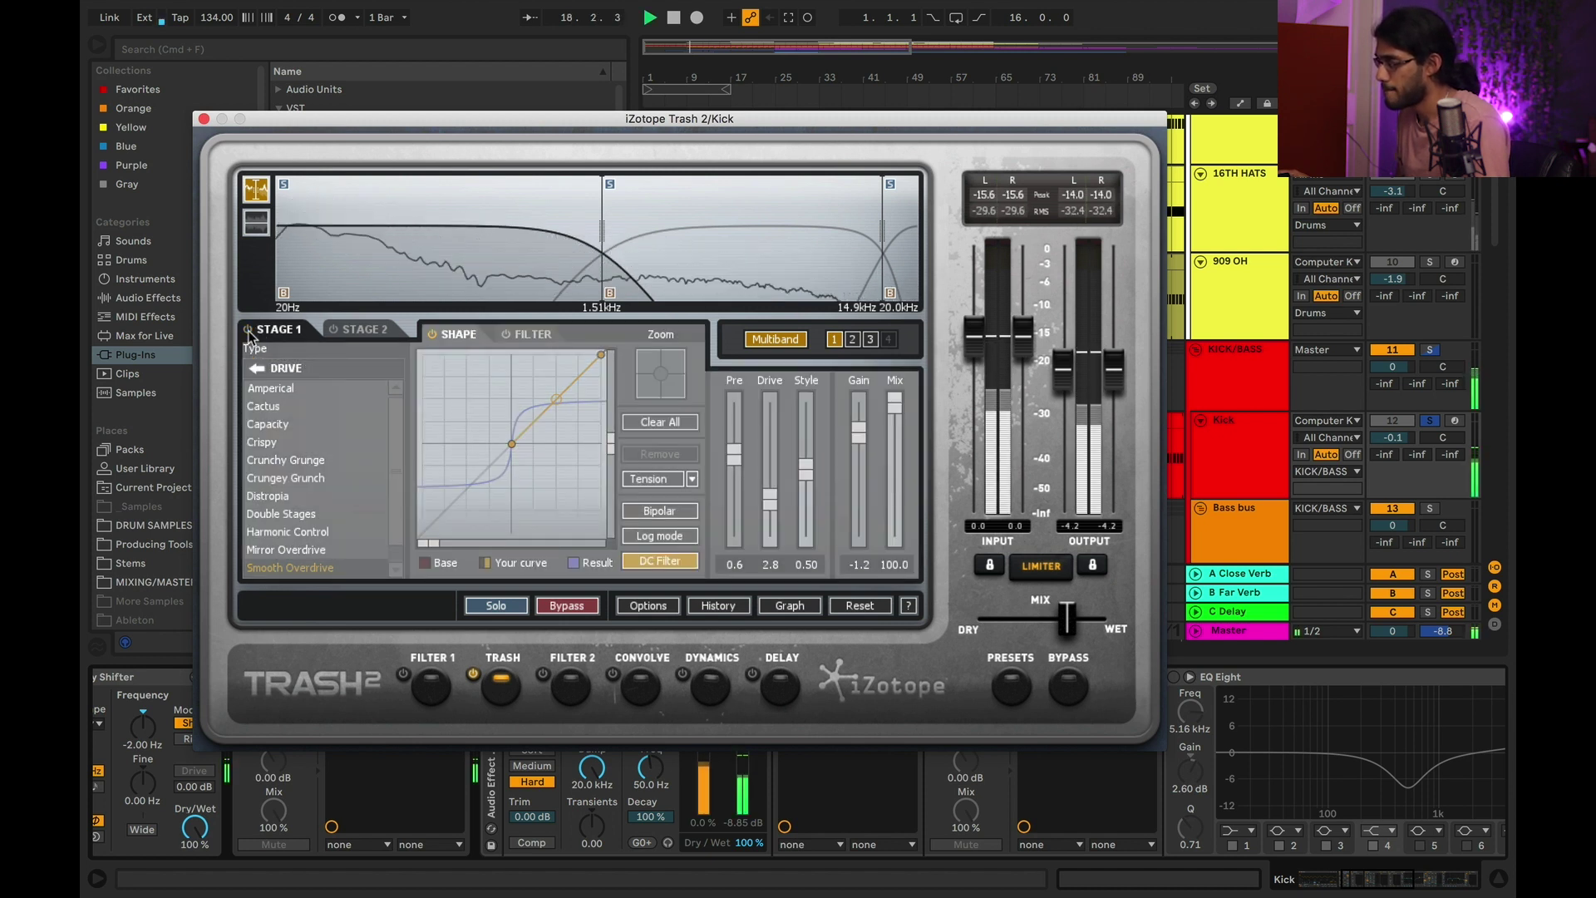
{"action": "left_click", "coordinate": [248, 330]}
{"action": "key", "text": "space"}
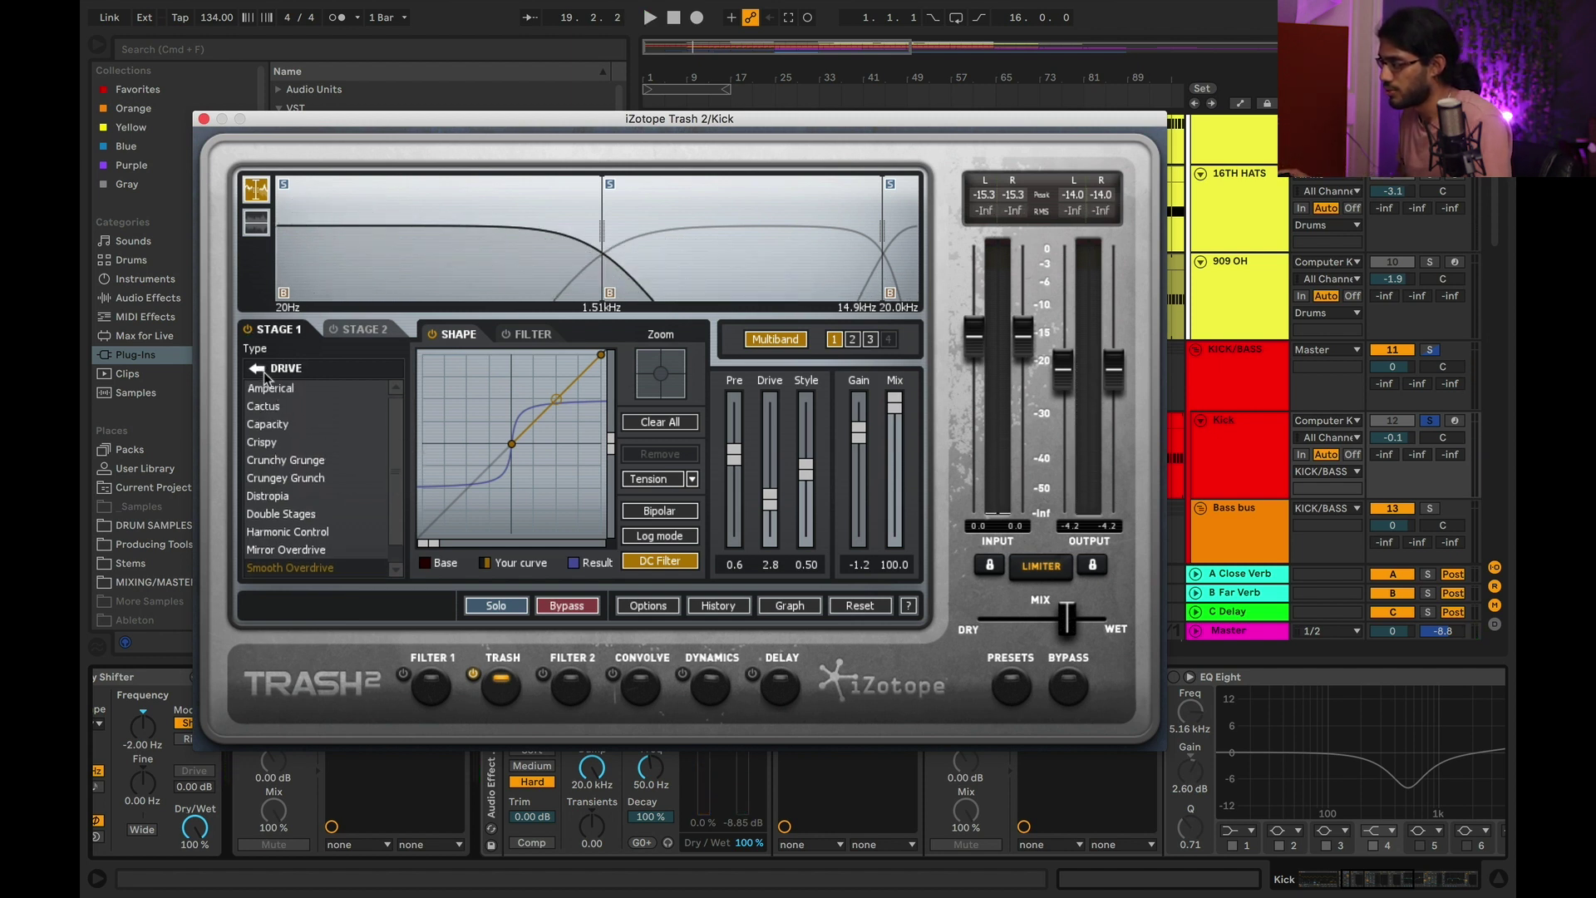
Look through the Stage 1 distortion categories, return to Drive, and show the settings of multiband band 2.
{"action": "left_click", "coordinate": [259, 368]}
{"action": "left_click", "coordinate": [361, 422]}
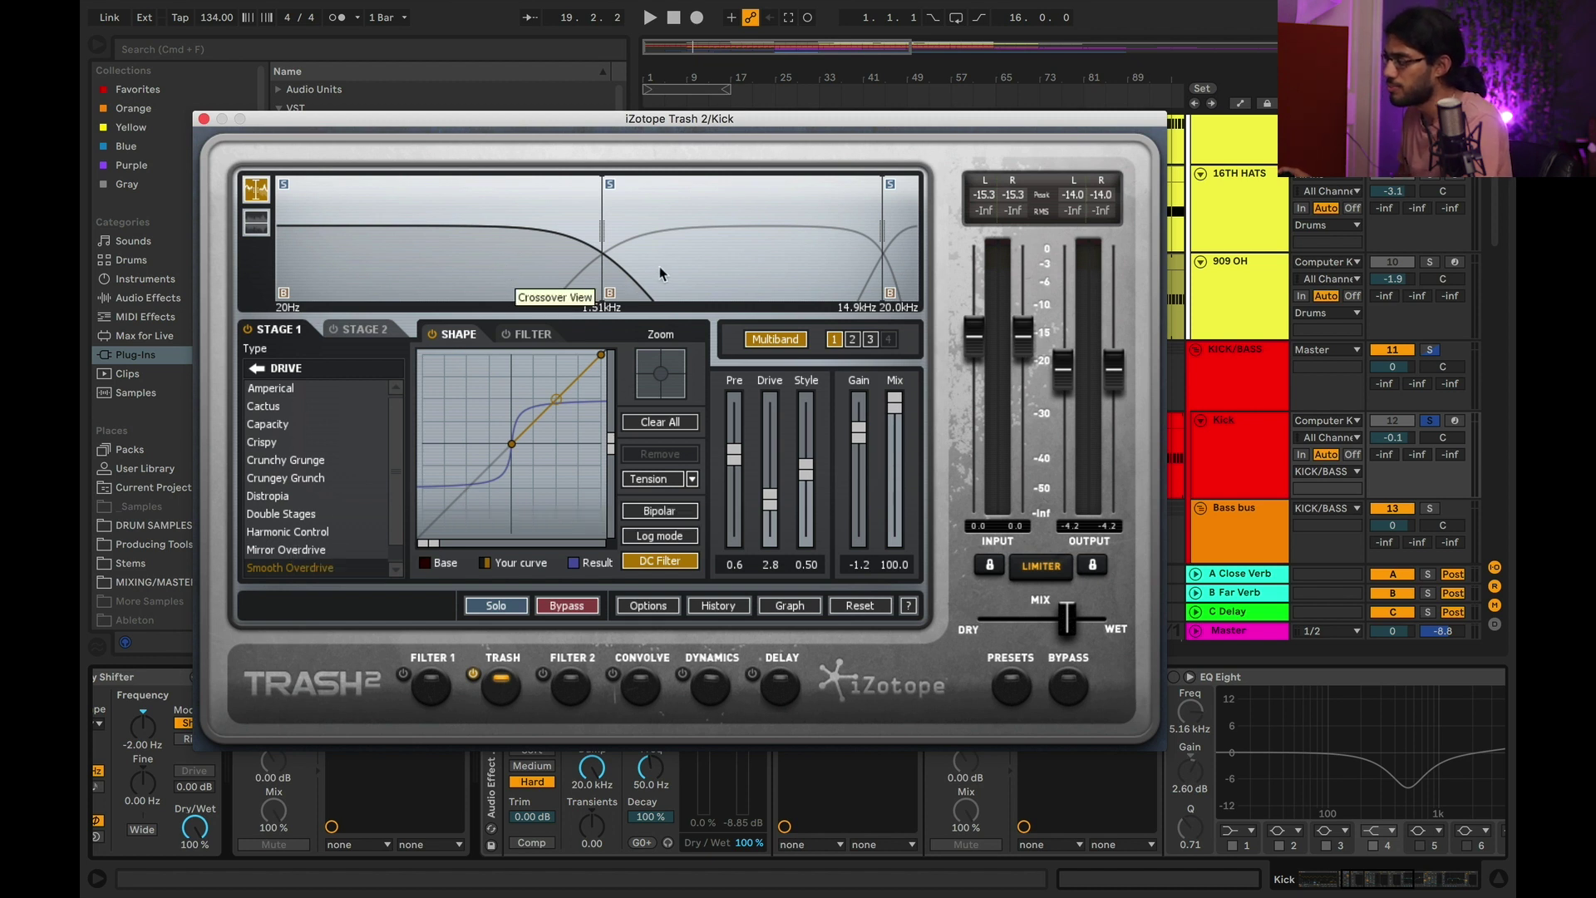
{"action": "left_click", "coordinate": [706, 265]}
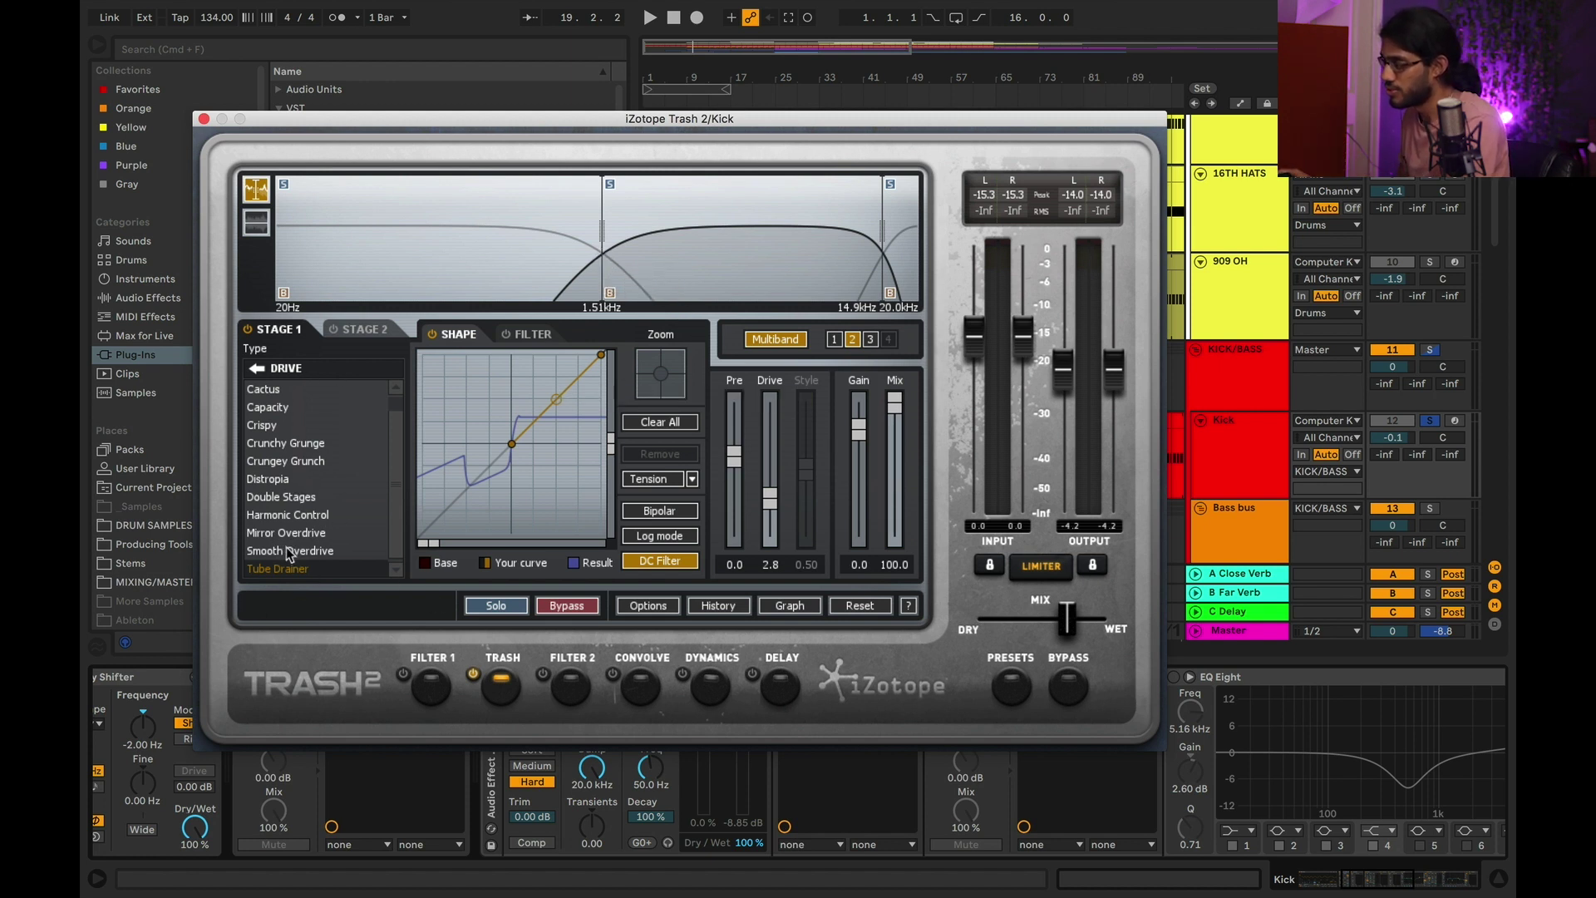
Audition the multiband distortion once more by bypassing and restoring Stage 1, and close the Trash 2 window.
{"action": "left_click", "coordinate": [248, 330]}
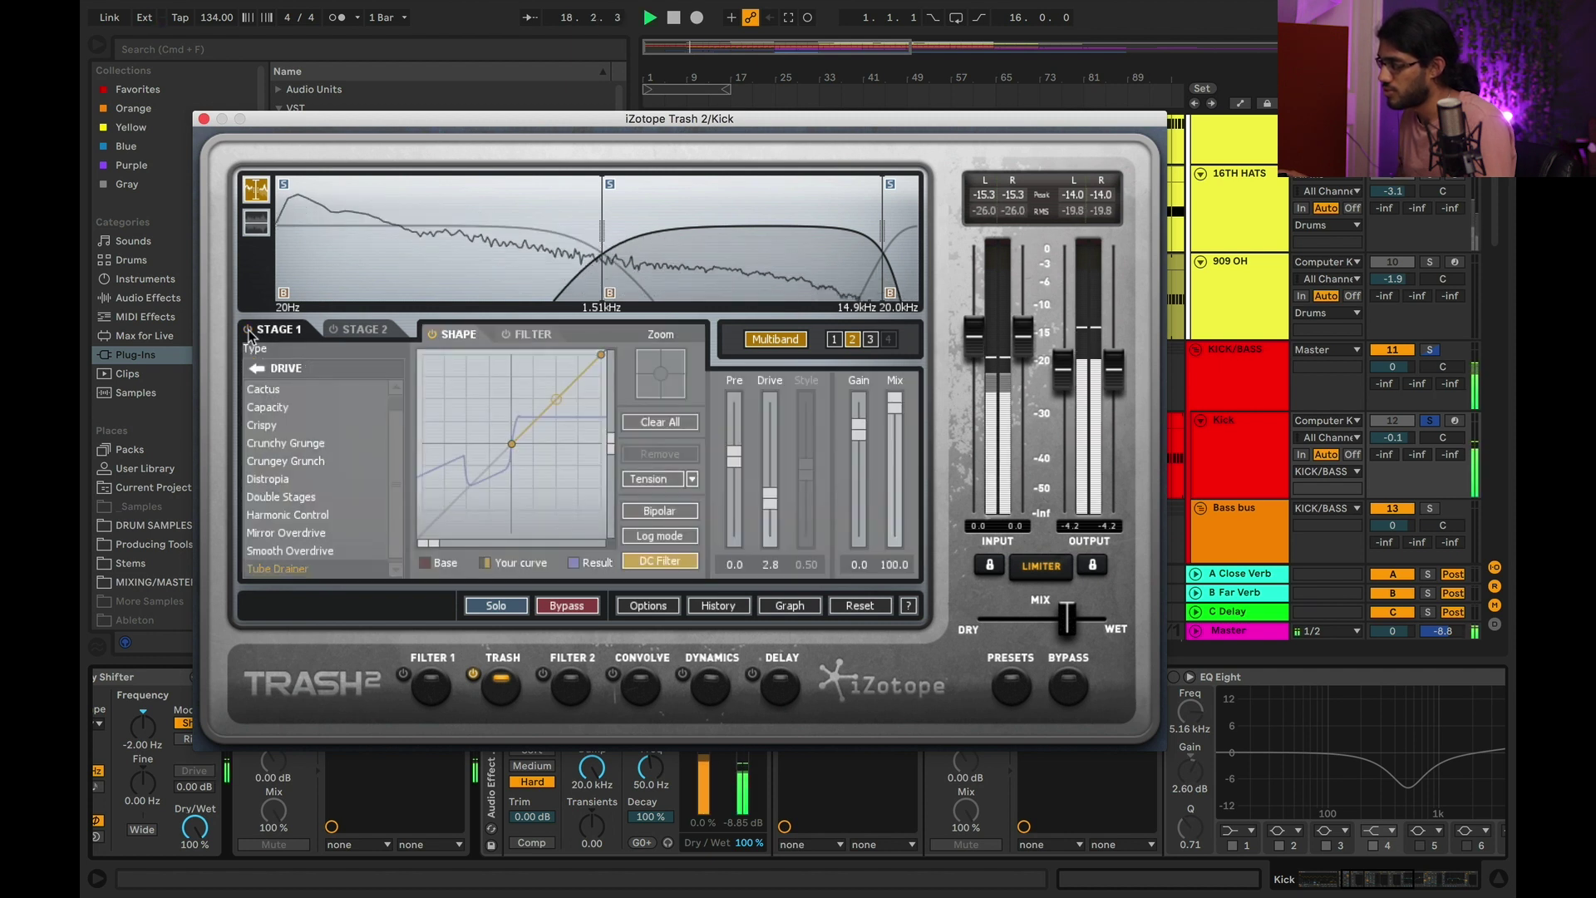
{"action": "left_click", "coordinate": [248, 330]}
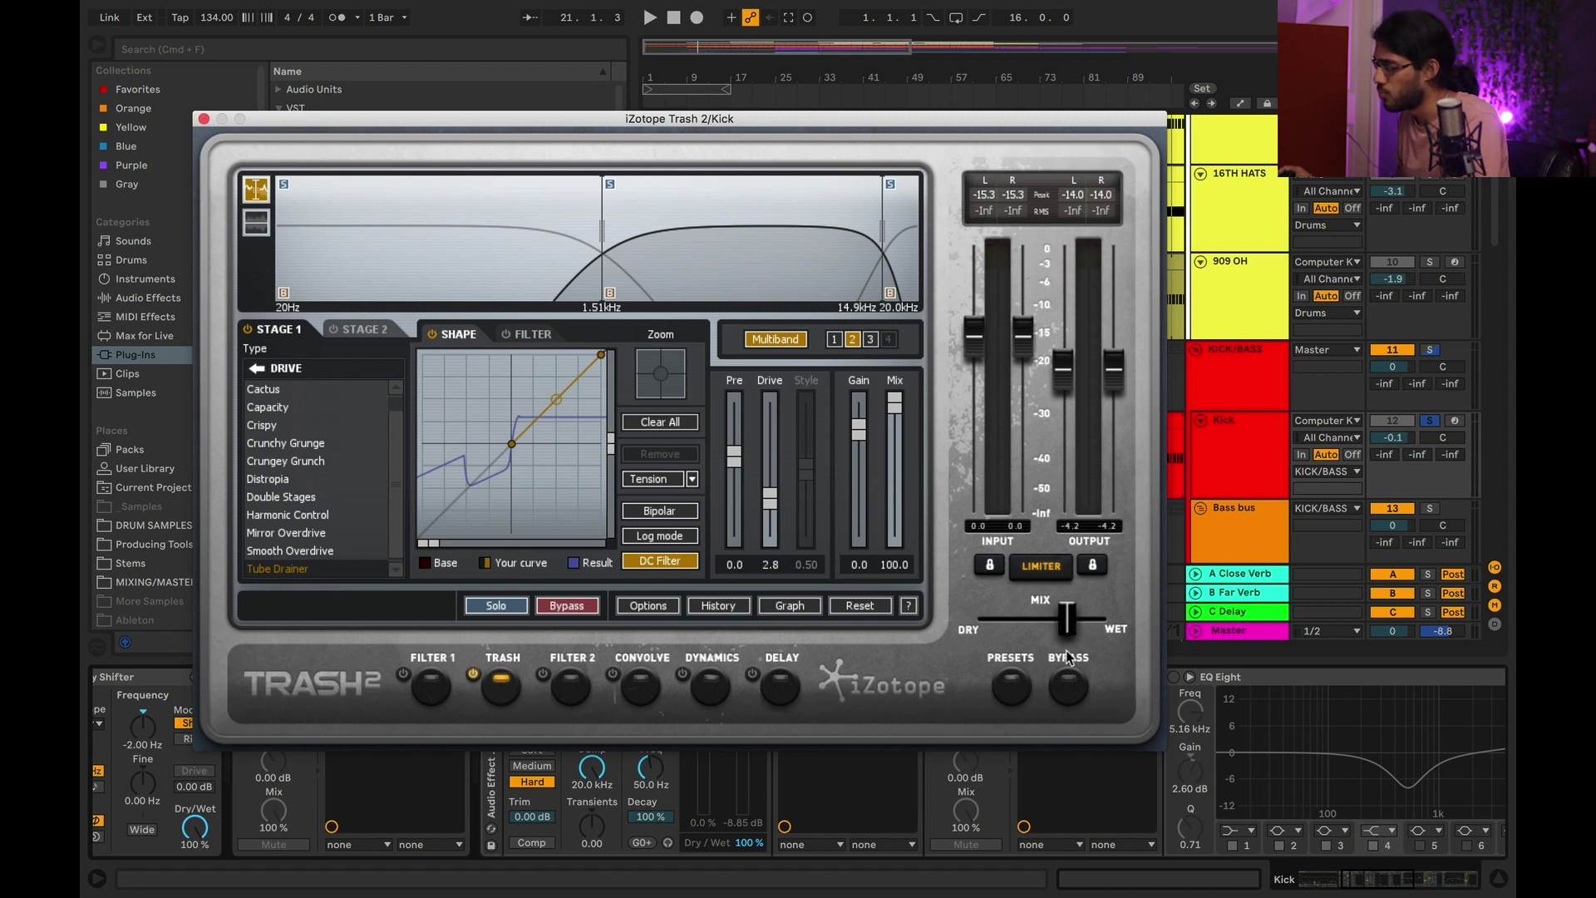
{"action": "left_click", "coordinate": [204, 118]}
Turn on the EQ Eight that follows Trash 2 while playing the kick, and stop playback.
{"action": "scroll", "coordinate": [1005, 792], "scroll_direction": "down", "scroll_amount": 5}
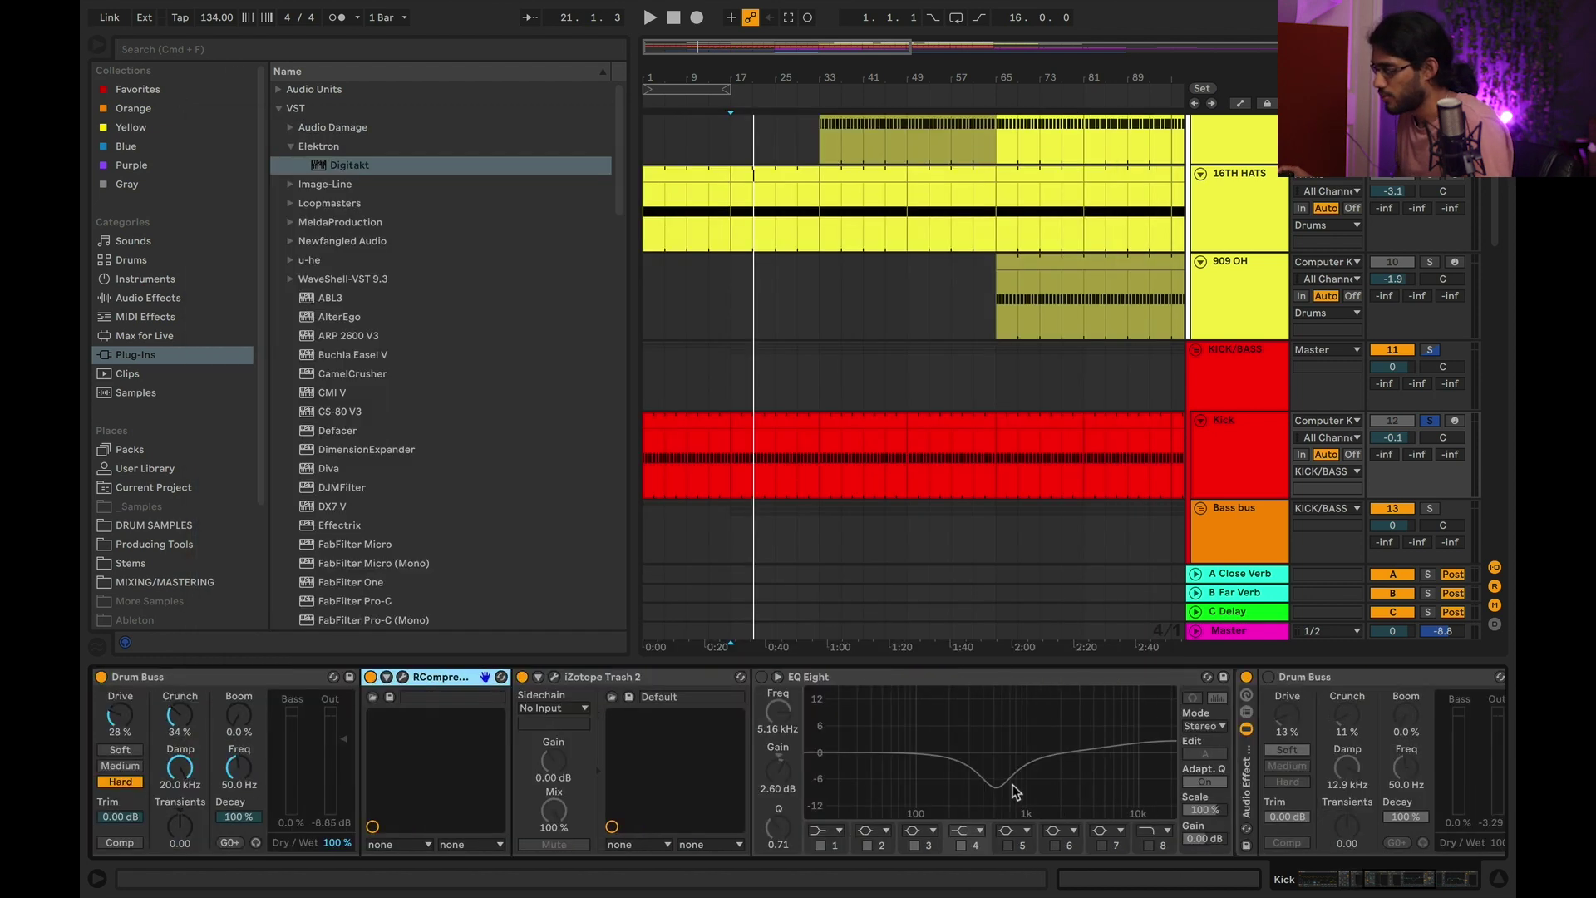
{"action": "left_click", "coordinate": [960, 675]}
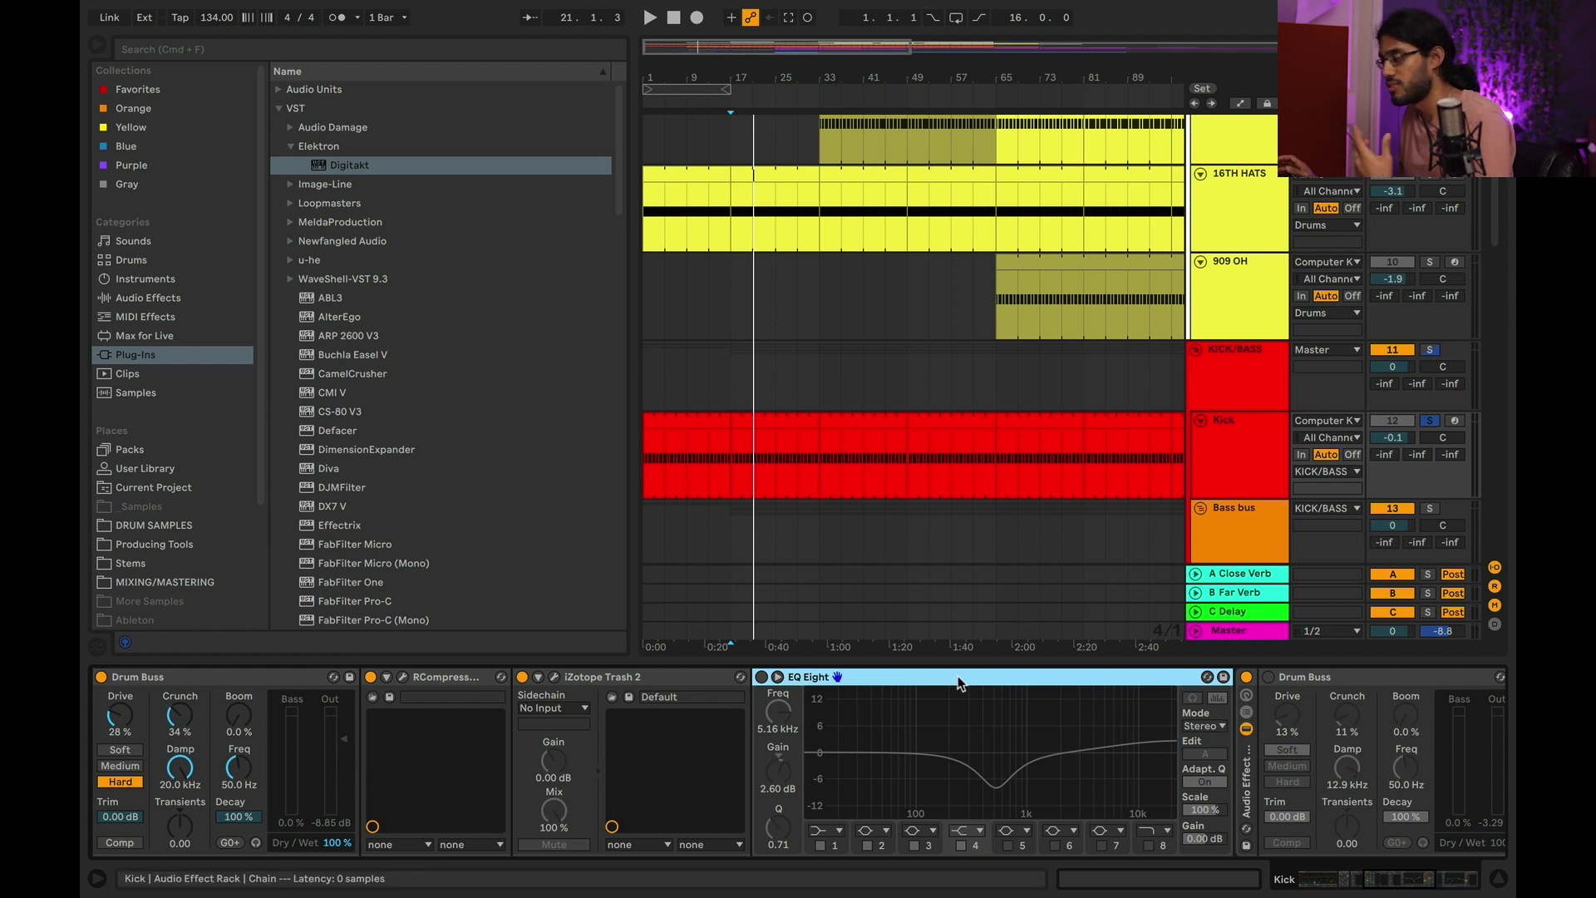
{"action": "key", "text": "space"}
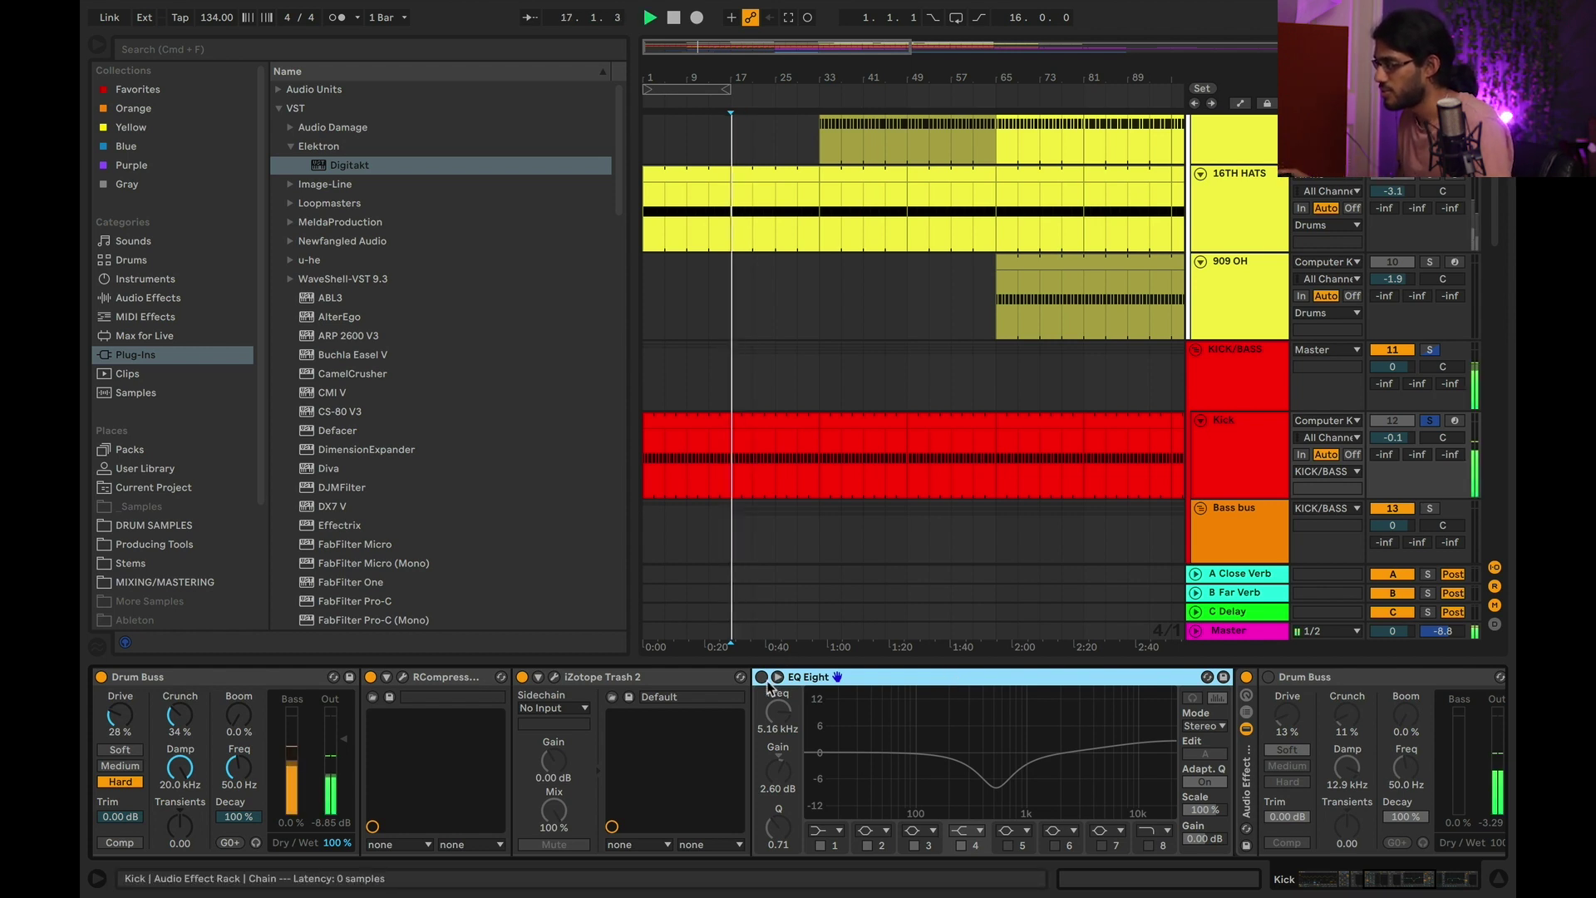
{"action": "left_click", "coordinate": [761, 677]}
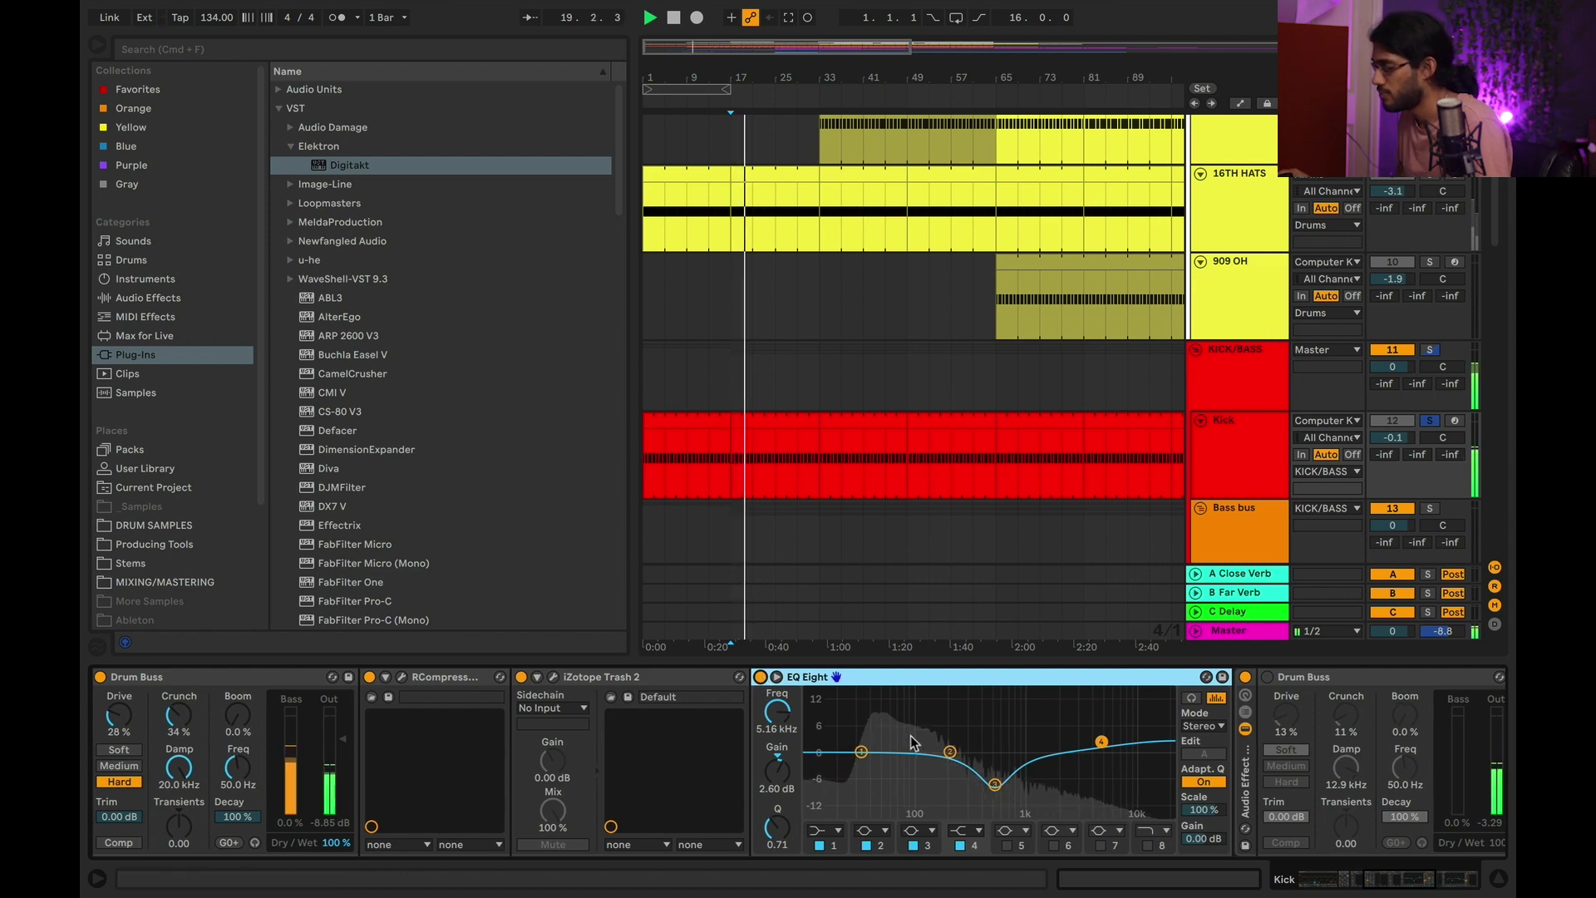
{"action": "scroll", "coordinate": [831, 732], "scroll_direction": "right", "scroll_amount": 3}
{"action": "scroll", "coordinate": [911, 735], "scroll_direction": "right", "scroll_amount": 5}
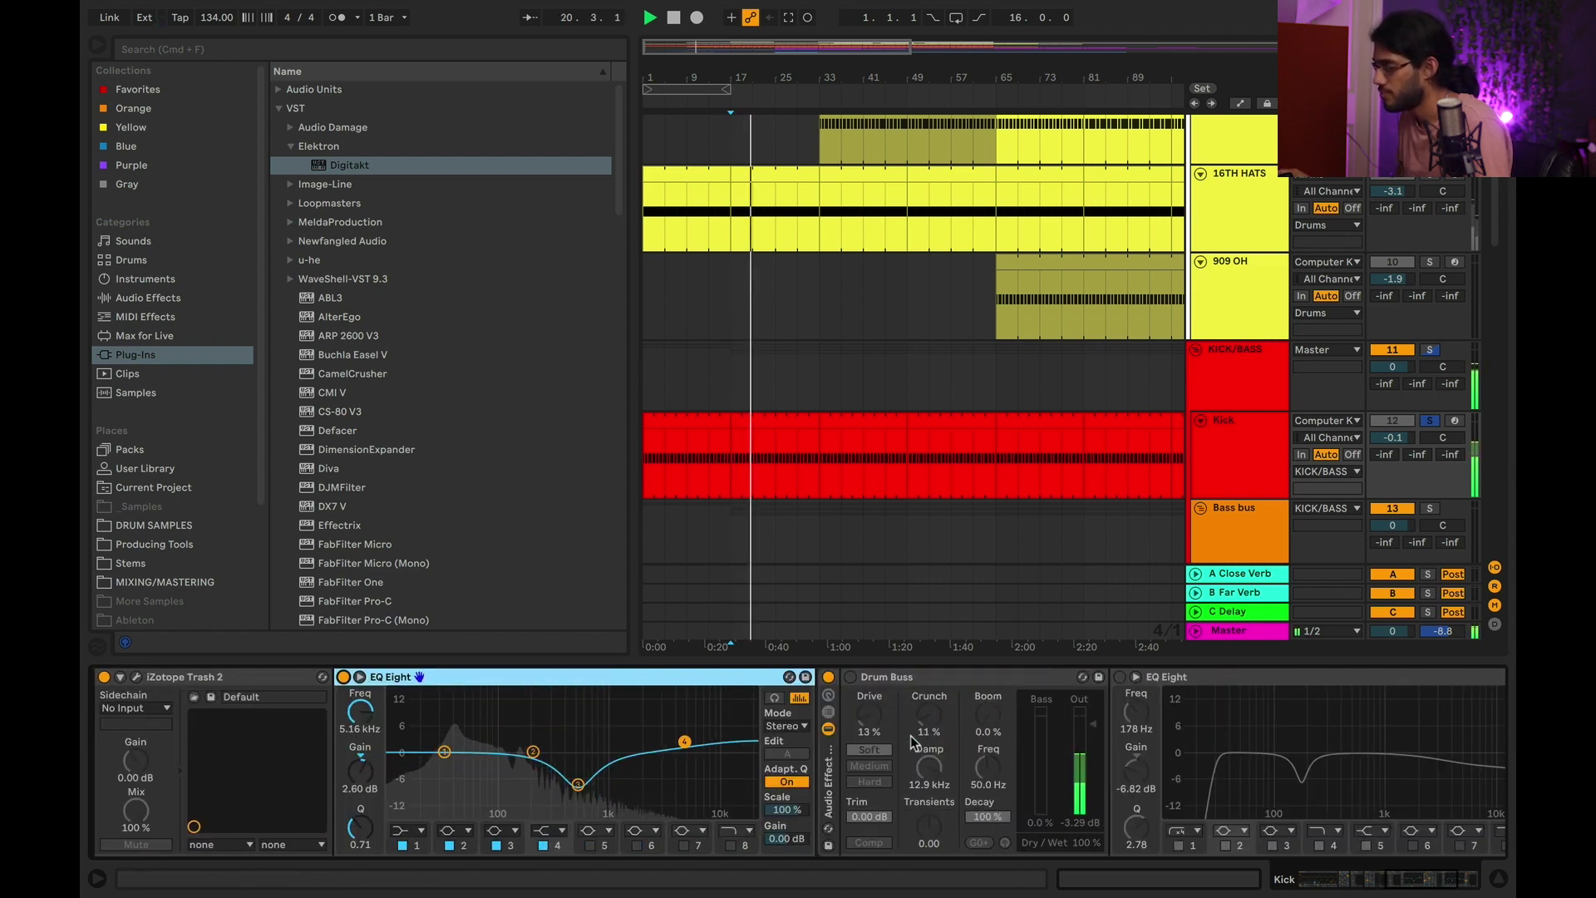
{"action": "key", "text": "space"}
Turn on the Drum Buss in the Kick's effect chain, play the kick through it, and stop playback.
{"action": "left_click", "coordinate": [871, 675]}
{"action": "scroll", "coordinate": [856, 707], "scroll_direction": "right", "scroll_amount": 3}
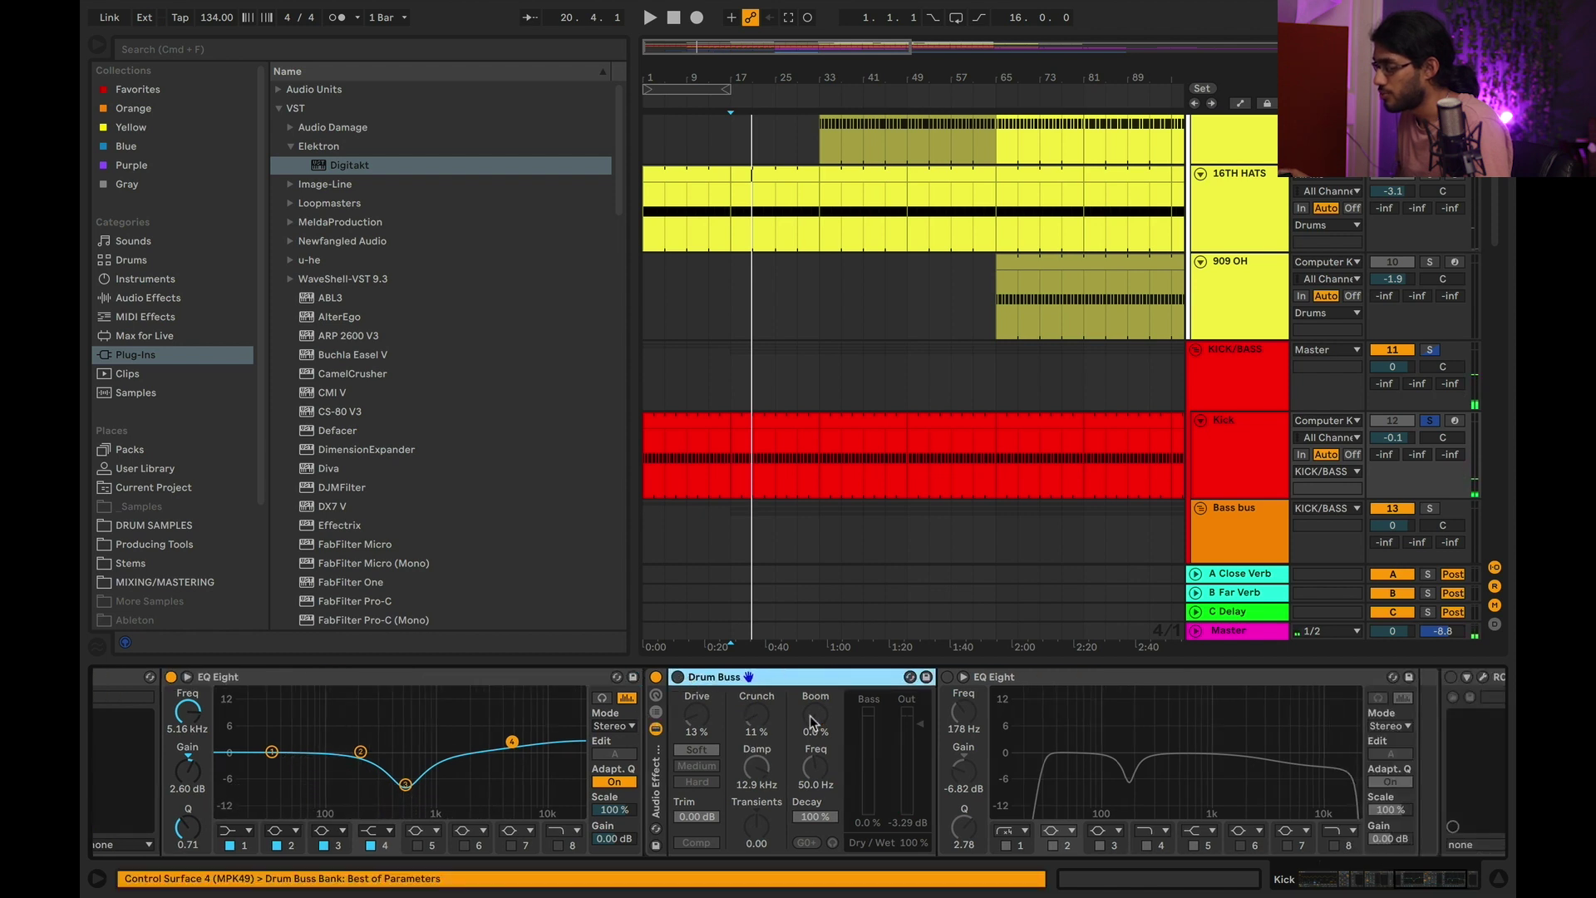
{"action": "left_click", "coordinate": [678, 677]}
{"action": "key", "text": "space"}
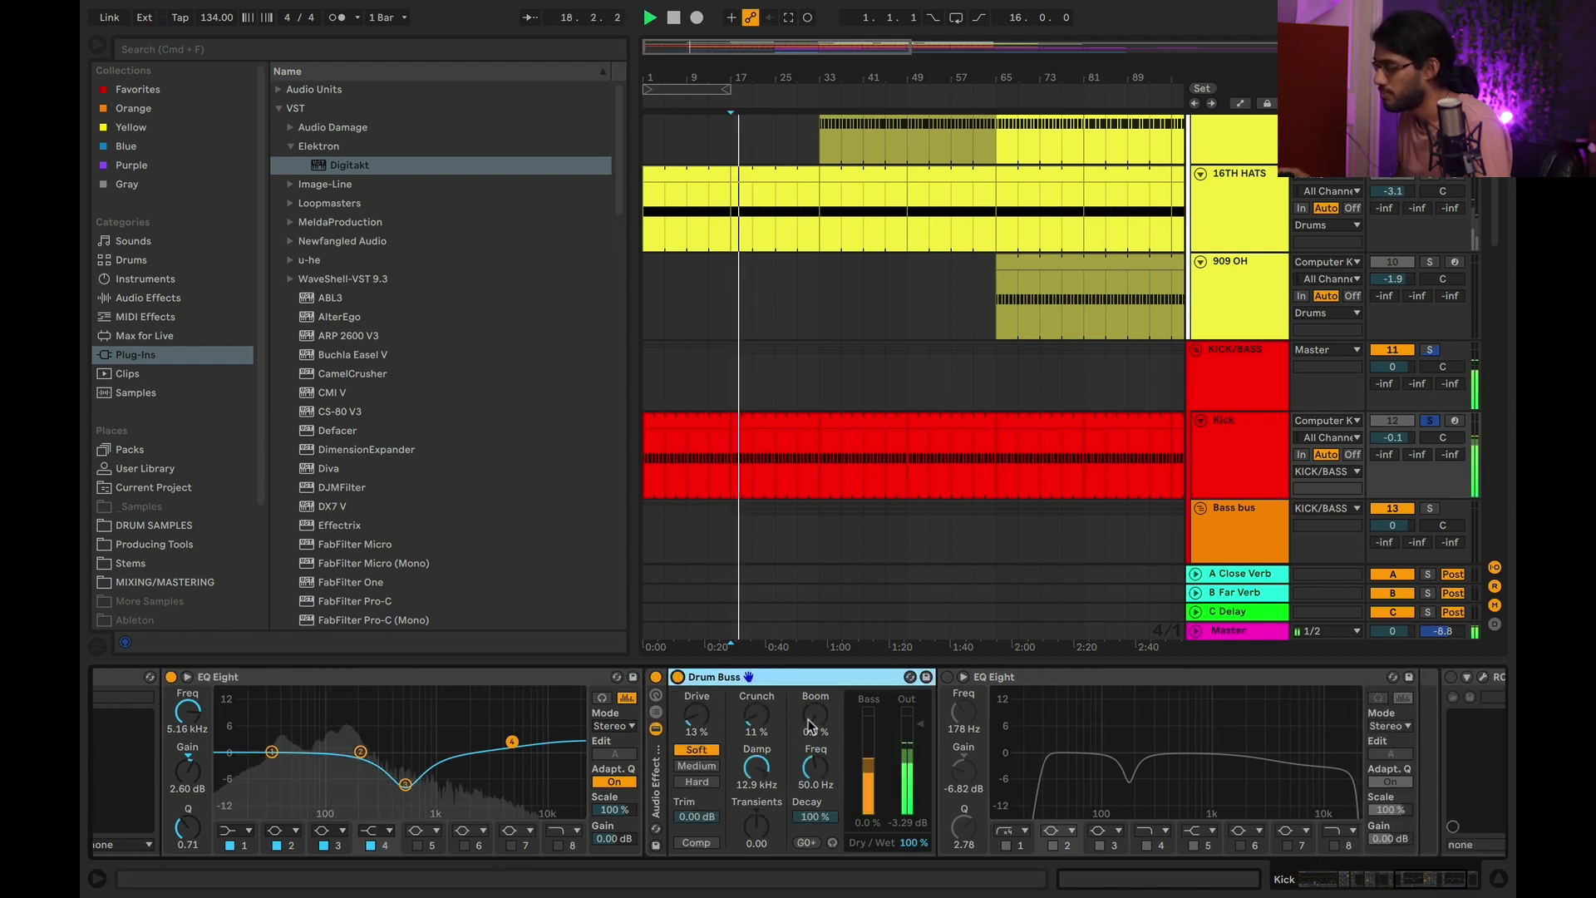
{"action": "scroll", "coordinate": [810, 769], "scroll_direction": "right", "scroll_amount": 3}
{"action": "scroll", "coordinate": [808, 763], "scroll_direction": "right", "scroll_amount": 2}
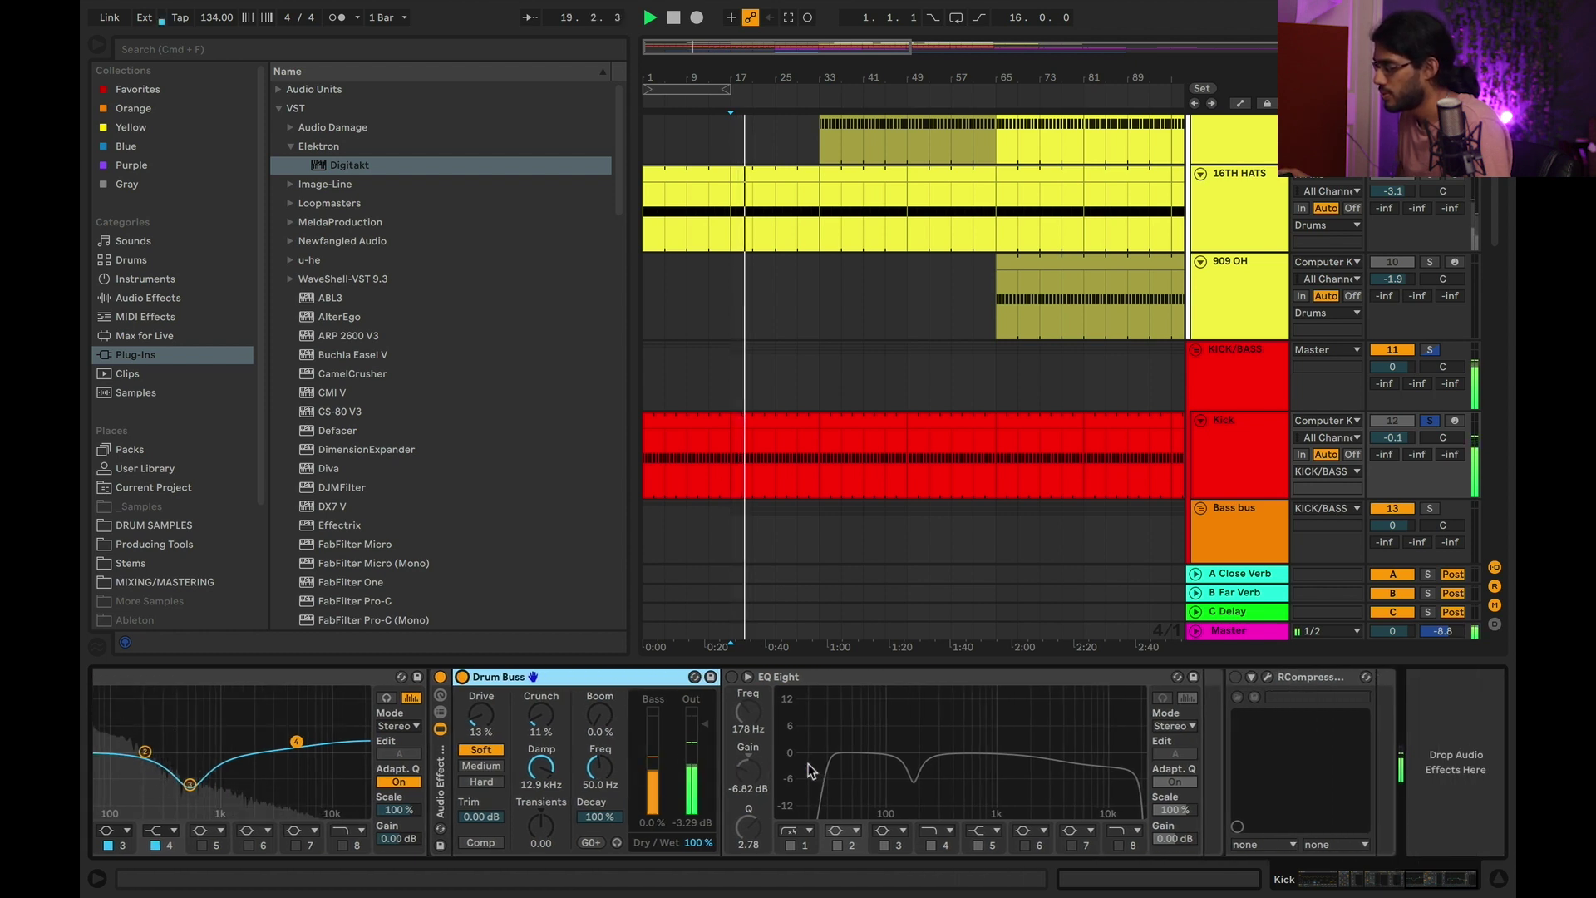
{"action": "key", "text": "space"}
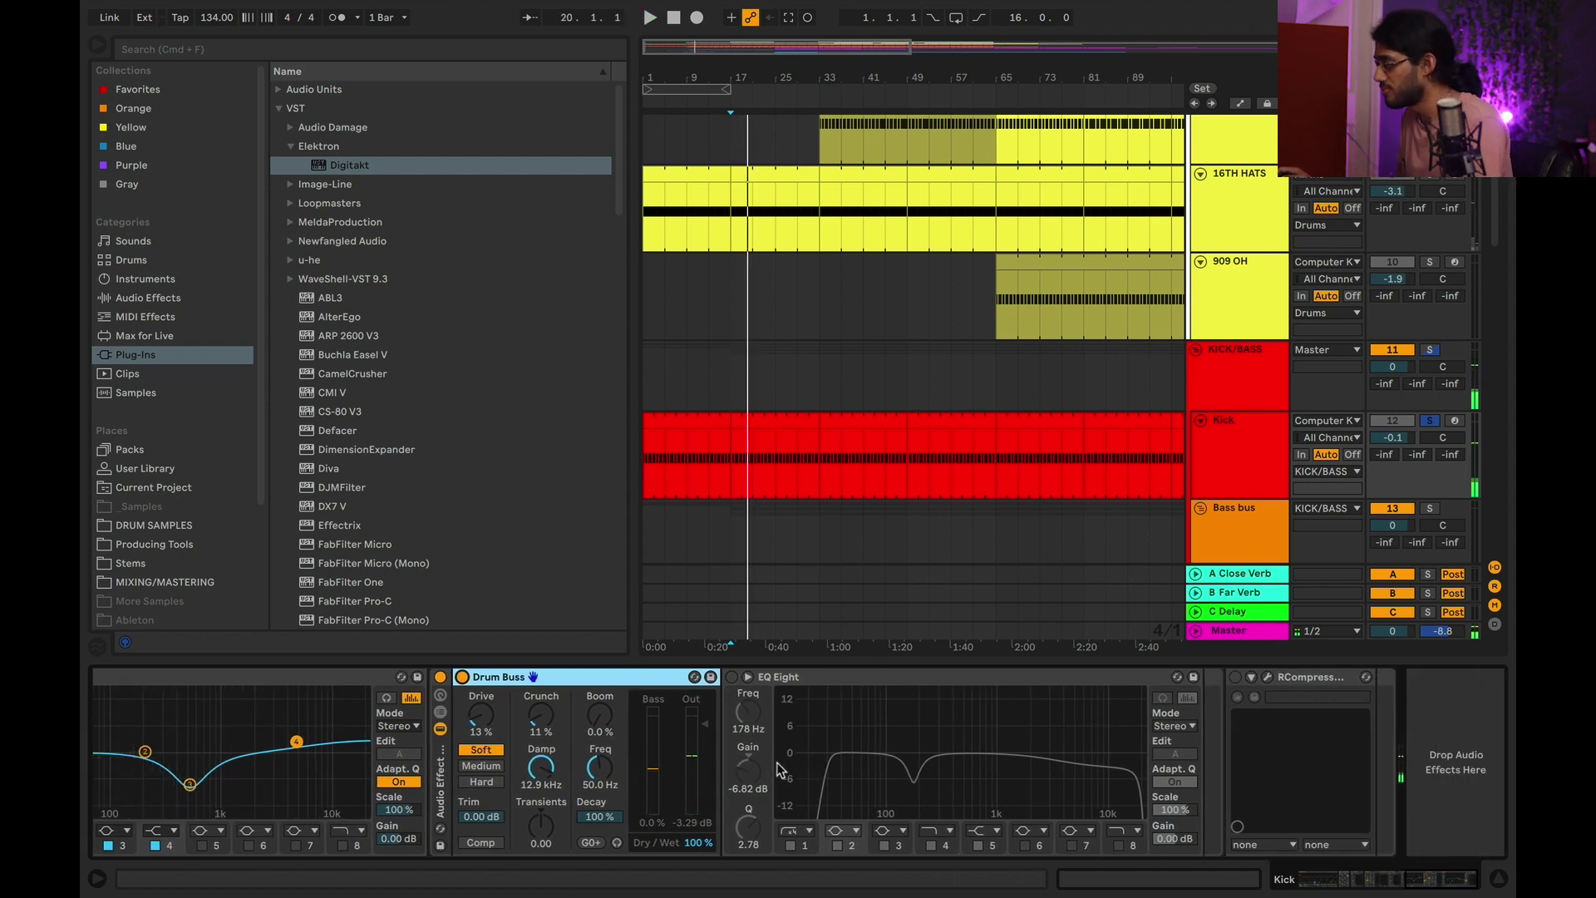
Turn on the EQ Eight that follows Drum Buss while playing the kick, and stop playback.
{"action": "left_click", "coordinate": [817, 678]}
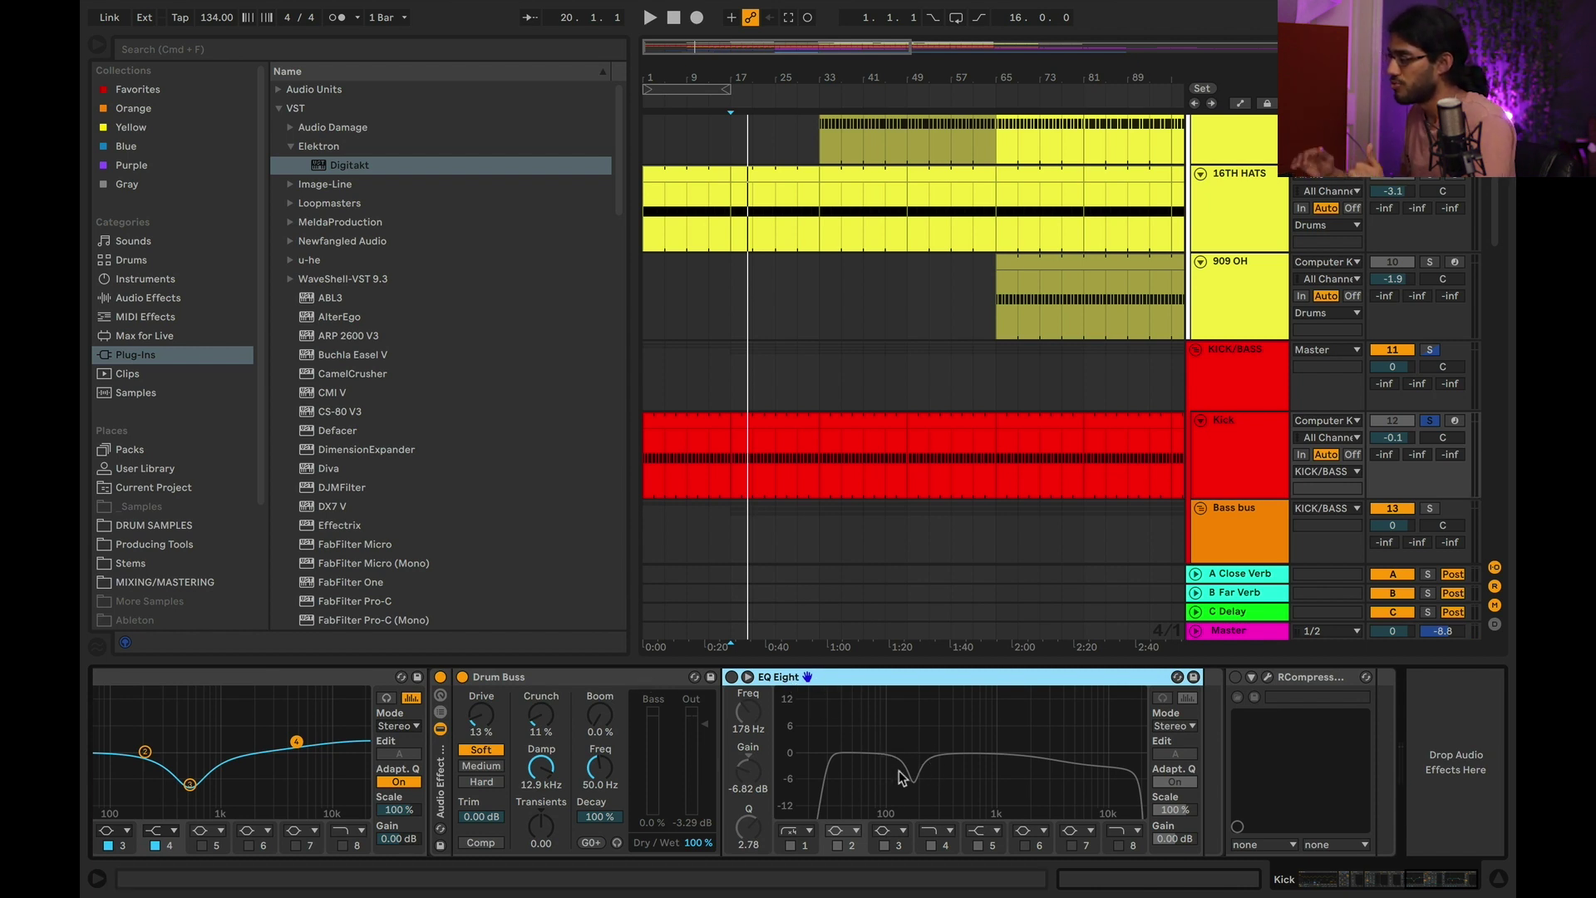
{"action": "left_click", "coordinate": [566, 685]}
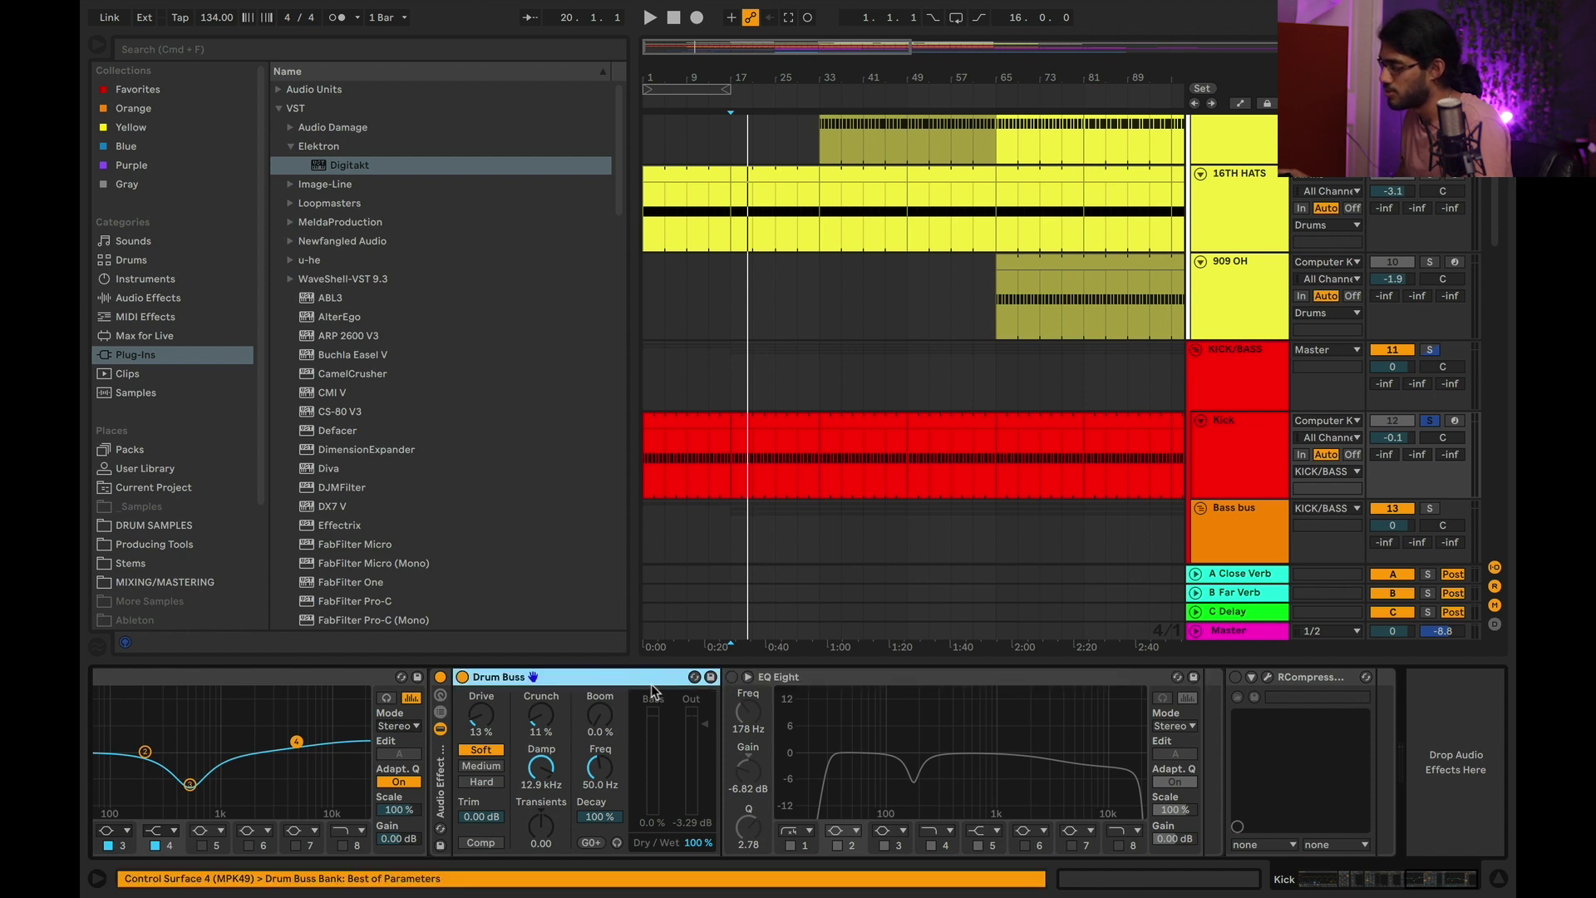
{"action": "key", "text": "space"}
{"action": "left_click", "coordinate": [732, 678]}
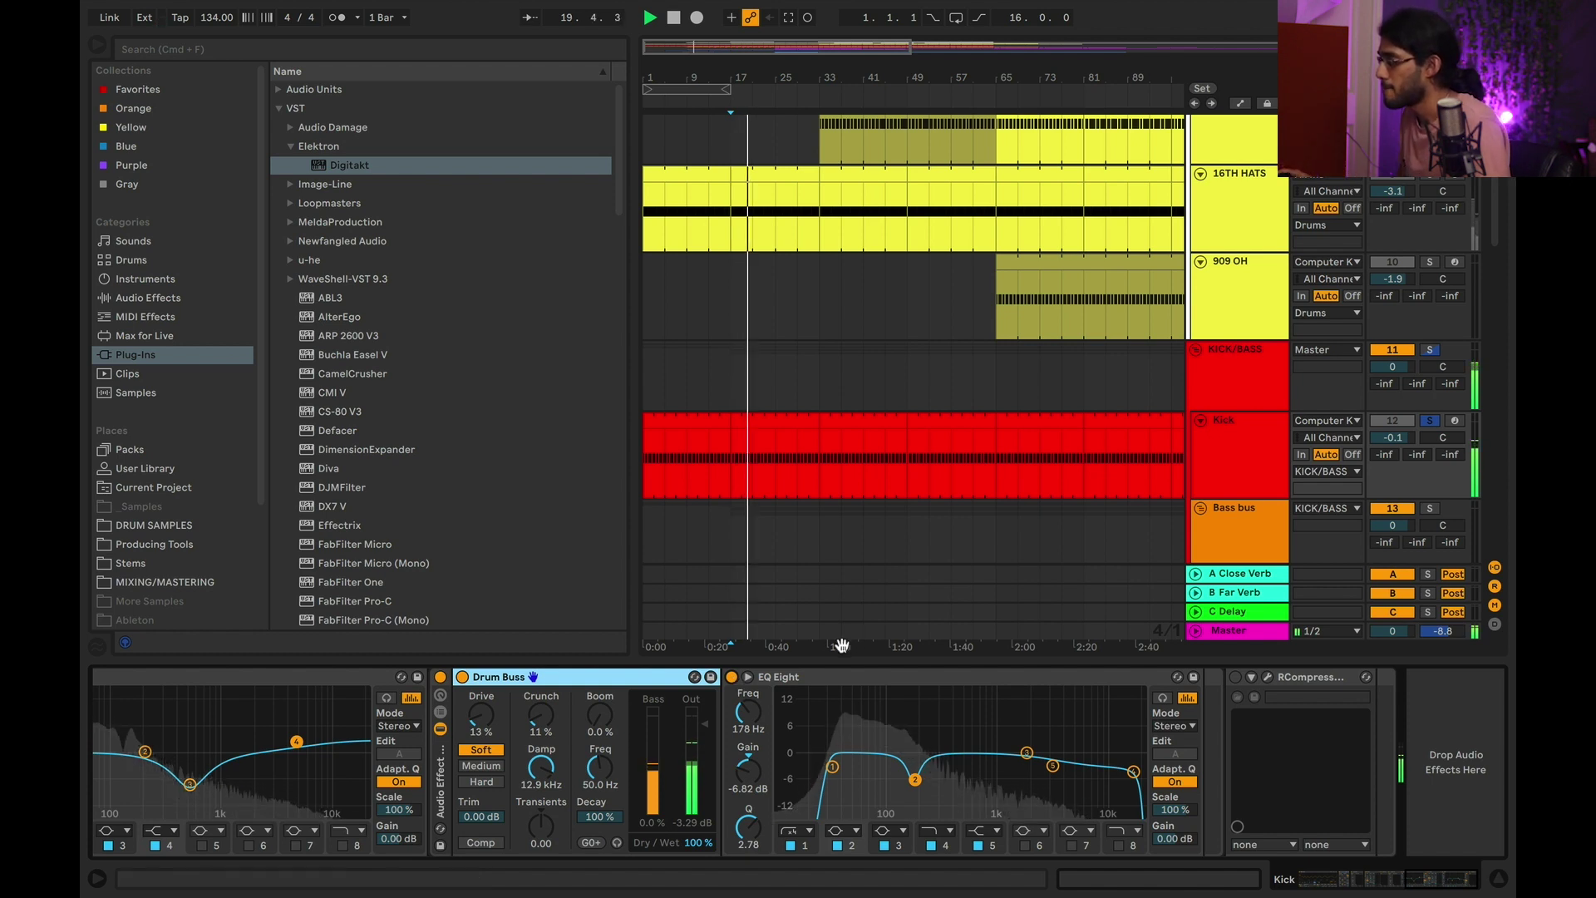
{"action": "key", "text": "space"}
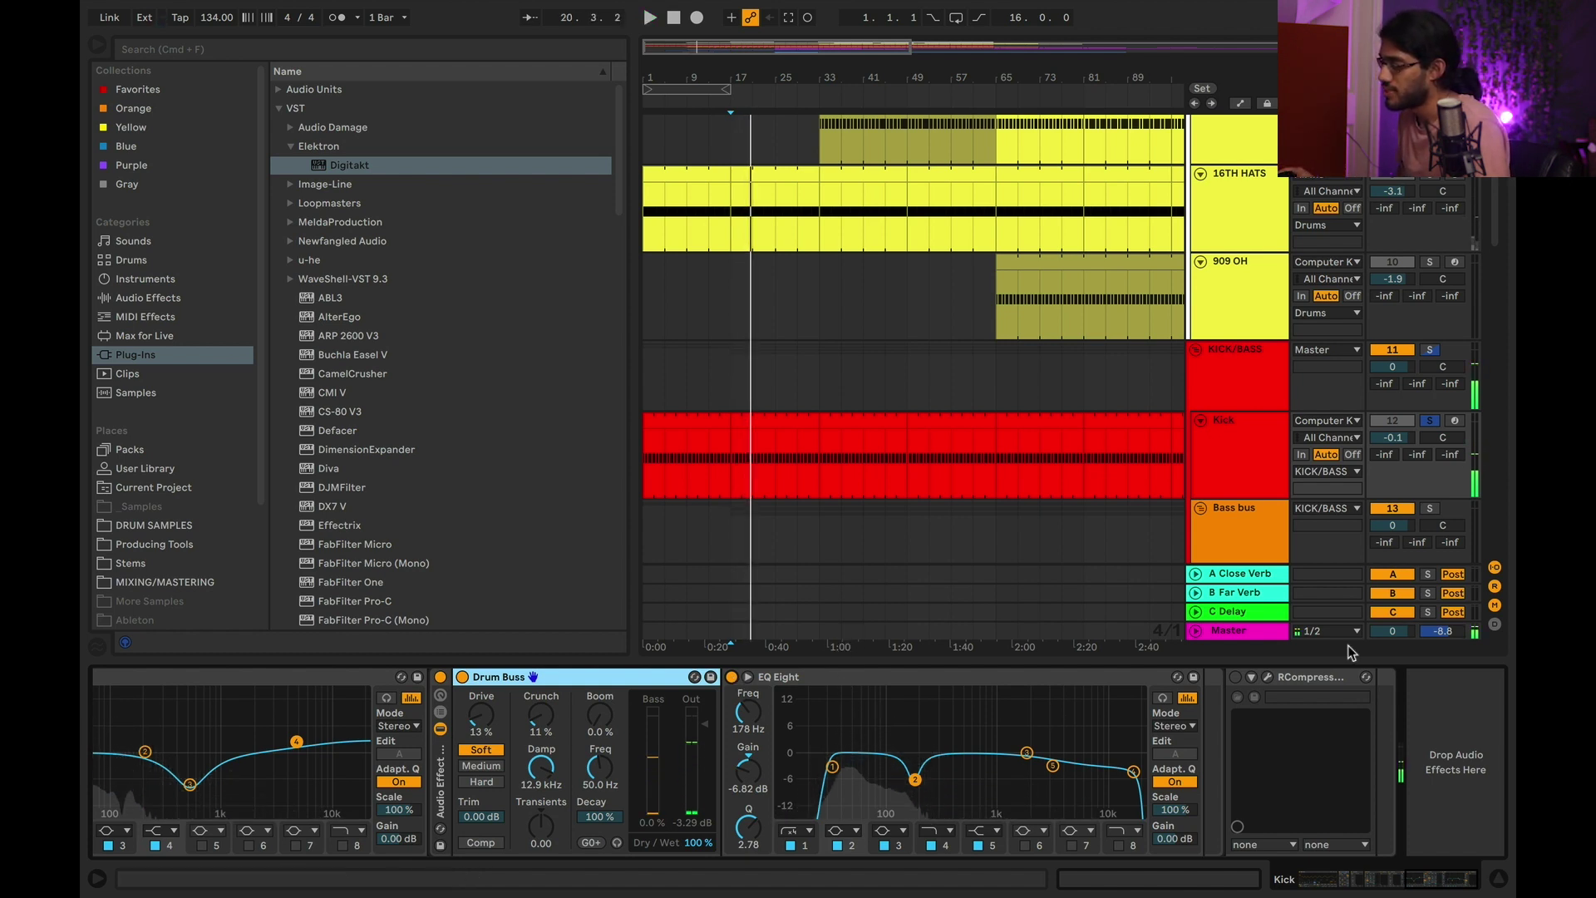
Turn on the RCompressor at the end of the Kick's chain while the kick plays.
{"action": "left_click", "coordinate": [1312, 684]}
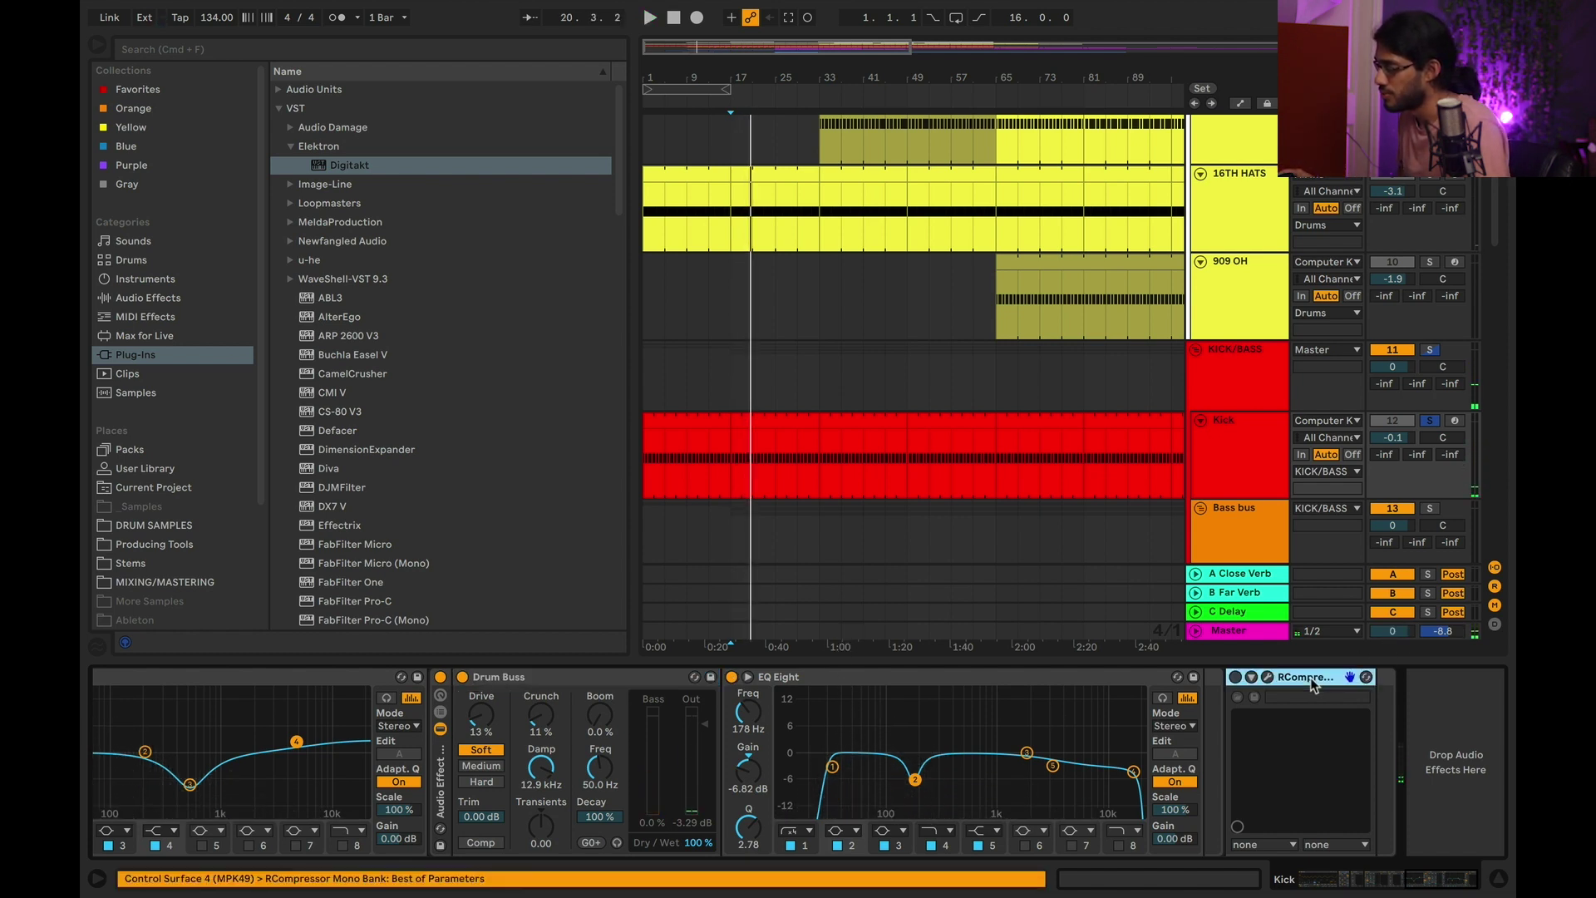
{"action": "key", "text": "space"}
{"action": "left_click", "coordinate": [1235, 677]}
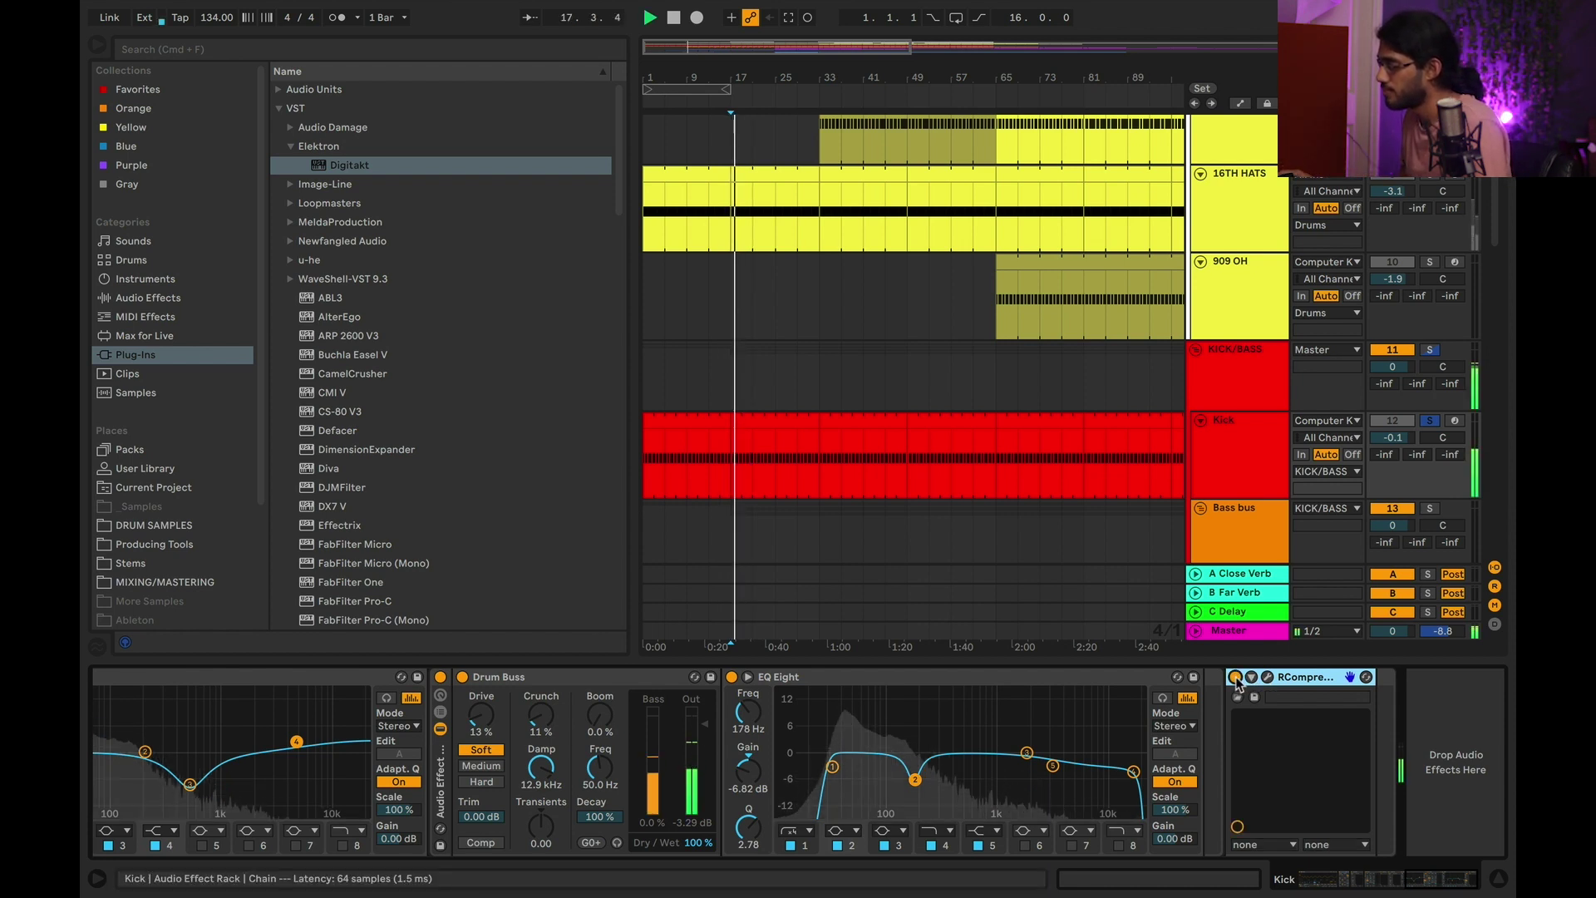
Show the RCompressor's attack, release, threshold, ratio and gain settings, replay the kick, and close the plug-in window.
{"action": "left_click", "coordinate": [1268, 677]}
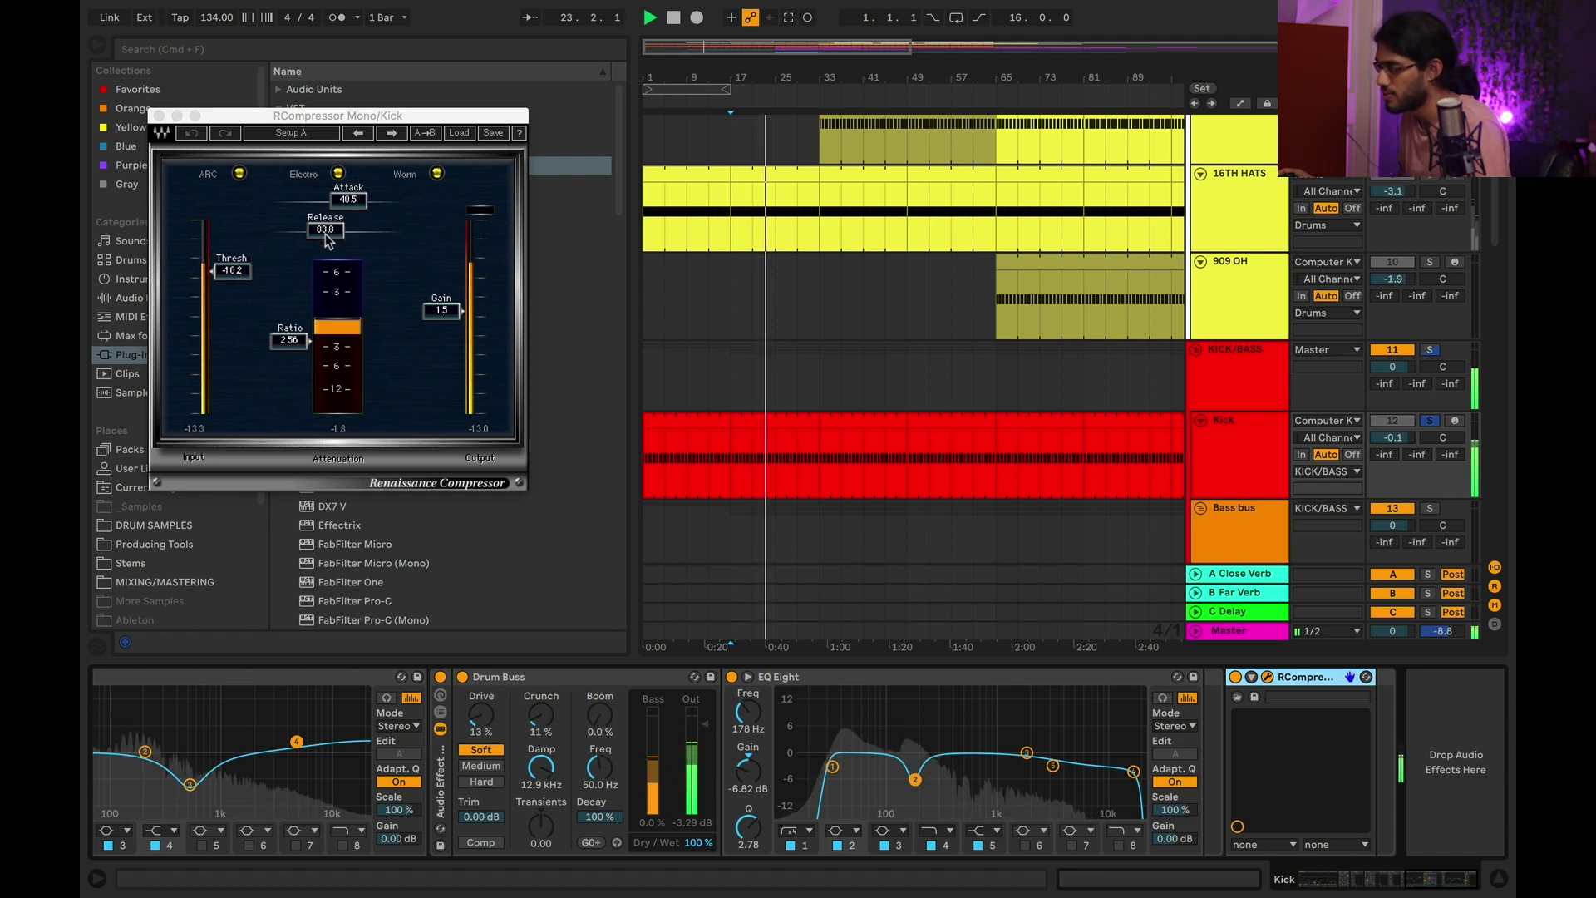
{"action": "key", "text": "space"}
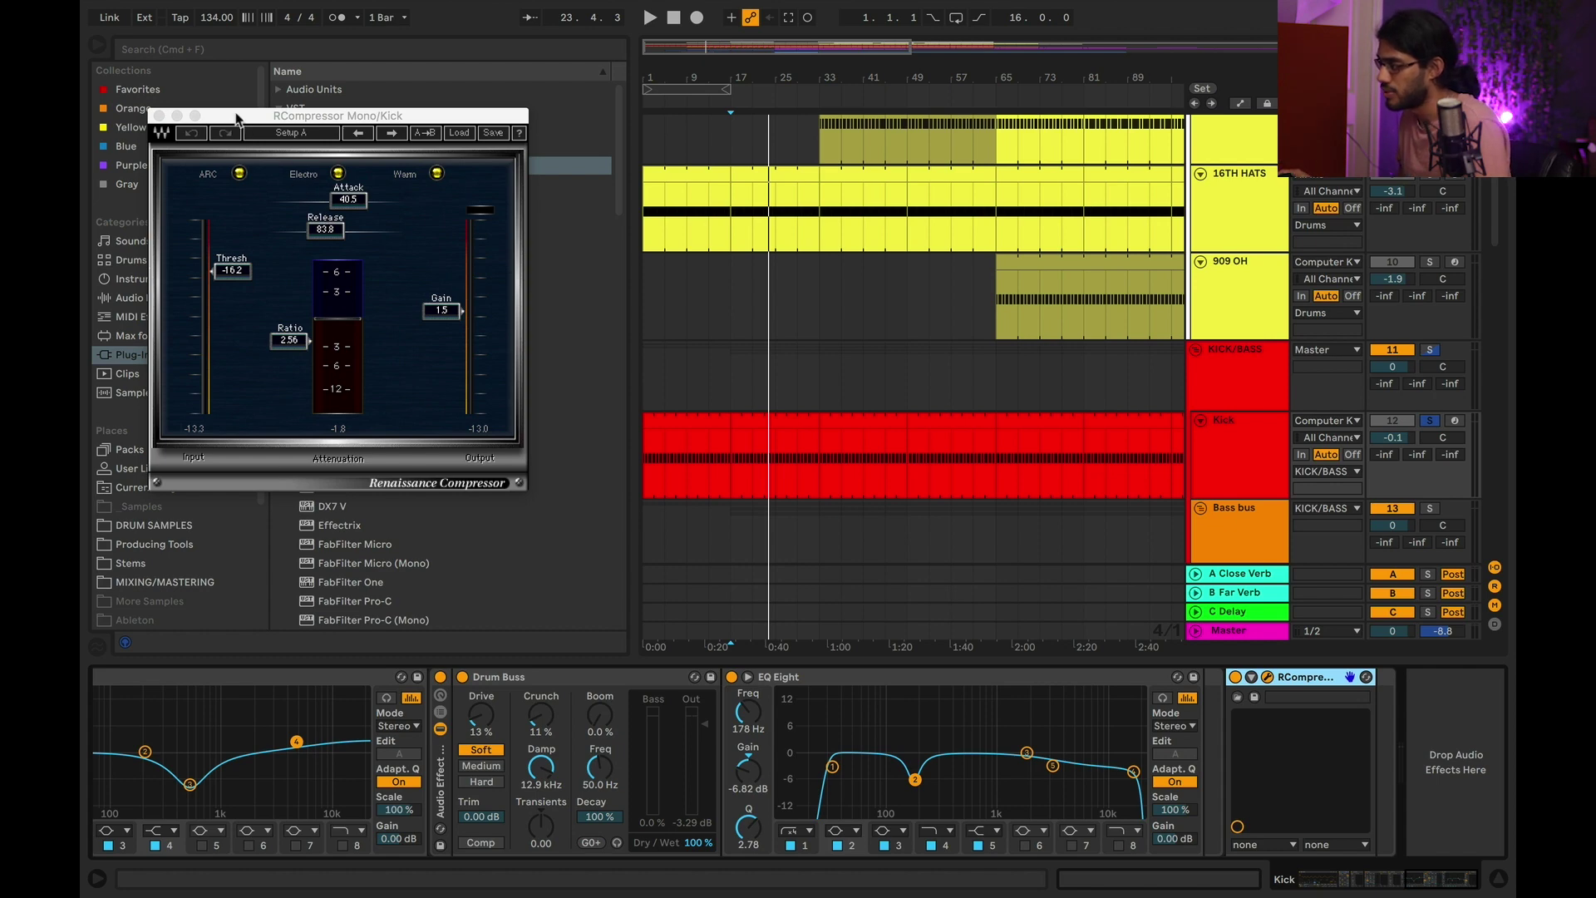
{"action": "left_click_drag", "start_coordinate": [237, 118], "coordinate": [679, 158]}
{"action": "key", "text": "space"}
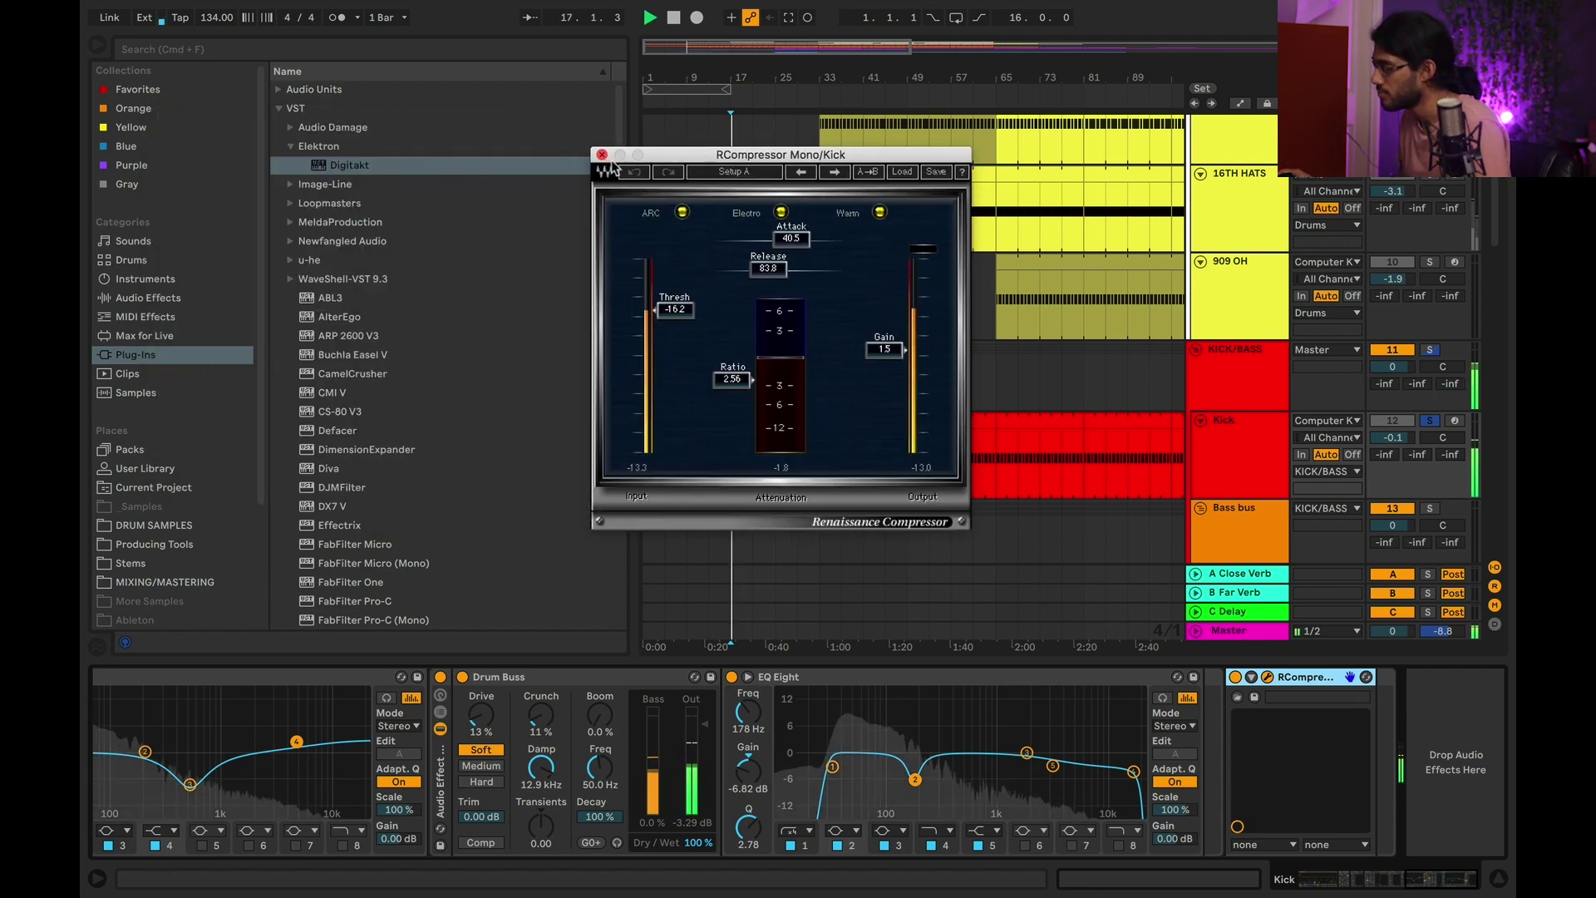
{"action": "left_click", "coordinate": [602, 156]}
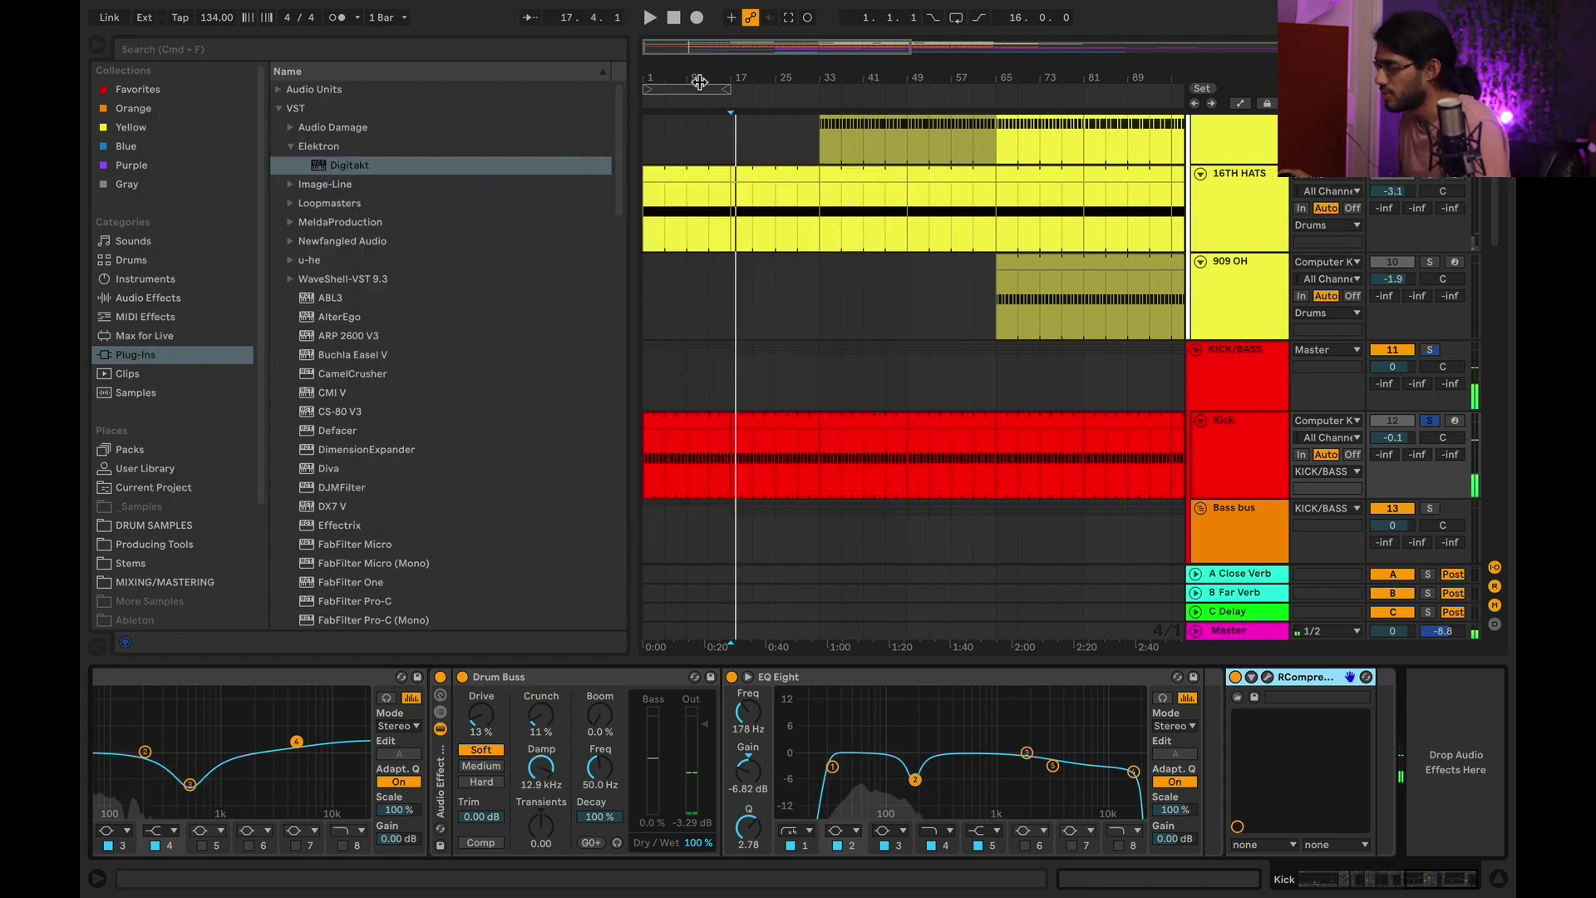
Add the ValhallaVintageVerb plug-in to the Kick track after RCompressor.
{"action": "scroll", "coordinate": [765, 485], "scroll_direction": "down", "scroll_amount": 3}
{"action": "scroll", "coordinate": [765, 485], "scroll_direction": "down", "scroll_amount": 3}
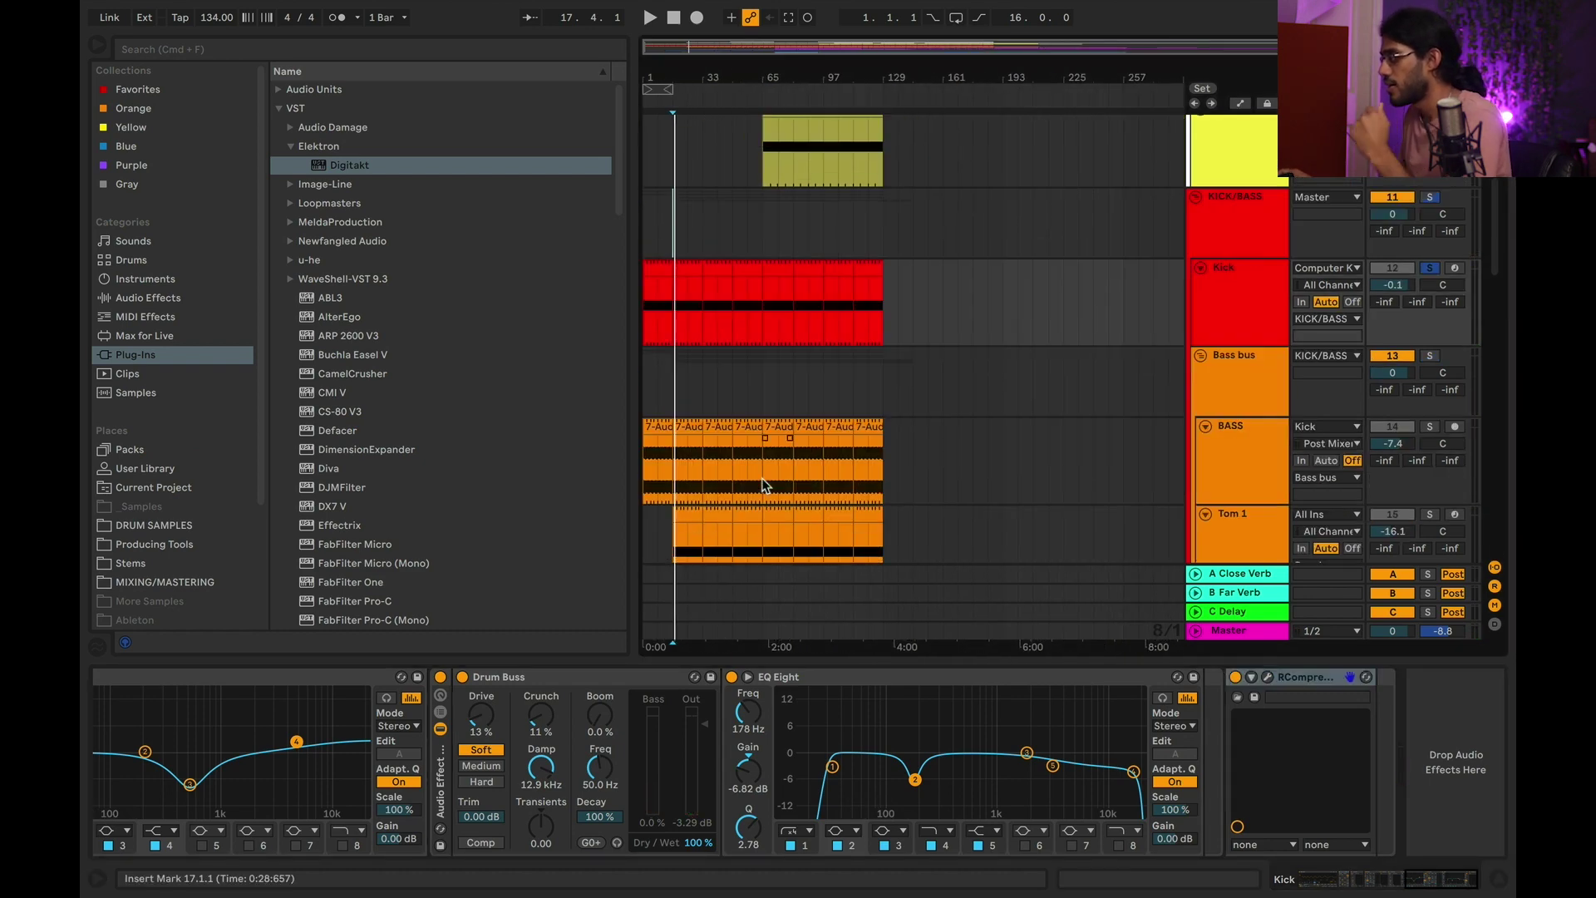
{"action": "scroll", "coordinate": [386, 408], "scroll_direction": "down", "scroll_amount": 15}
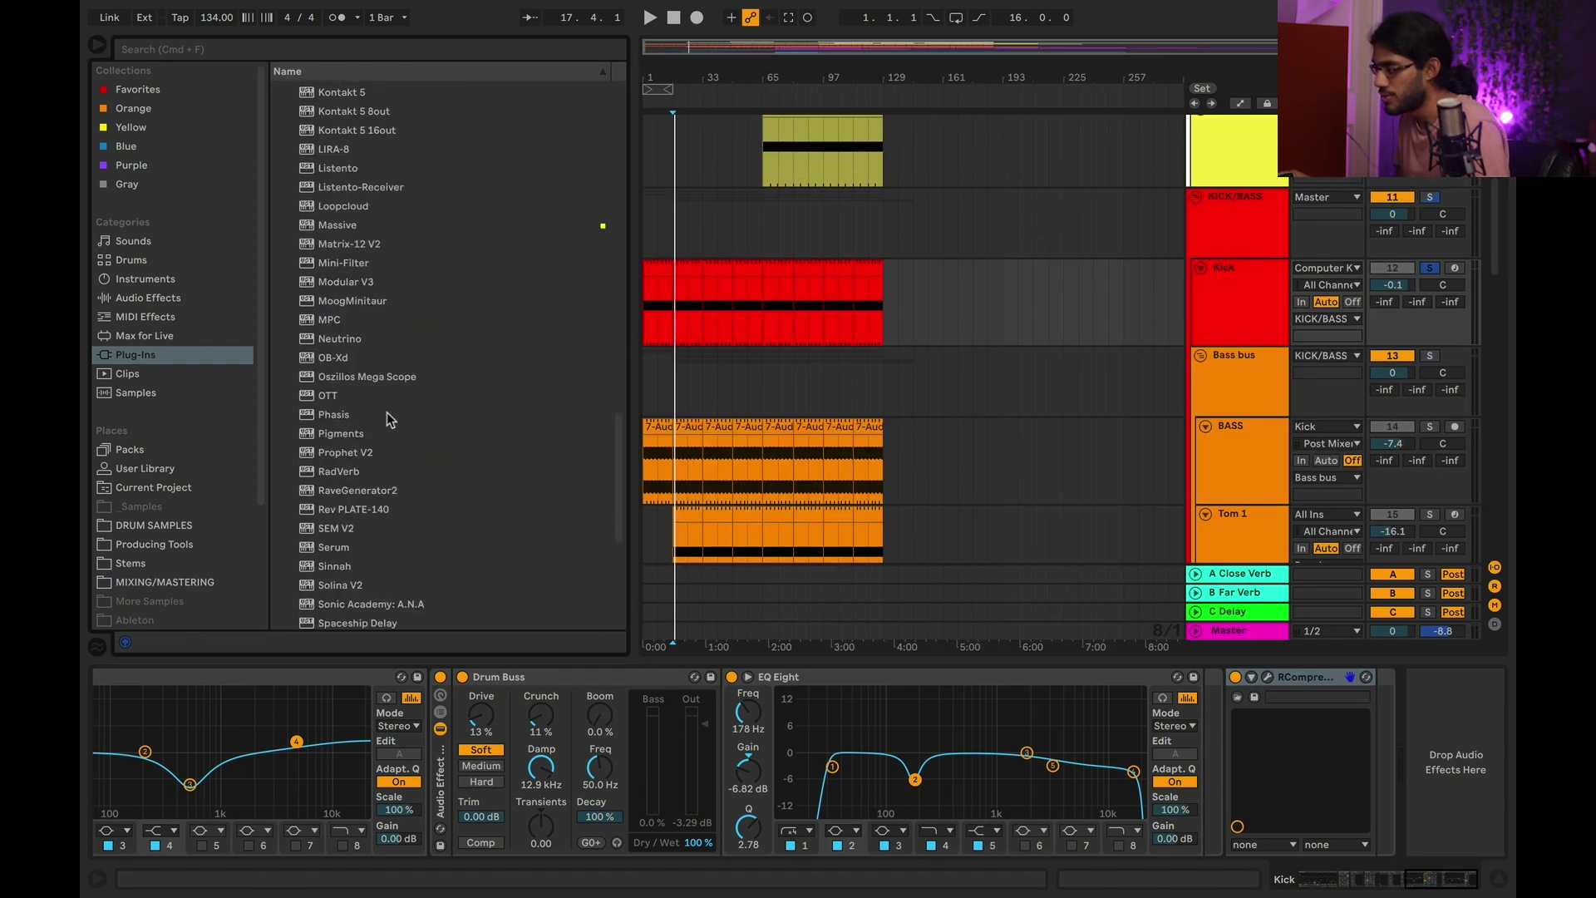
{"action": "scroll", "coordinate": [387, 412], "scroll_direction": "down", "scroll_amount": 6}
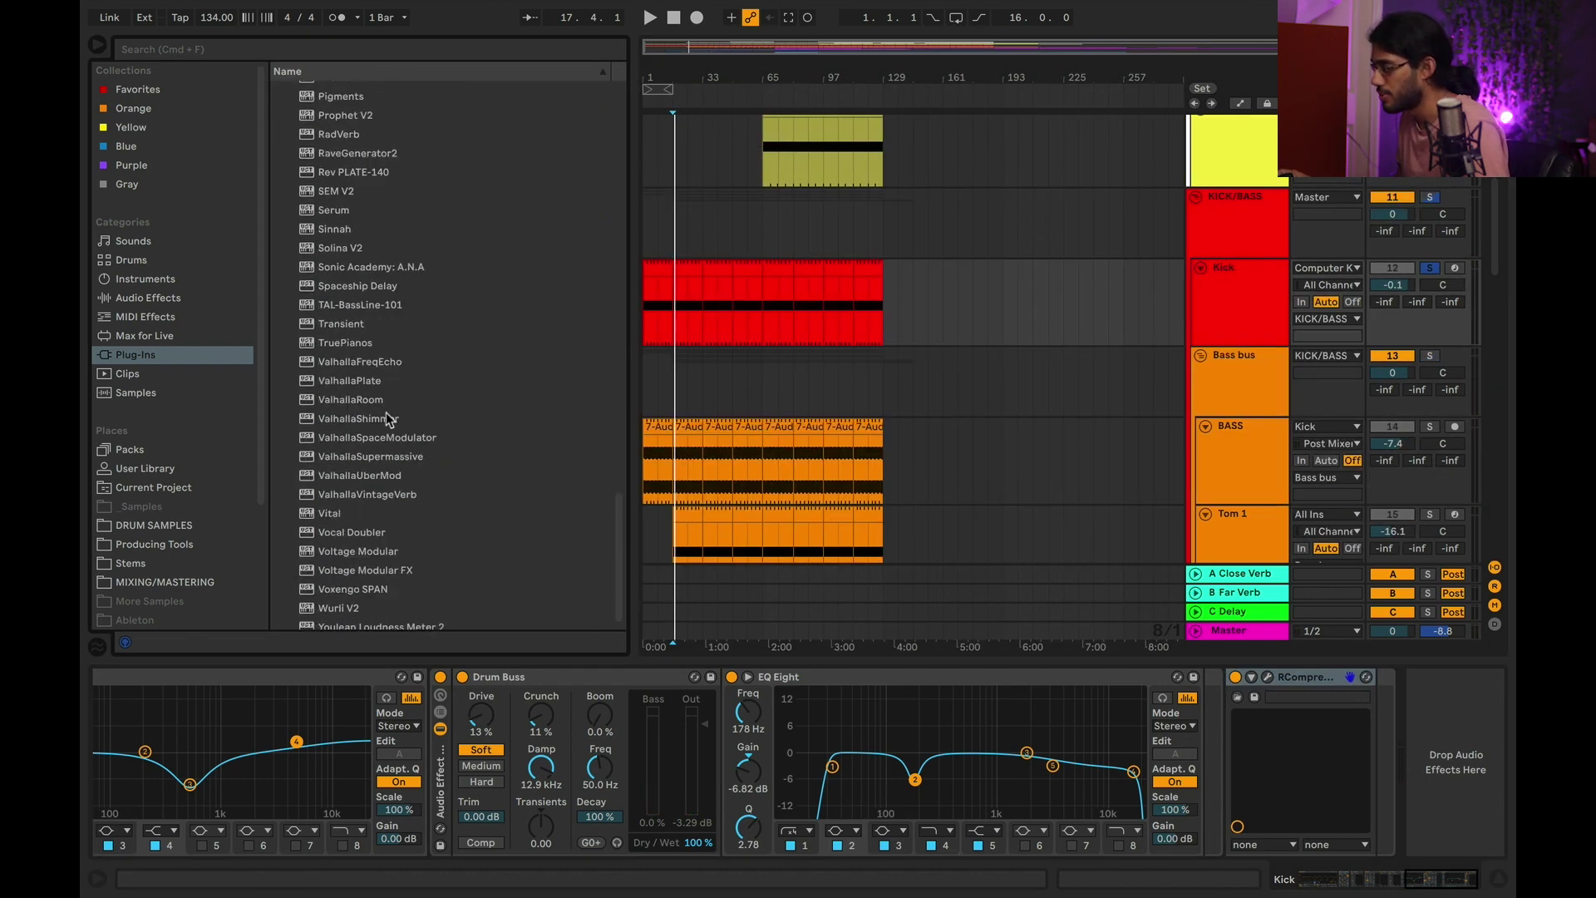
{"action": "left_click", "coordinate": [369, 497]}
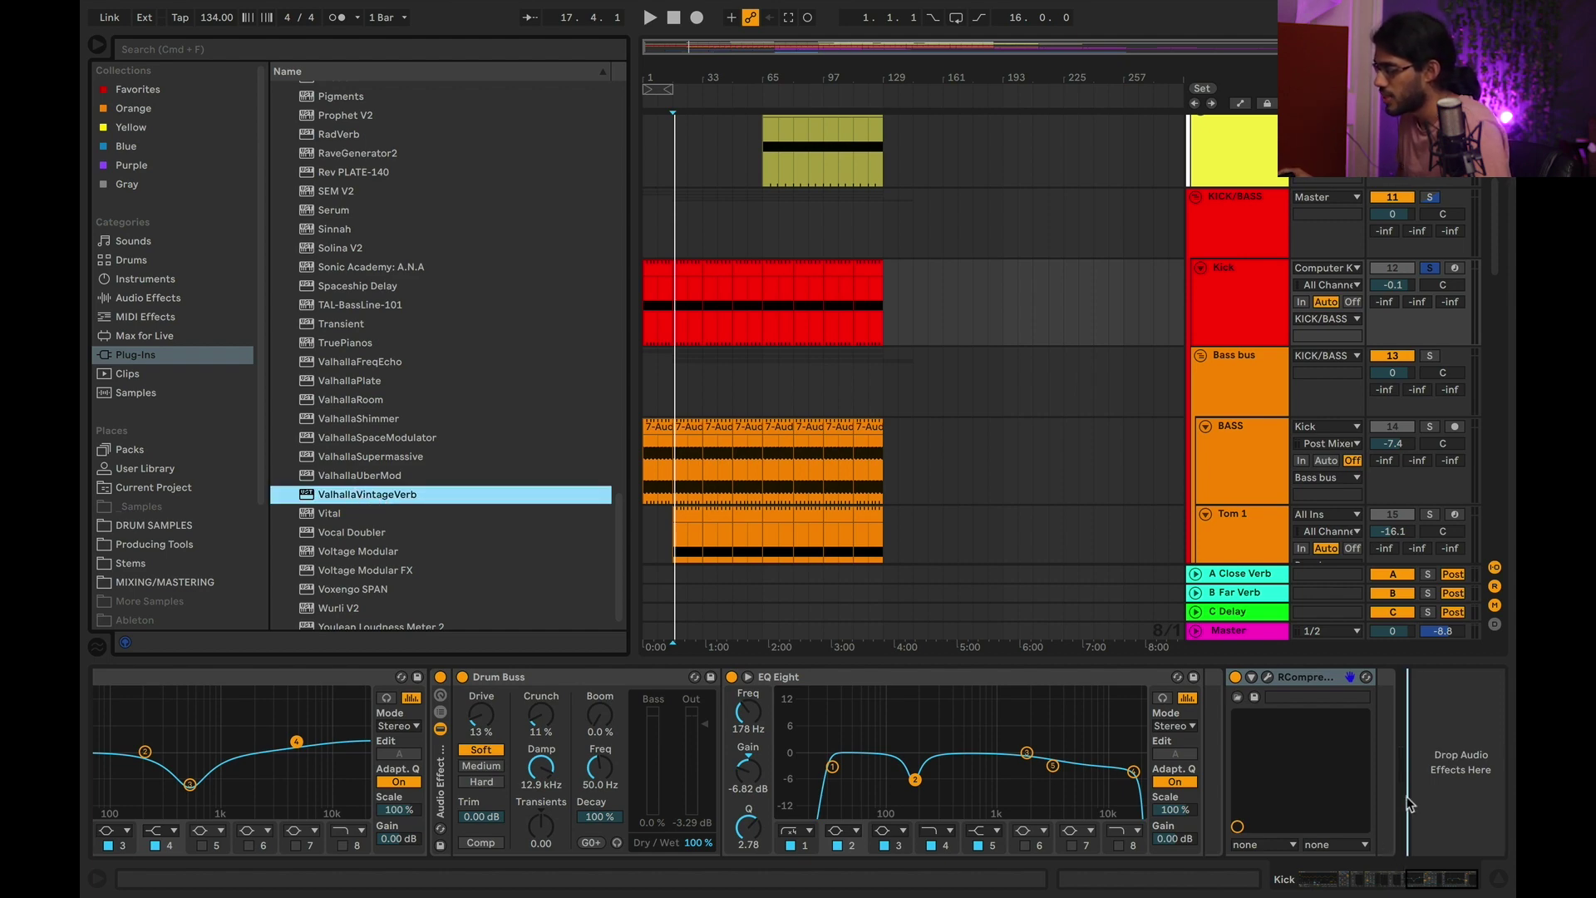
{"action": "left_click_drag", "start_coordinate": [1406, 803], "coordinate": [1406, 803]}
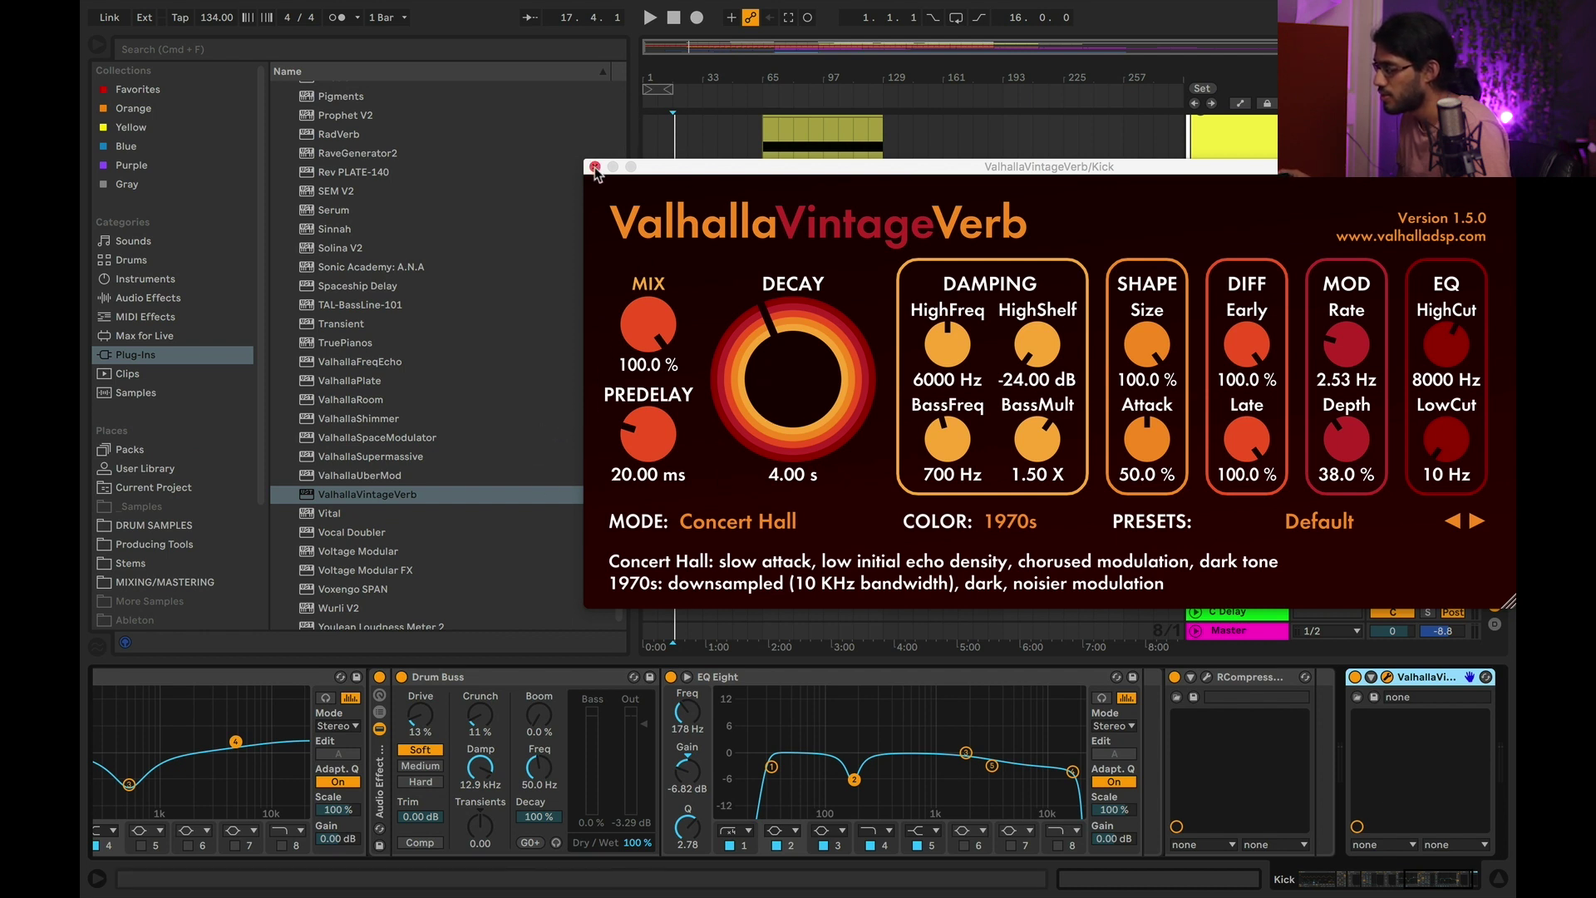
Audition the kick through ValhallaVintageVerb, close the reverb's window, and stop playback.
{"action": "key", "text": "space"}
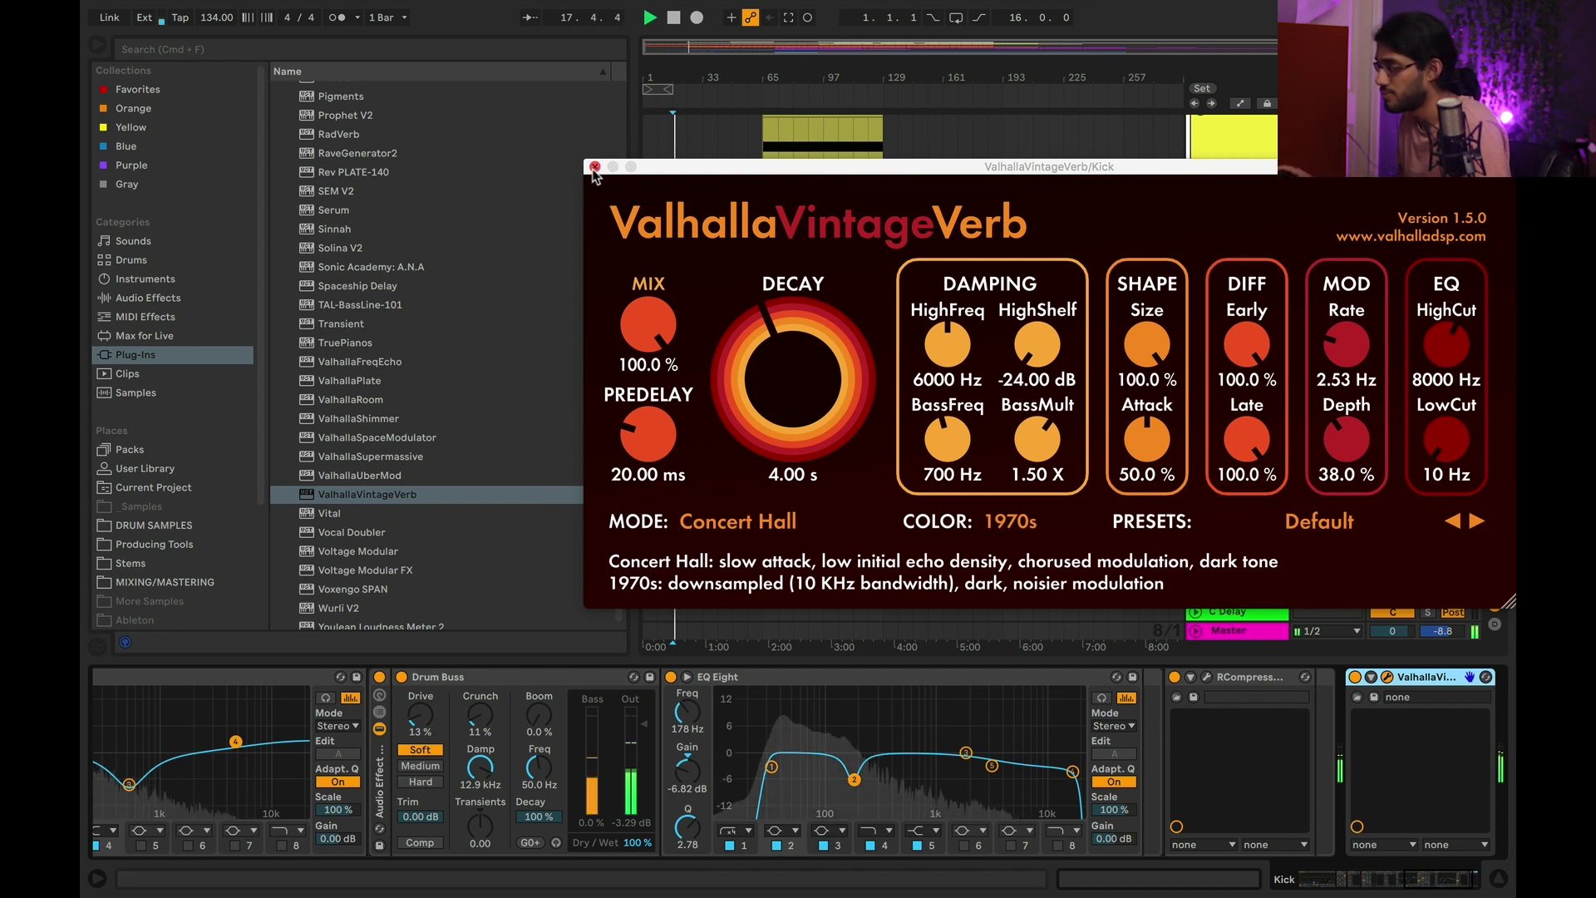
{"action": "left_click", "coordinate": [595, 167]}
{"action": "key", "text": "space"}
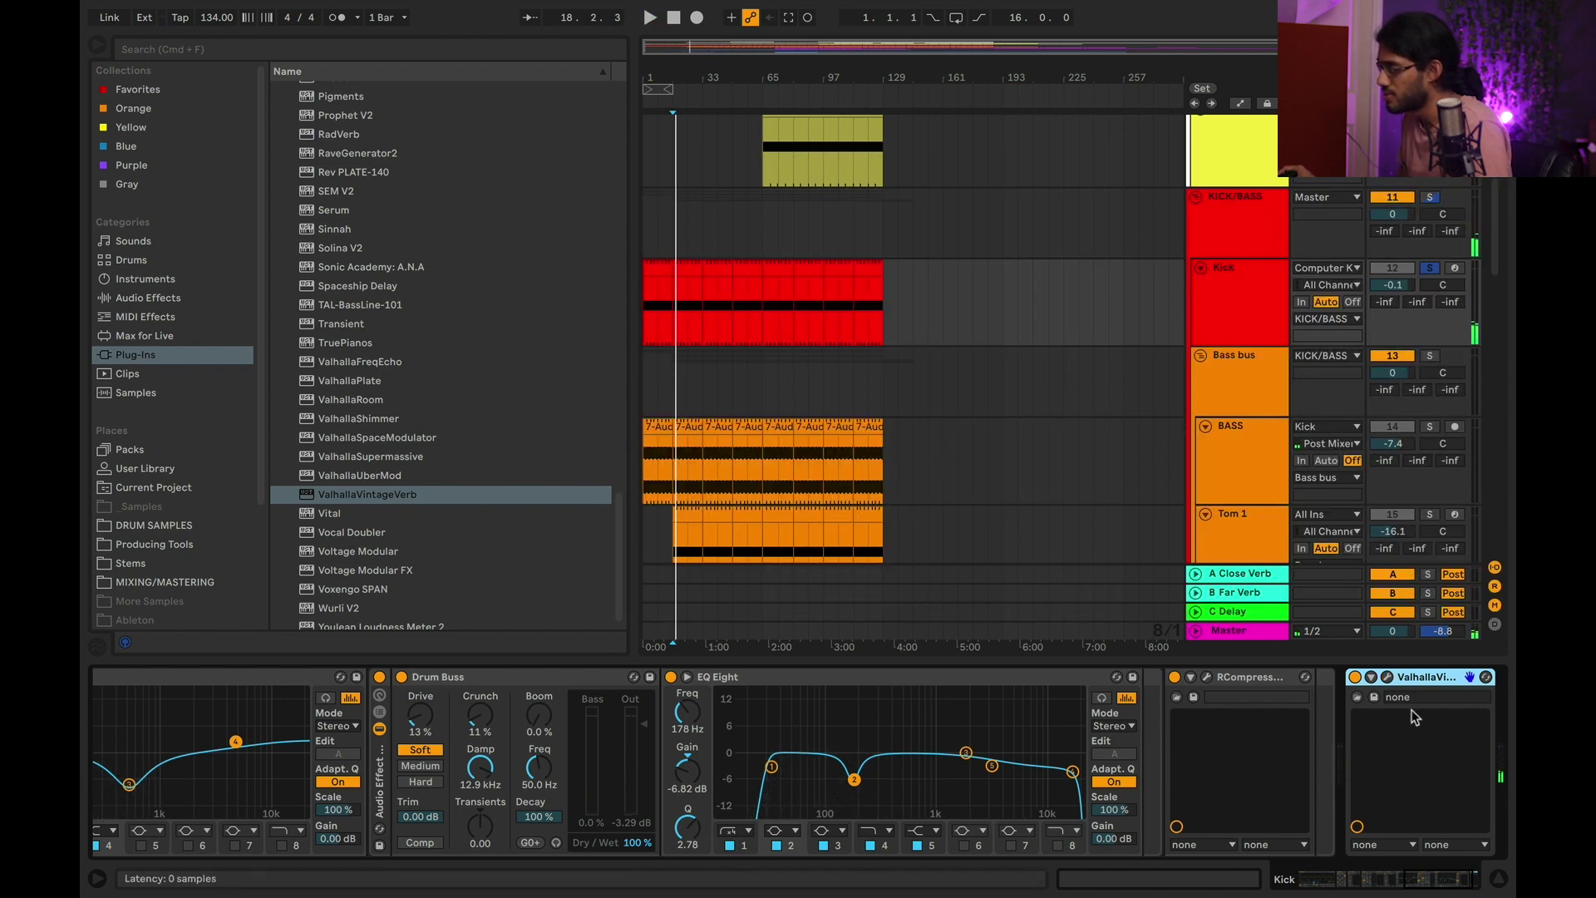
Show the BASS track's effect chain, unsolo the Kick track, and solo BASS.
{"action": "left_click", "coordinate": [1270, 491]}
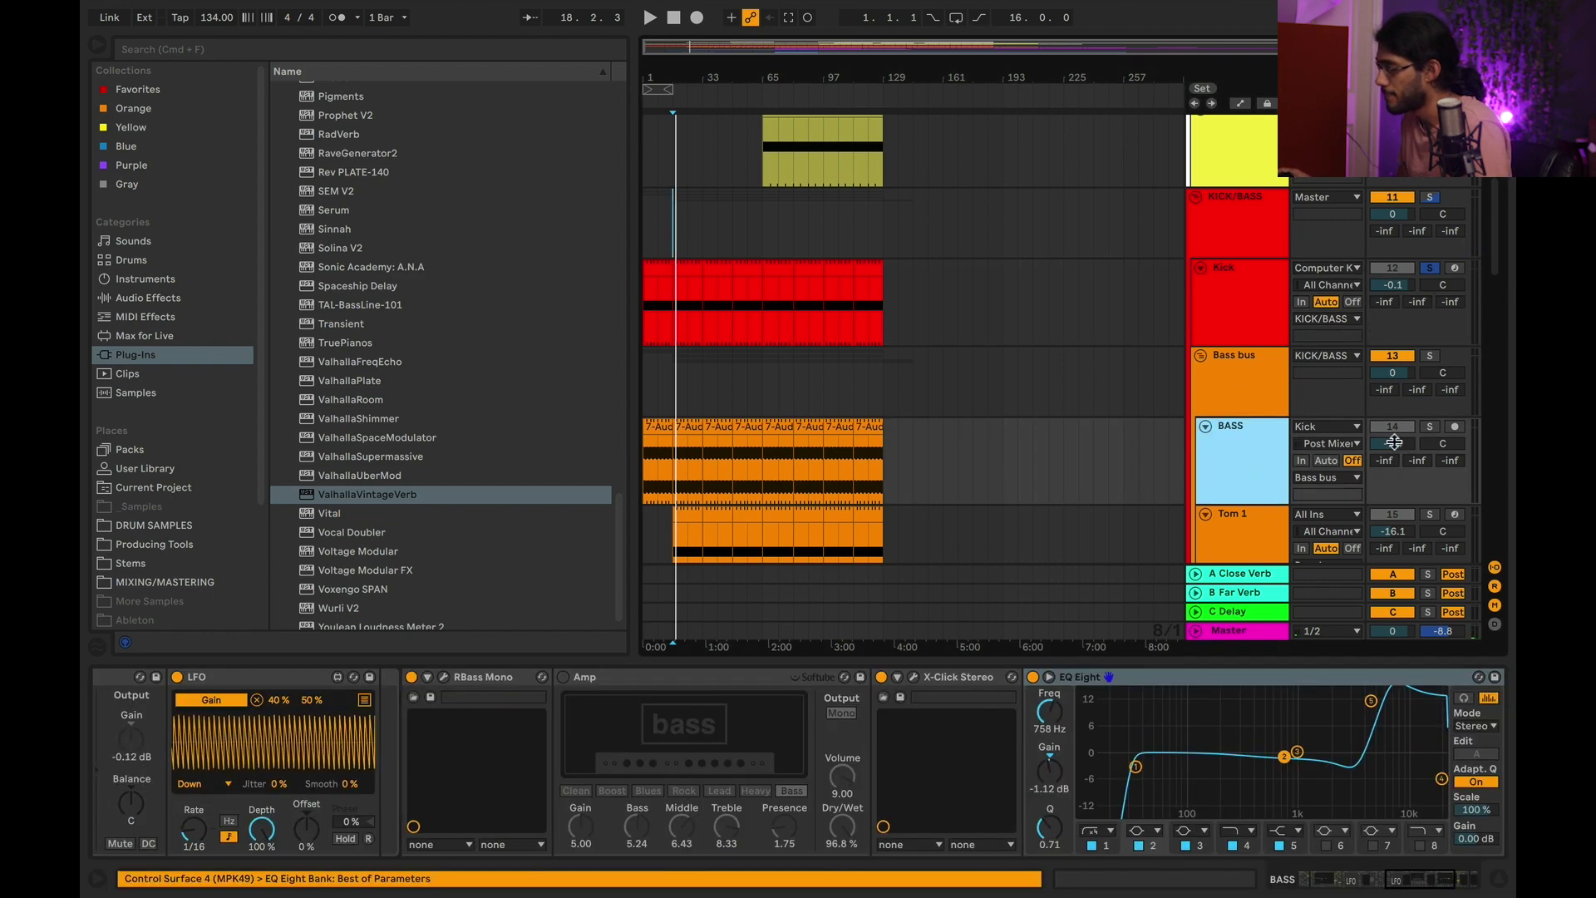
{"action": "left_click", "coordinate": [1430, 268]}
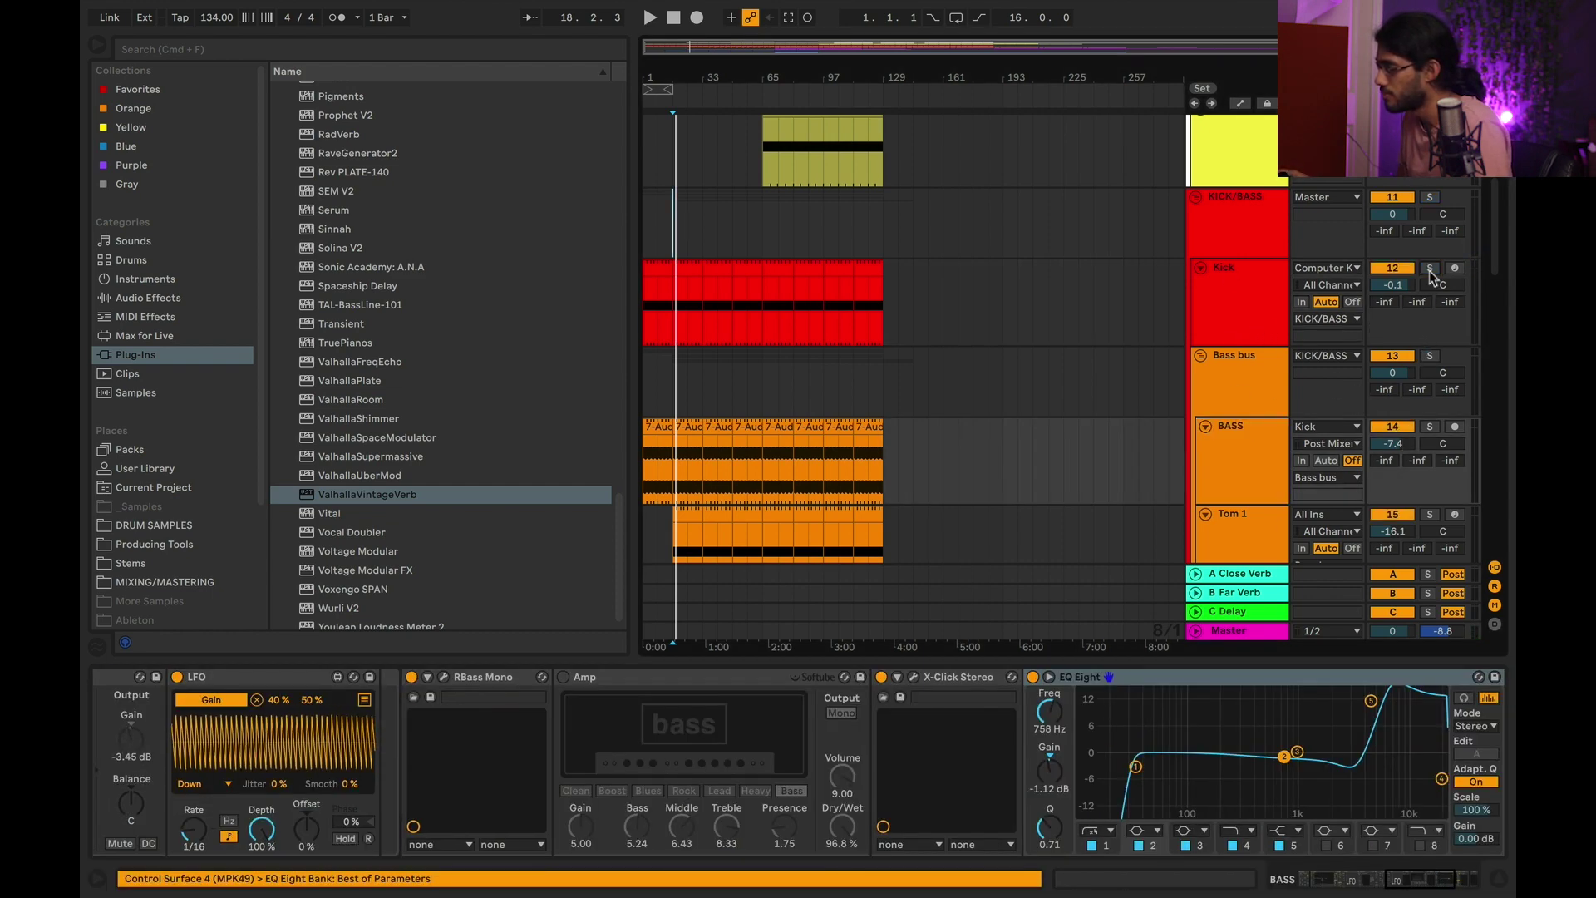
{"action": "left_click", "coordinate": [1430, 426]}
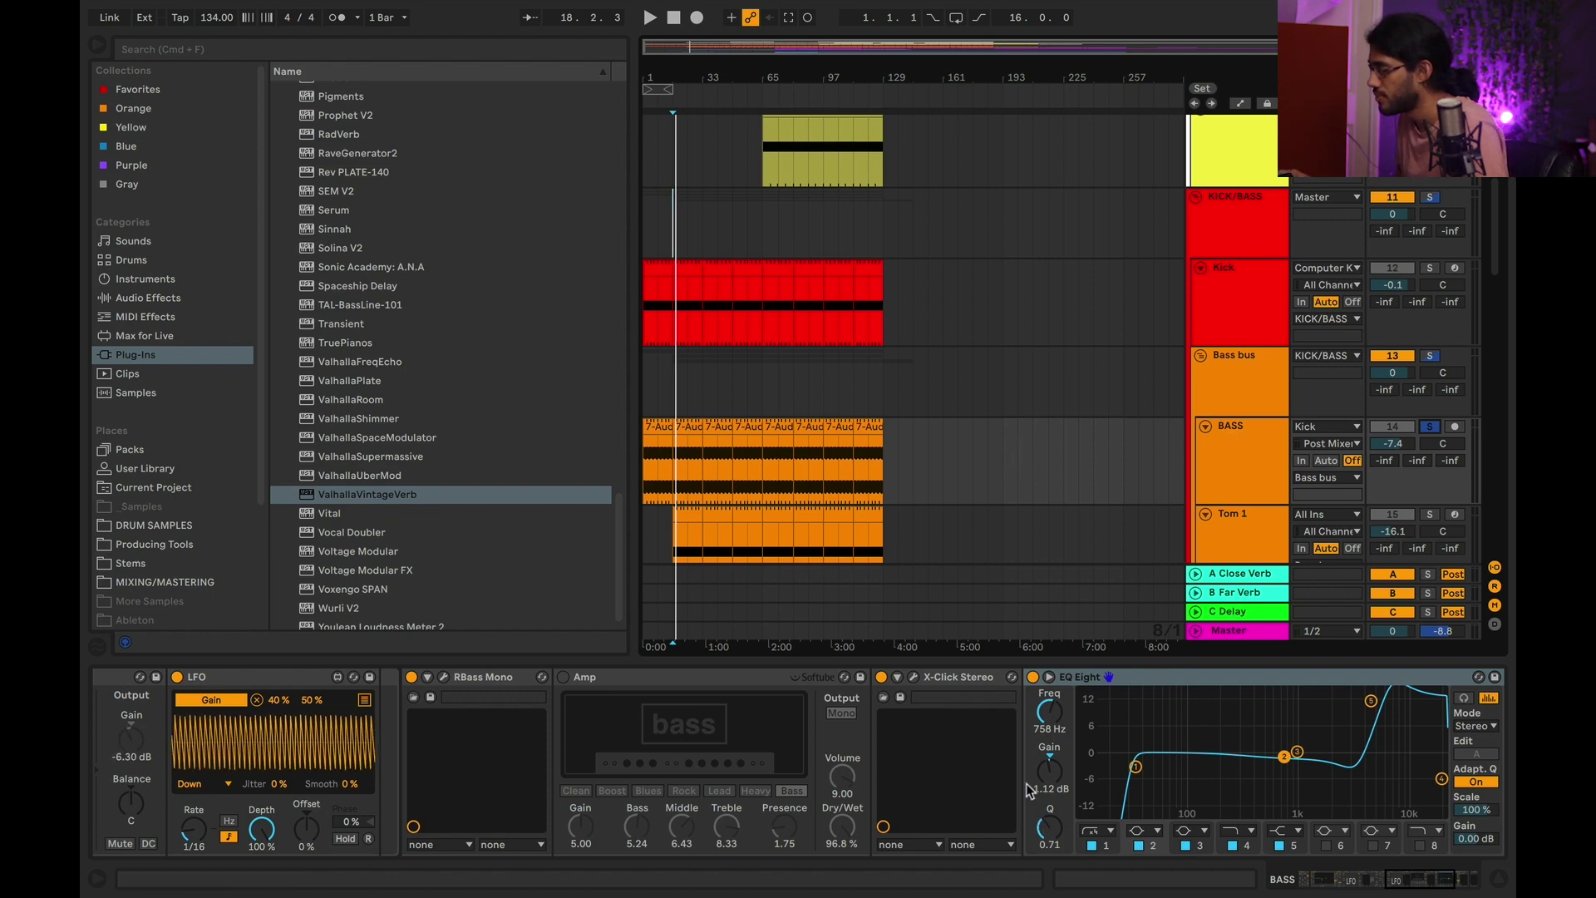
Bypass every BASS effect after Frequency Shifter, including the EQ Eights, Utilities, LFOs, Trash 2, Amp and Kickstart.
{"action": "scroll", "coordinate": [1027, 784], "scroll_direction": "left", "scroll_amount": 10}
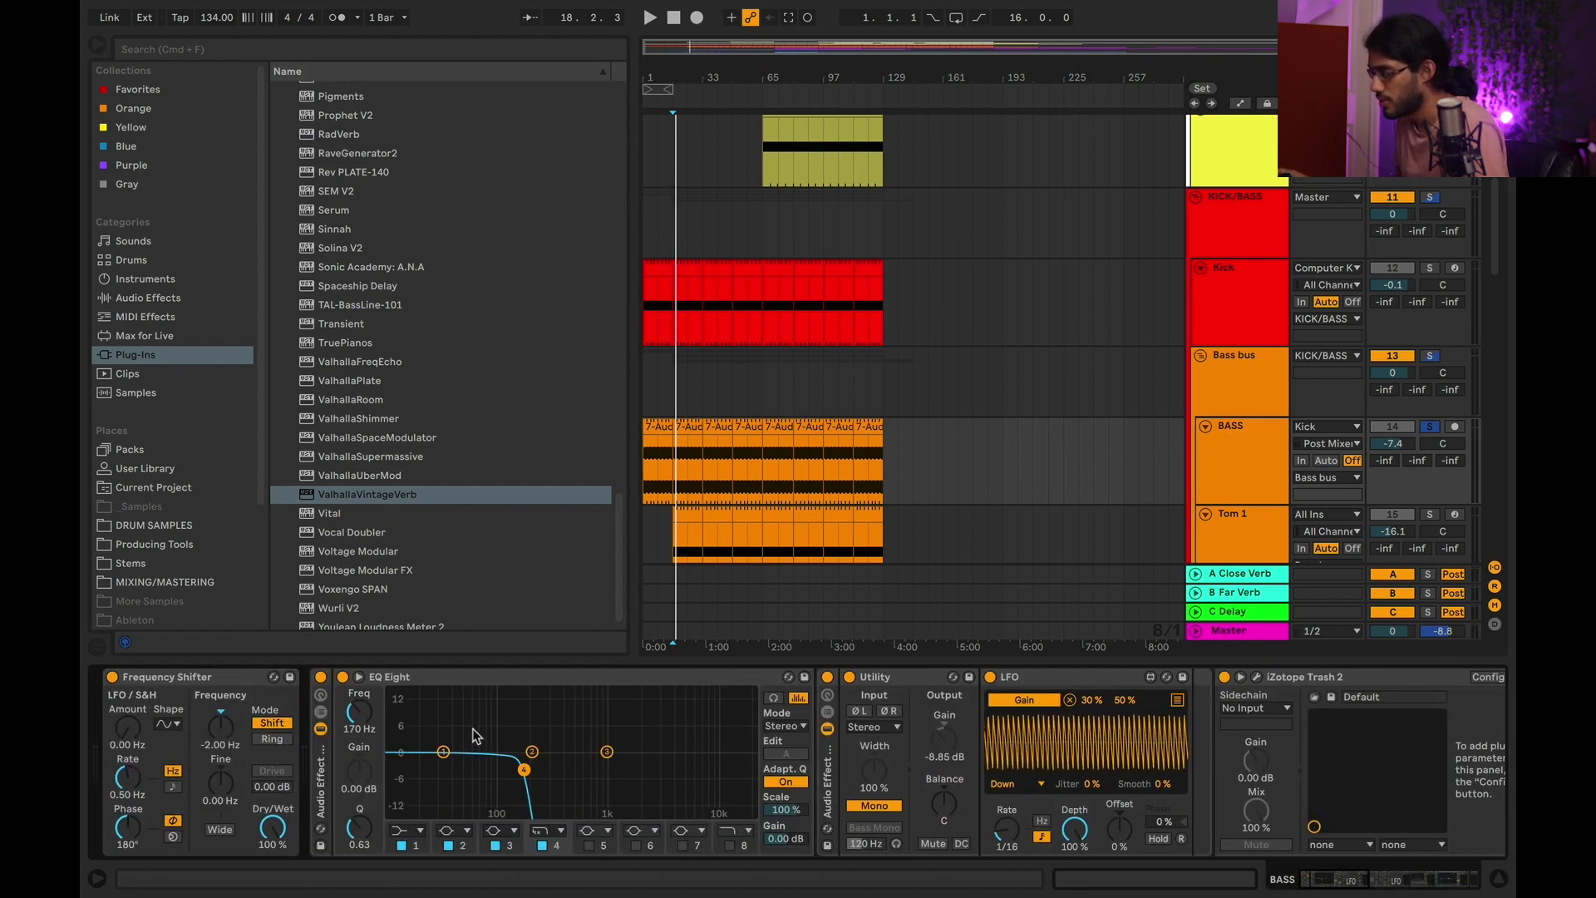
{"action": "left_click", "coordinate": [341, 676]}
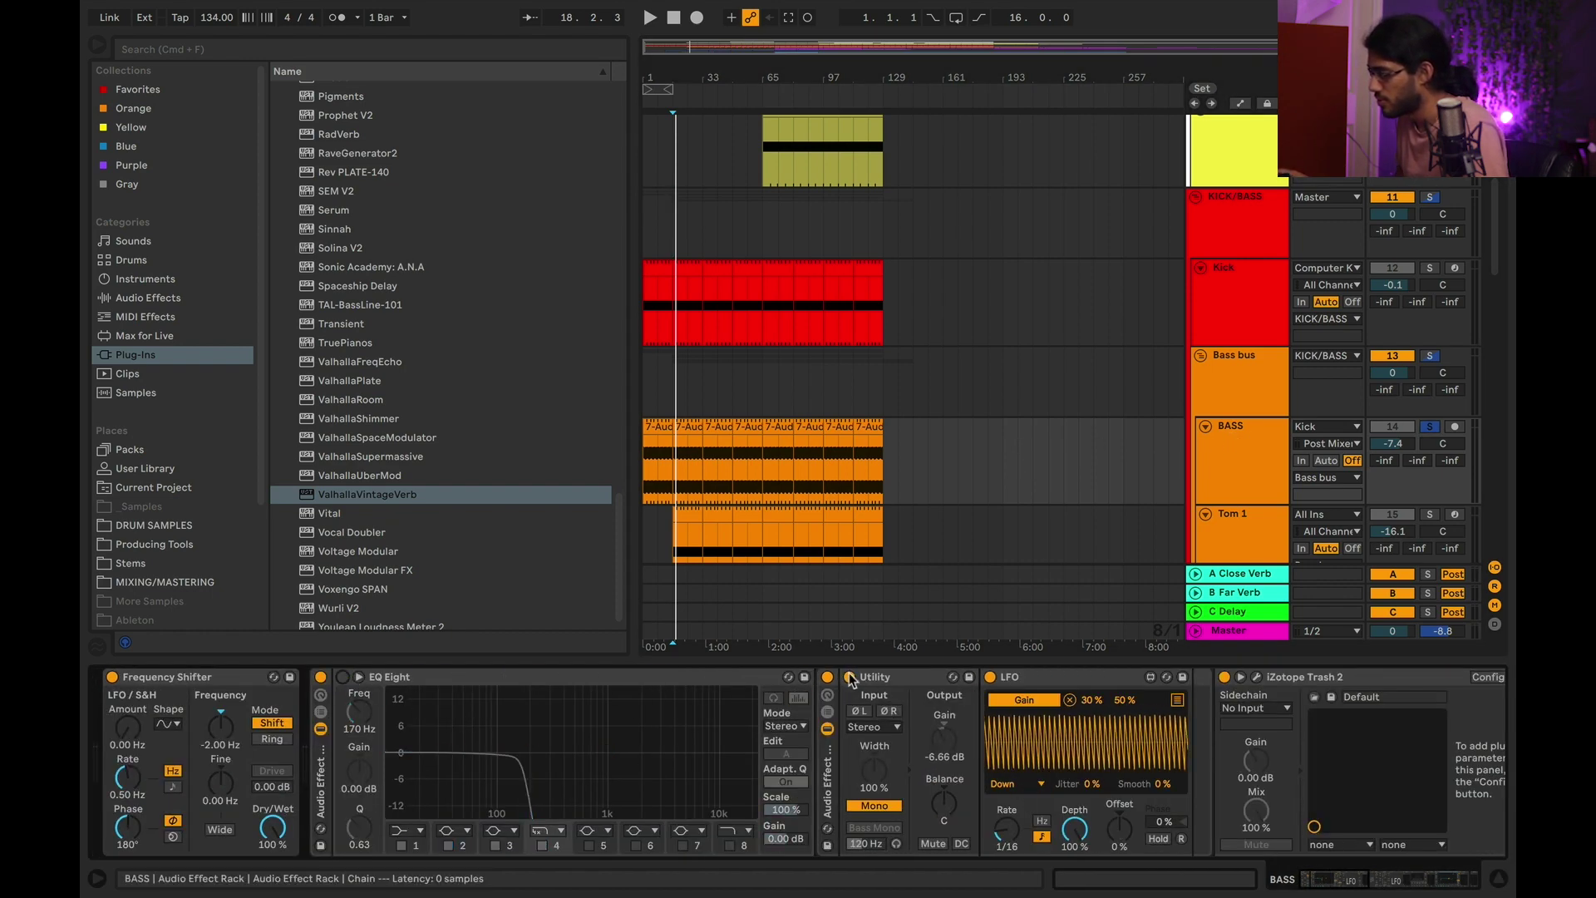
{"action": "left_click", "coordinate": [849, 677]}
{"action": "left_click", "coordinate": [989, 677]}
{"action": "scroll", "coordinate": [949, 692], "scroll_direction": "right", "scroll_amount": 10}
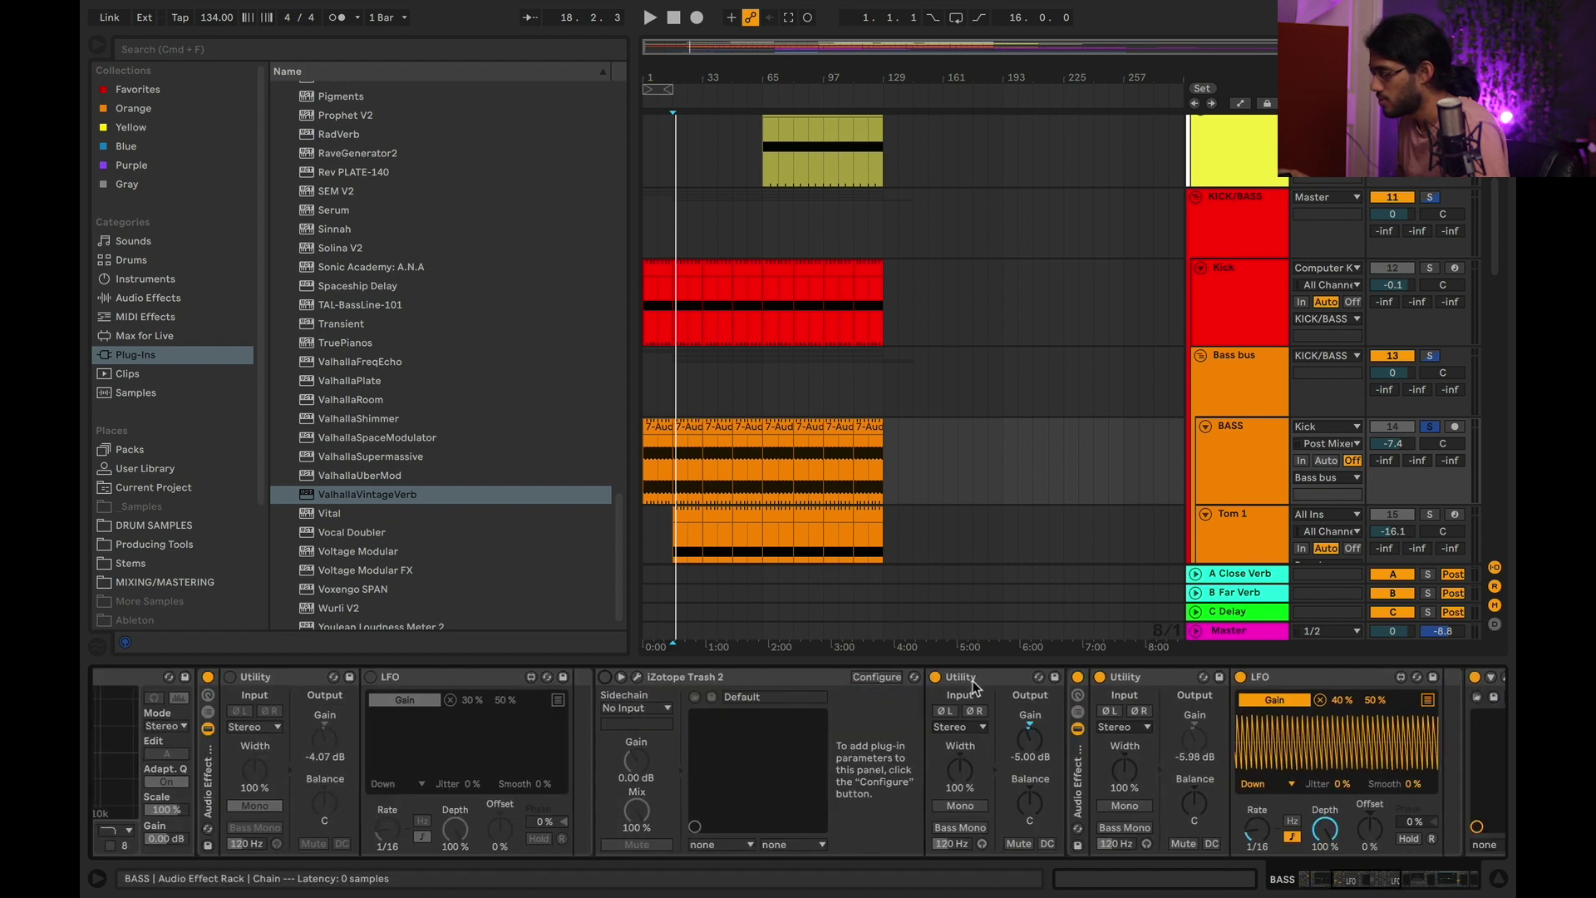
{"action": "scroll", "coordinate": [974, 687], "scroll_direction": "right", "scroll_amount": 15}
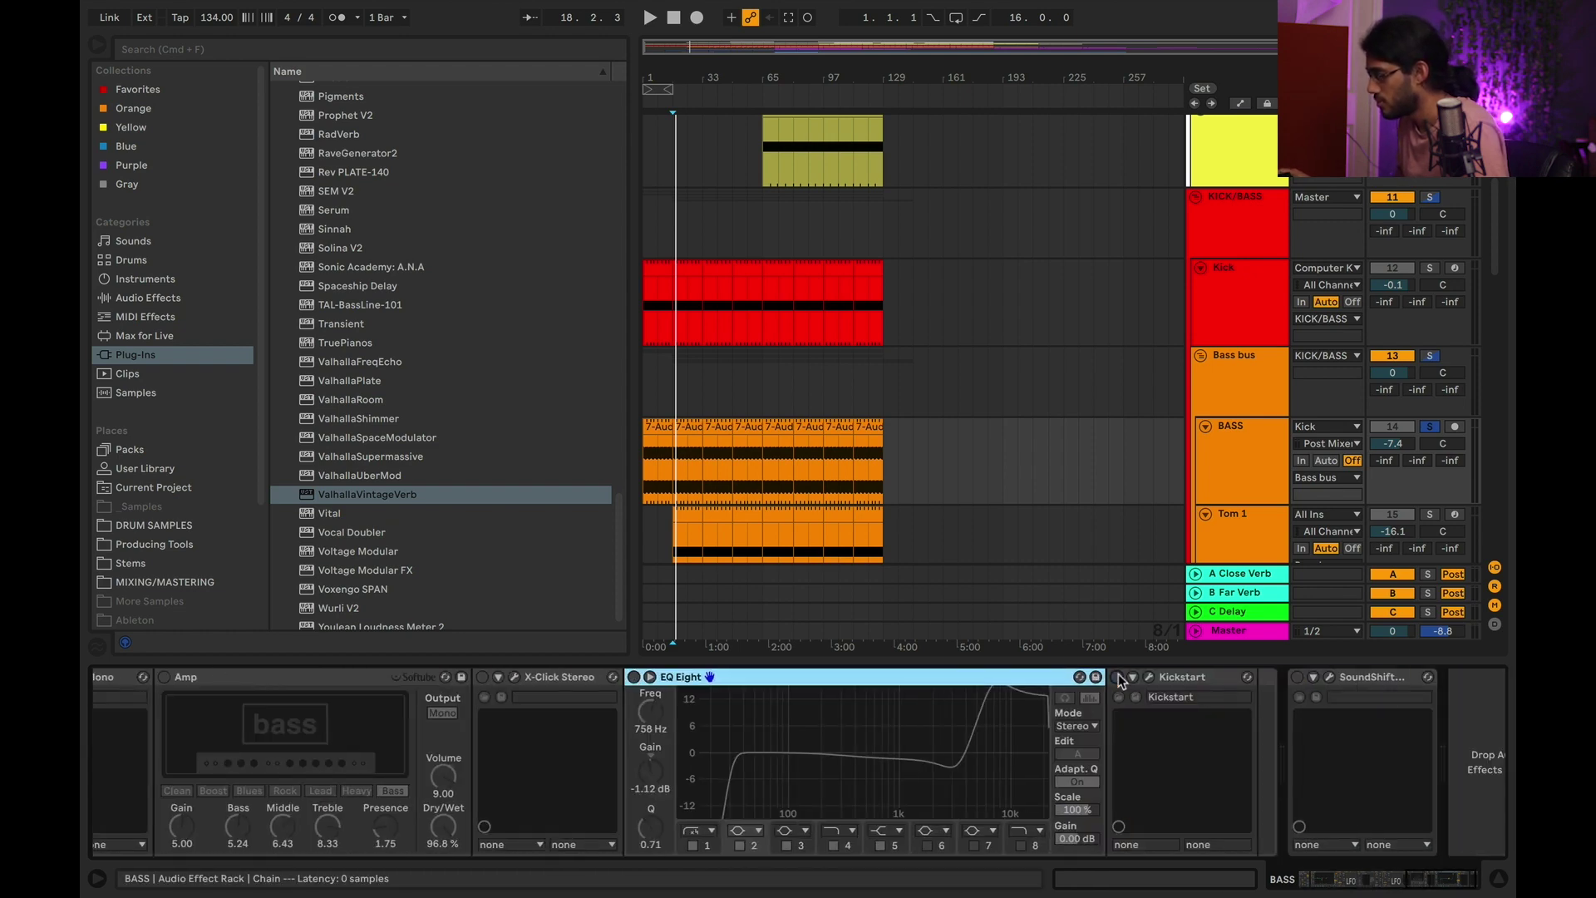
{"action": "scroll", "coordinate": [1164, 724], "scroll_direction": "left", "scroll_amount": 15}
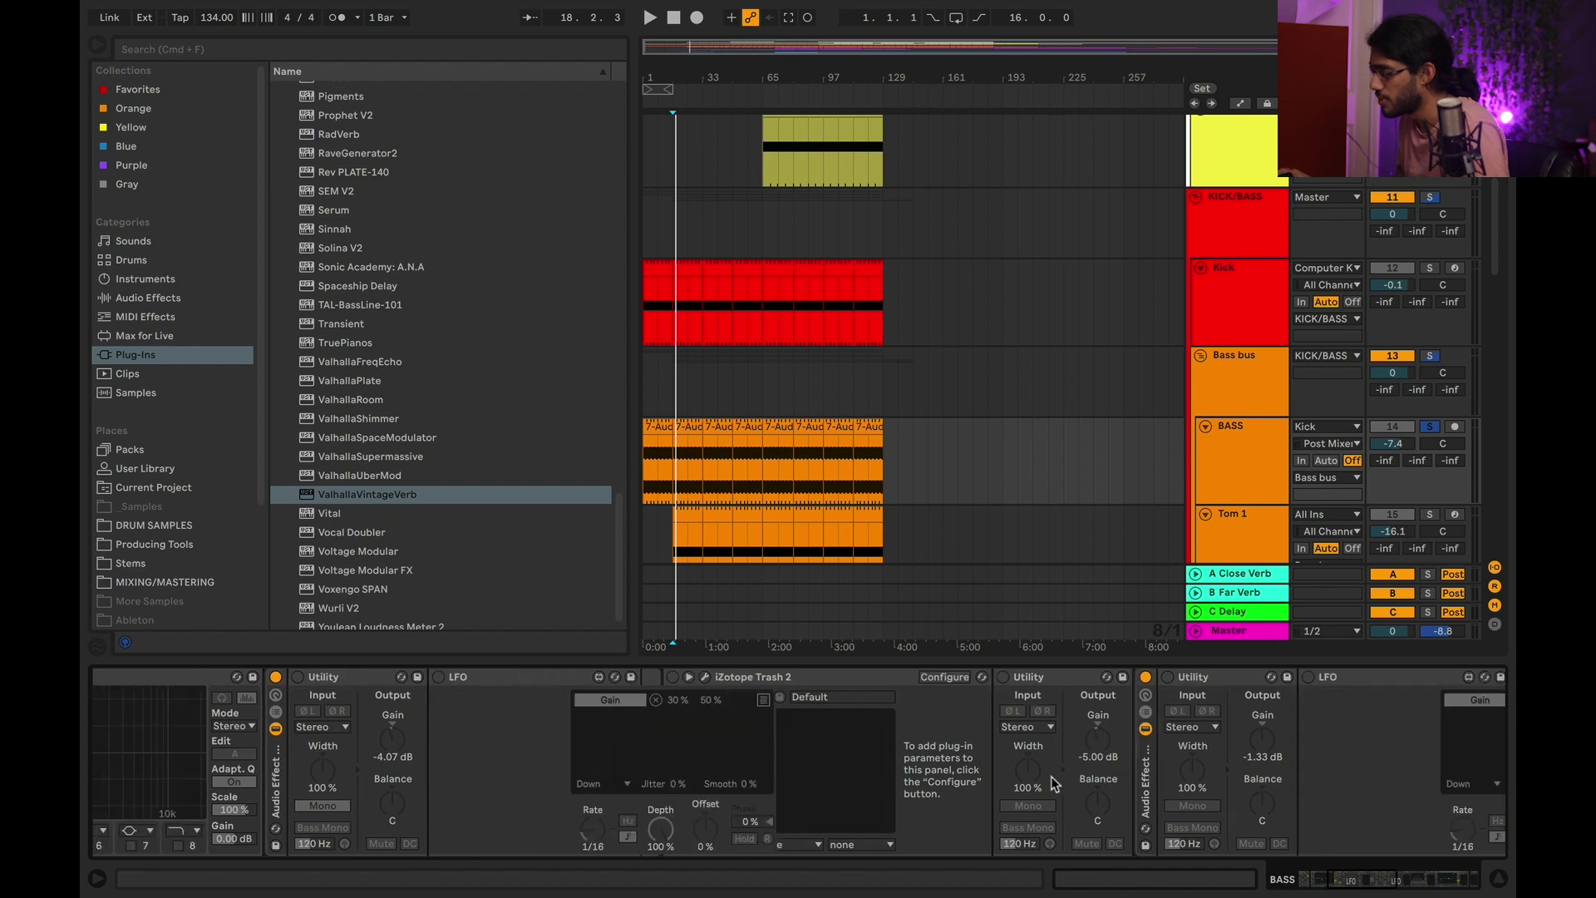
Play the BASS track with only Frequency Shifter active, and point out that device and the BASS track.
{"action": "scroll", "coordinate": [1054, 783], "scroll_direction": "left", "scroll_amount": 6}
{"action": "key", "text": "space"}
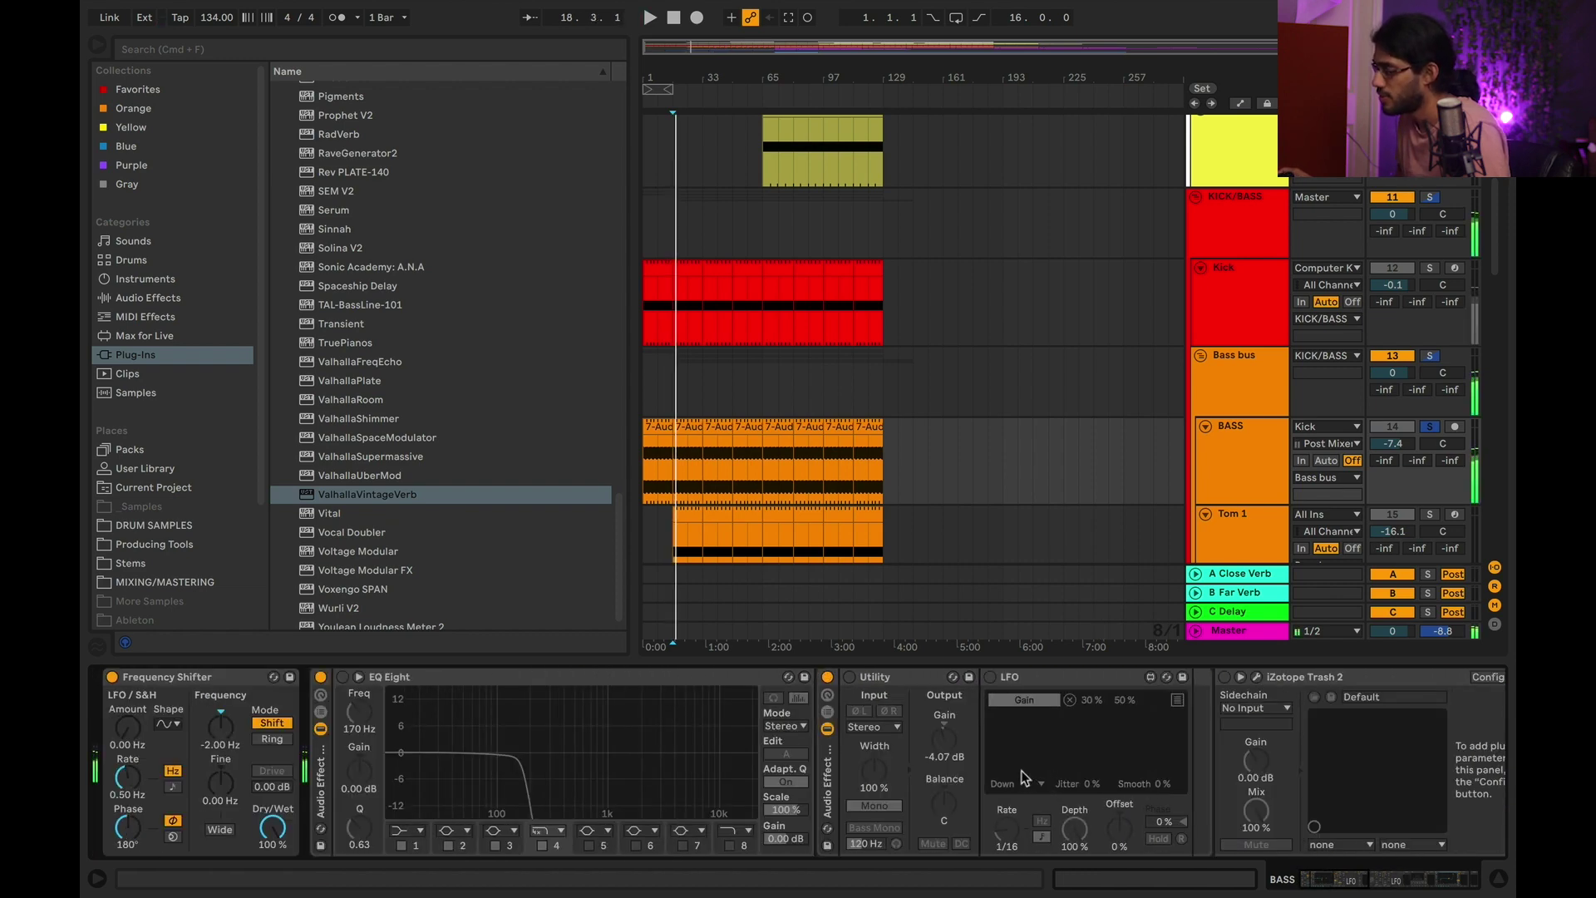
{"action": "left_click", "coordinate": [225, 681]}
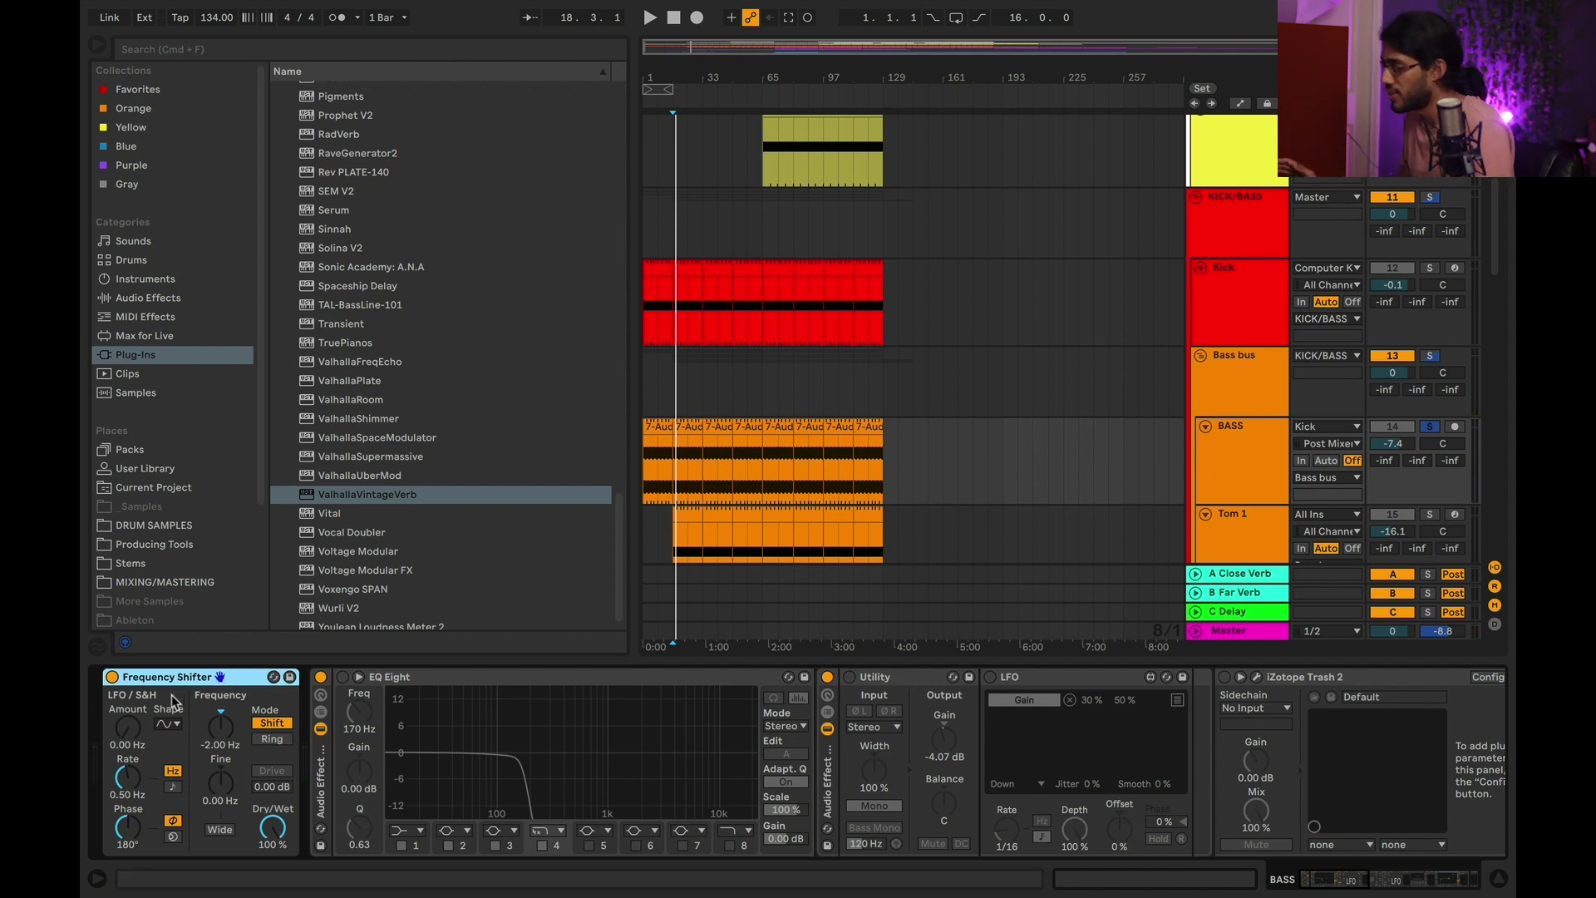
{"action": "left_click", "coordinate": [1269, 306]}
{"action": "left_click", "coordinate": [1248, 453]}
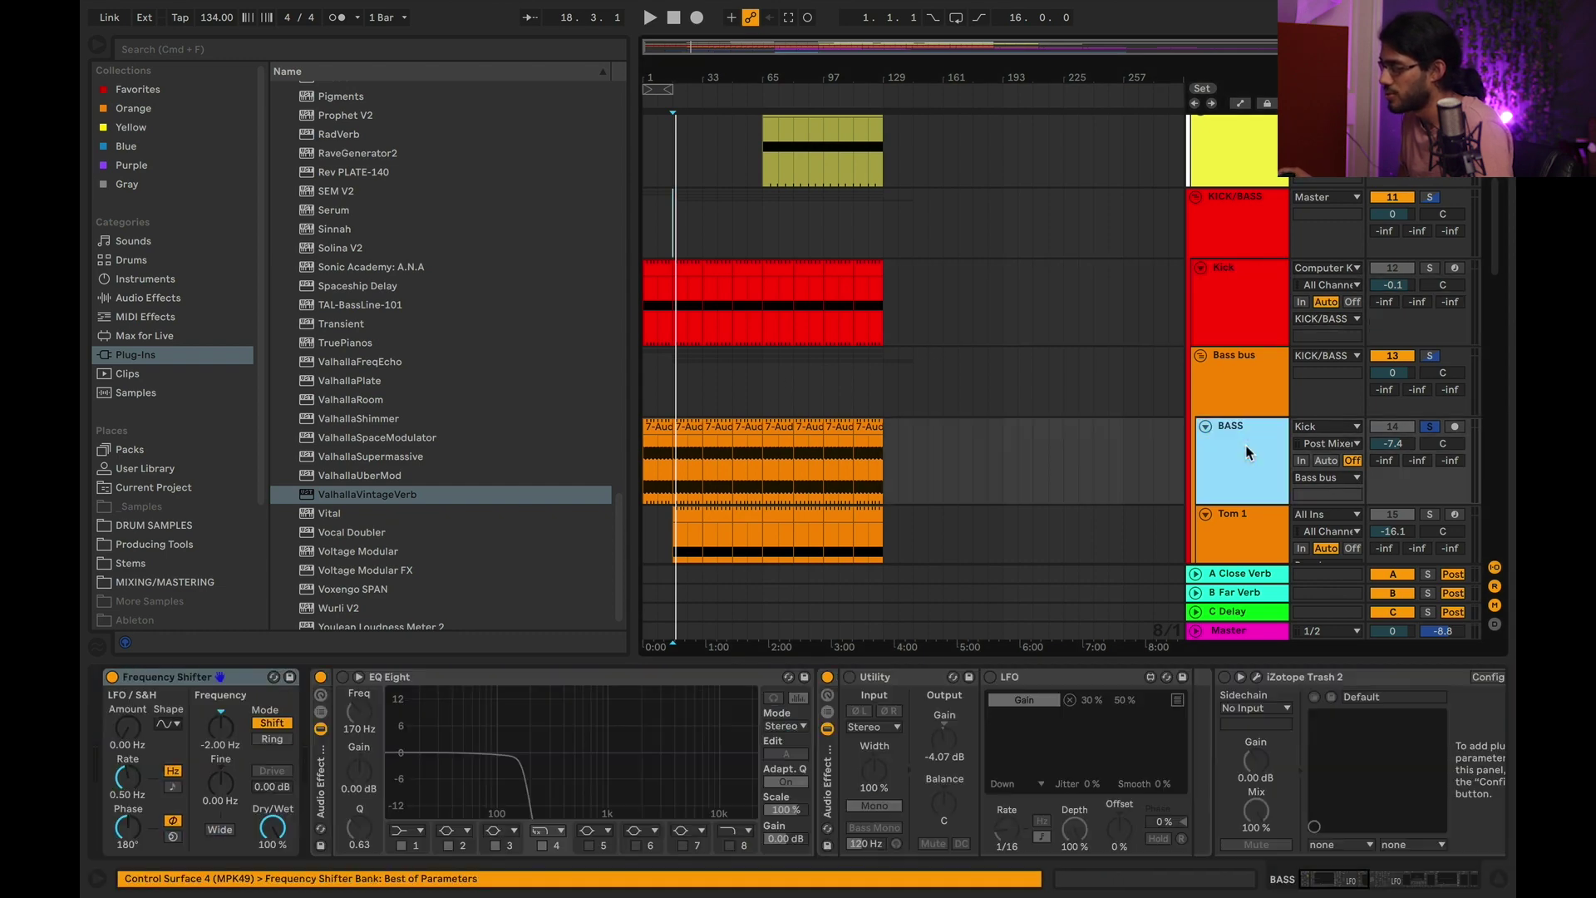
Turn on the EQ Eight after Frequency Shifter while playing the bass, stop playback, and turn on the adjacent Utility.
{"action": "left_click", "coordinate": [344, 678]}
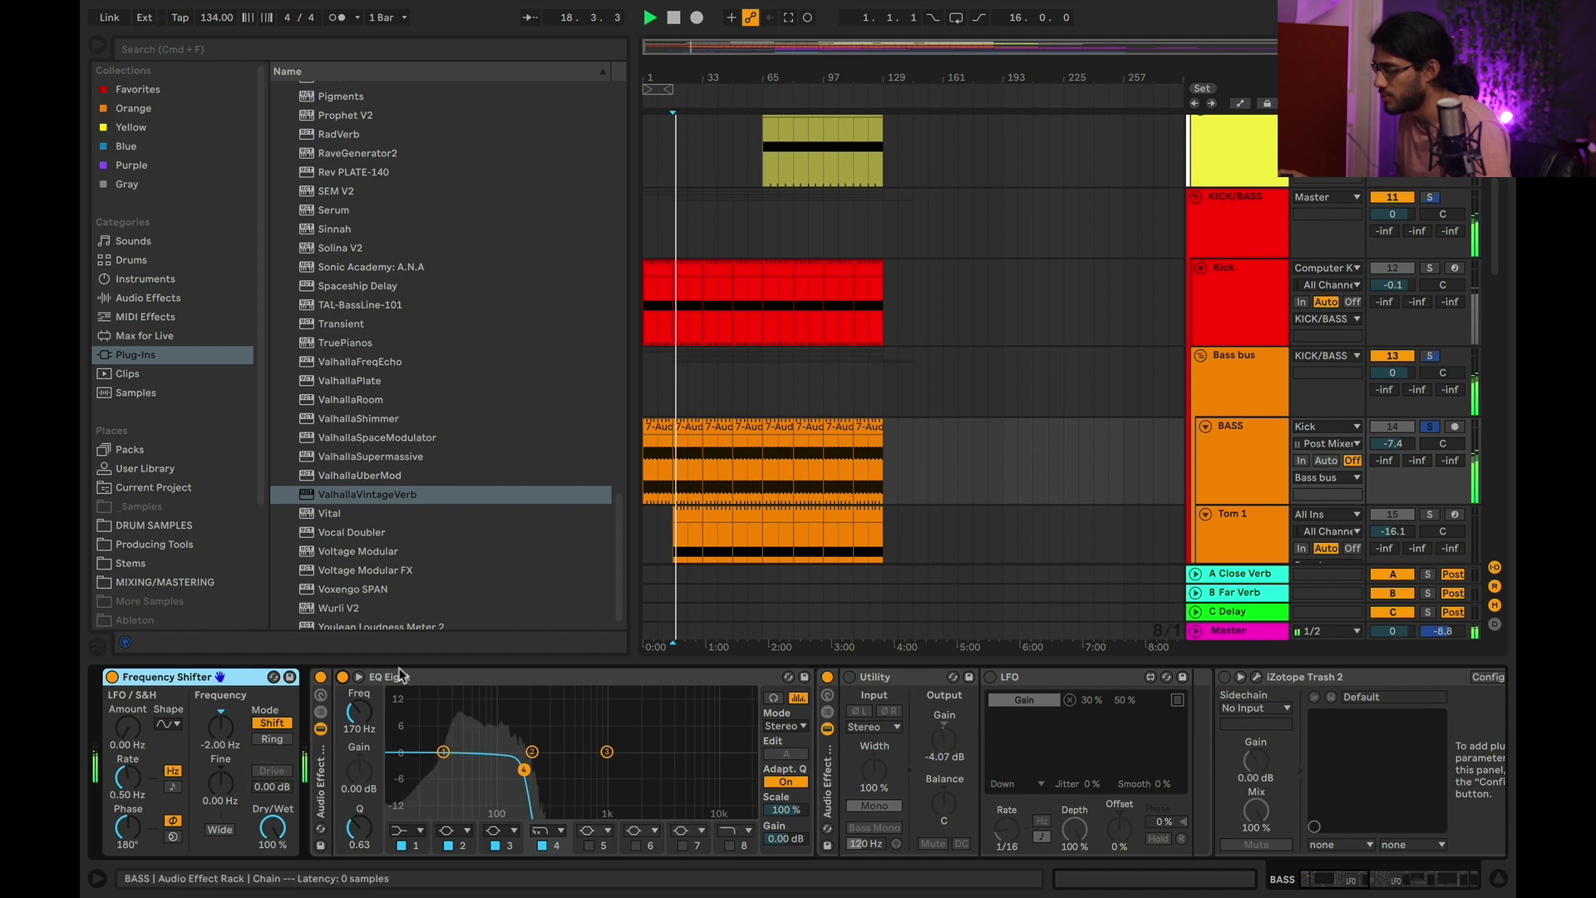
{"action": "scroll", "coordinate": [401, 669], "scroll_direction": "right", "scroll_amount": 3}
{"action": "scroll", "coordinate": [562, 682], "scroll_direction": "right", "scroll_amount": 1}
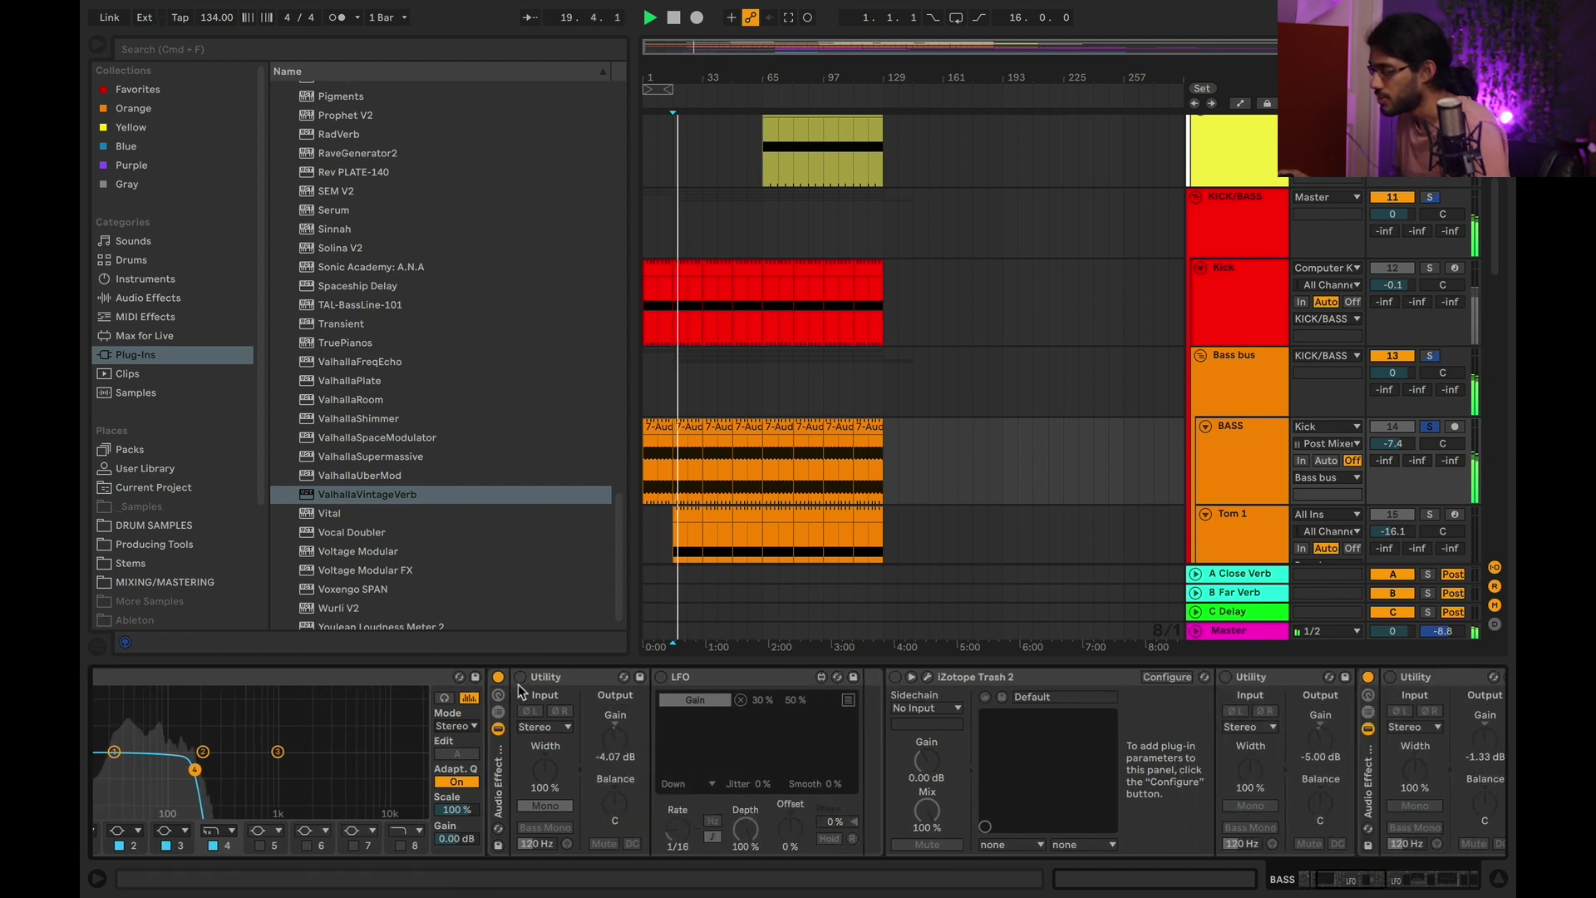
{"action": "key", "text": "space"}
{"action": "left_click", "coordinate": [520, 676]}
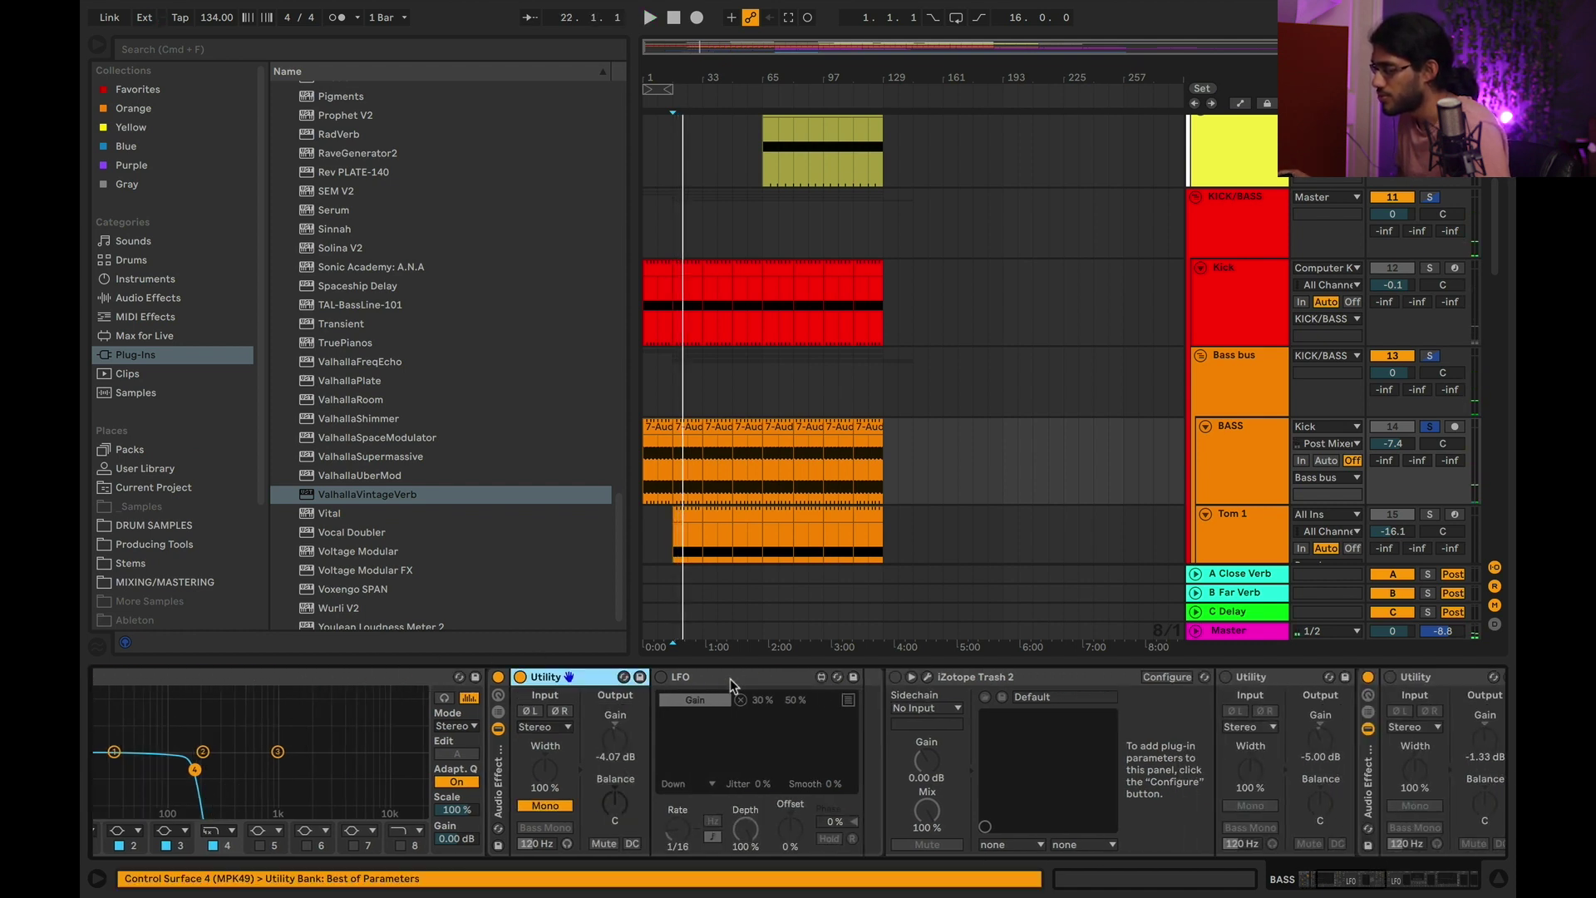
Turn on the LFO that modulates the mono Utility's gain, play the bass, and show its waveform choices, keeping Down.
{"action": "left_click", "coordinate": [730, 678]}
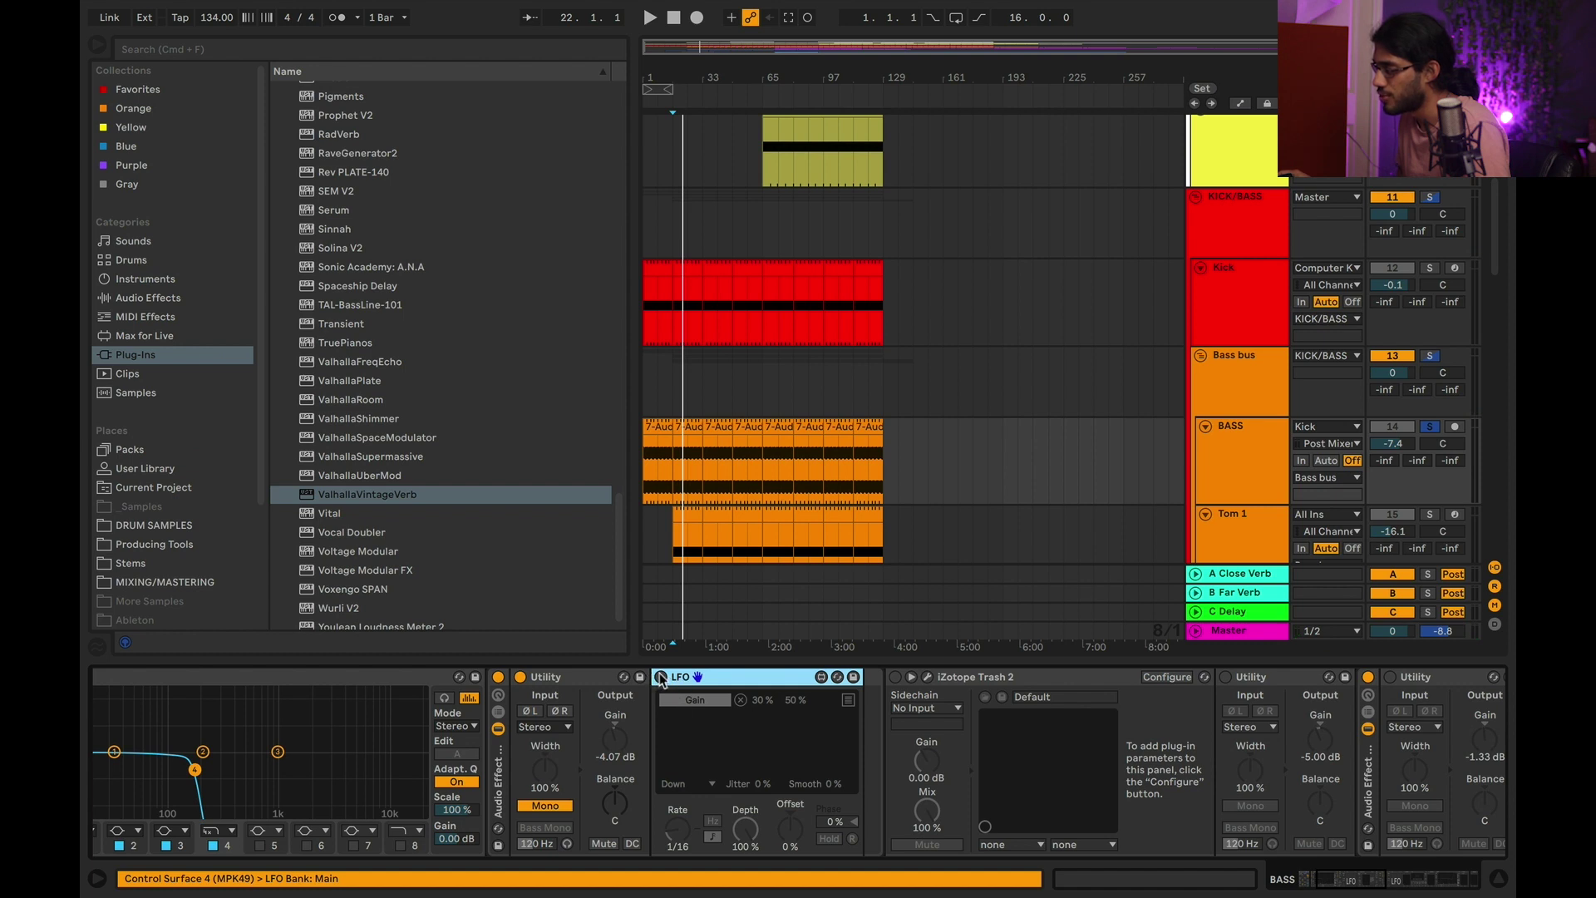
{"action": "left_click", "coordinate": [661, 677]}
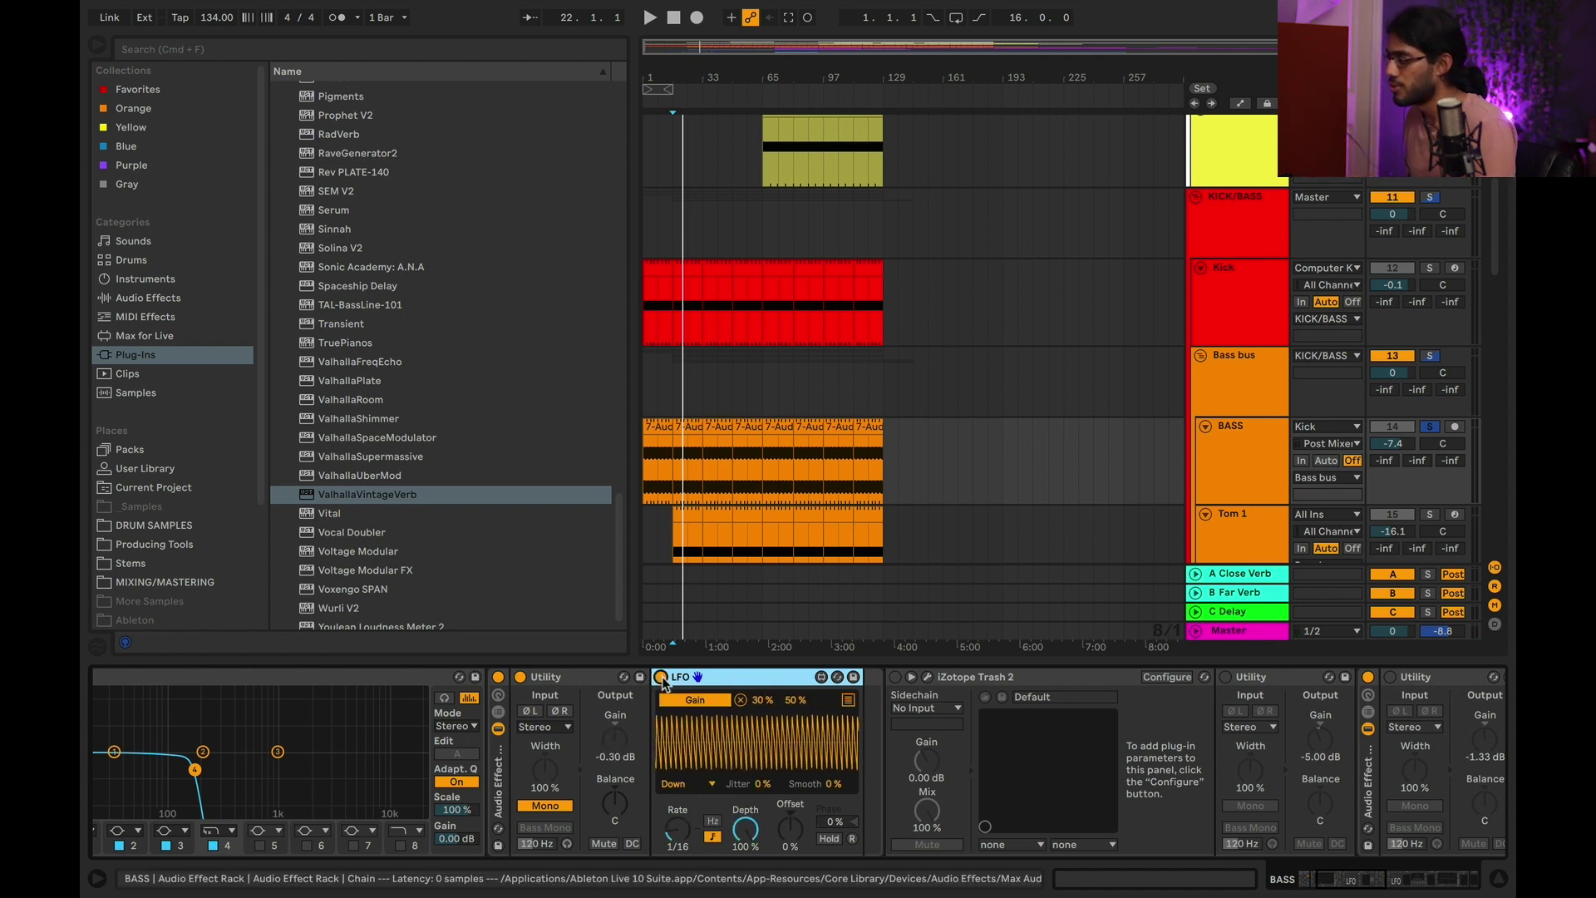
{"action": "key", "text": "space"}
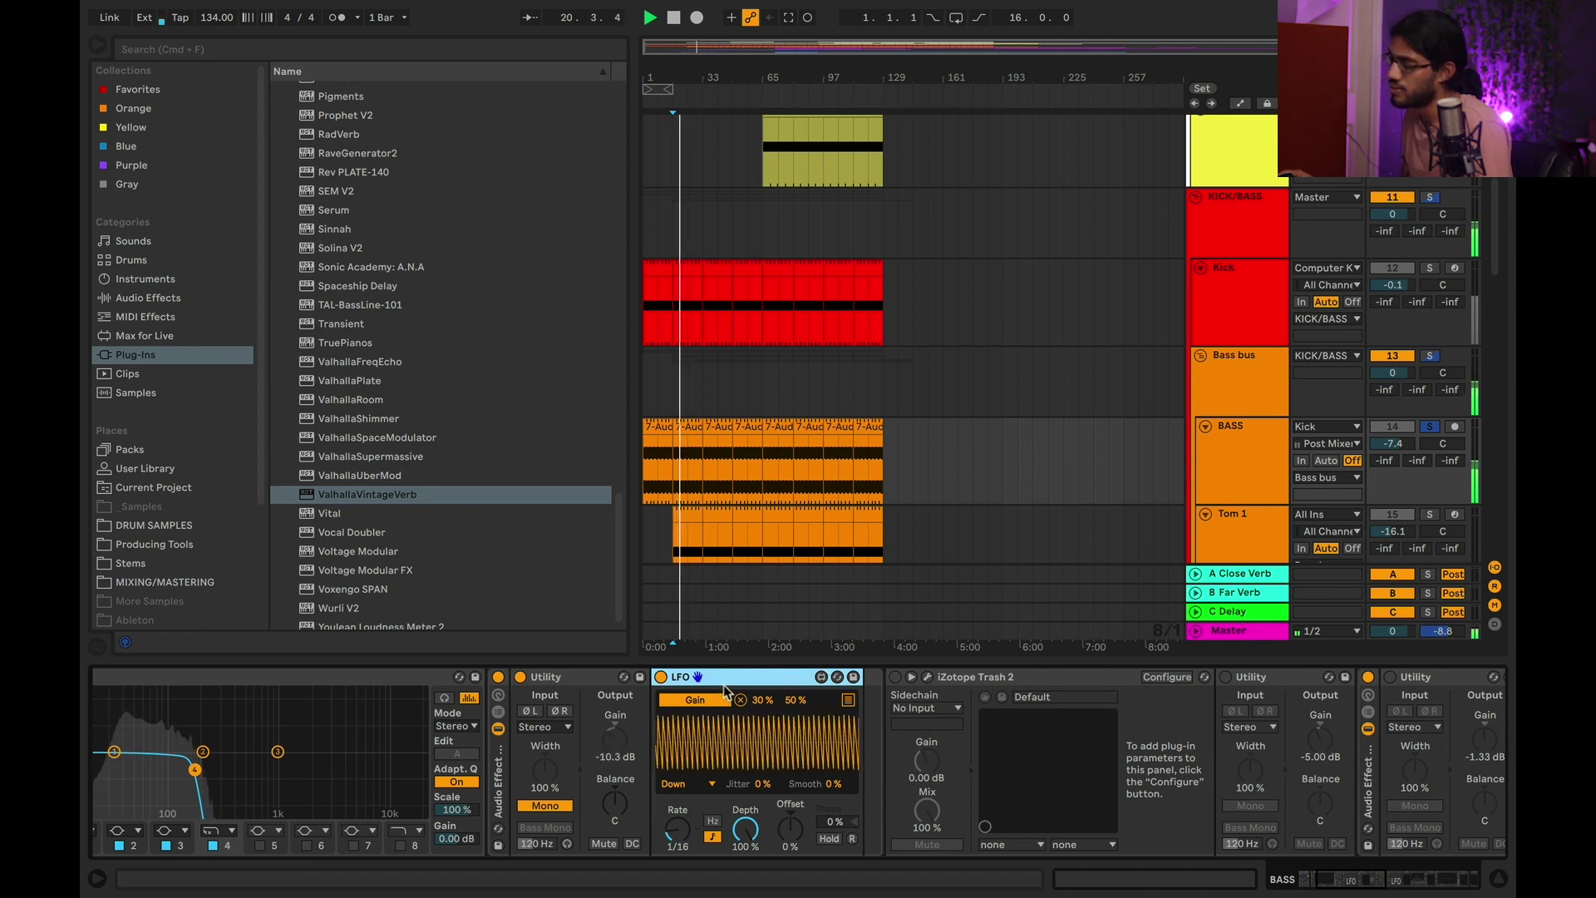
{"action": "left_click", "coordinate": [687, 784]}
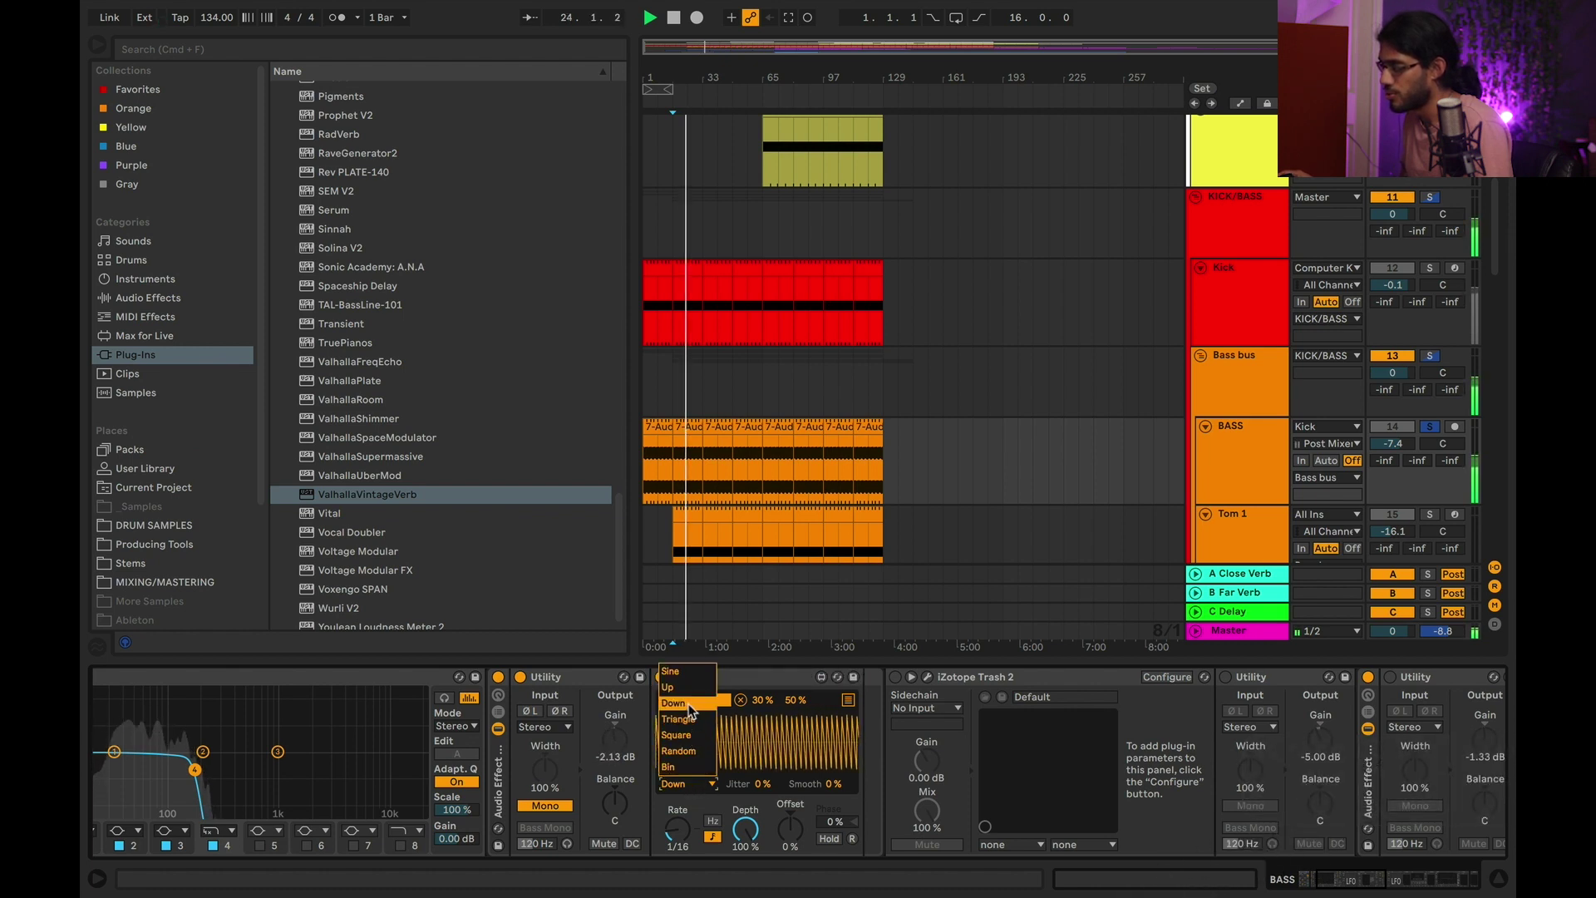
{"action": "left_click", "coordinate": [685, 786]}
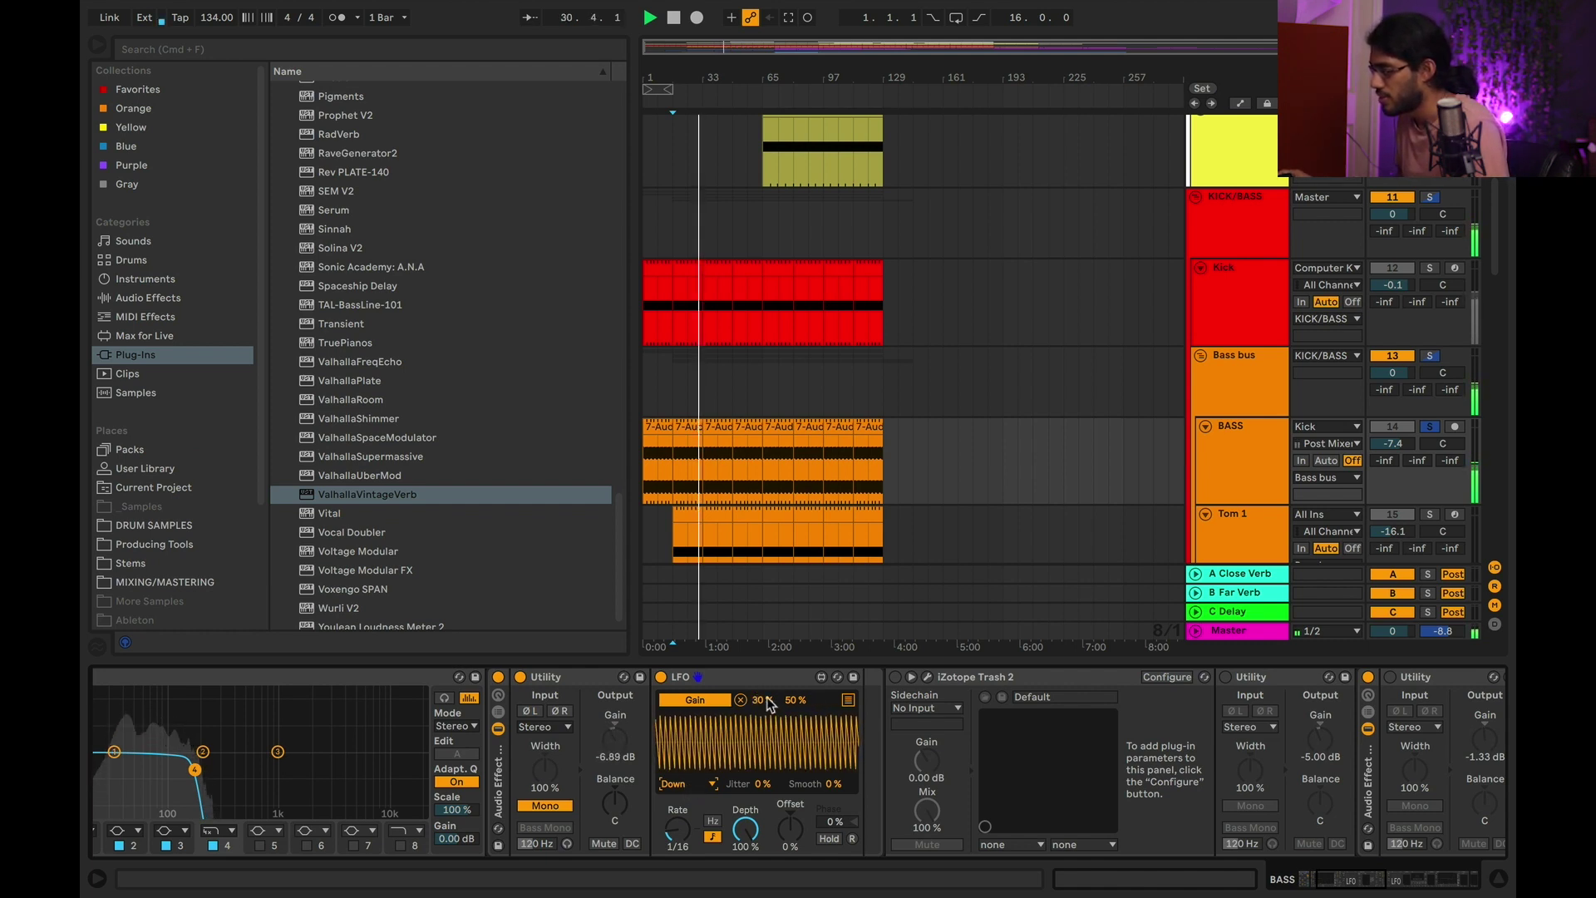
Stop playback and point out the Gain of the mono Utility that the LFO controls.
{"action": "left_click", "coordinate": [616, 740]}
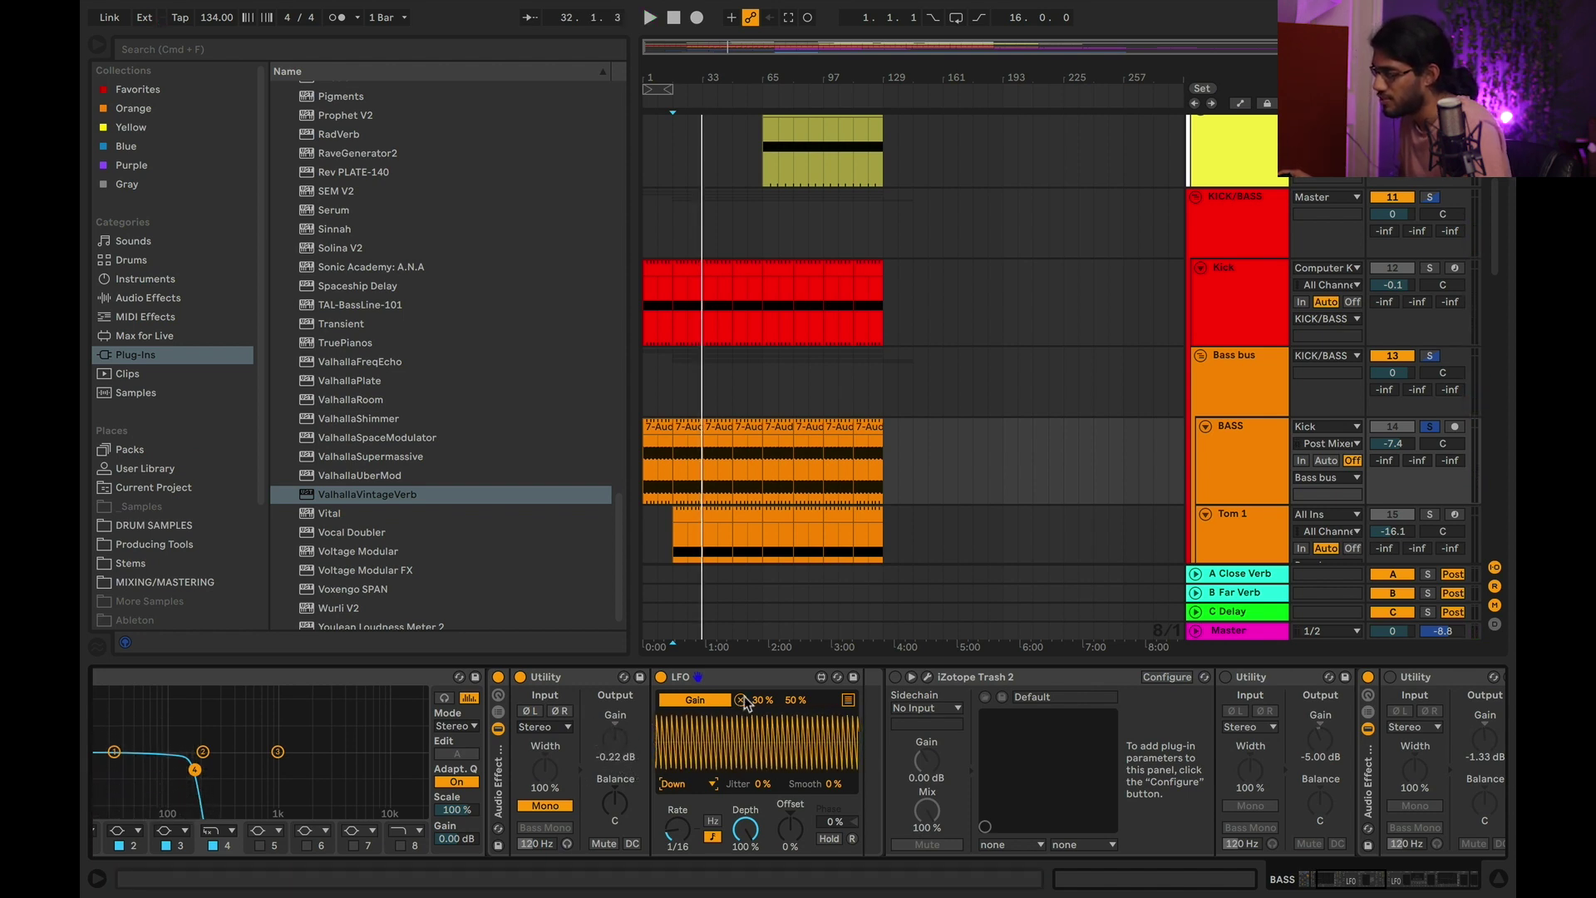
{"action": "left_click", "coordinate": [610, 734]}
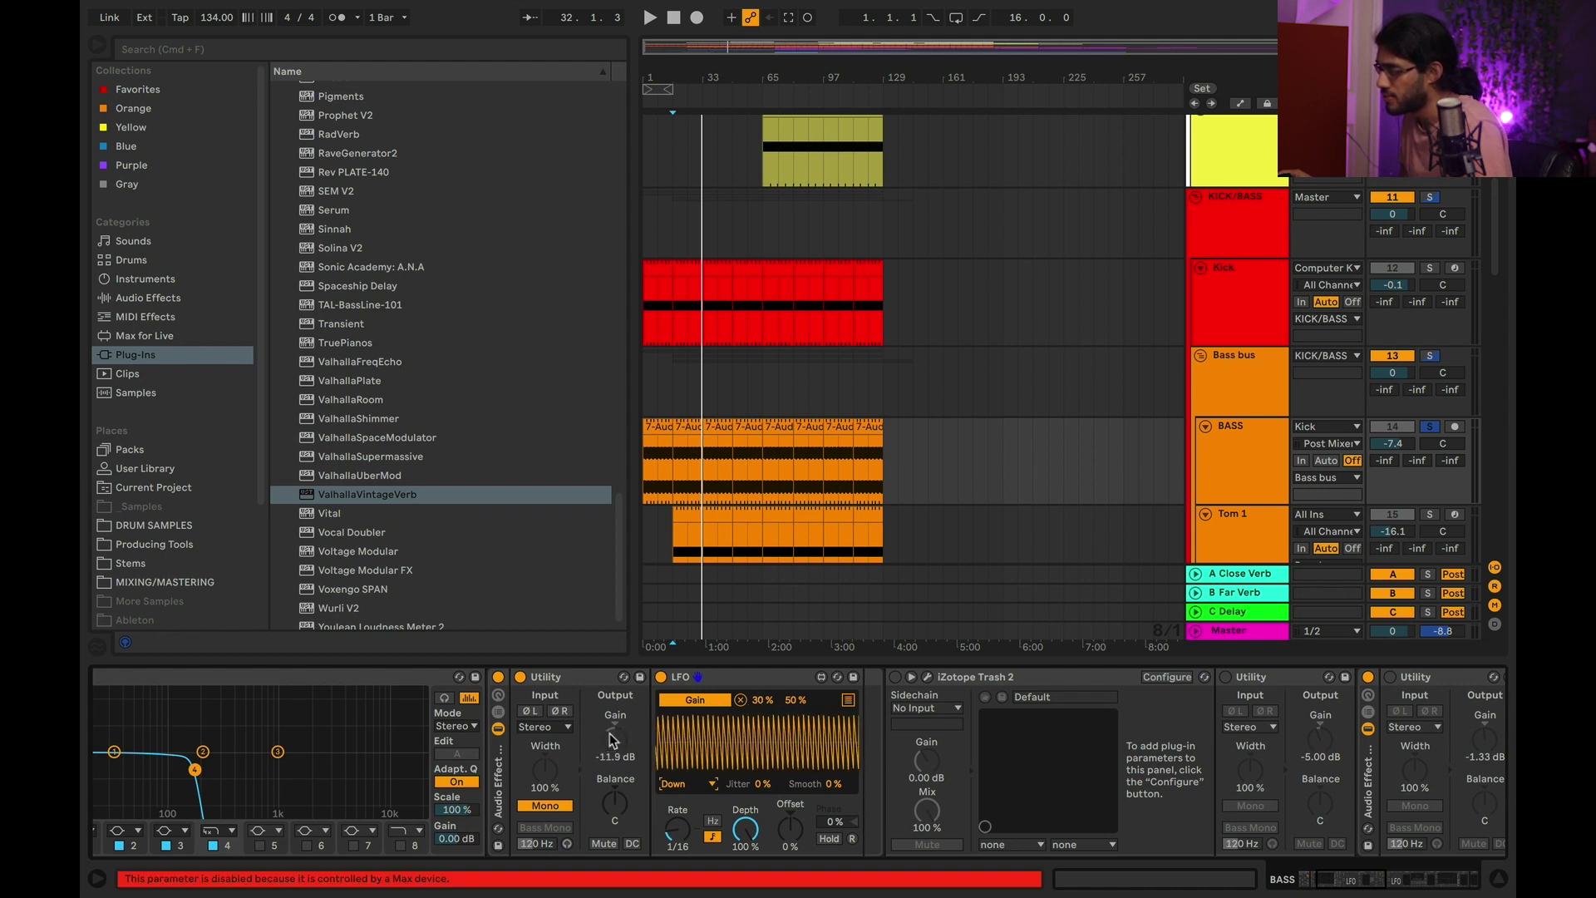
{"action": "left_click", "coordinate": [604, 761]}
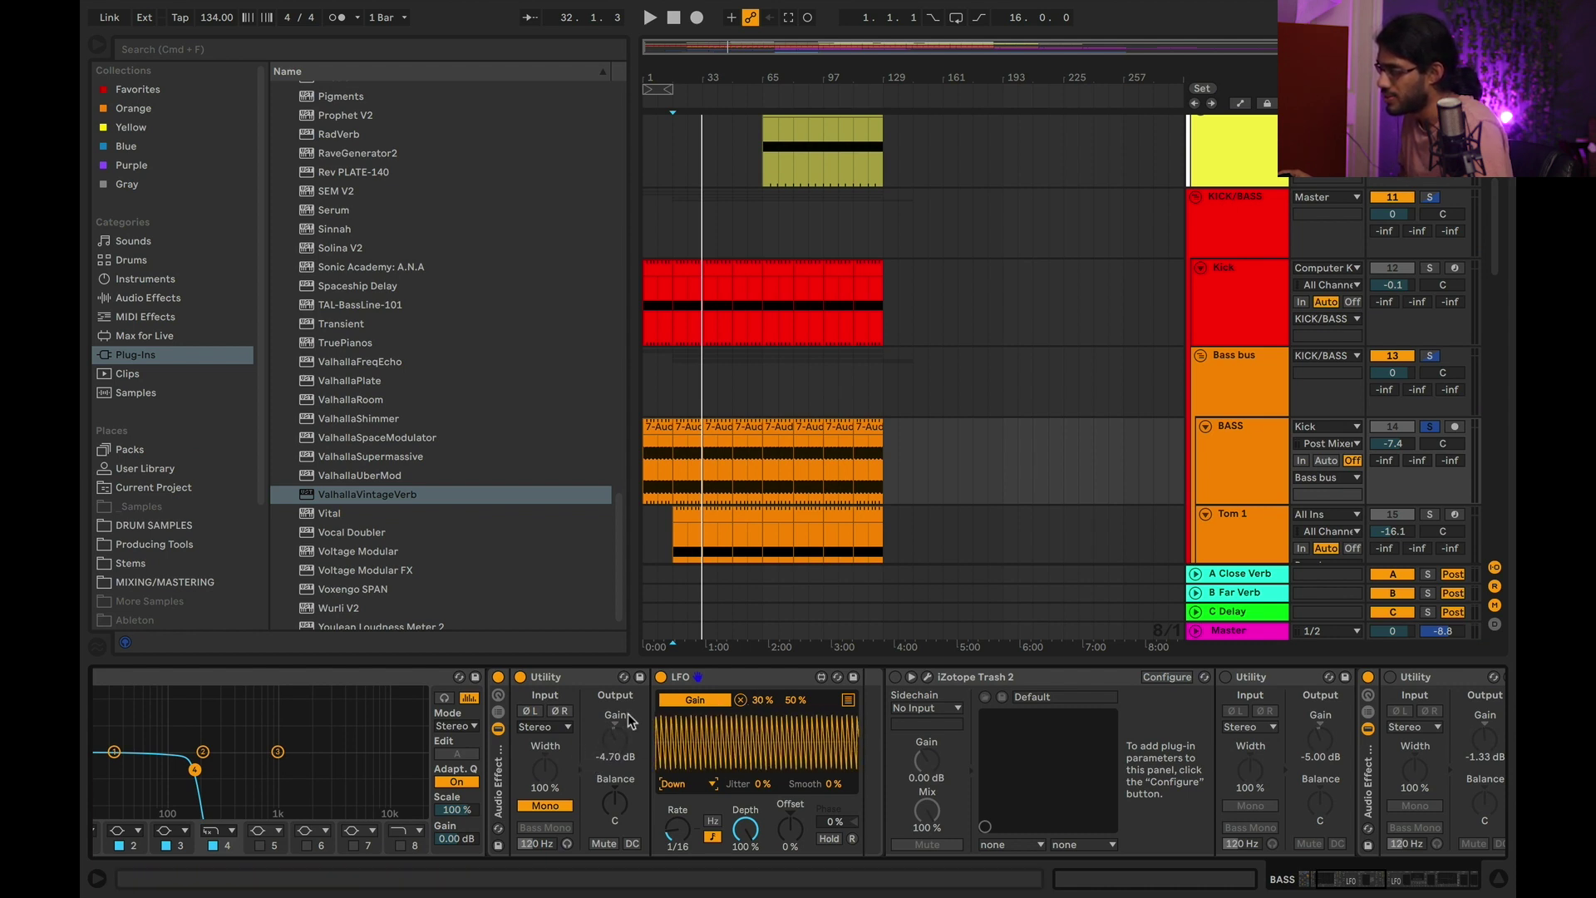
{"action": "left_click", "coordinate": [604, 765]}
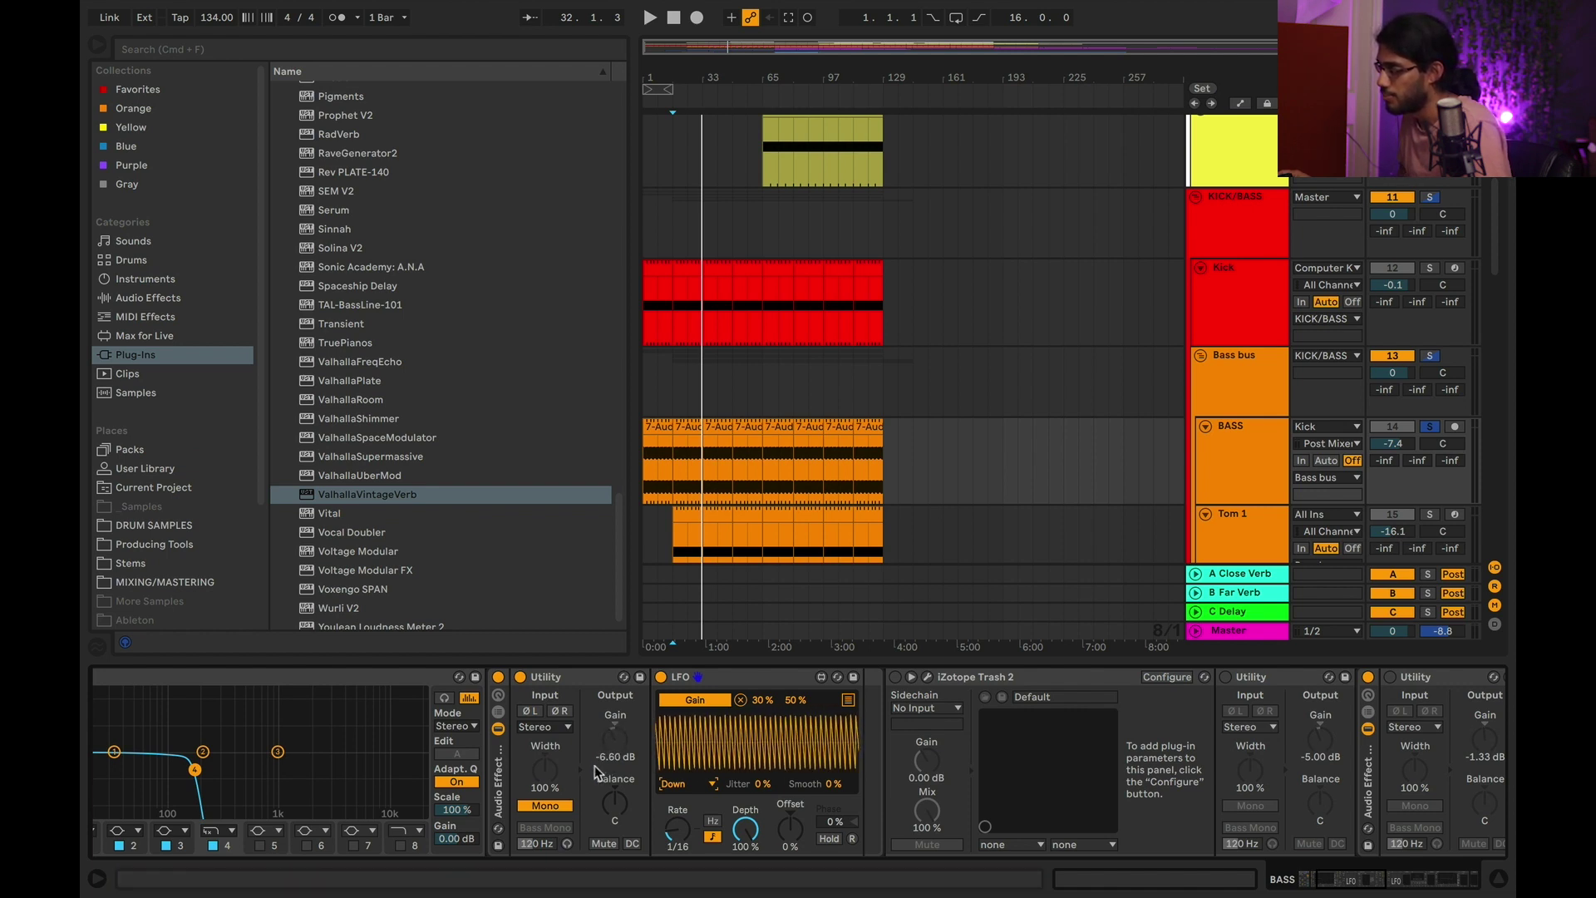
{"action": "left_click", "coordinate": [602, 722]}
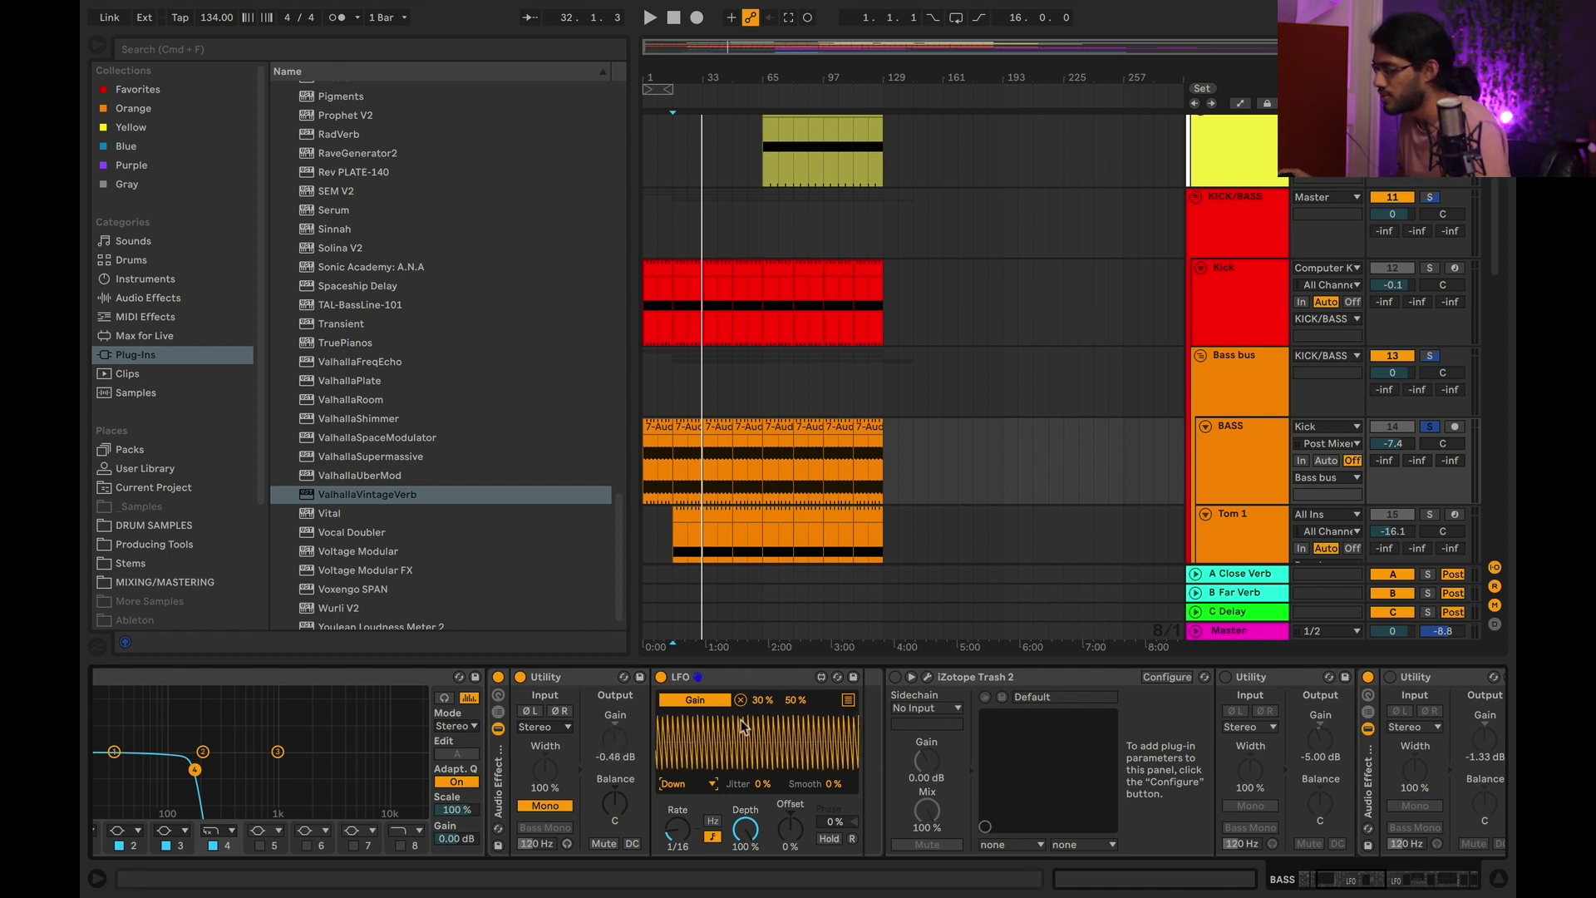
Turn on iZotope Trash 2 while playing the bass, then open its editor, dismiss the Preset Manager and show the Stage 1 Drive types.
{"action": "scroll", "coordinate": [776, 747], "scroll_direction": "right", "scroll_amount": 3}
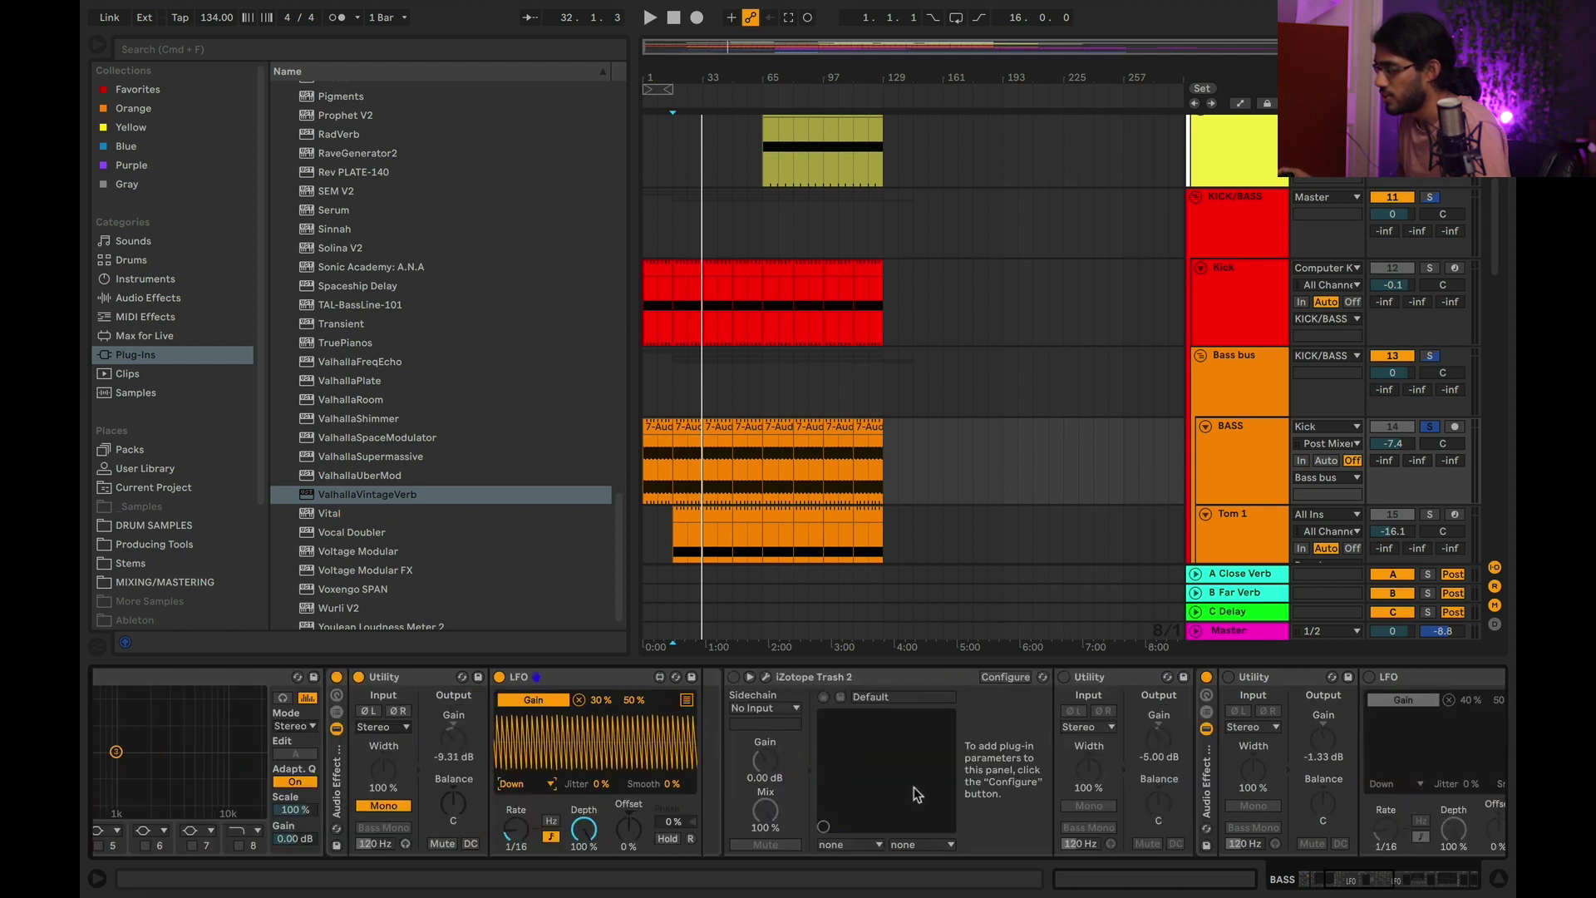
{"action": "key", "text": "space"}
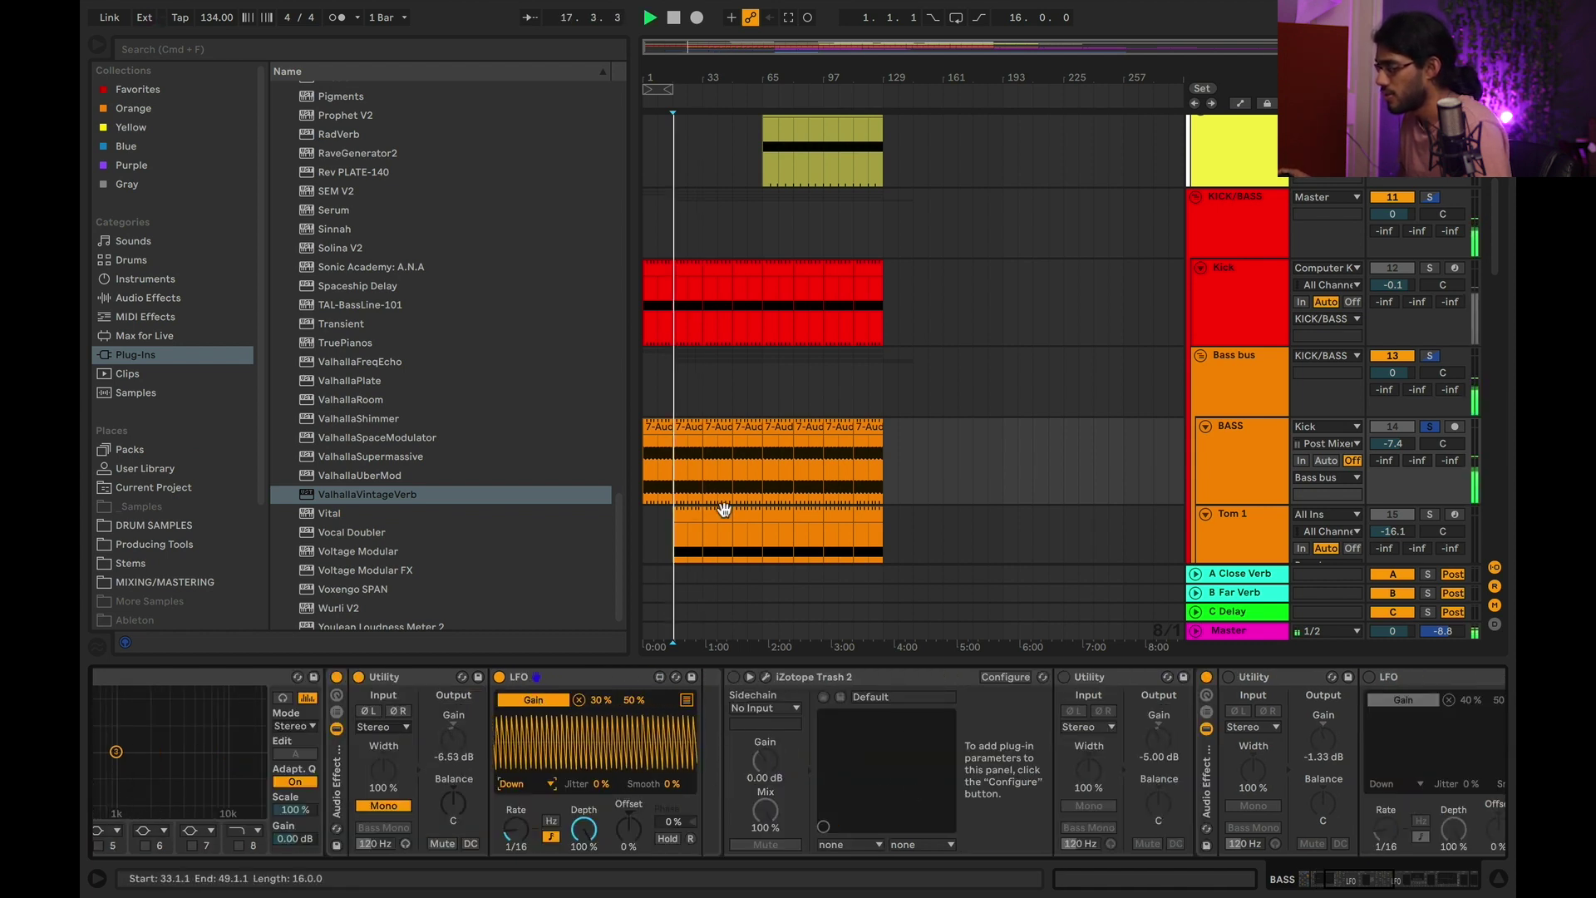
{"action": "left_click", "coordinate": [732, 678]}
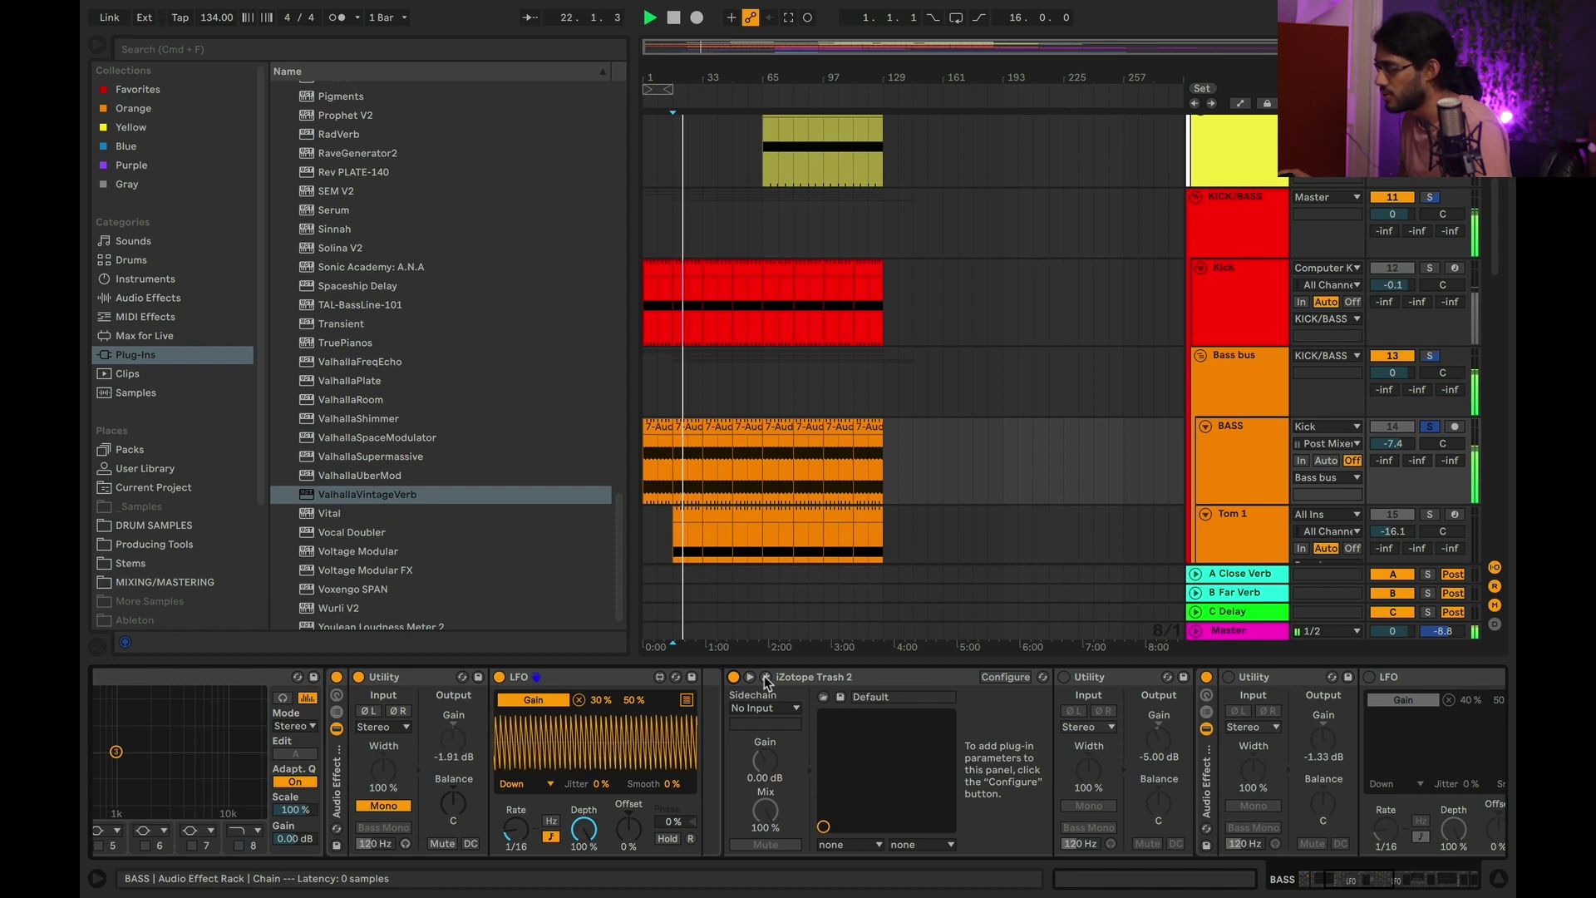
{"action": "left_click", "coordinate": [766, 682]}
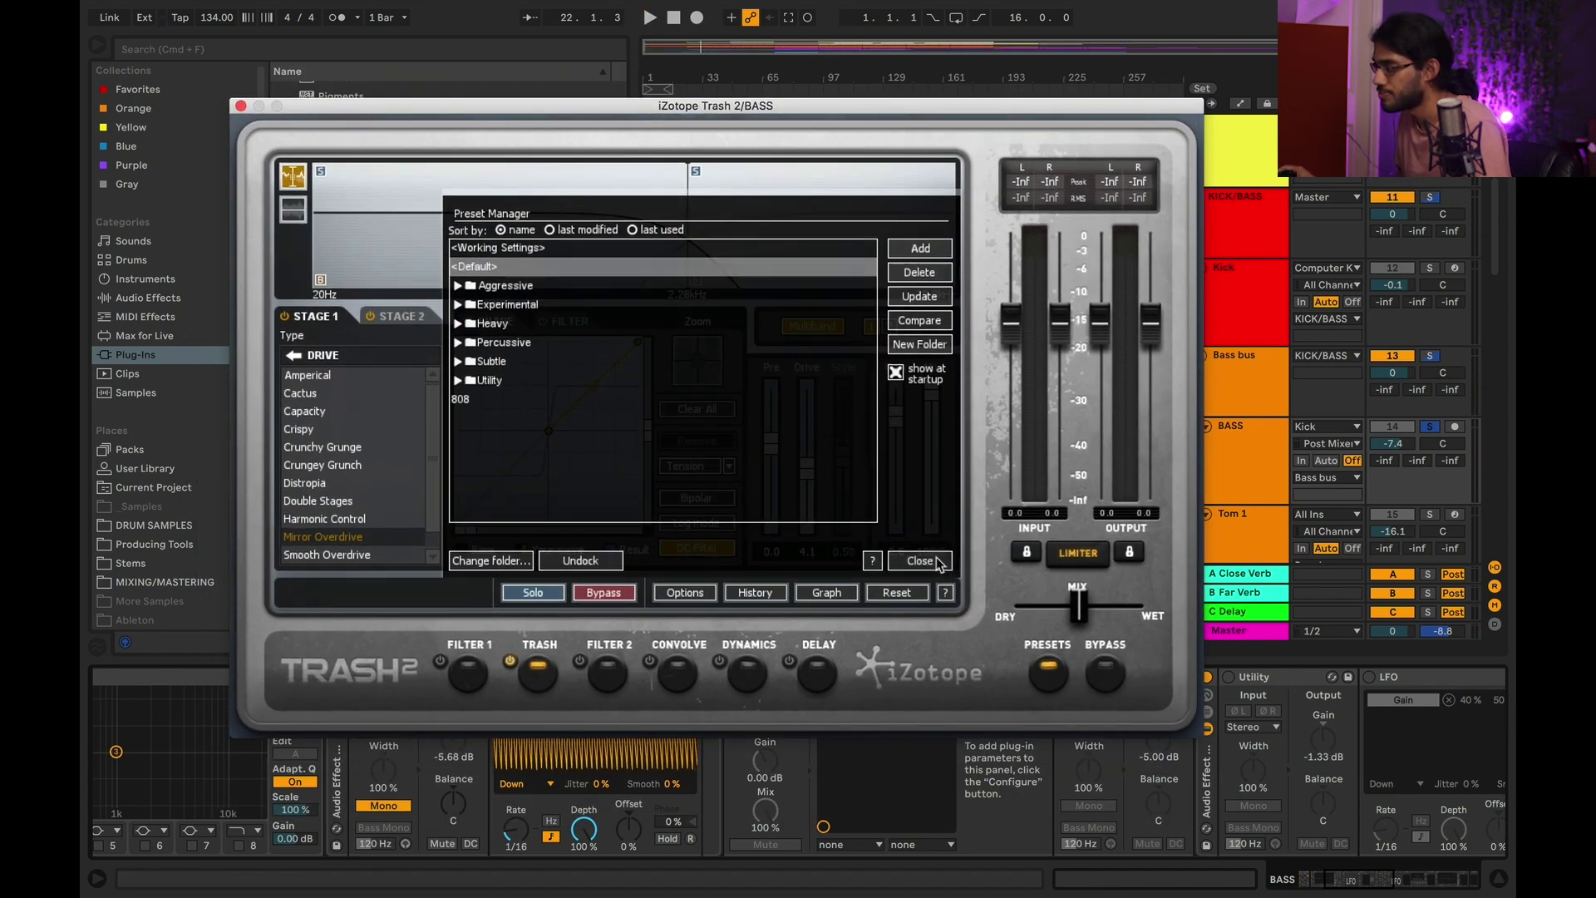
{"action": "left_click", "coordinate": [946, 561]}
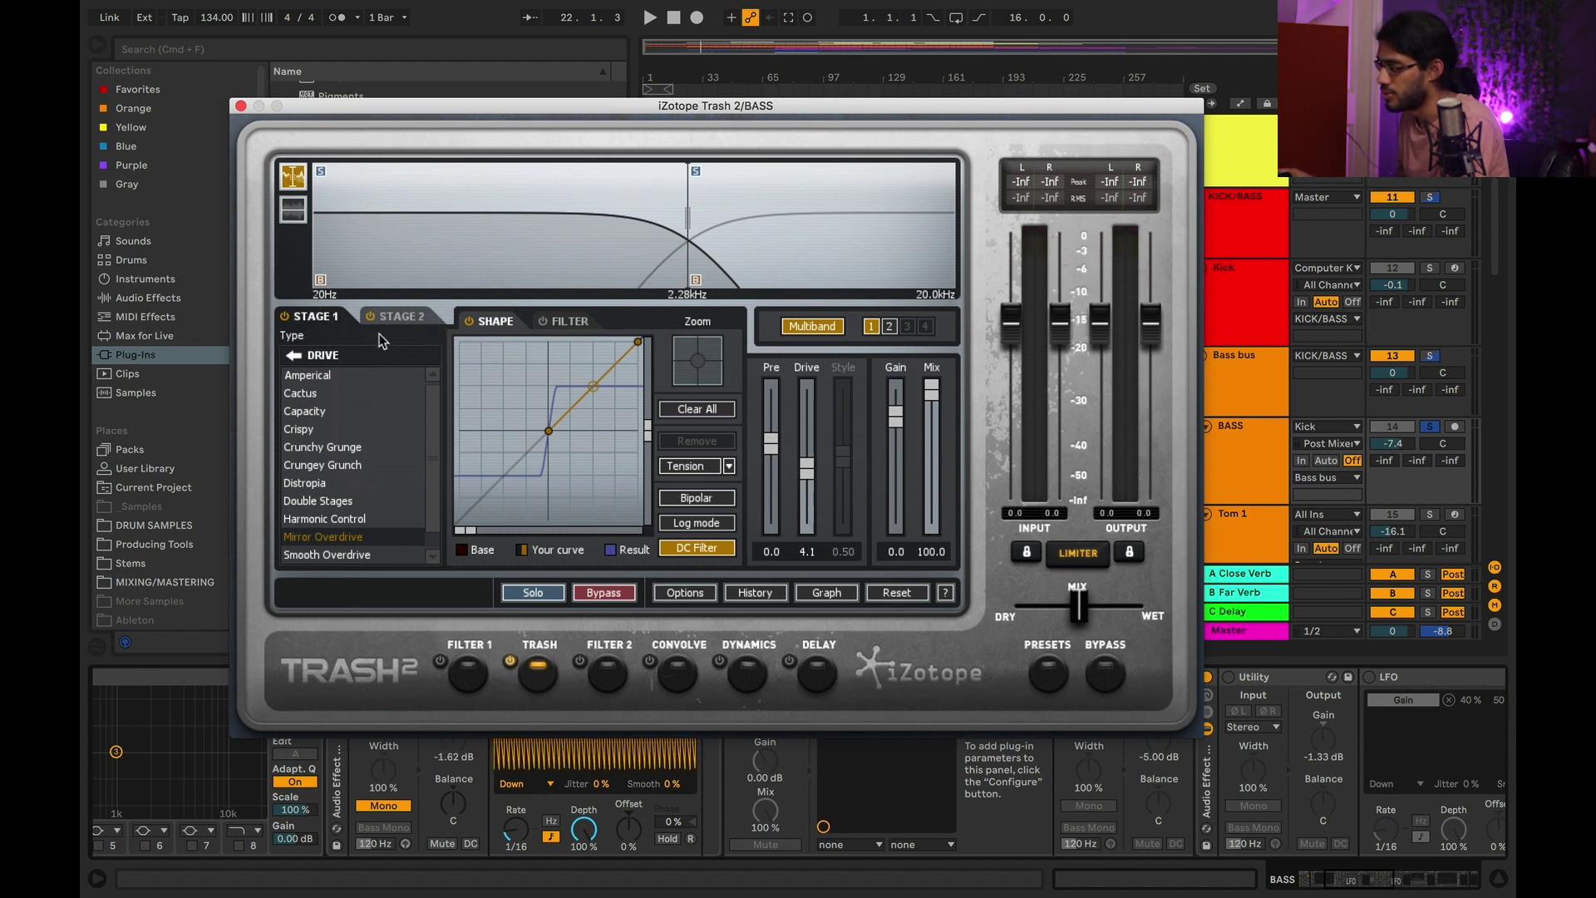
{"action": "scroll", "coordinate": [431, 400], "scroll_direction": "down", "scroll_amount": 1}
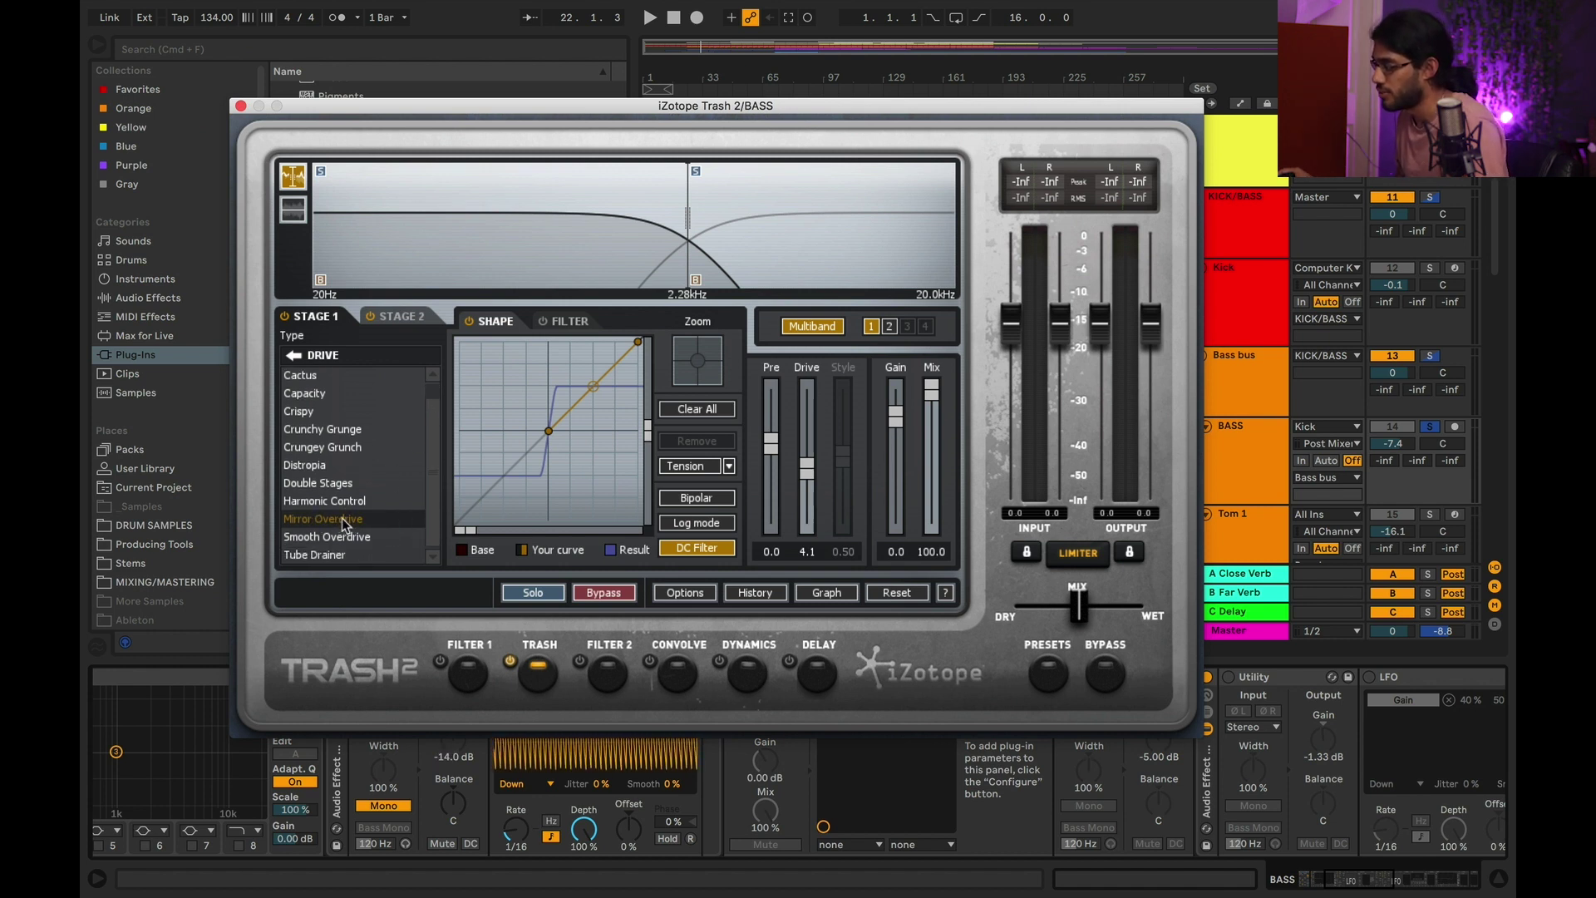
Play the bass and switch Trash 2's Stage 1 and Stage 2 distortion off and back on in turn to compare the sound.
{"action": "key", "text": "space"}
{"action": "left_click", "coordinate": [284, 317]}
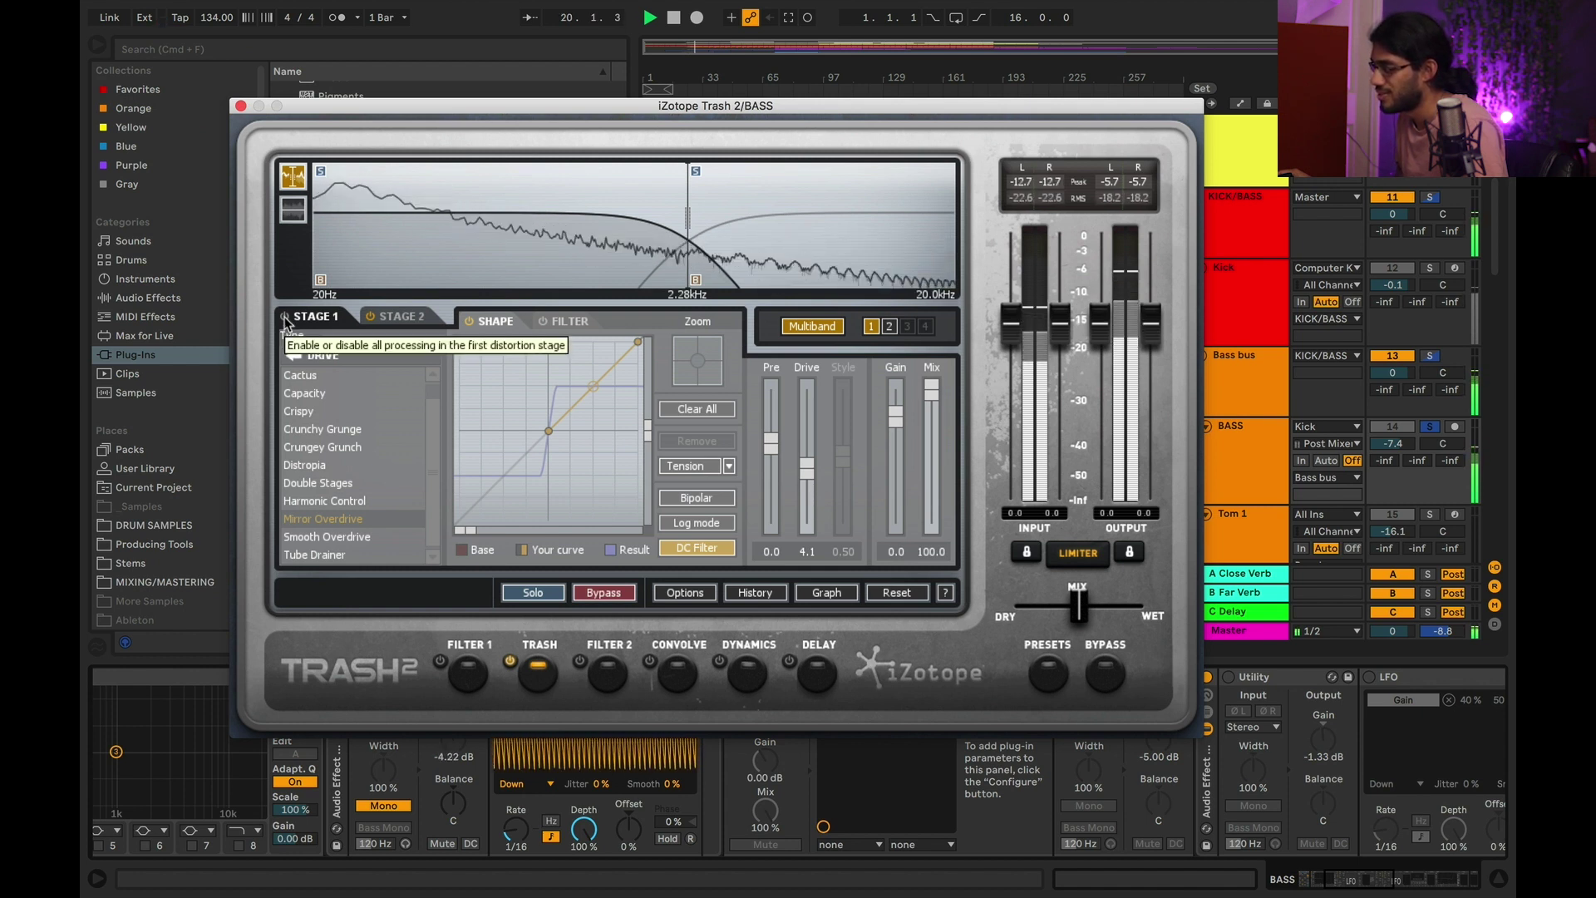
{"action": "left_click", "coordinate": [284, 317]}
{"action": "left_click", "coordinate": [394, 317]}
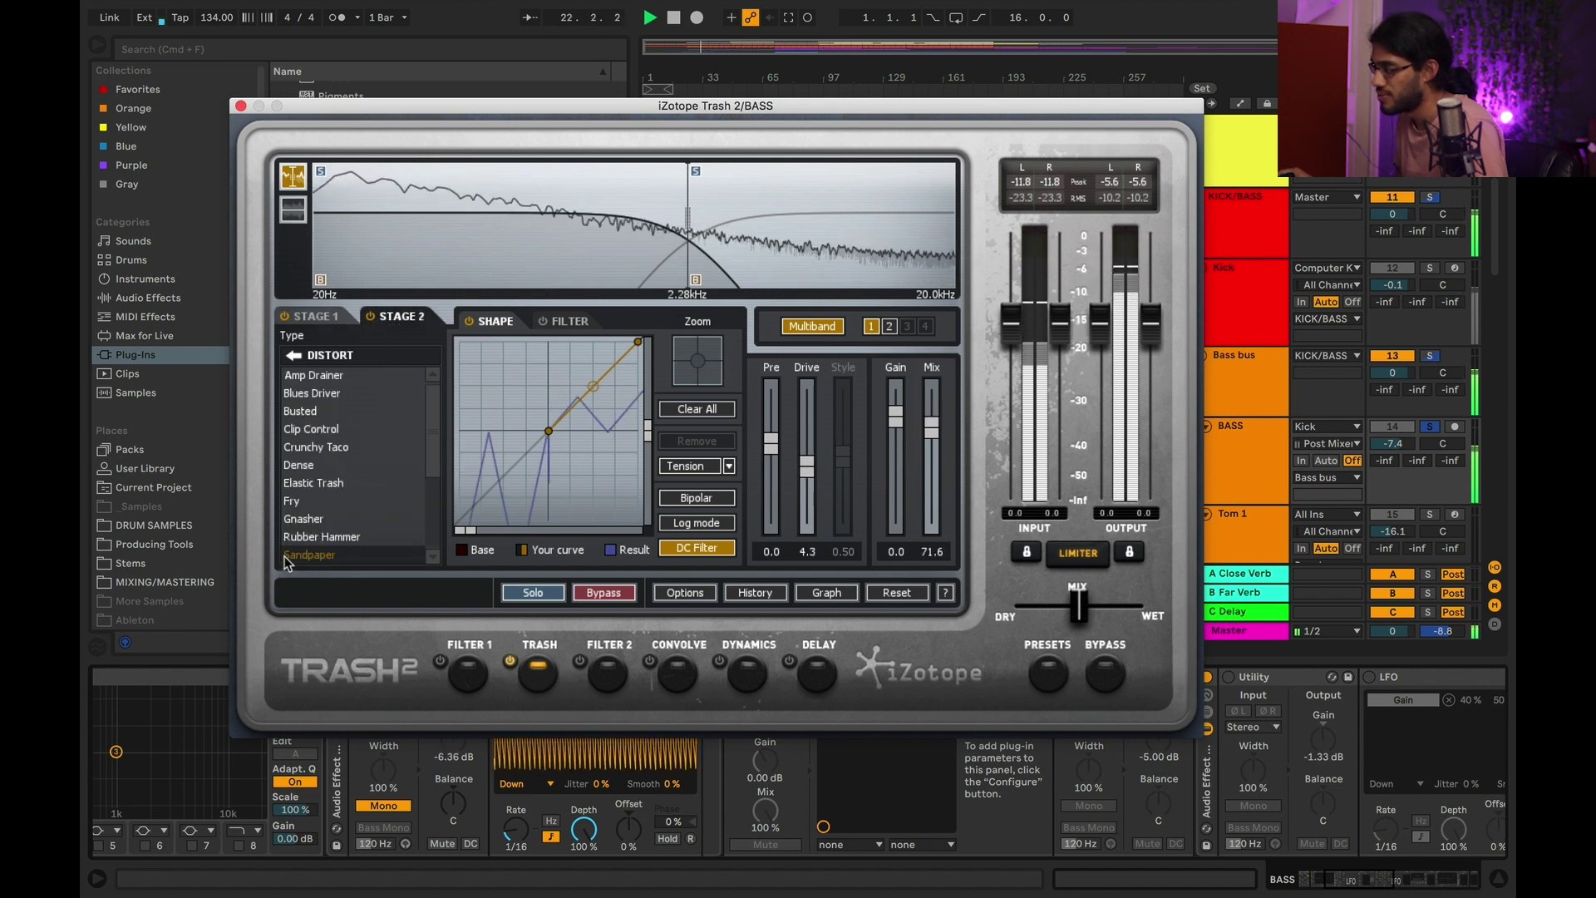
{"action": "left_click", "coordinate": [371, 321]}
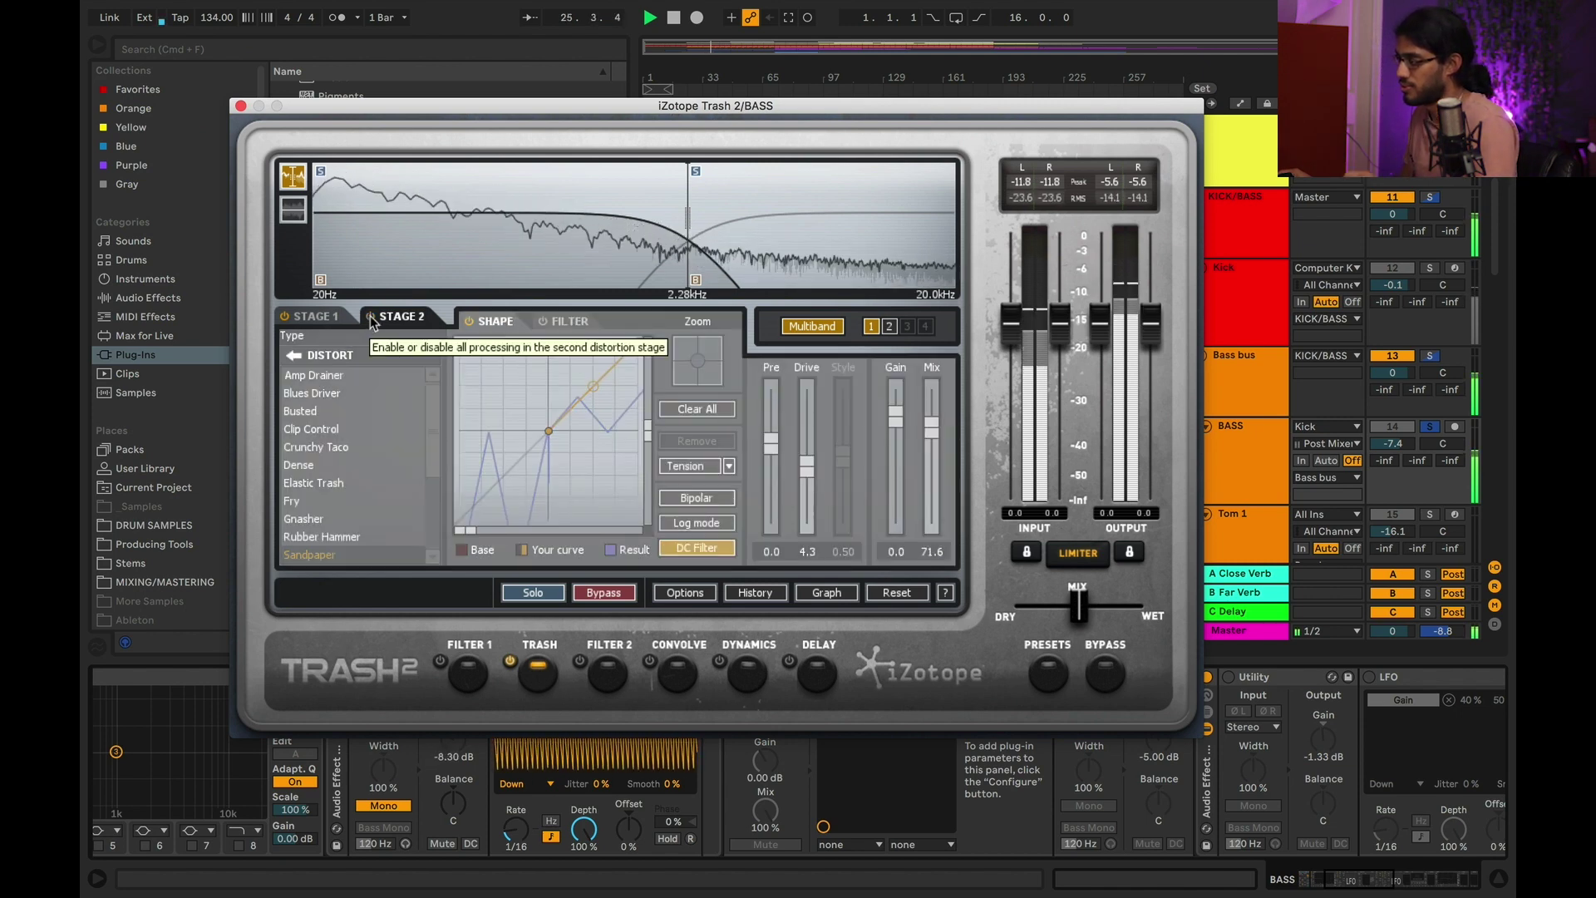
{"action": "left_click", "coordinate": [371, 319]}
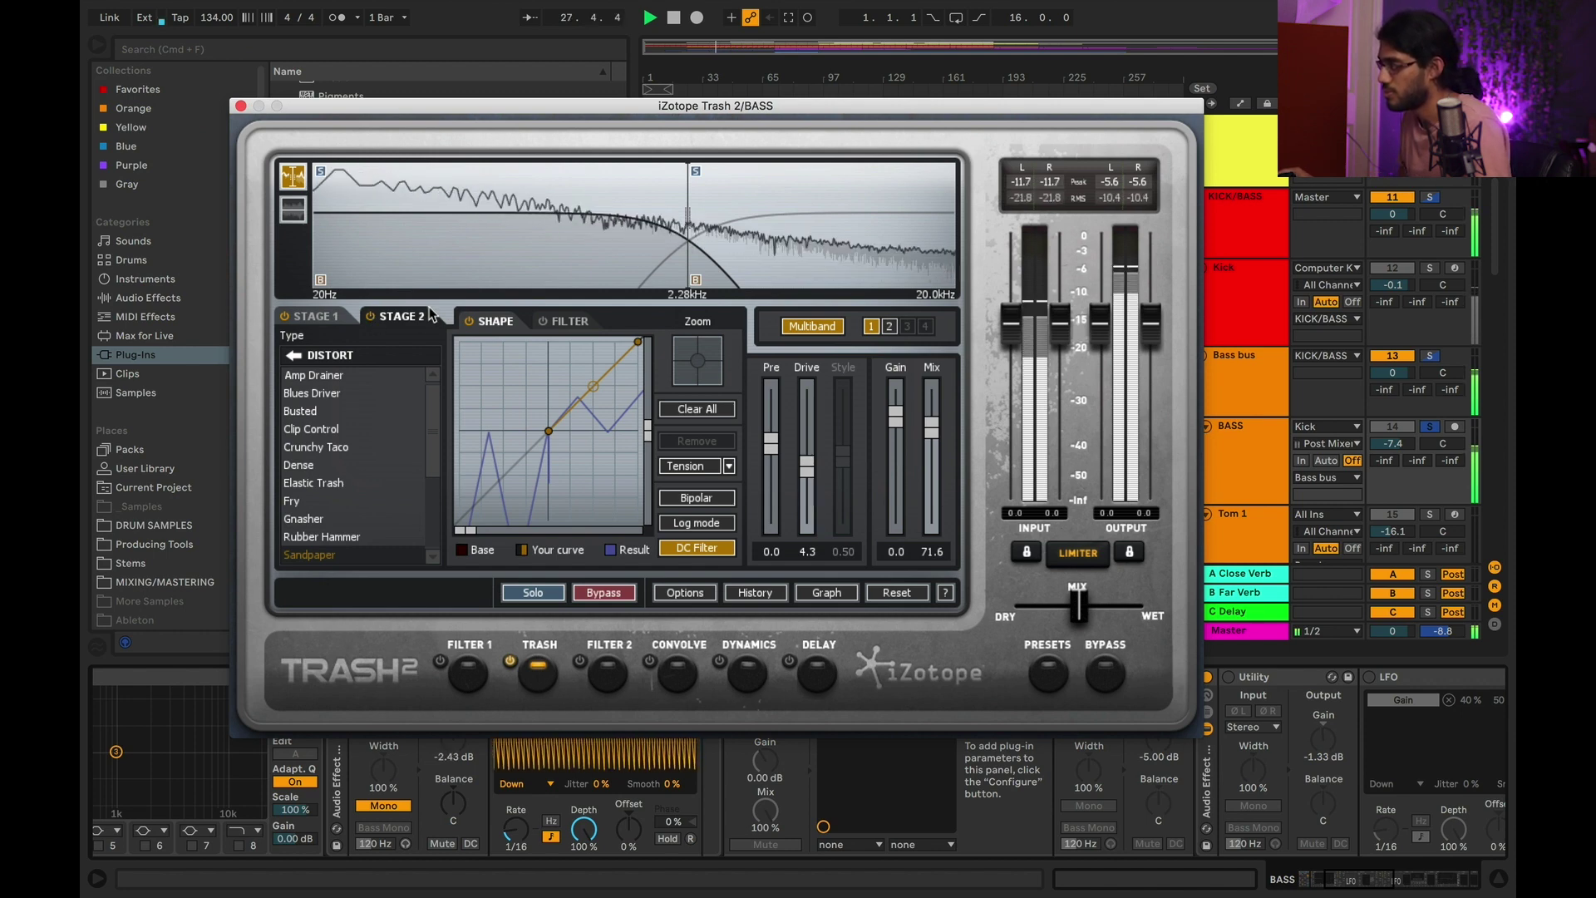
Stop playback, examine Trash 2's high and low bands with their Stage 1 and Stage 2 distortion types, and close its editor.
{"action": "left_click", "coordinate": [675, 256]}
{"action": "key", "text": "space"}
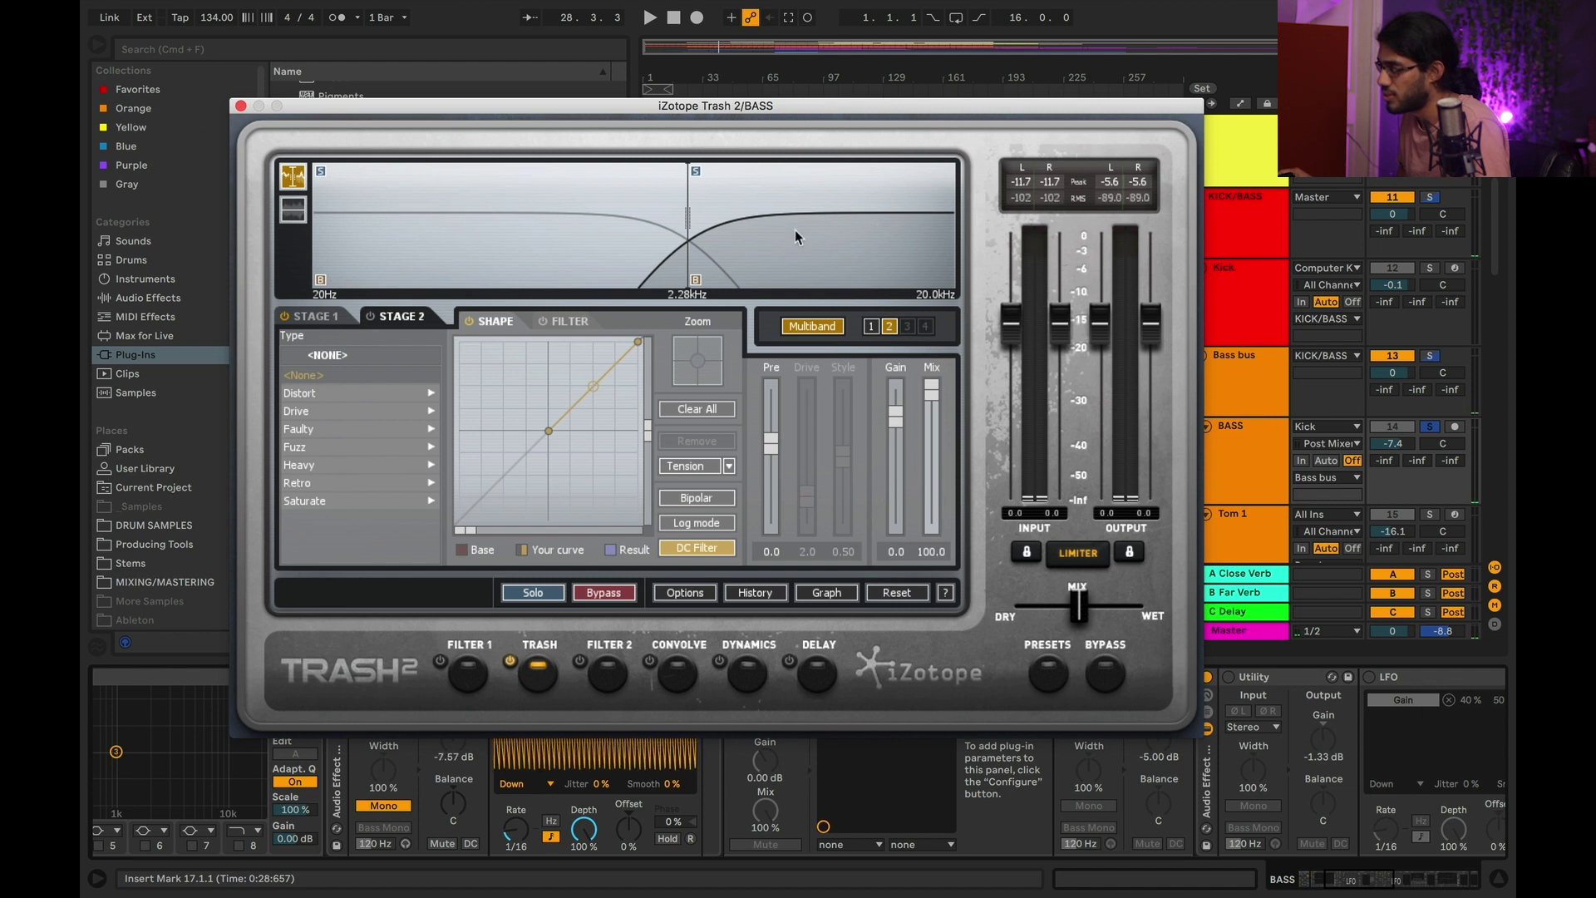
{"action": "left_click", "coordinate": [532, 258]}
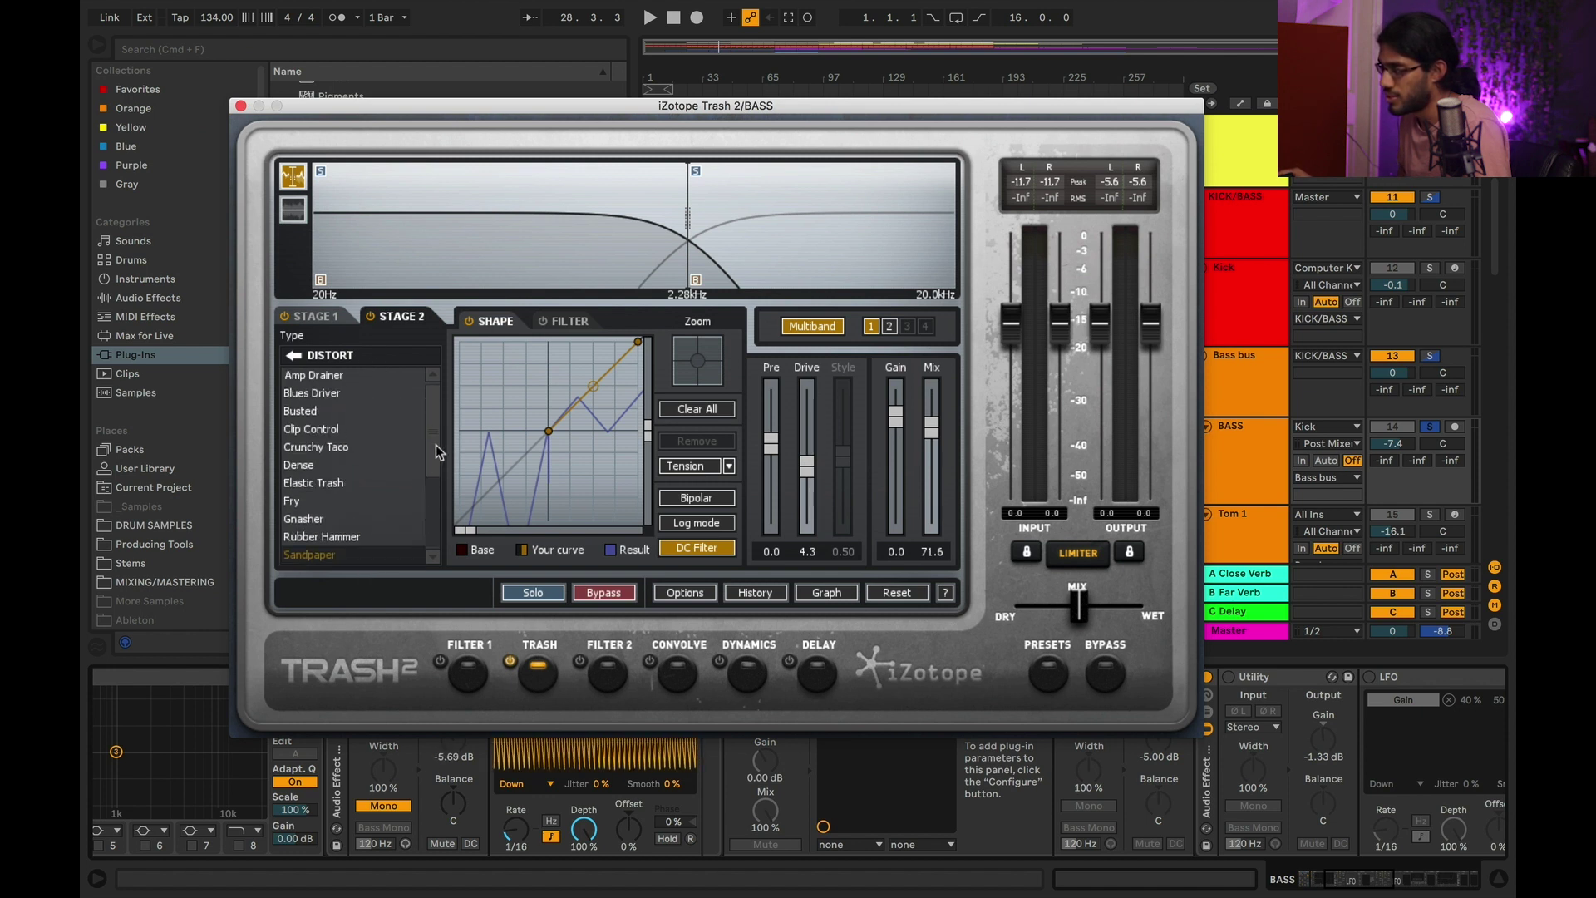
{"action": "scroll", "coordinate": [435, 446], "scroll_direction": "down", "scroll_amount": 3}
{"action": "scroll", "coordinate": [435, 508], "scroll_direction": "up", "scroll_amount": 1}
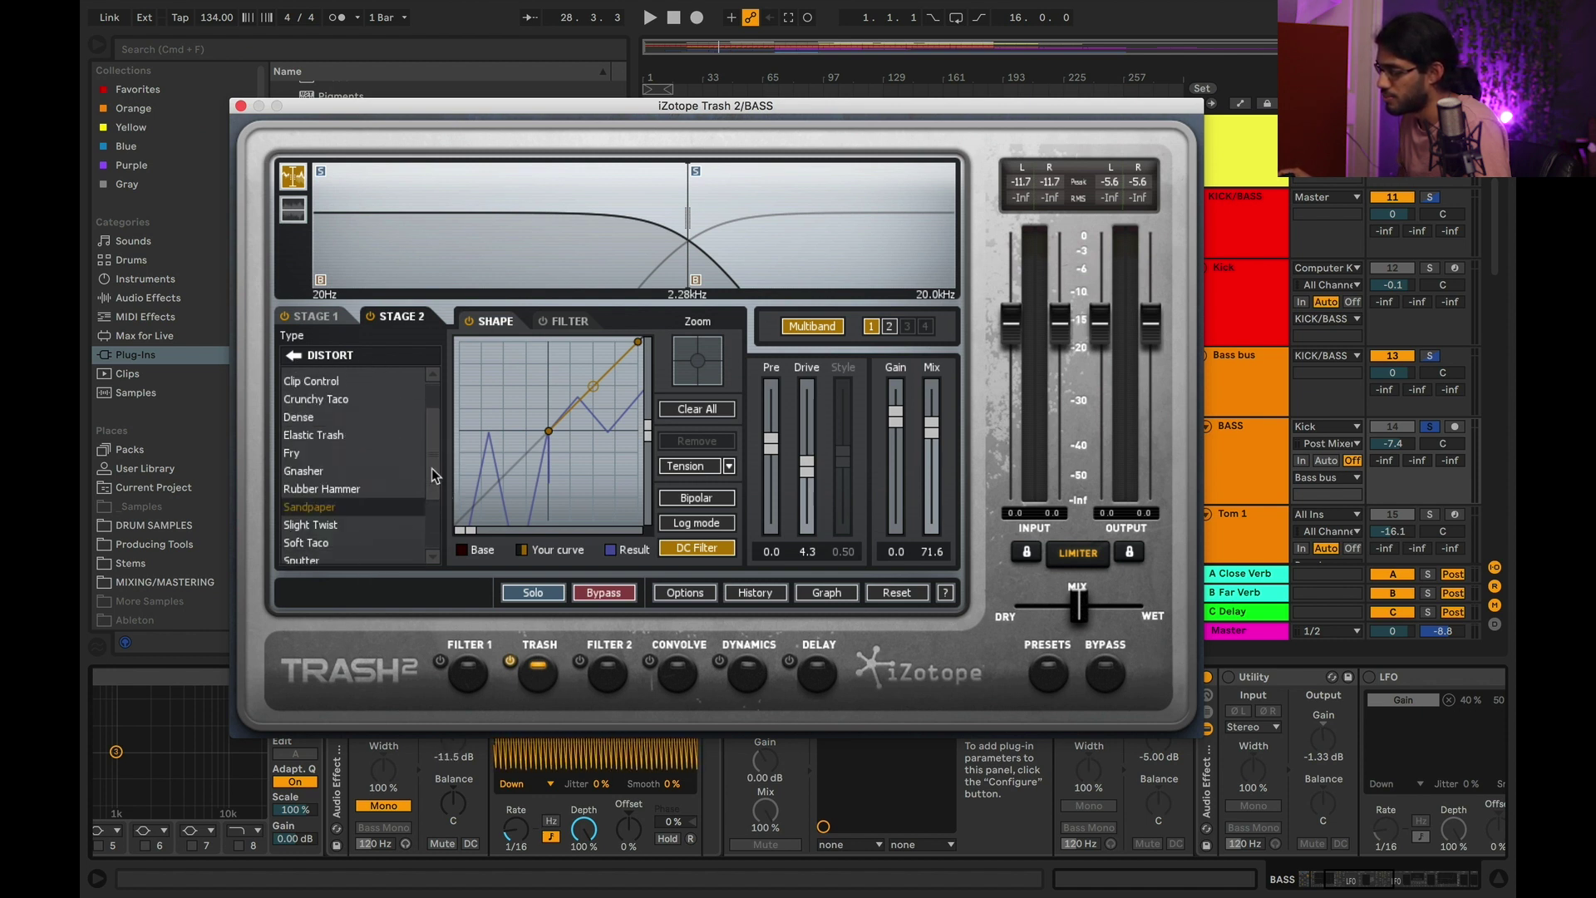
{"action": "left_click", "coordinate": [339, 321]}
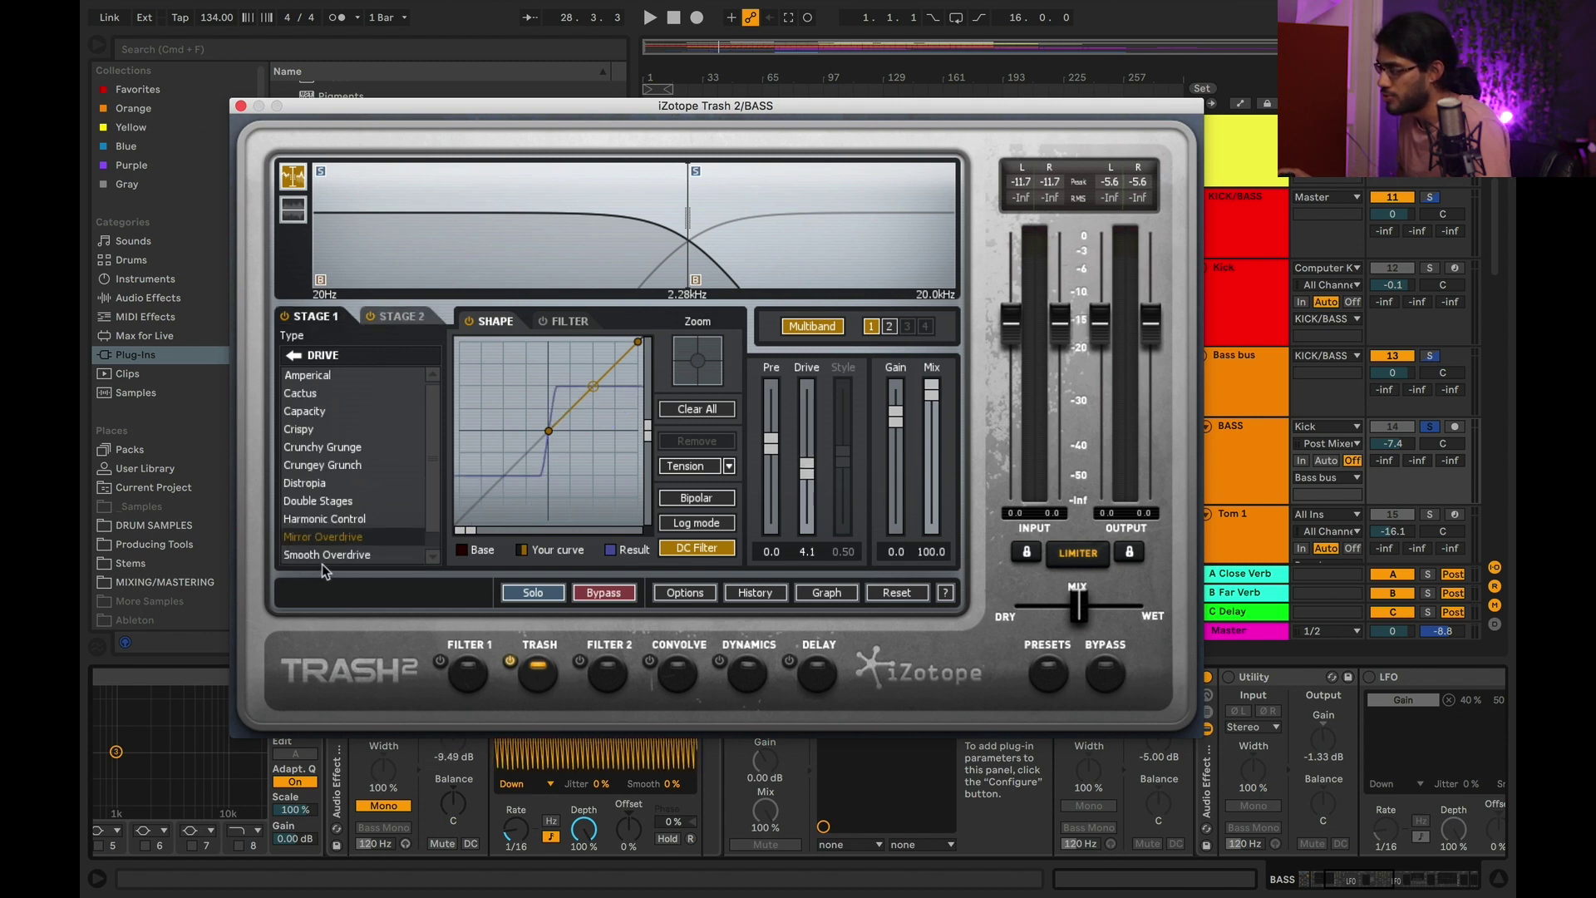
{"action": "left_click", "coordinate": [240, 106]}
Turn on the Utility directly after Trash 2 and point out Trash 2 as the device before it.
{"action": "scroll", "coordinate": [990, 745], "scroll_direction": "right", "scroll_amount": 5}
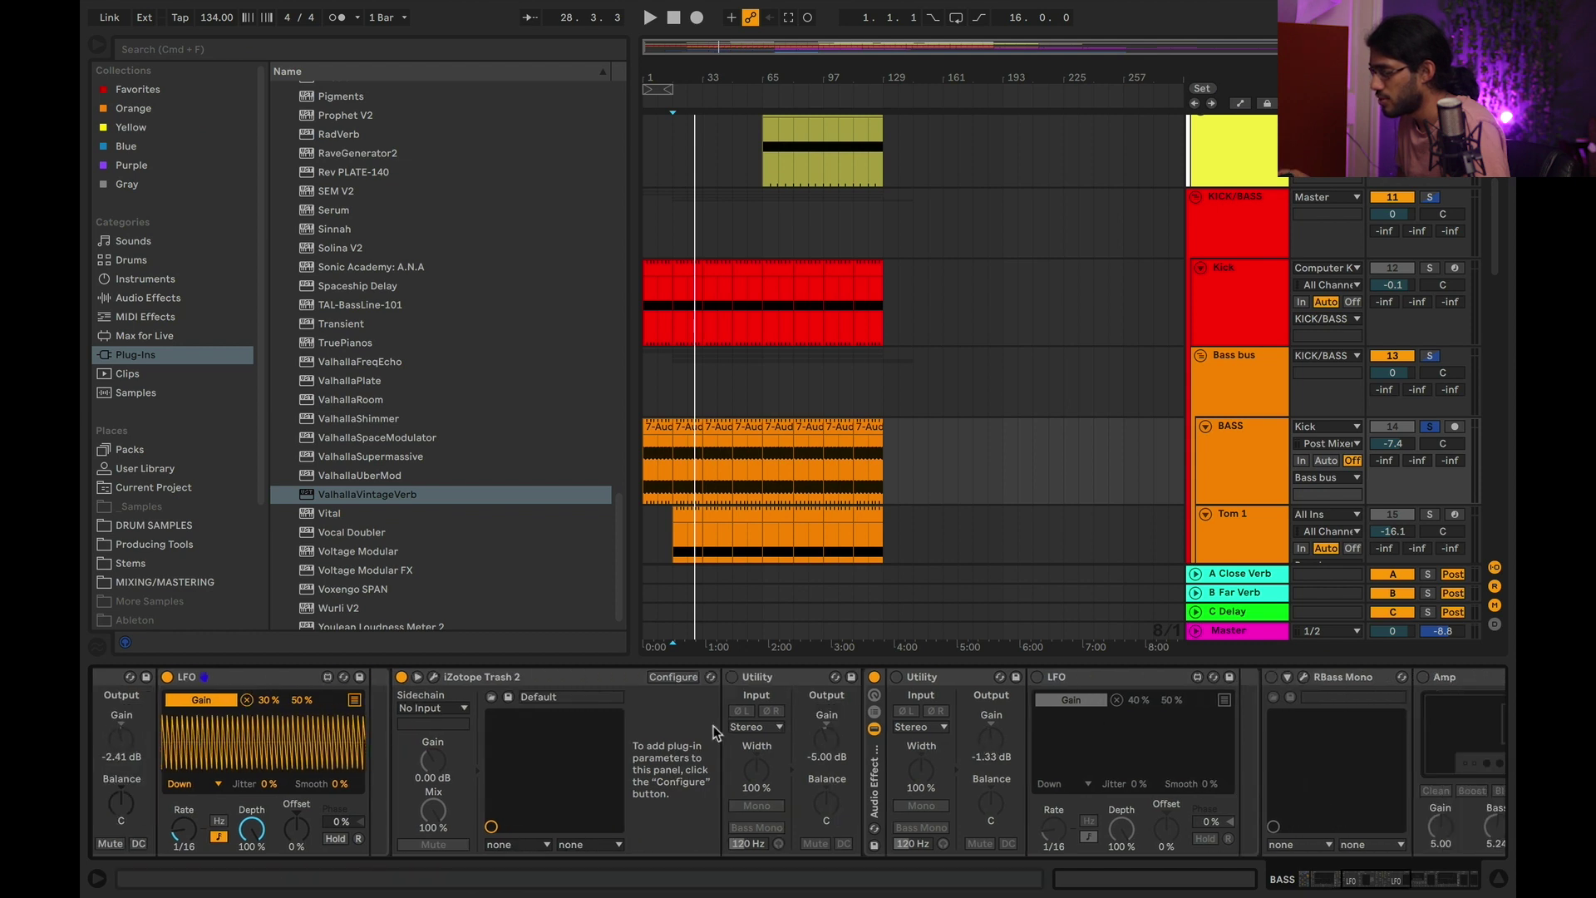
{"action": "left_click", "coordinate": [732, 677]}
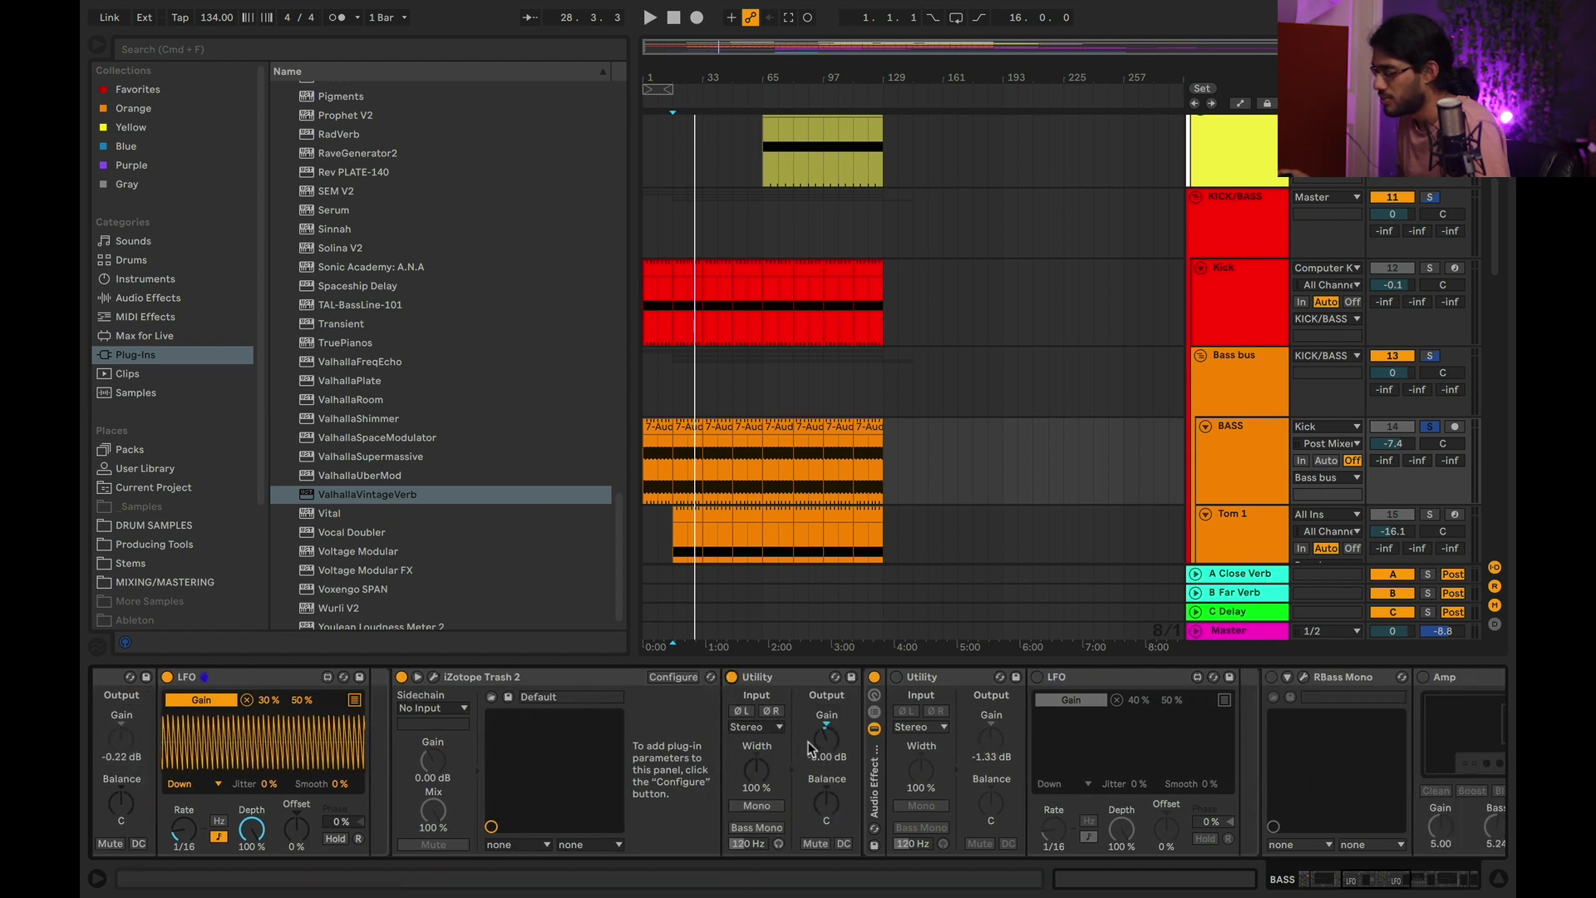
{"action": "left_click", "coordinate": [494, 679]}
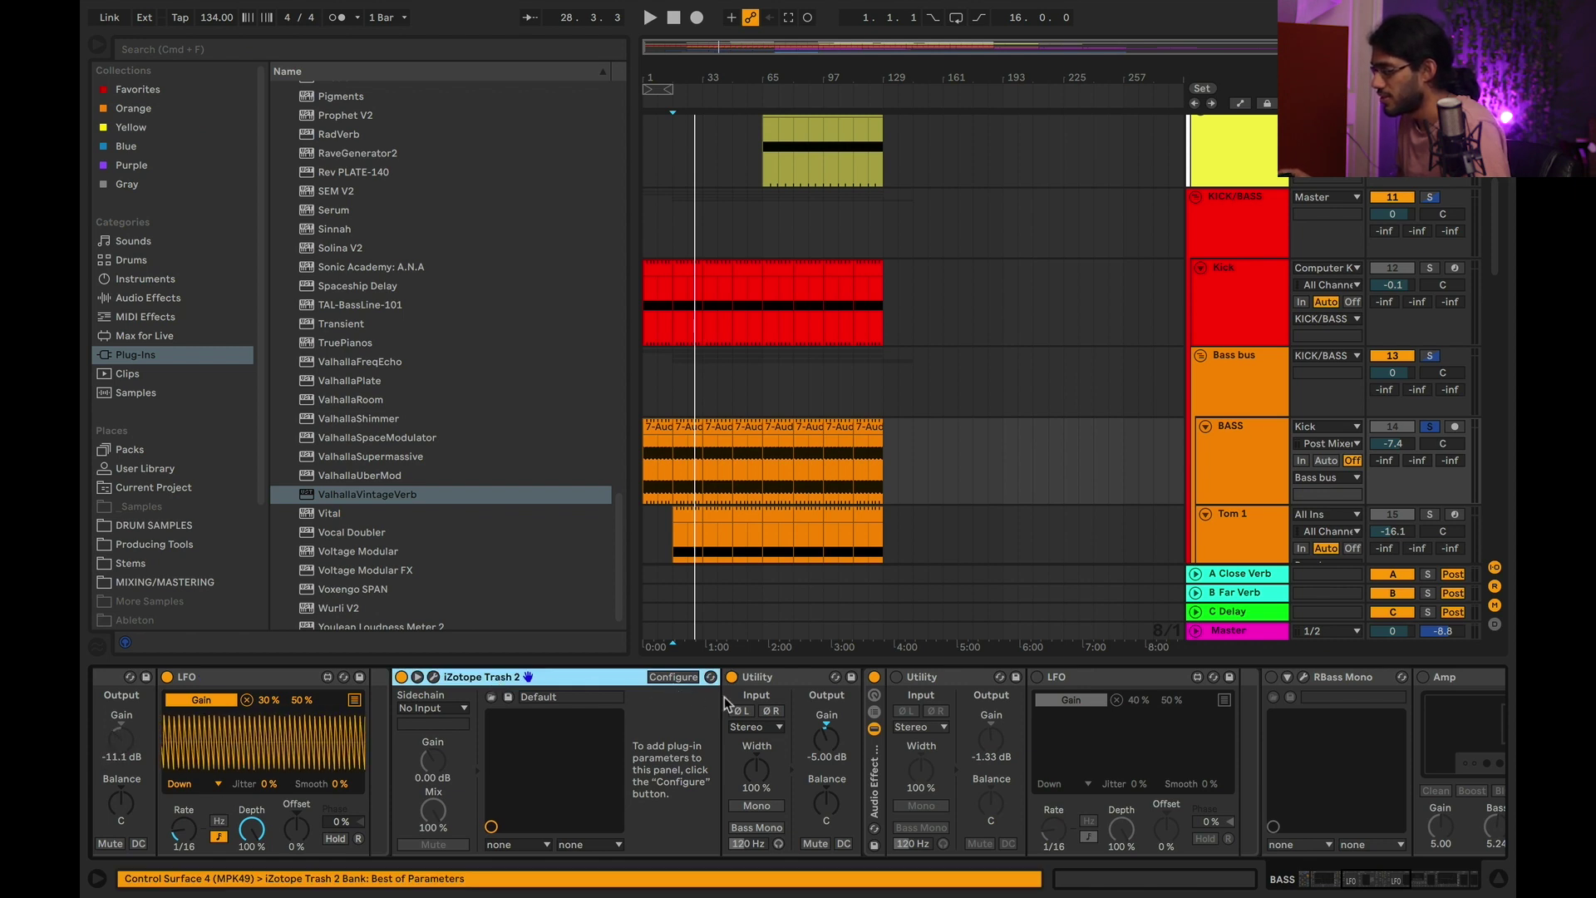
Turn on the LFO and the Utility inside the second Audio Effect Rack on the BASS track.
{"action": "scroll", "coordinate": [529, 771], "scroll_direction": "right", "scroll_amount": 3}
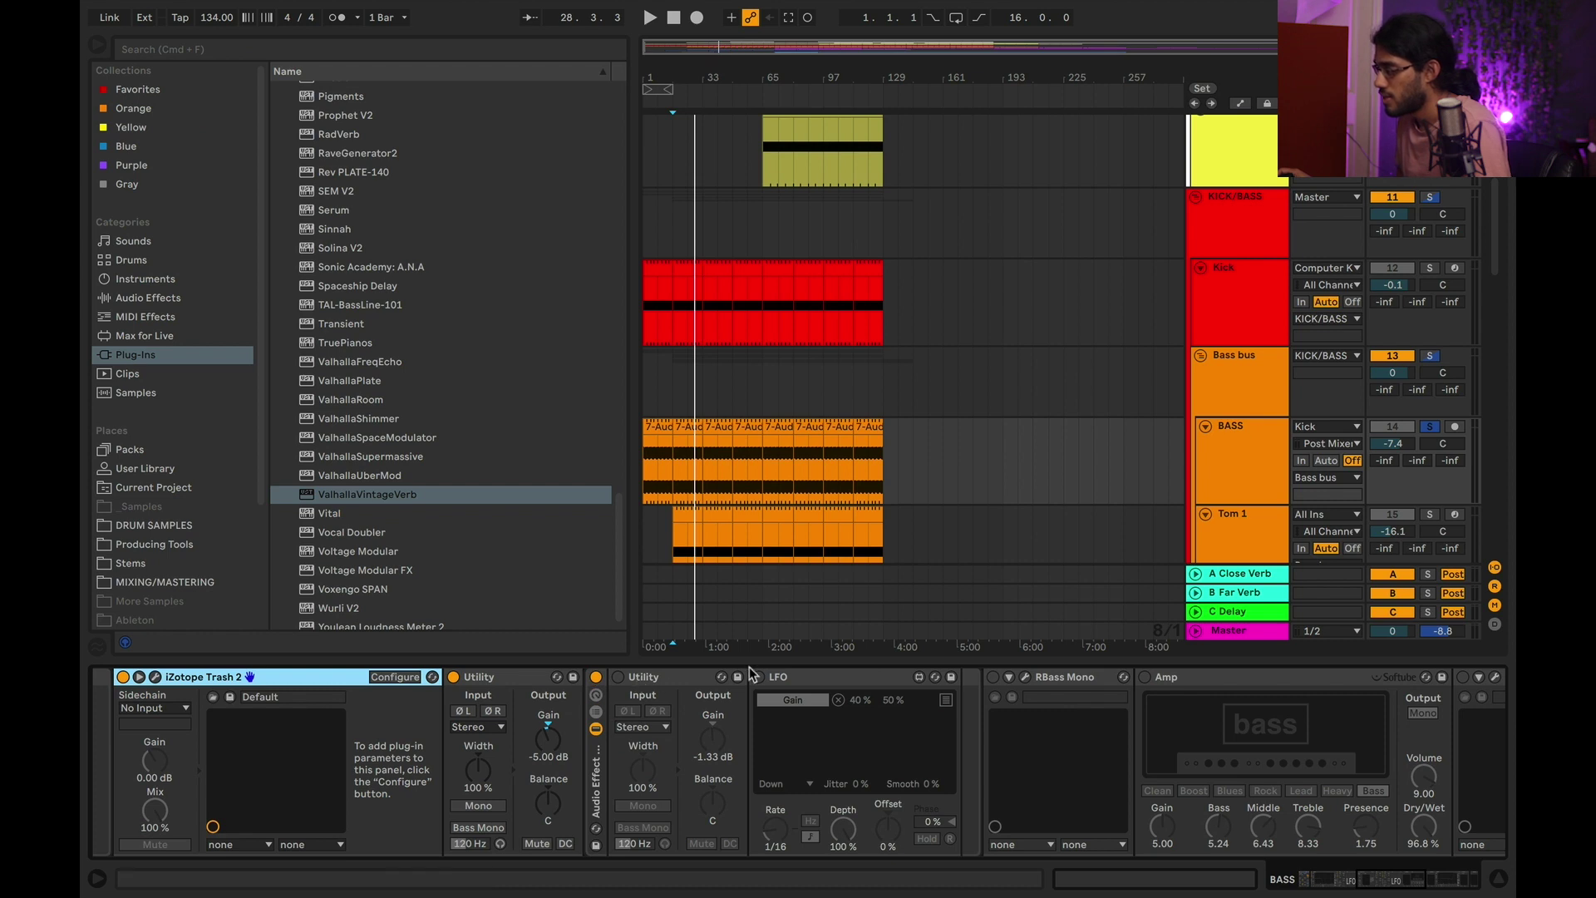
{"action": "left_click", "coordinate": [759, 677]}
{"action": "left_click", "coordinate": [619, 677]}
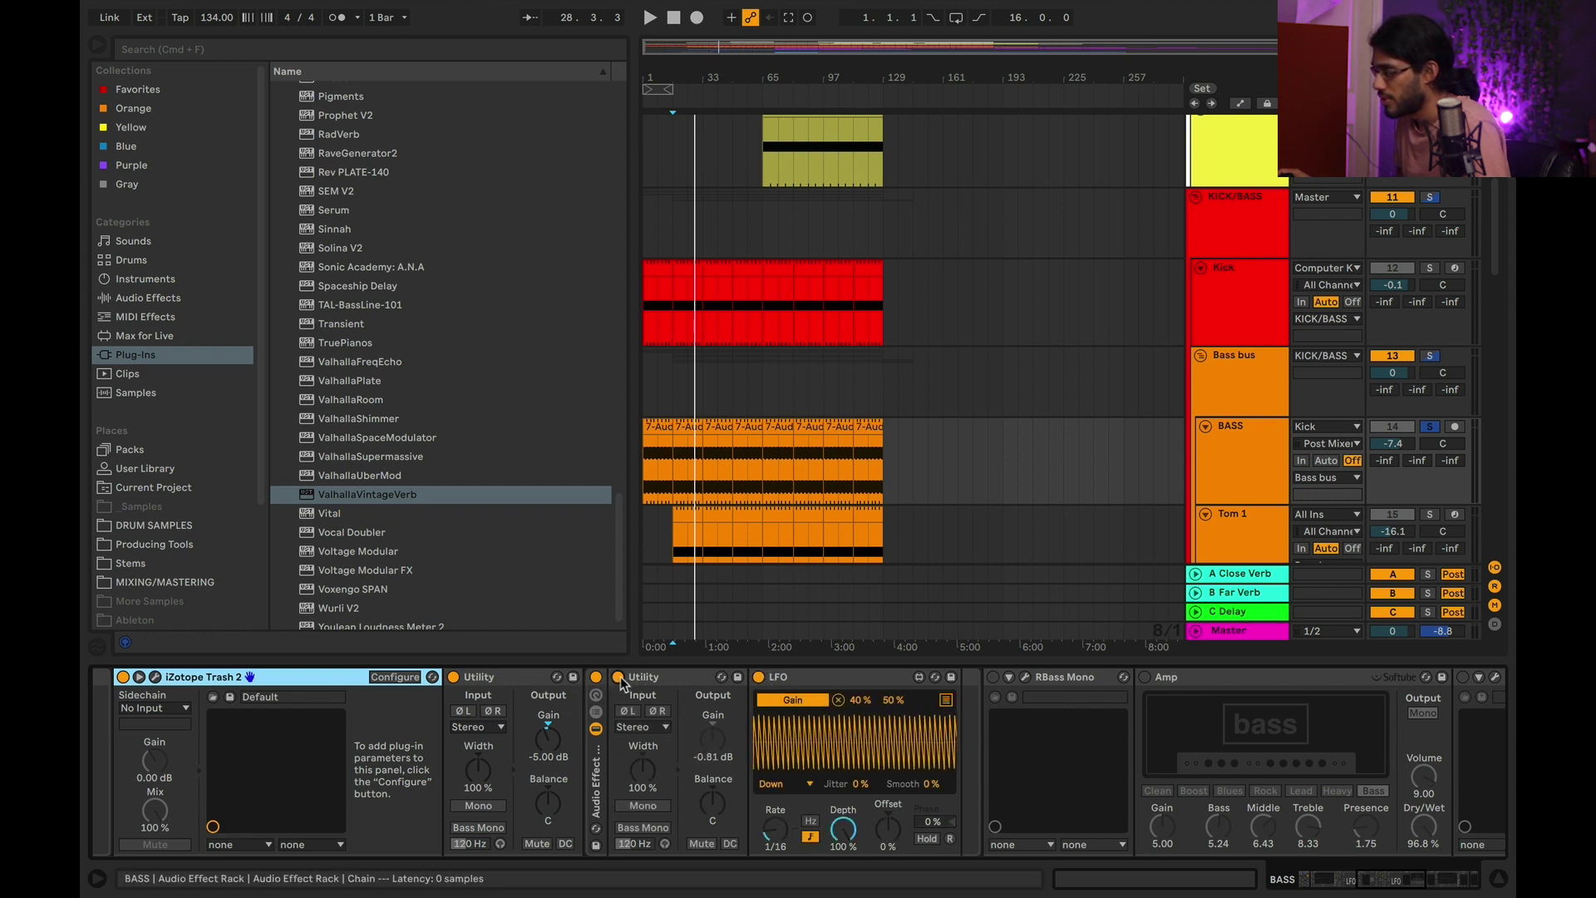
{"action": "left_click", "coordinate": [641, 677]}
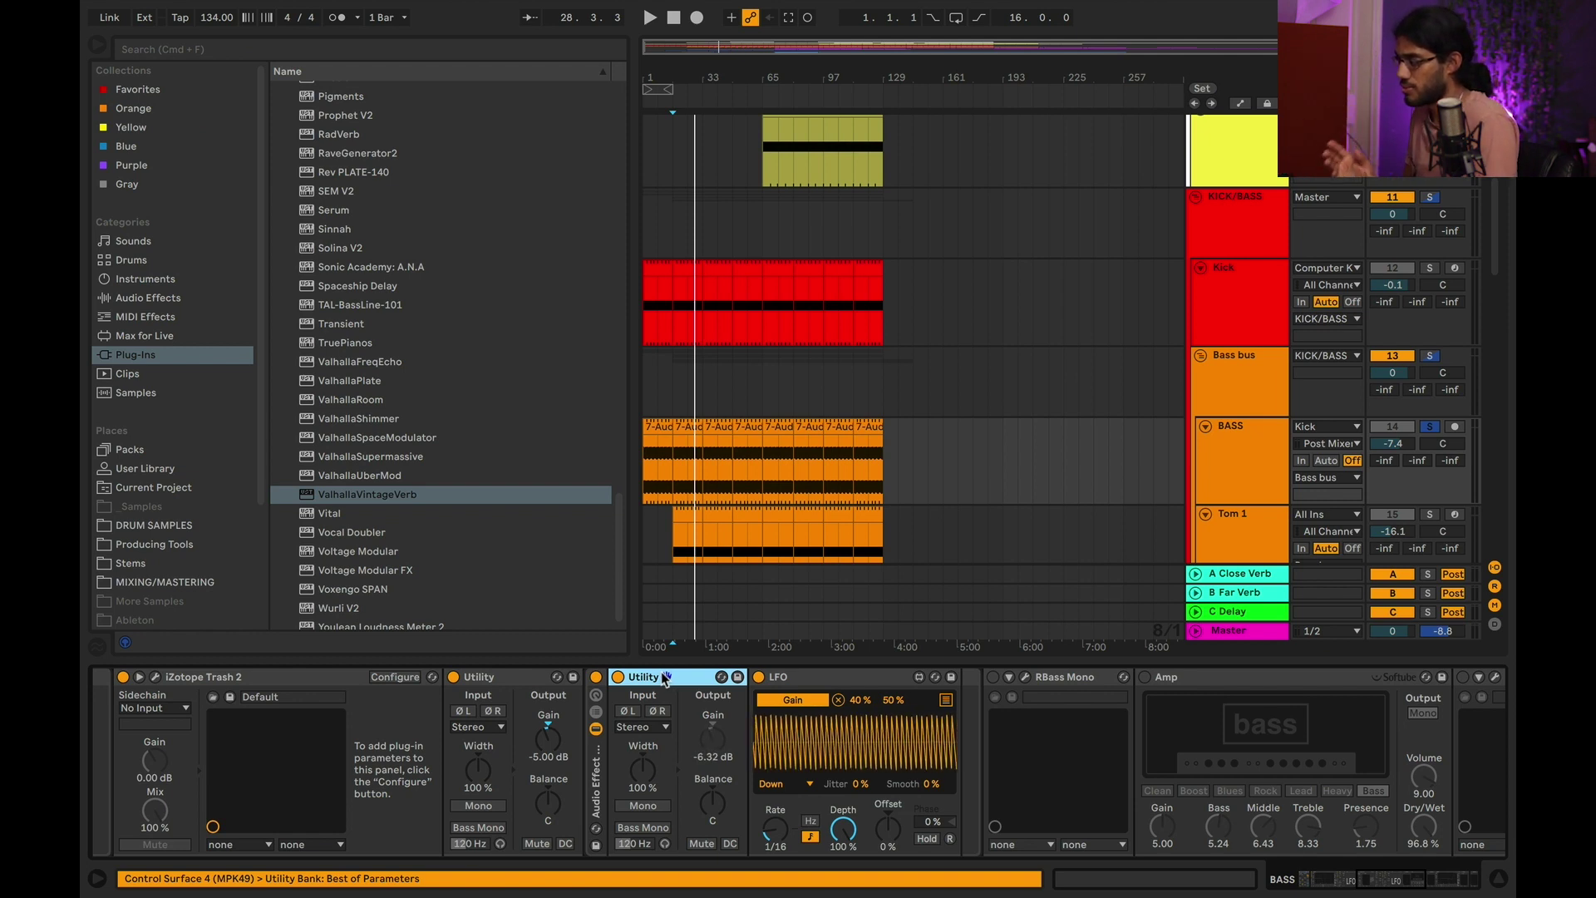
Play the bass while toggling the second Utility and LFO rack, stop playback, and point out that rack's Utility Gain.
{"action": "left_click", "coordinate": [260, 687]}
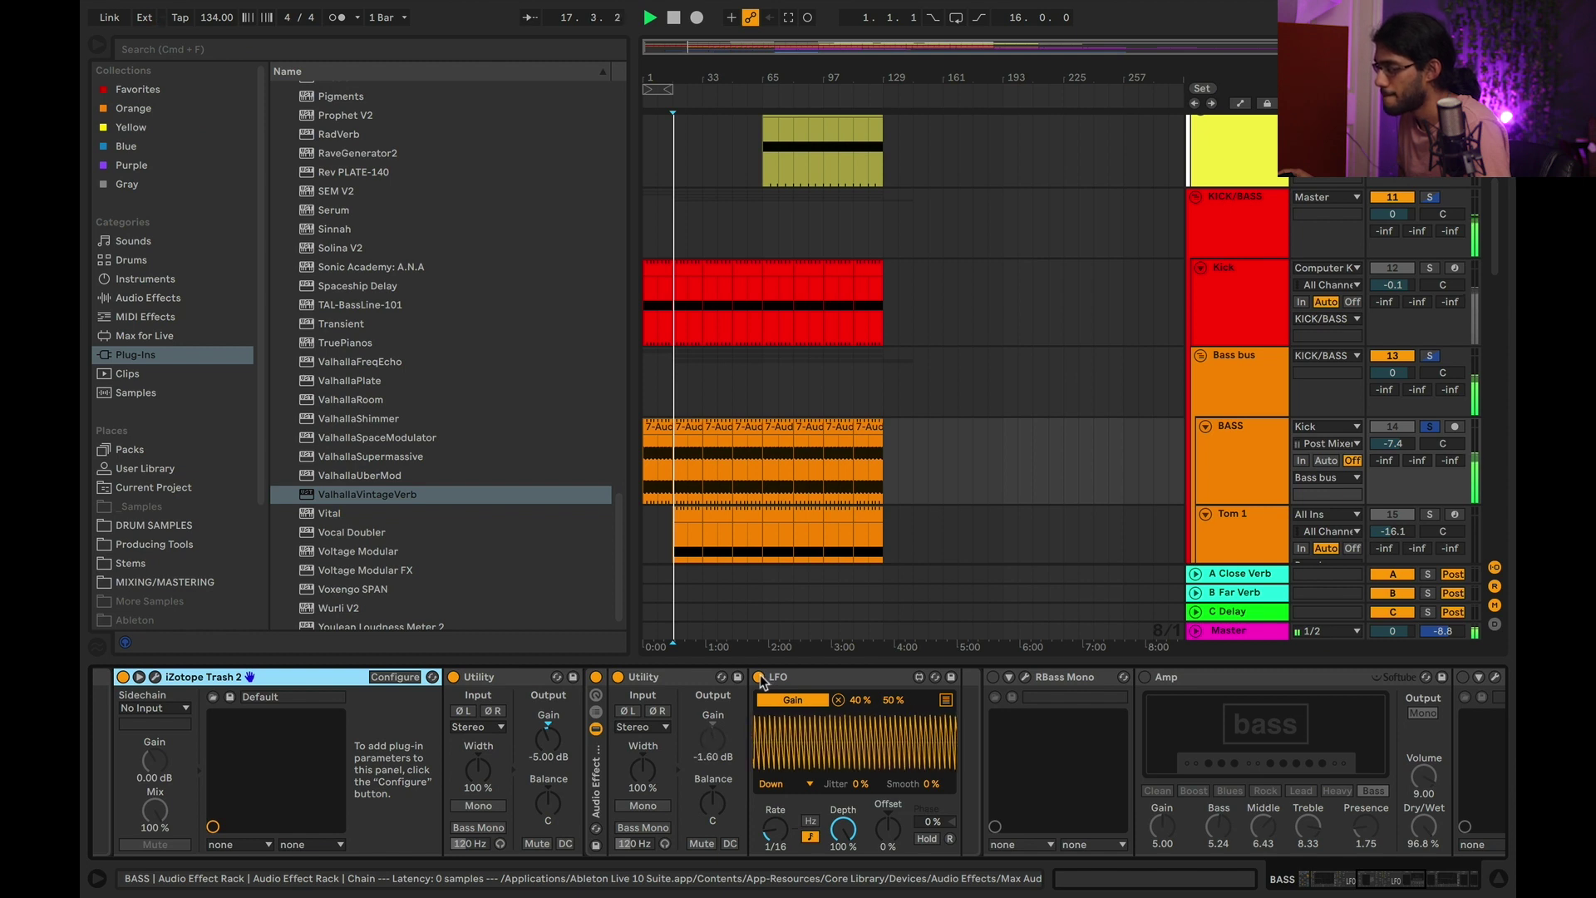
{"action": "left_click", "coordinate": [595, 679]}
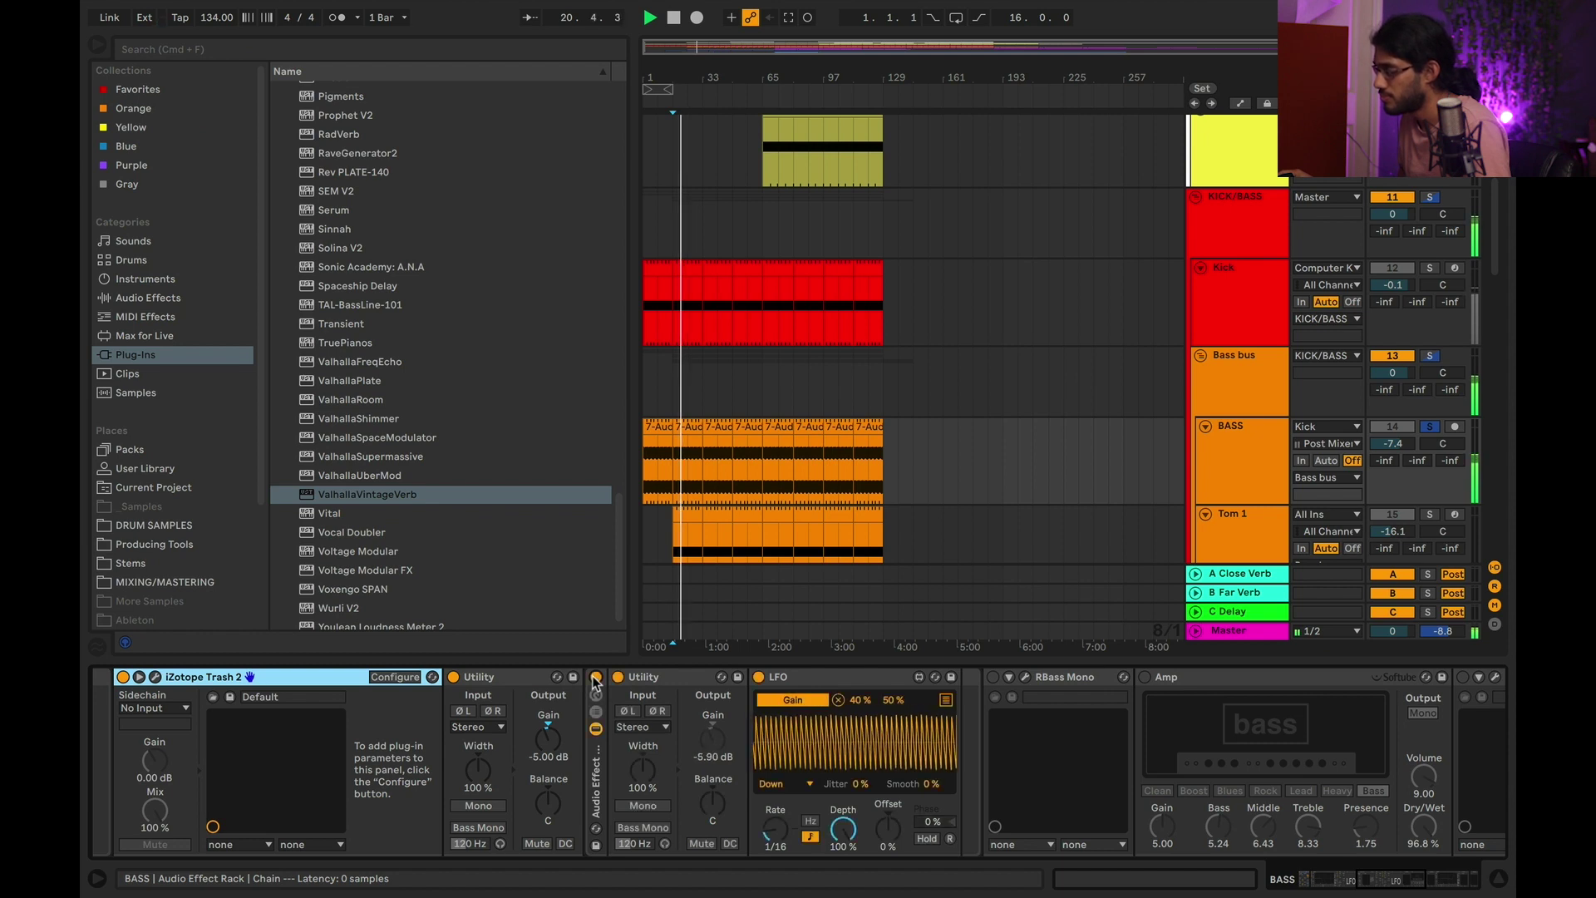
{"action": "scroll", "coordinate": [622, 737], "scroll_direction": "right", "scroll_amount": 5}
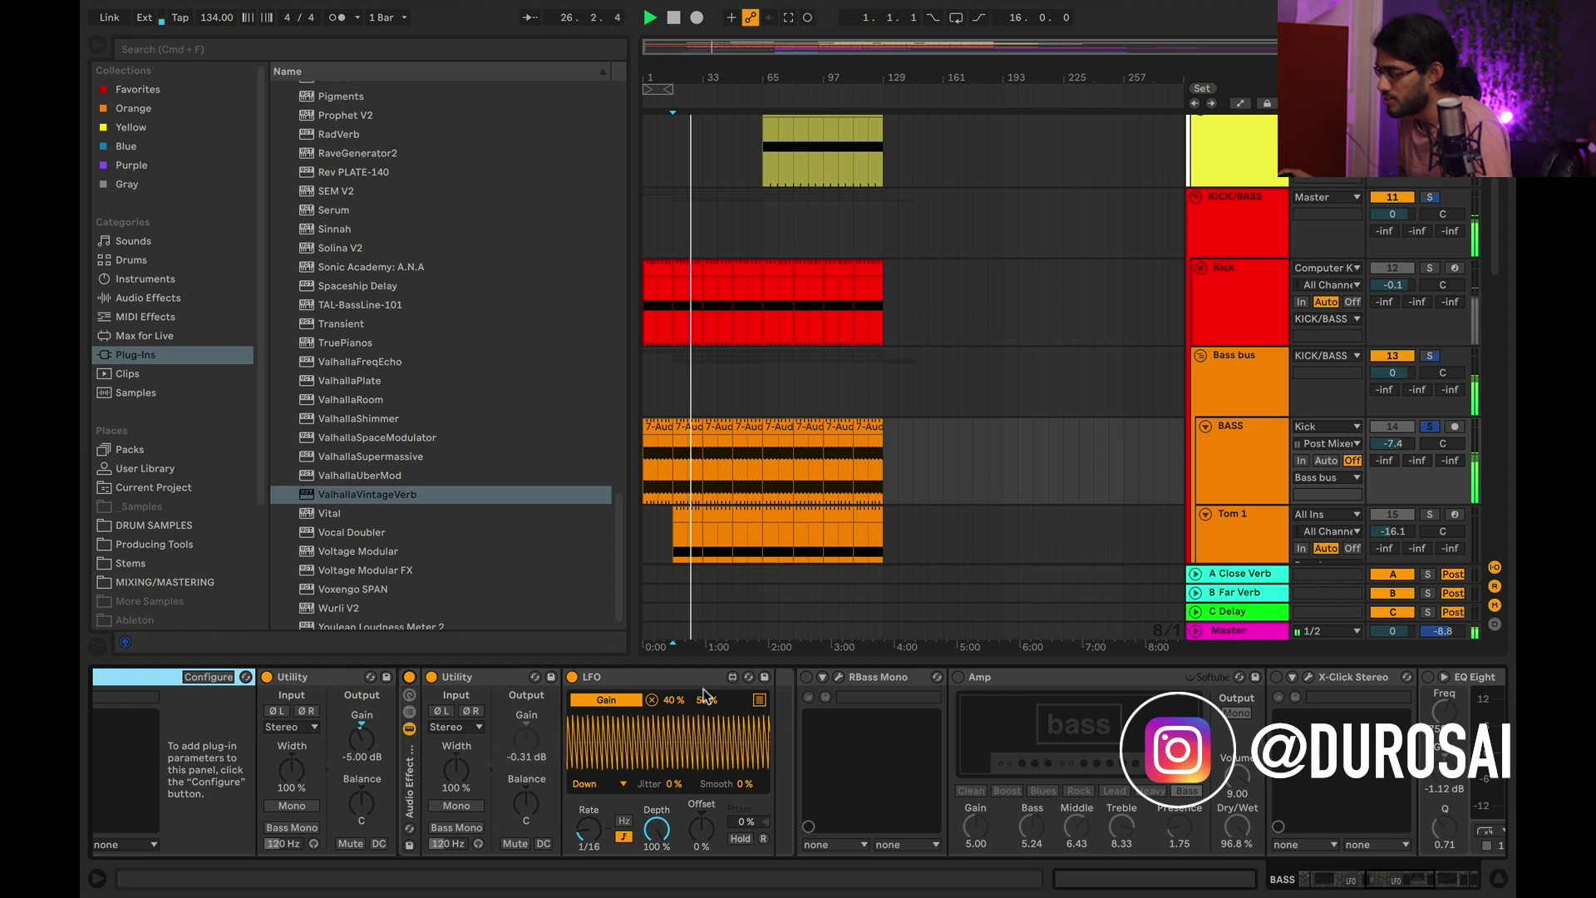
{"action": "key", "text": "space"}
{"action": "left_click", "coordinate": [528, 742]}
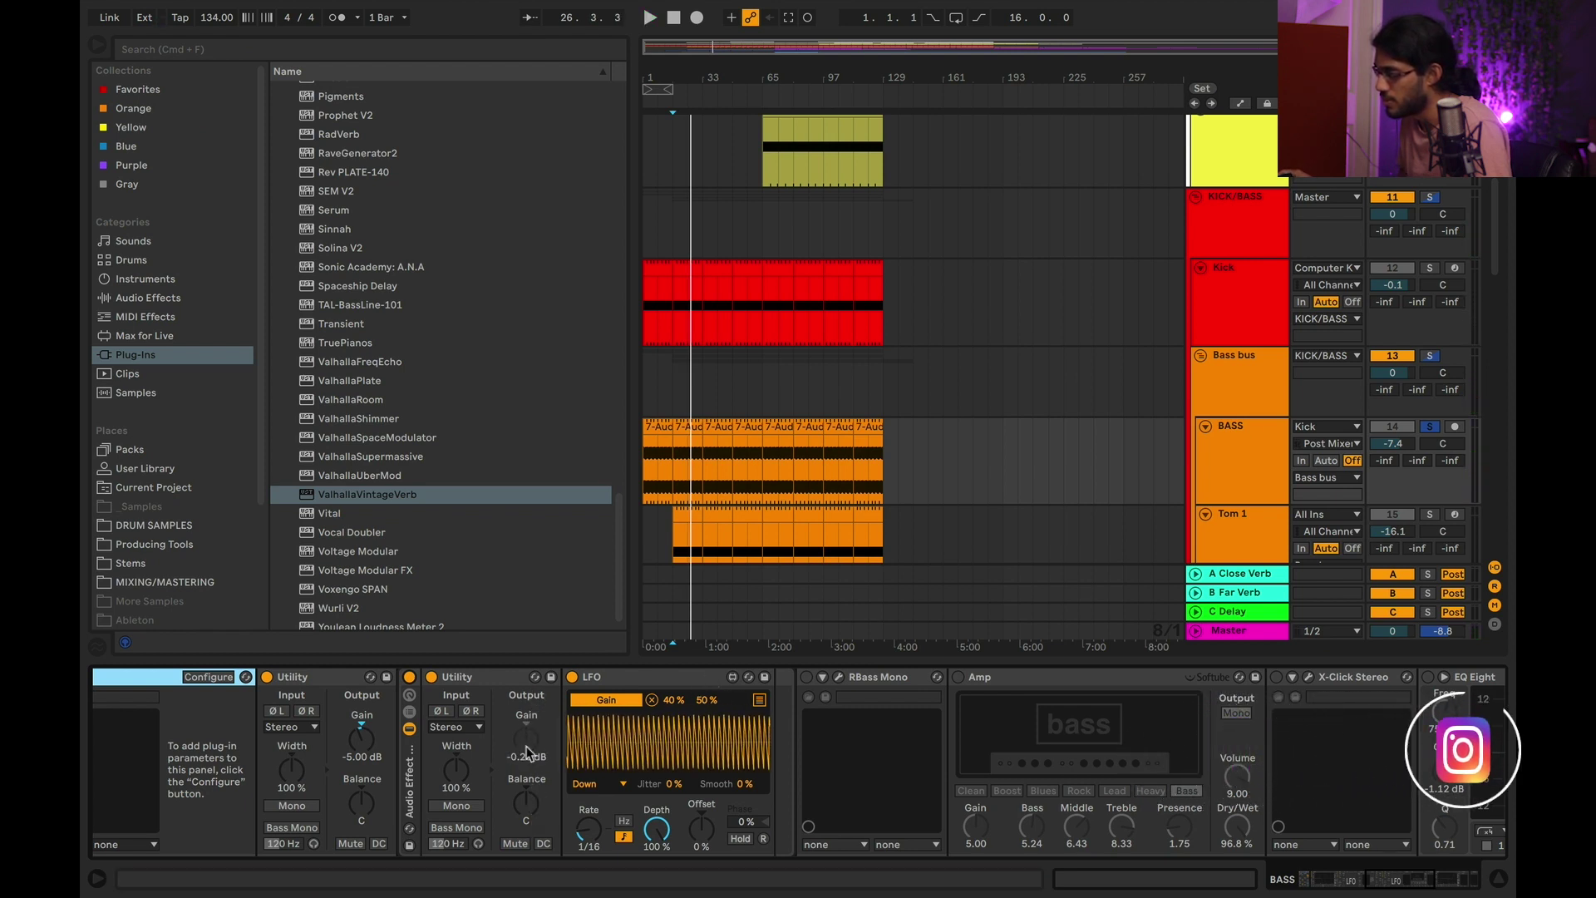
{"action": "scroll", "coordinate": [731, 740], "scroll_direction": "right", "scroll_amount": 3}
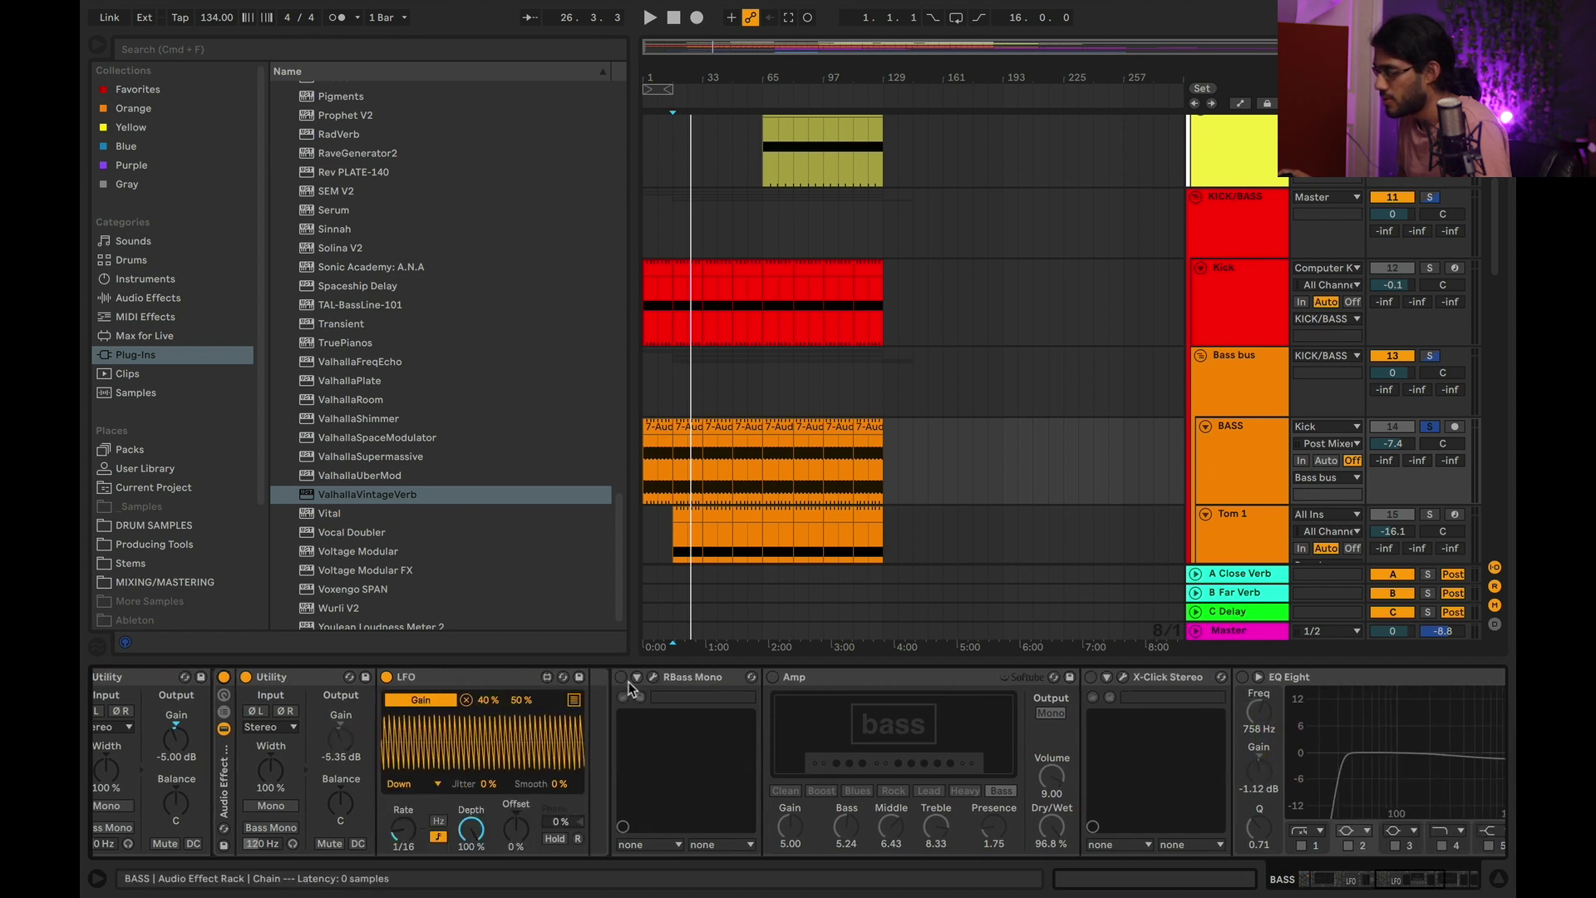
Play the bass, turn on RBass Mono on the BASS track, open its editor and stop playback to show the Frequency setting.
{"action": "key", "text": "space"}
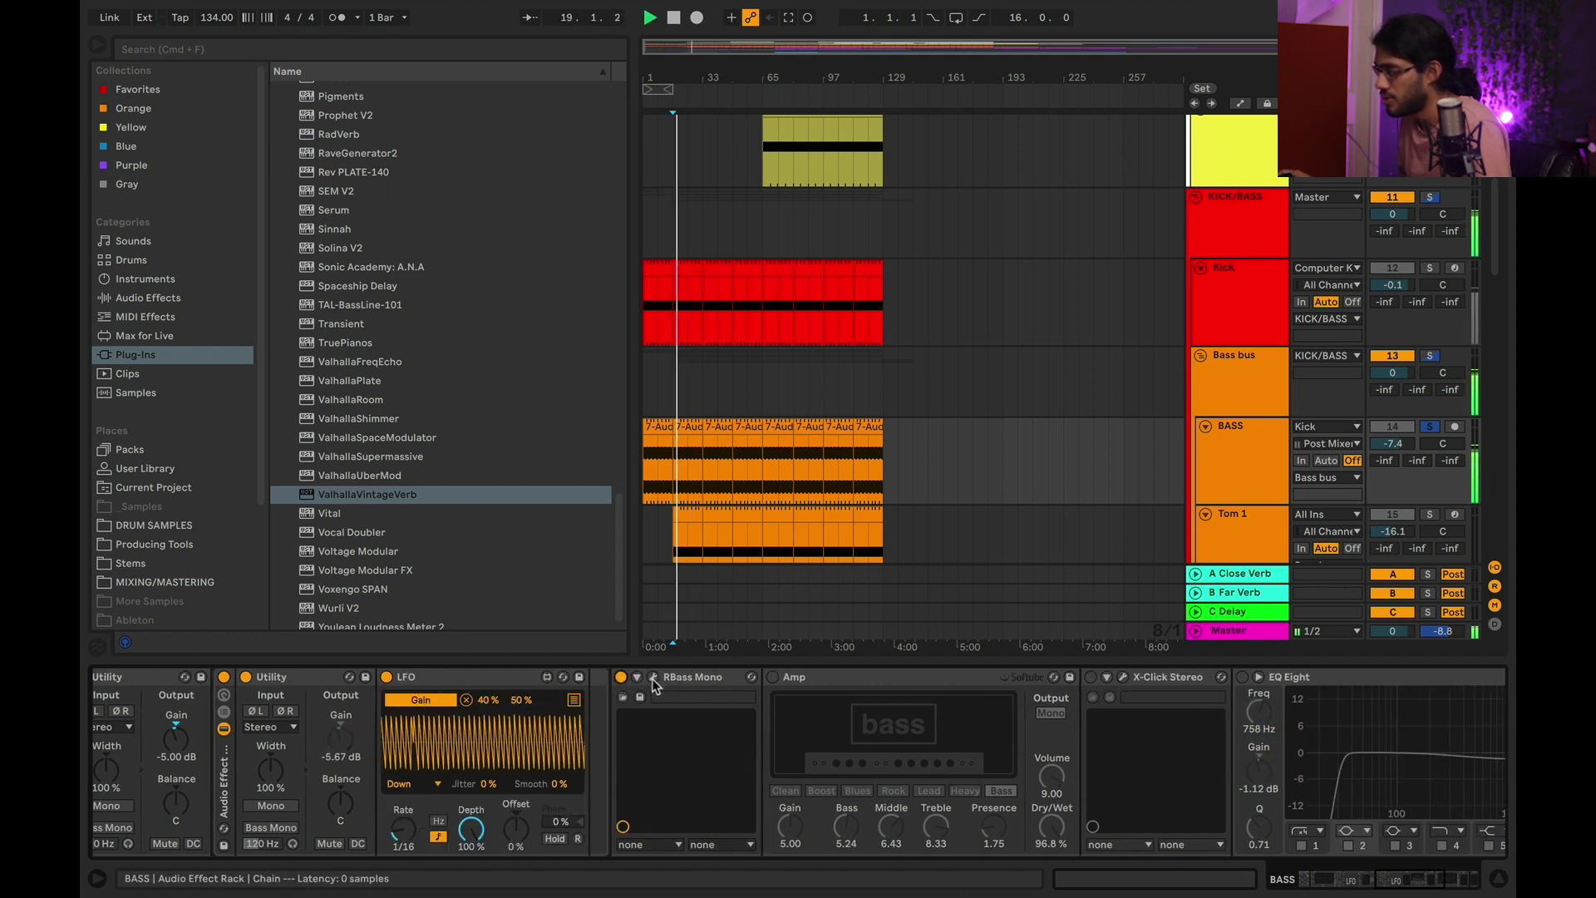
{"action": "left_click", "coordinate": [654, 680]}
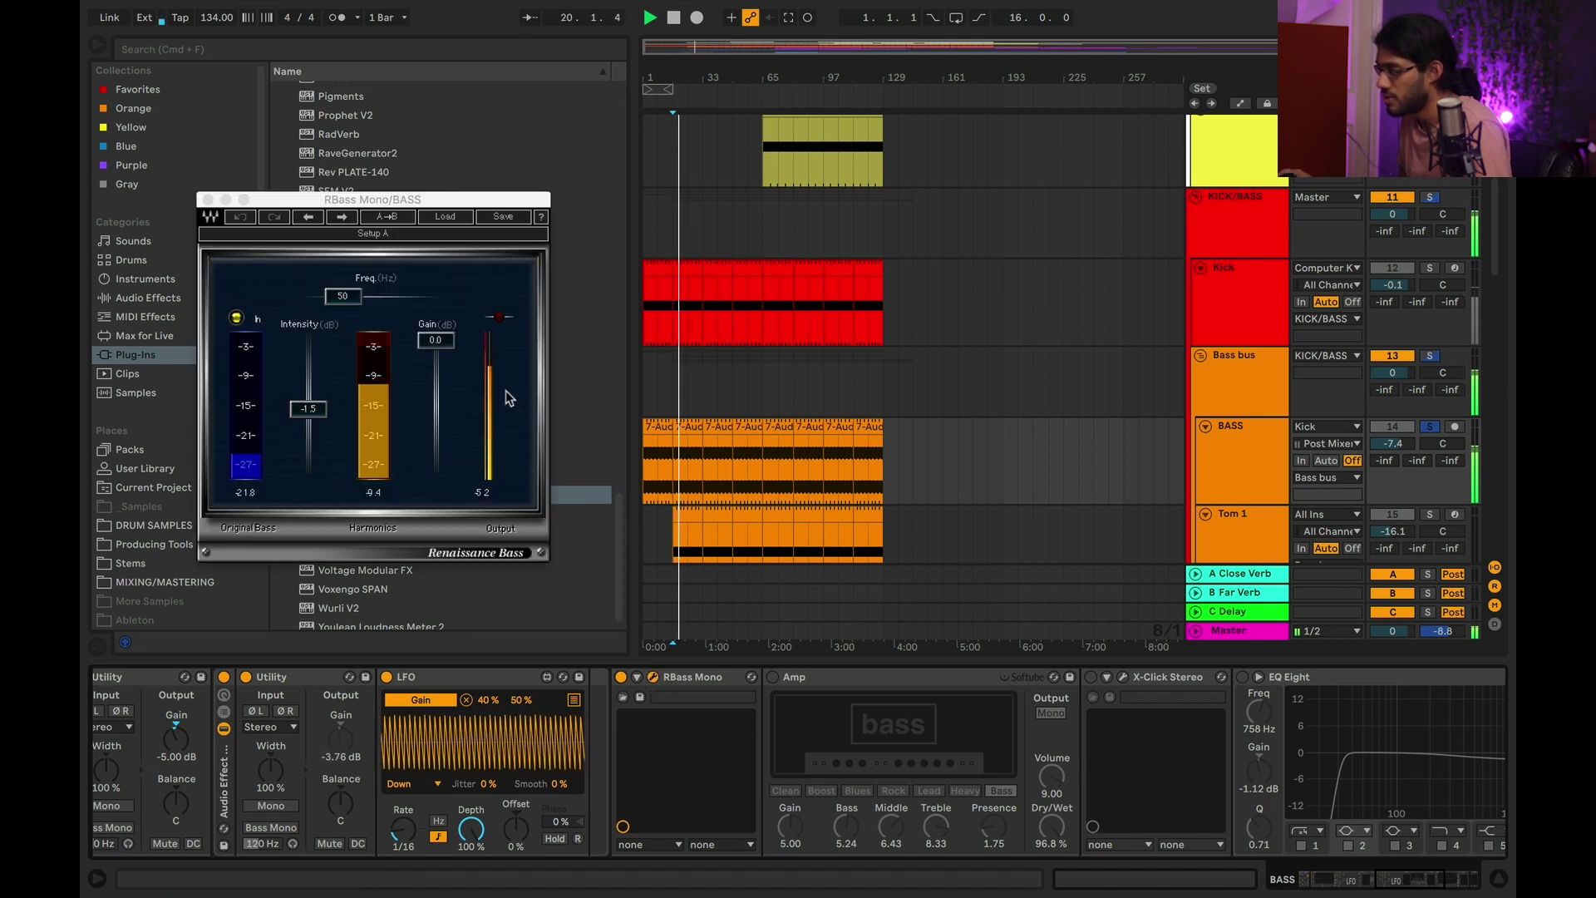
{"action": "key", "text": "space"}
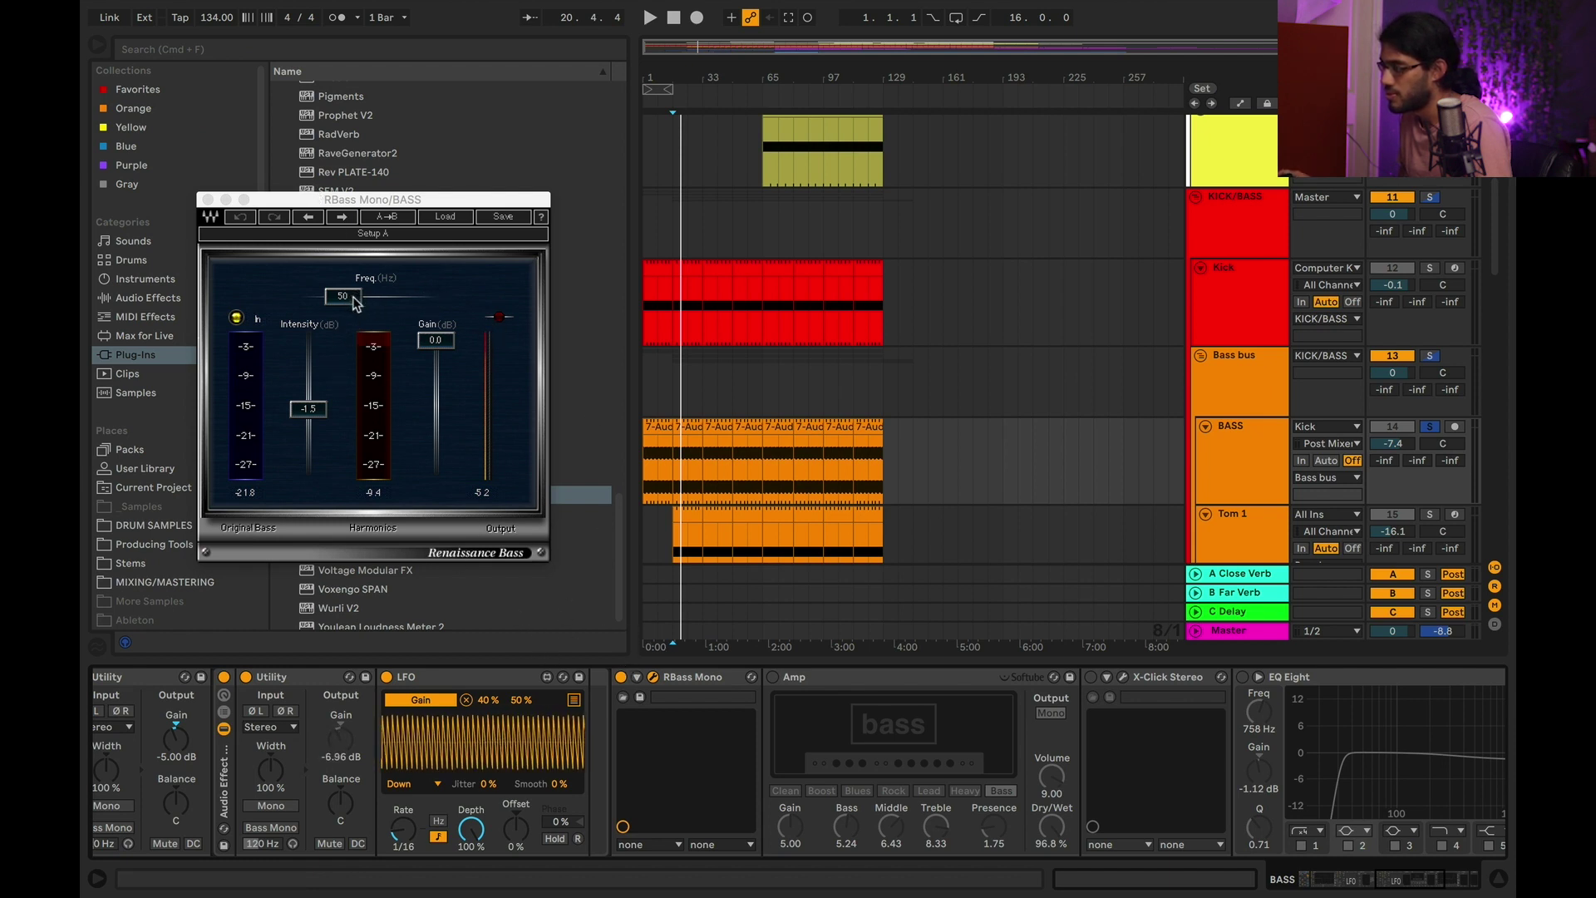
{"action": "left_click_drag", "start_coordinate": [390, 200], "coordinate": [493, 188]}
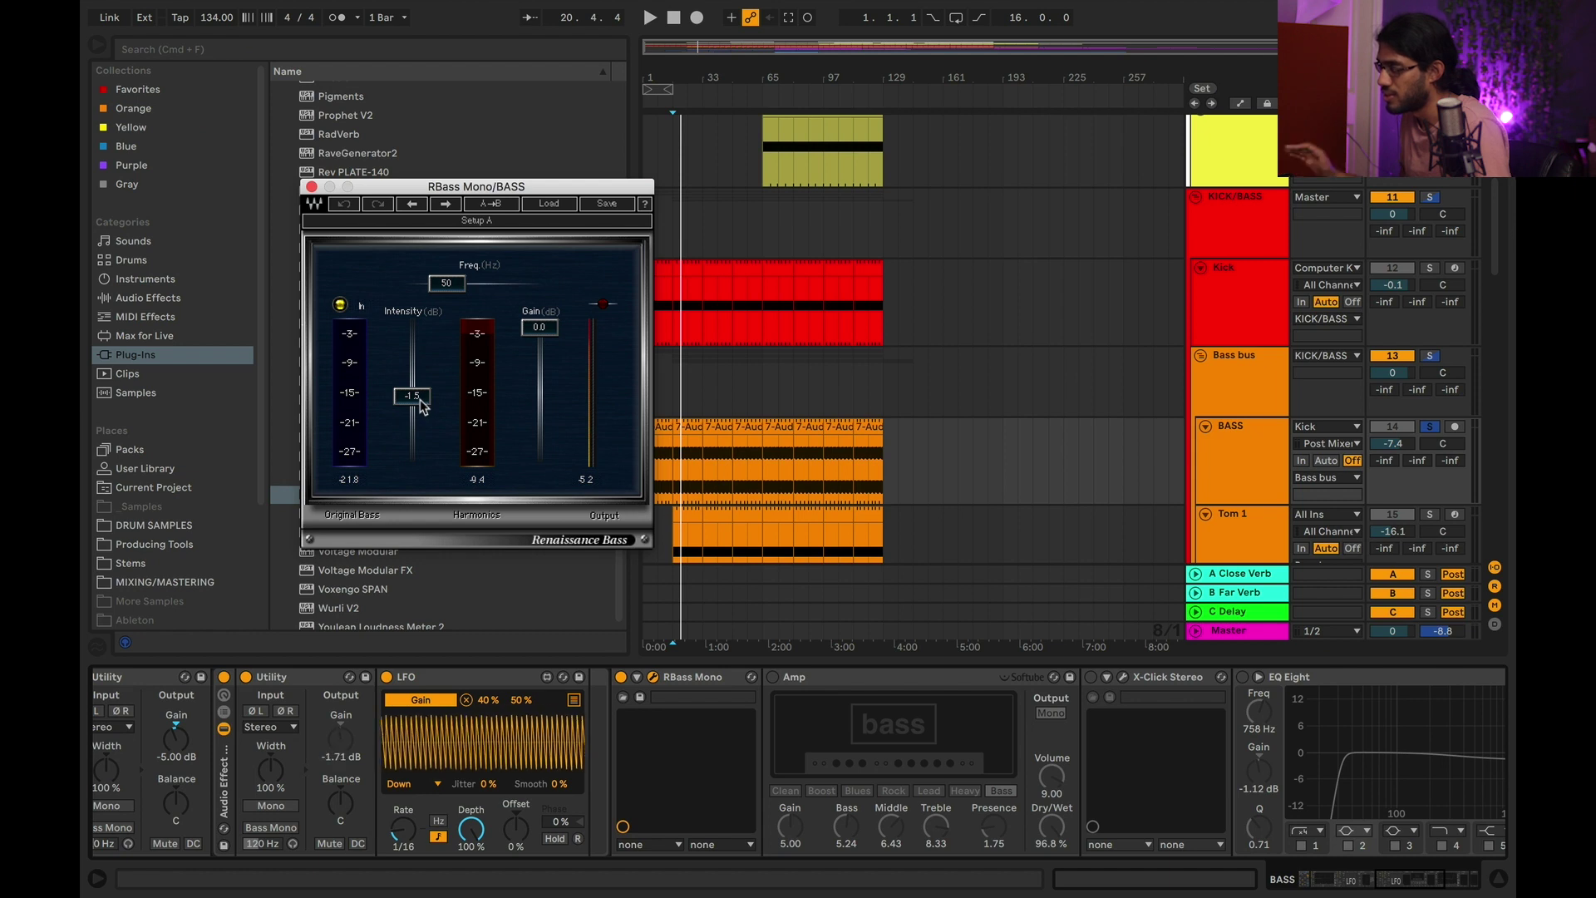
Audition the bass with RBass Mono again, stop playback and collapse the unused Amp device, leaving it off.
{"action": "key", "text": "space"}
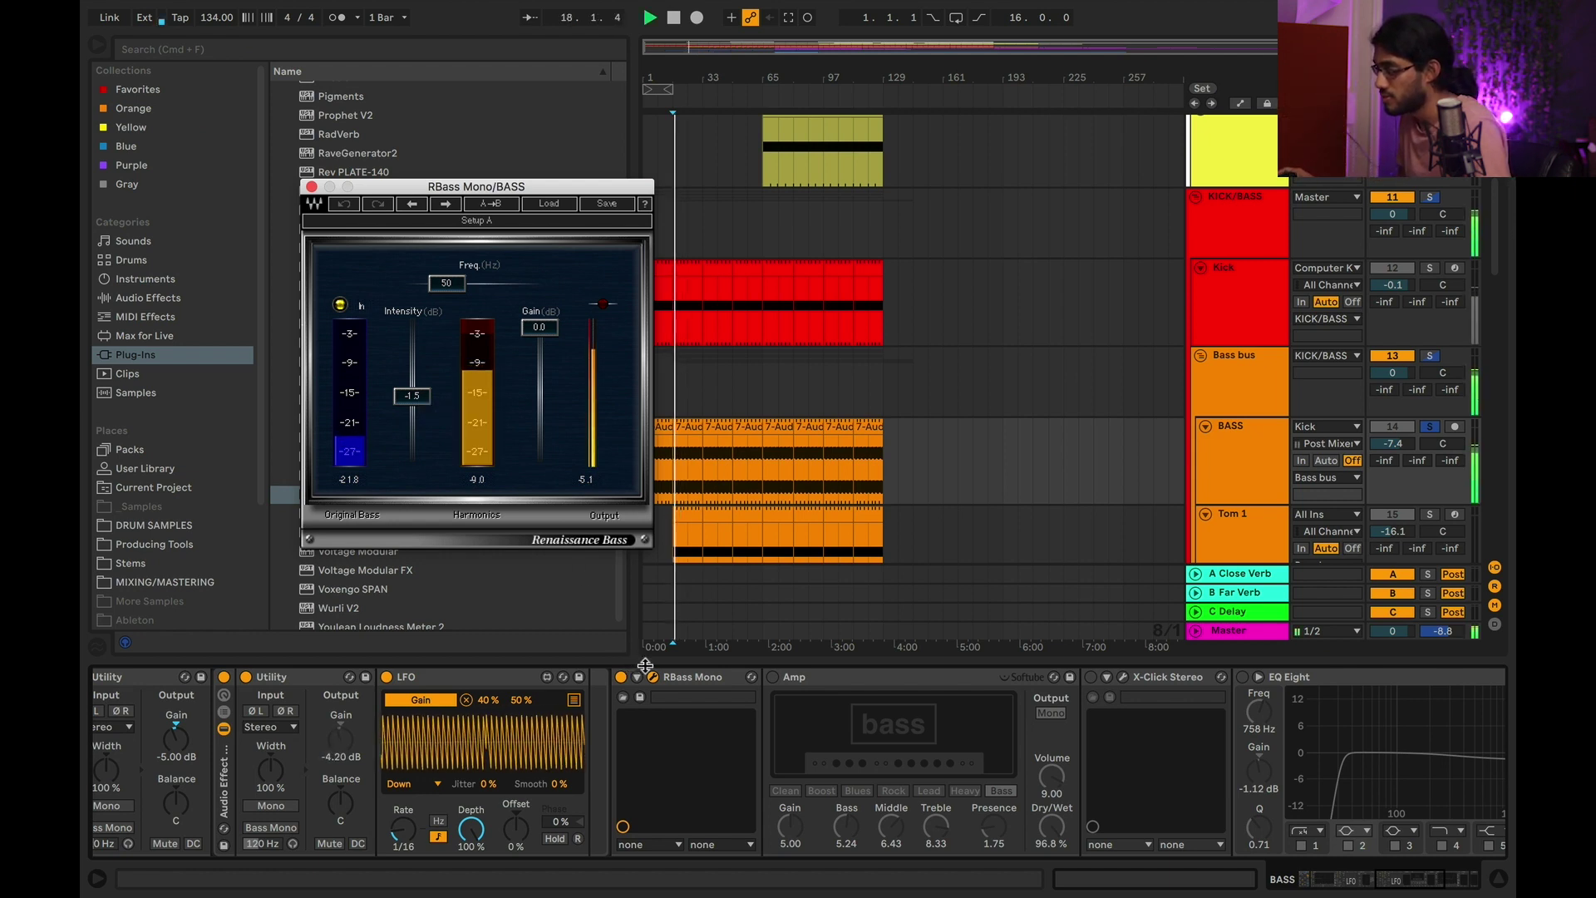
{"action": "scroll", "coordinate": [711, 746], "scroll_direction": "right", "scroll_amount": 2}
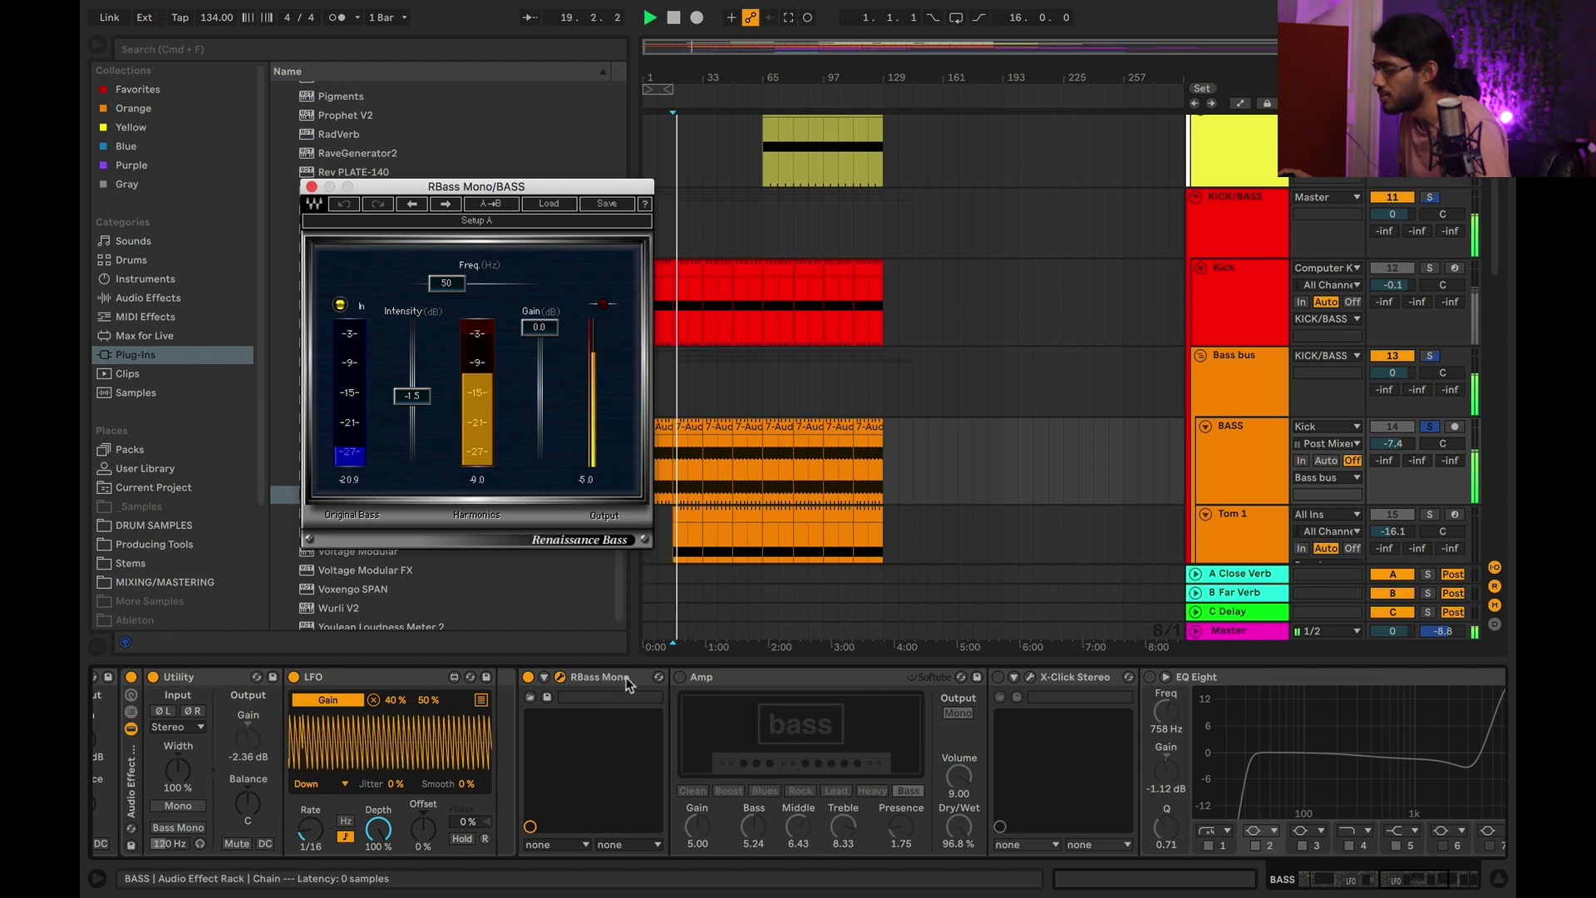
{"action": "scroll", "coordinate": [616, 686], "scroll_direction": "right", "scroll_amount": 2}
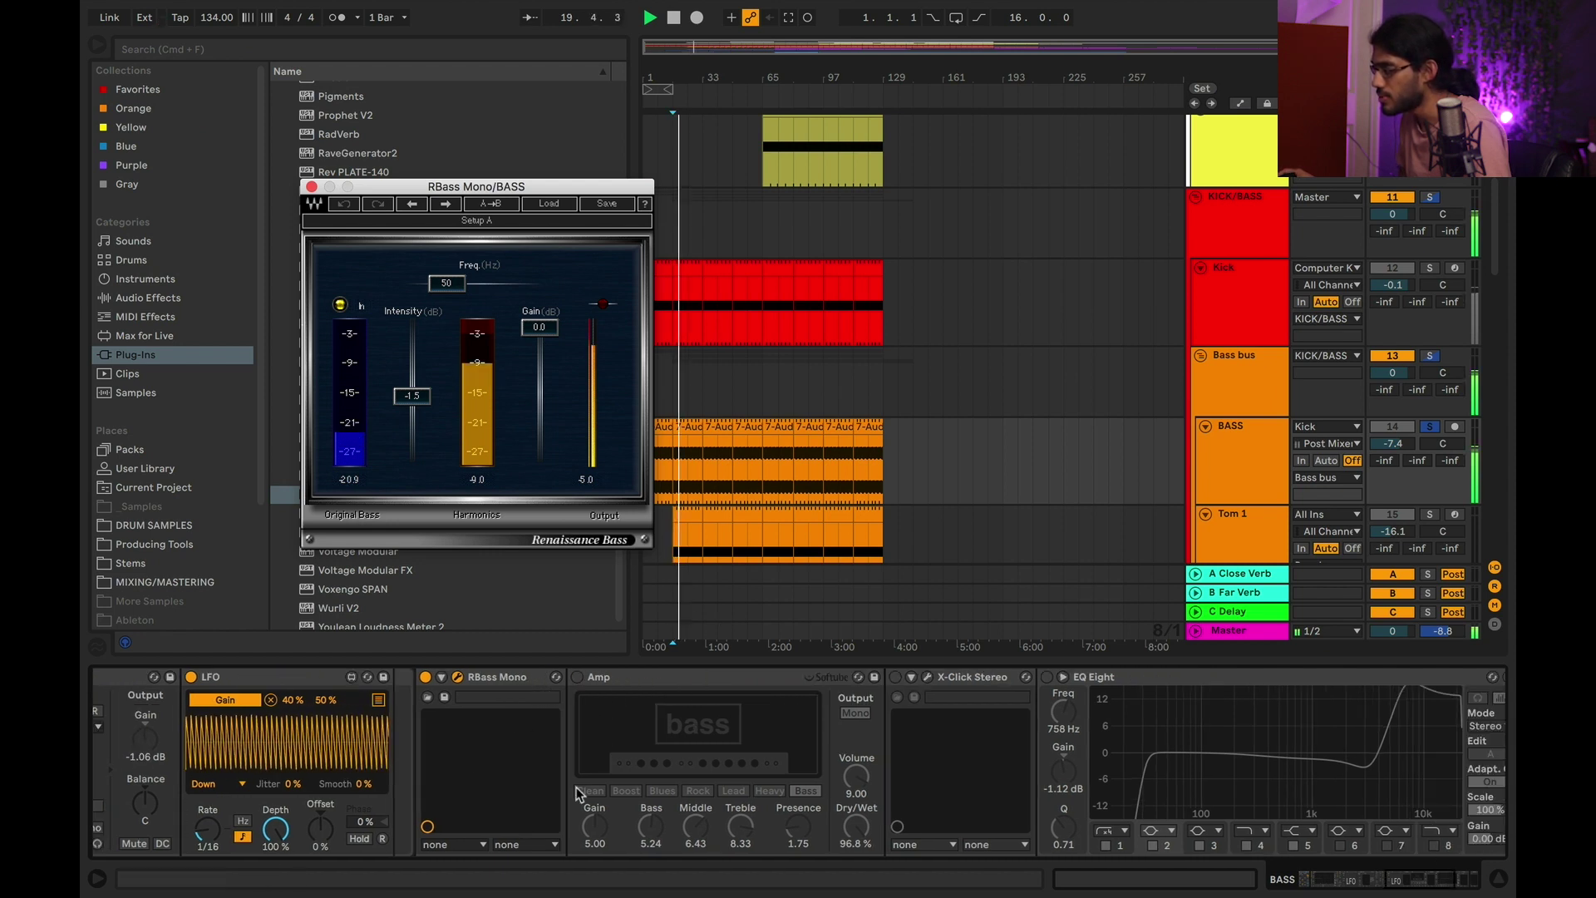
{"action": "left_click", "coordinate": [686, 680]}
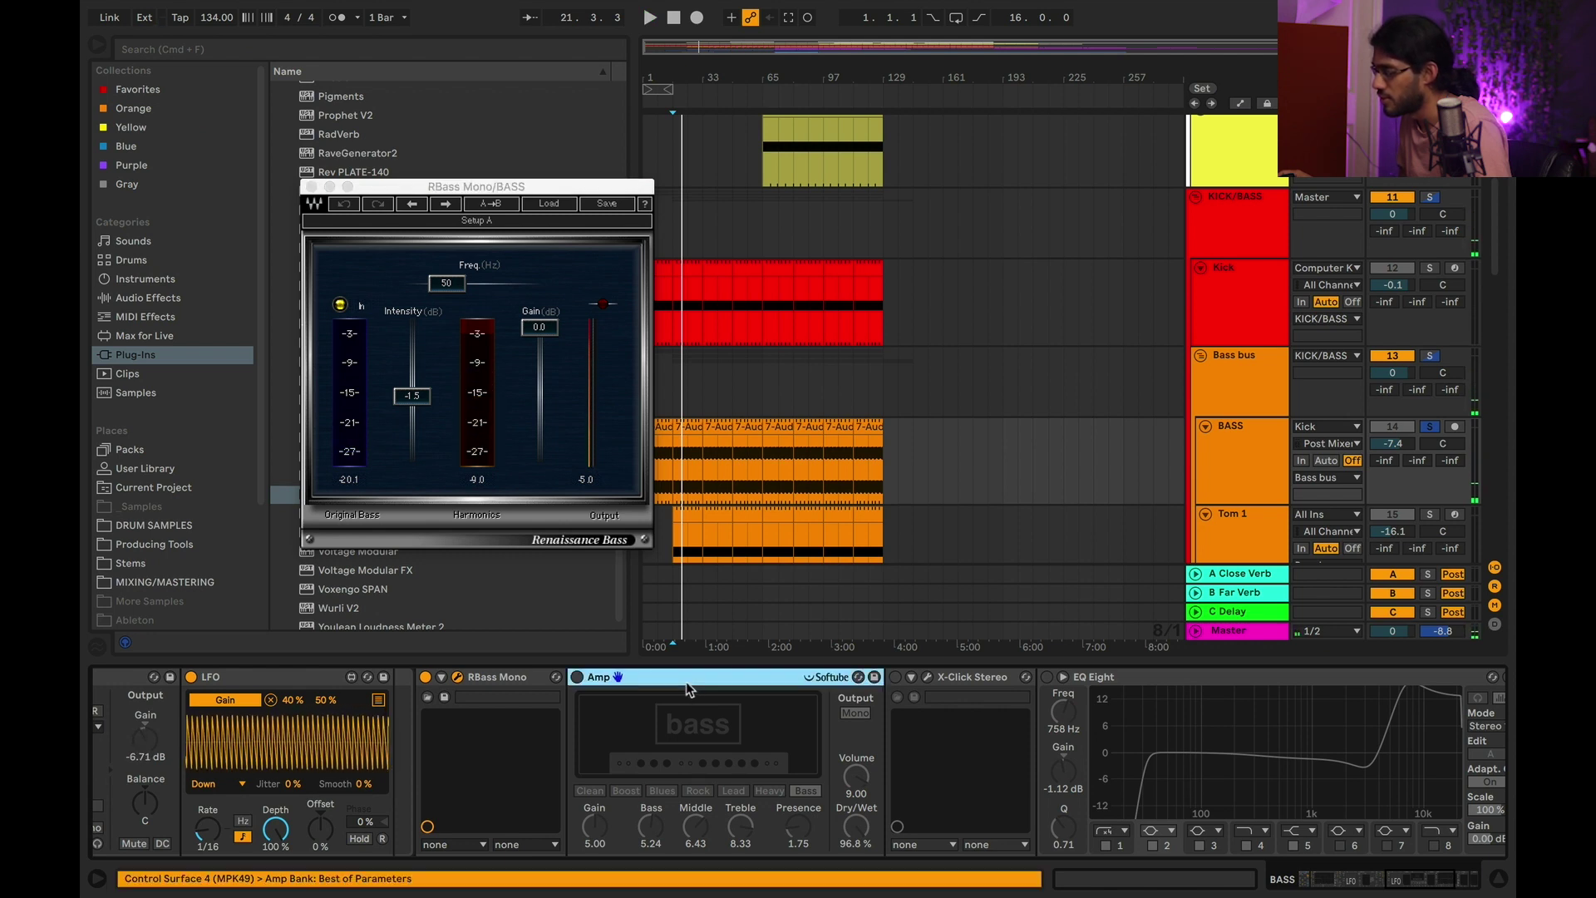
{"action": "double_click", "coordinate": [685, 682]}
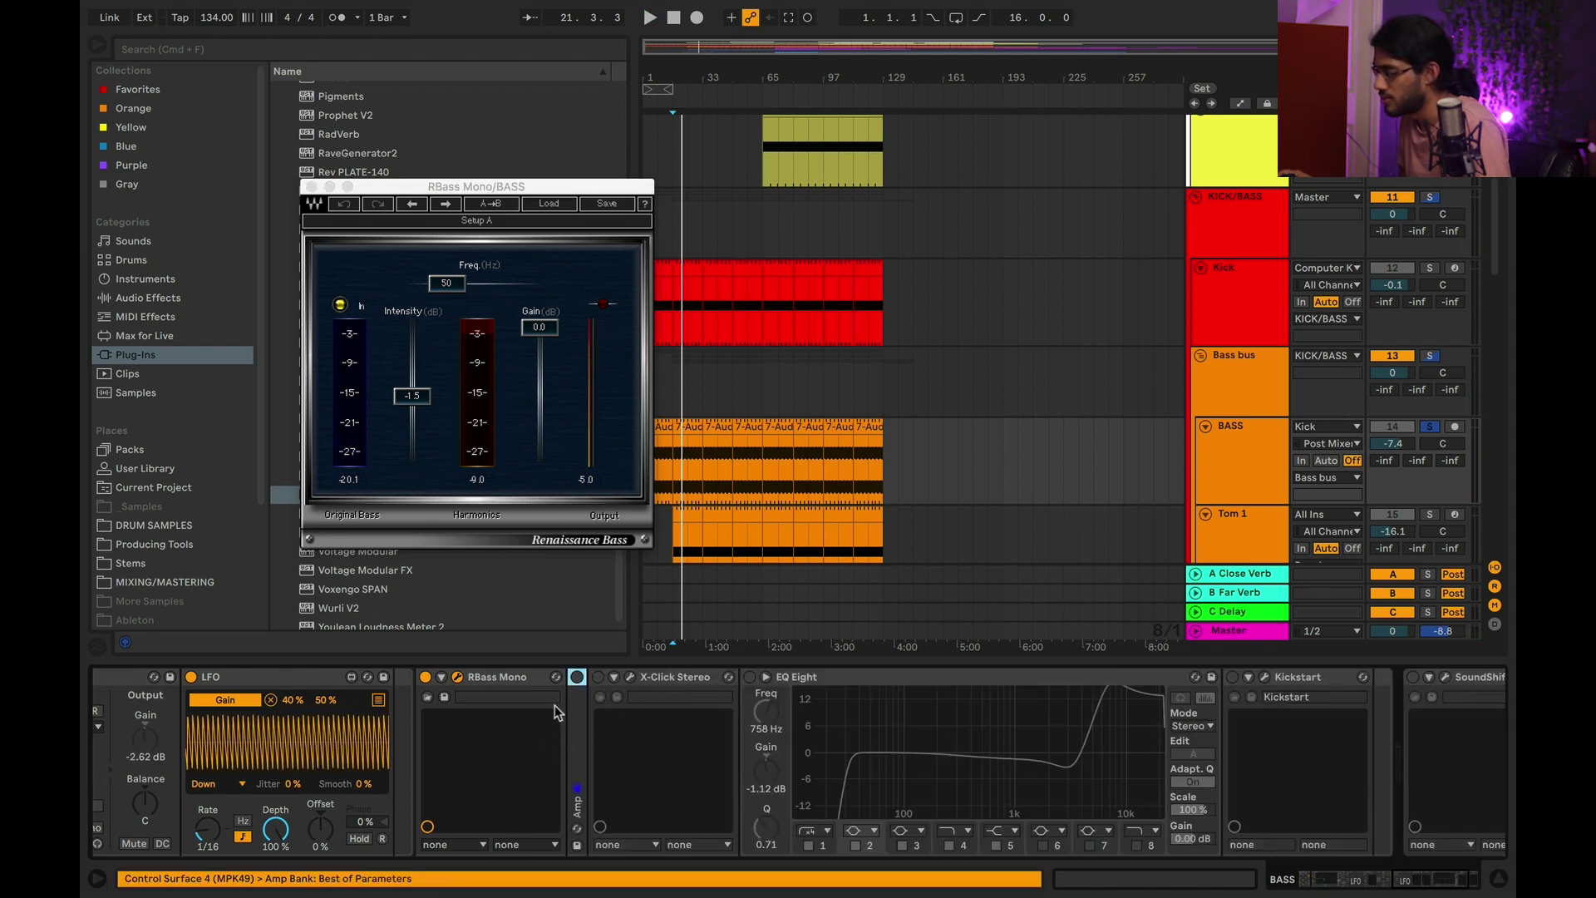
Turn on X-Click Stereo while the bass plays, open its editor and reposition it, closing the RBass Mono editor.
{"action": "key", "text": "space"}
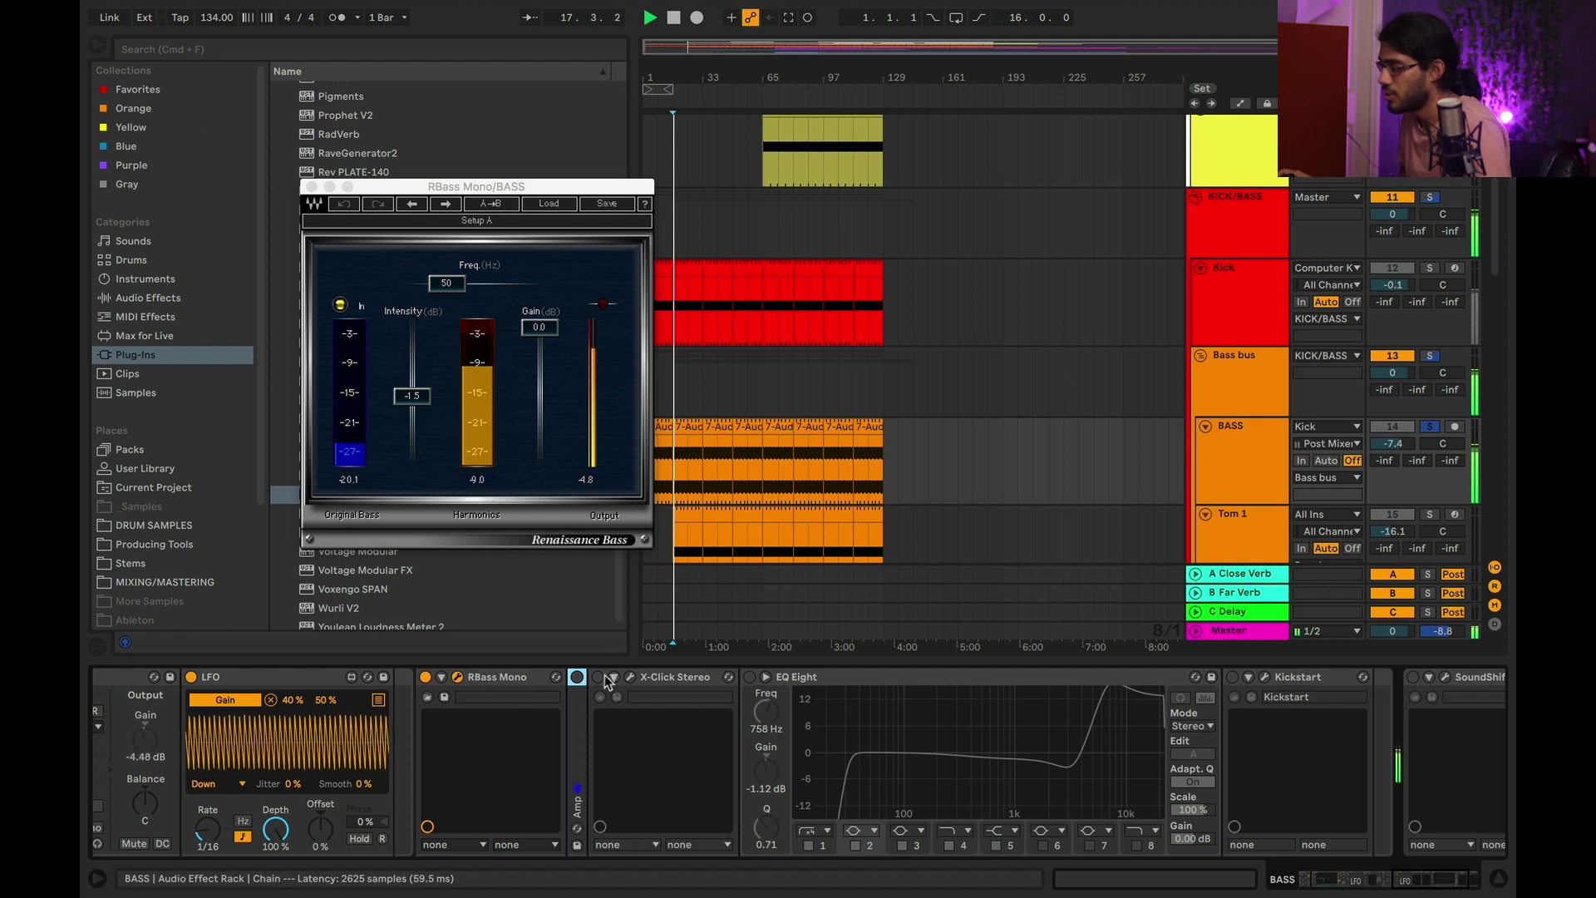
{"action": "left_click", "coordinate": [668, 678]}
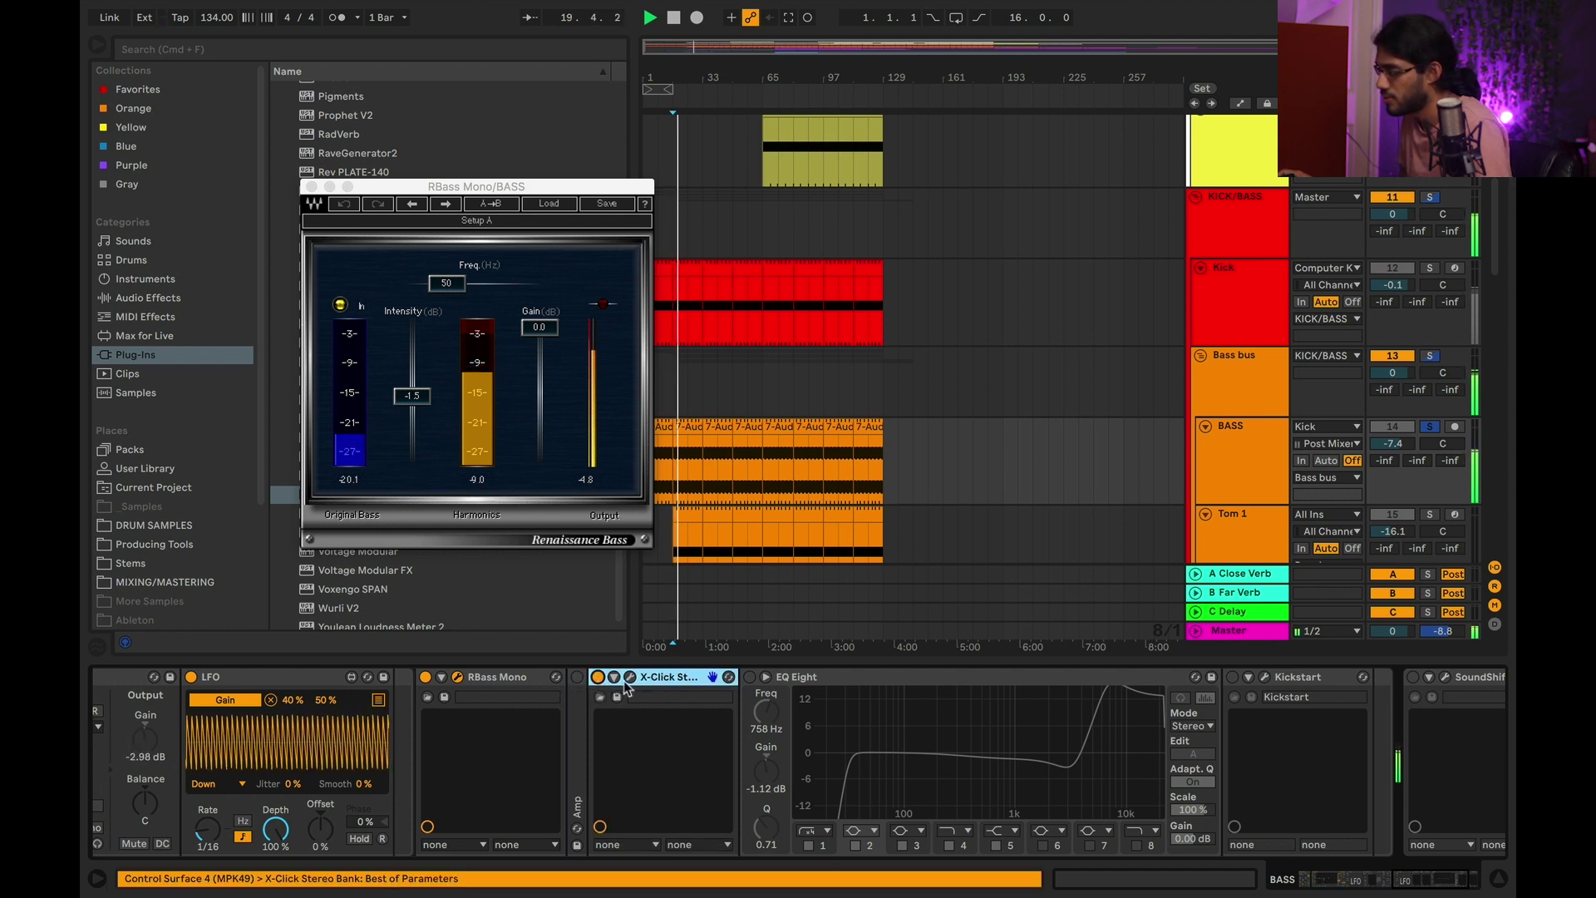
{"action": "left_click", "coordinate": [629, 678]}
{"action": "left_click_drag", "start_coordinate": [453, 198], "coordinate": [645, 210]}
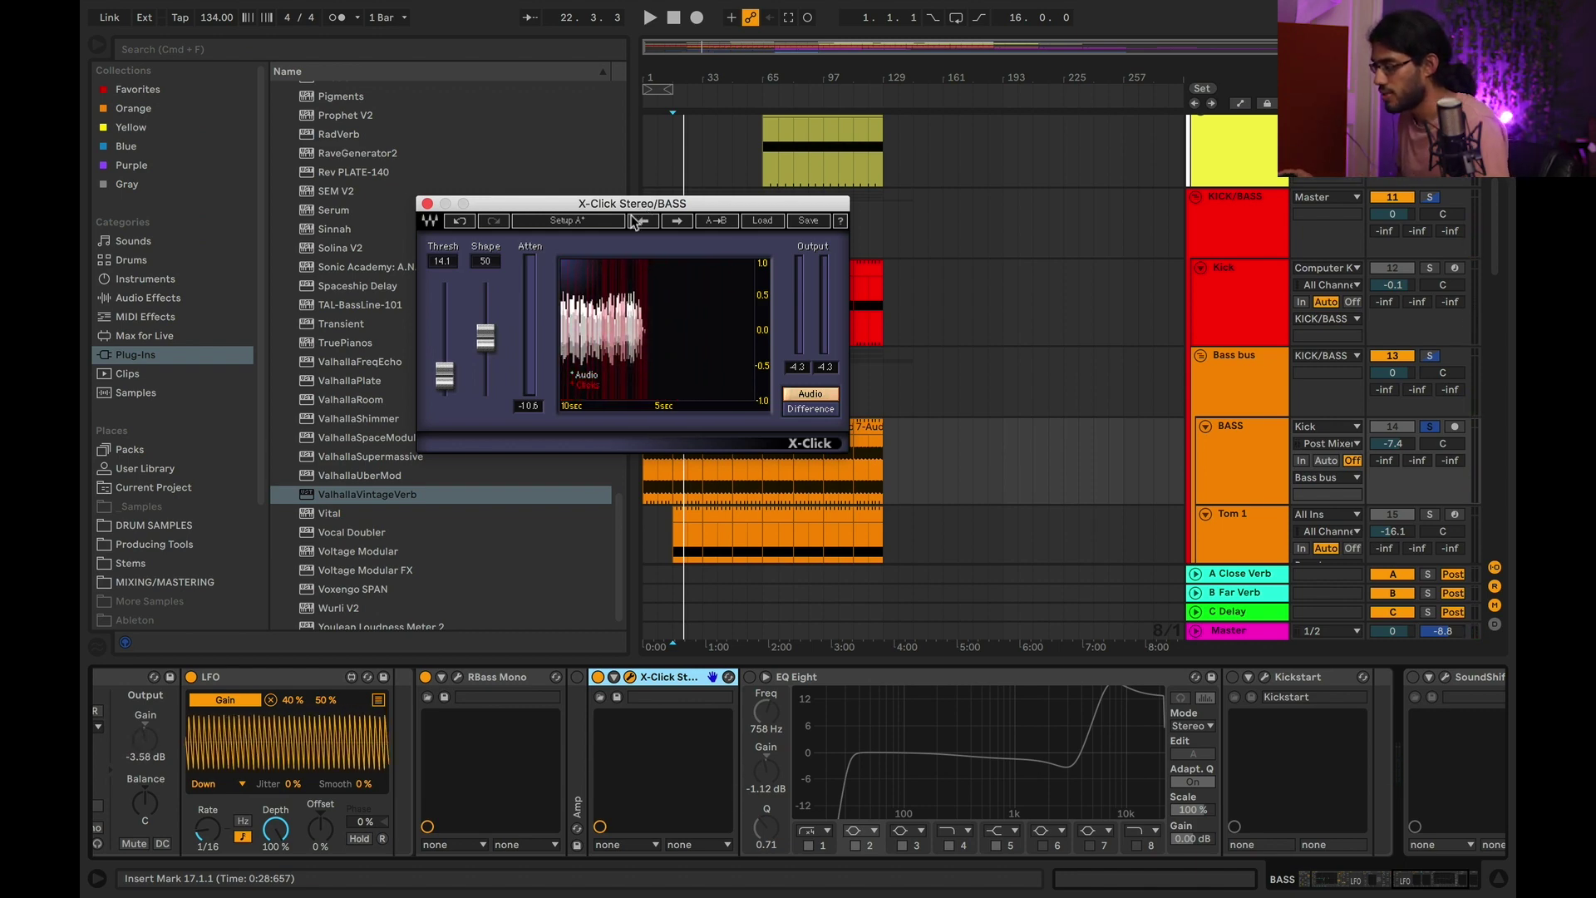
Review the BASS devices ahead of X-Click back to Trash 2 and return to X-Click Stereo.
{"action": "scroll", "coordinate": [526, 697], "scroll_direction": "left", "scroll_amount": 5}
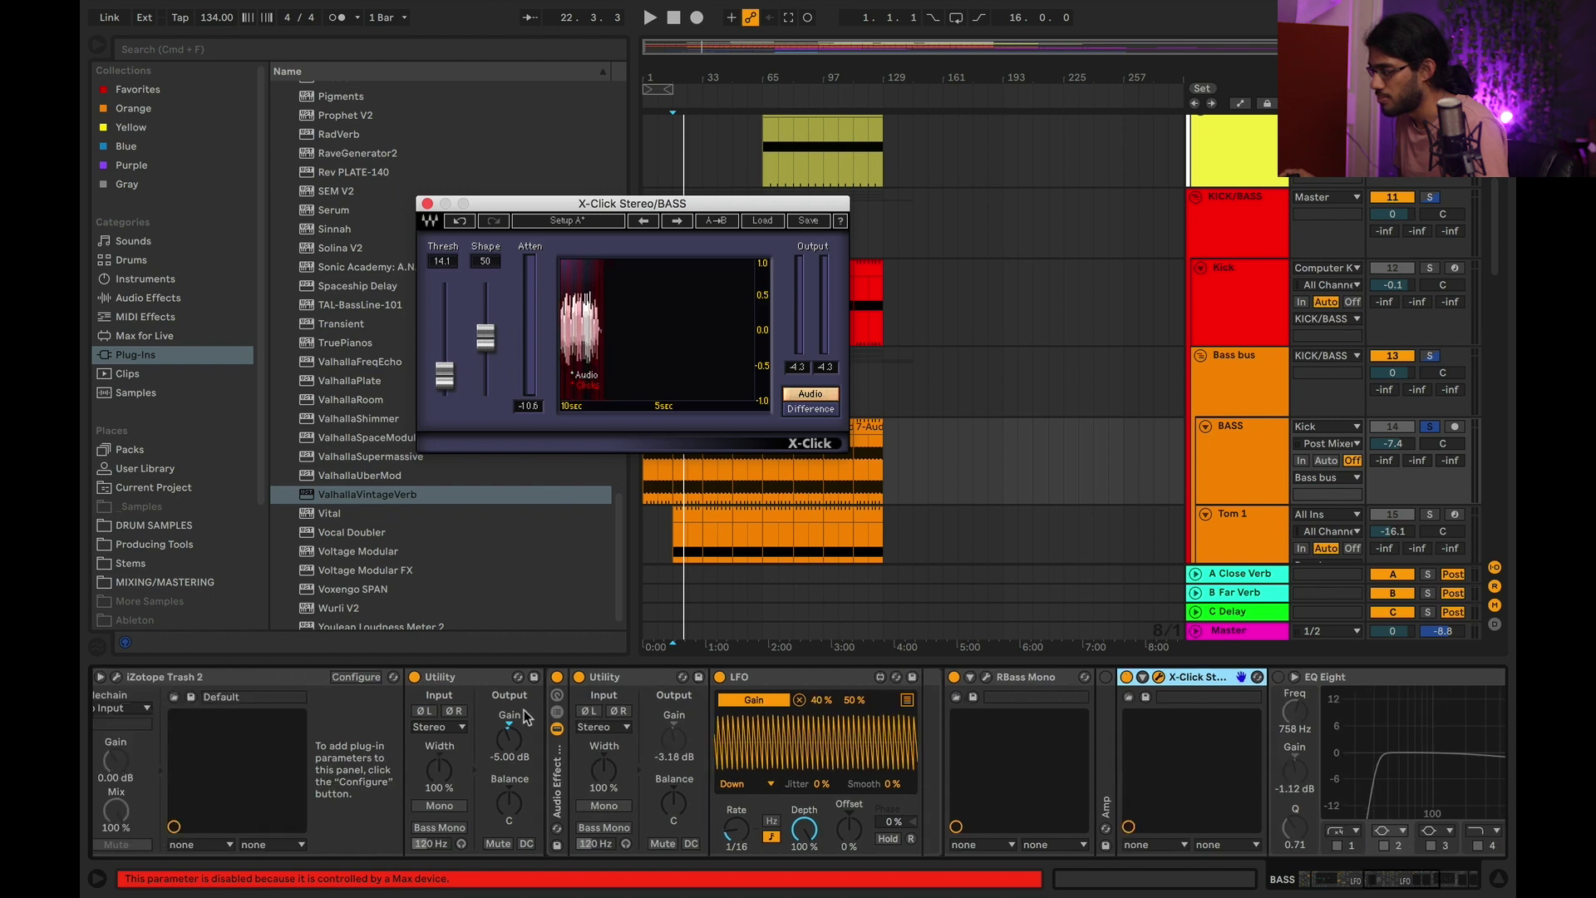
{"action": "scroll", "coordinate": [525, 716], "scroll_direction": "left", "scroll_amount": 4}
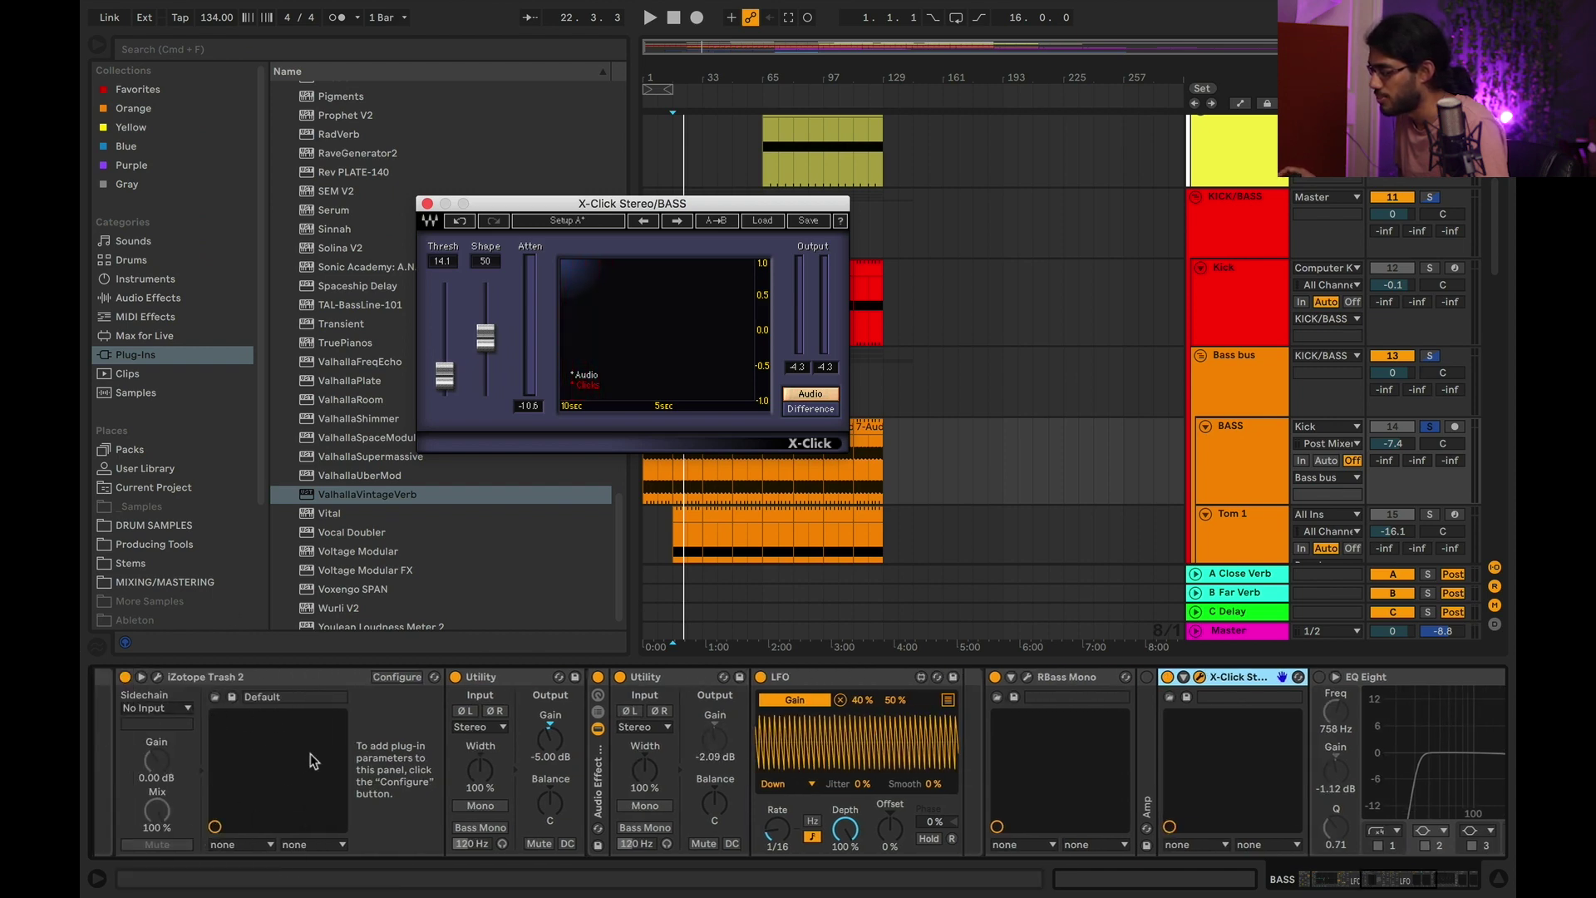
{"action": "scroll", "coordinate": [851, 759], "scroll_direction": "right", "scroll_amount": 7}
{"action": "scroll", "coordinate": [851, 759], "scroll_direction": "right", "scroll_amount": 2}
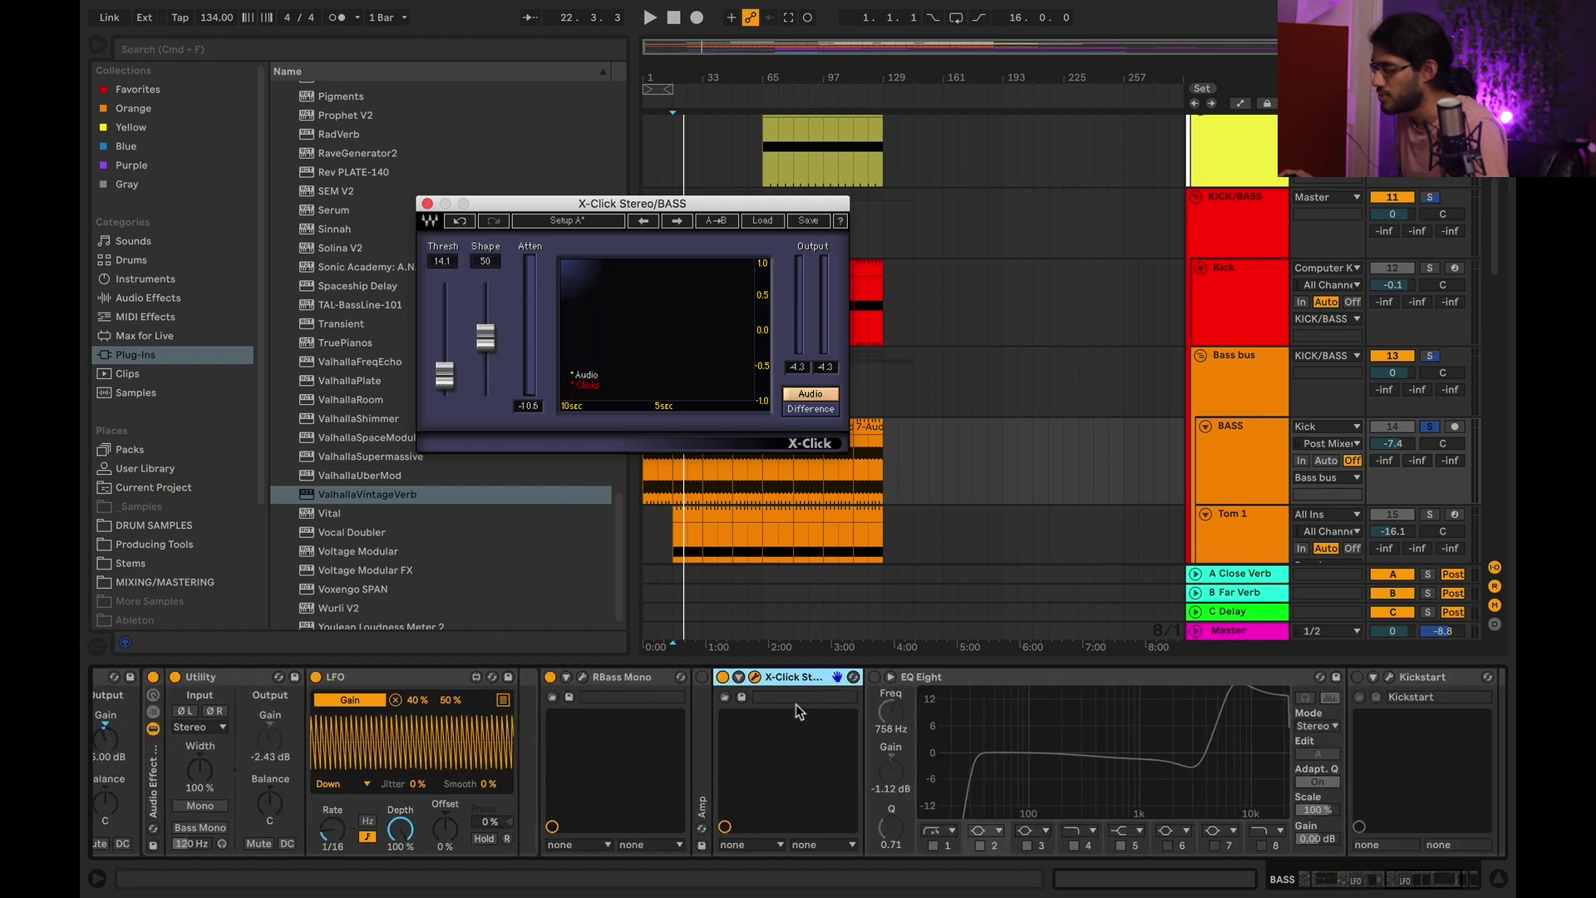
{"action": "left_click", "coordinate": [806, 677]}
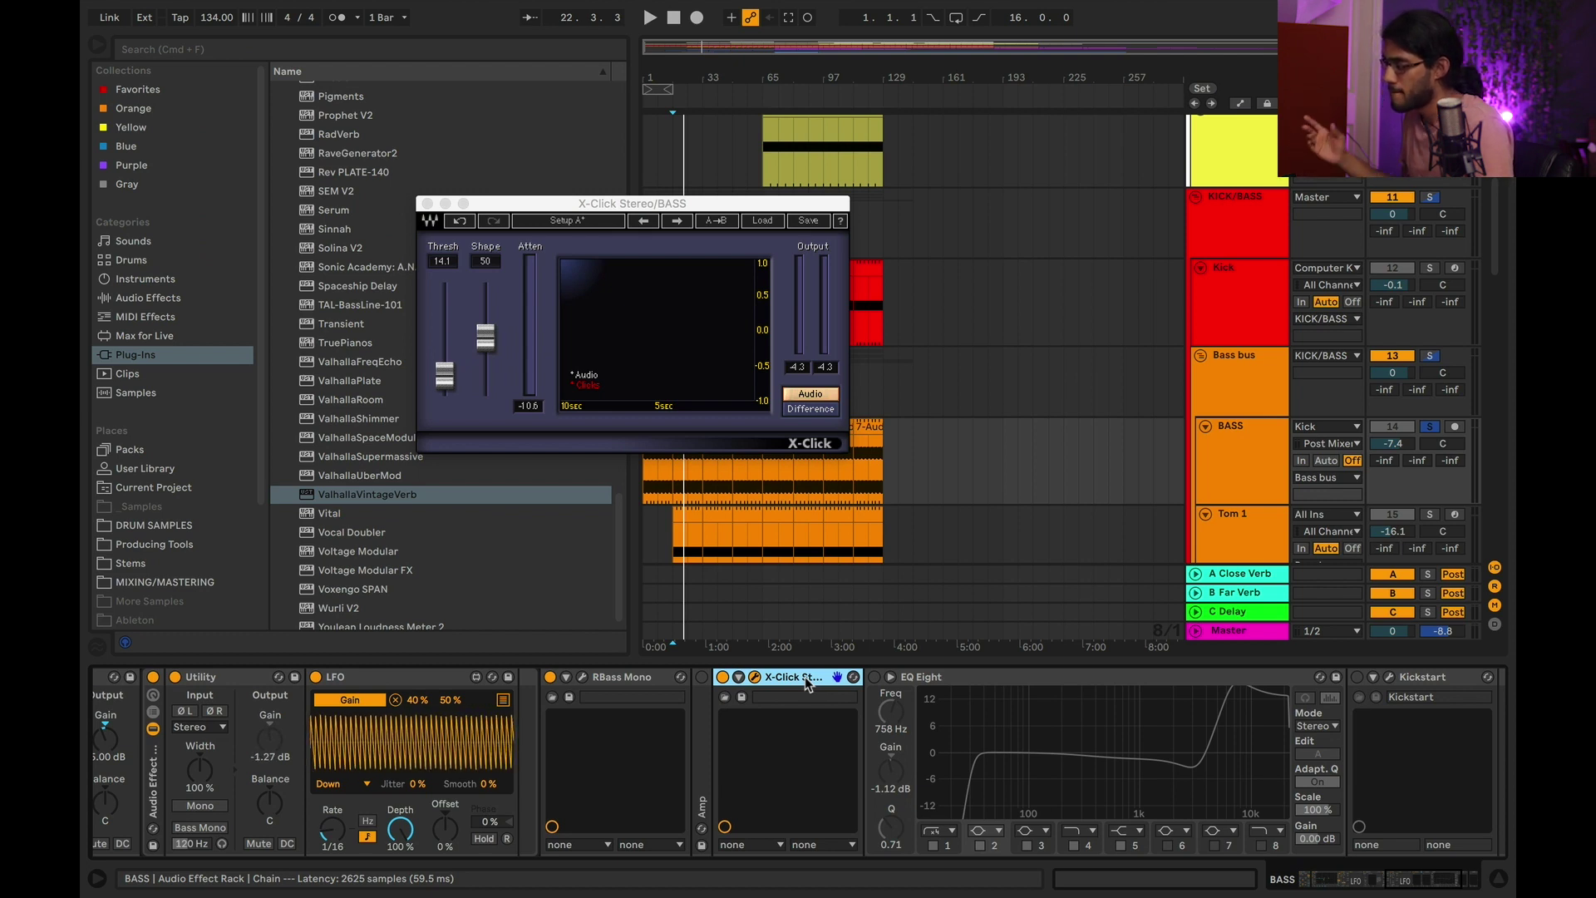
Play the bass and bypass and re-enable X-Click Stereo to compare the sound with and without it.
{"action": "key", "text": "space"}
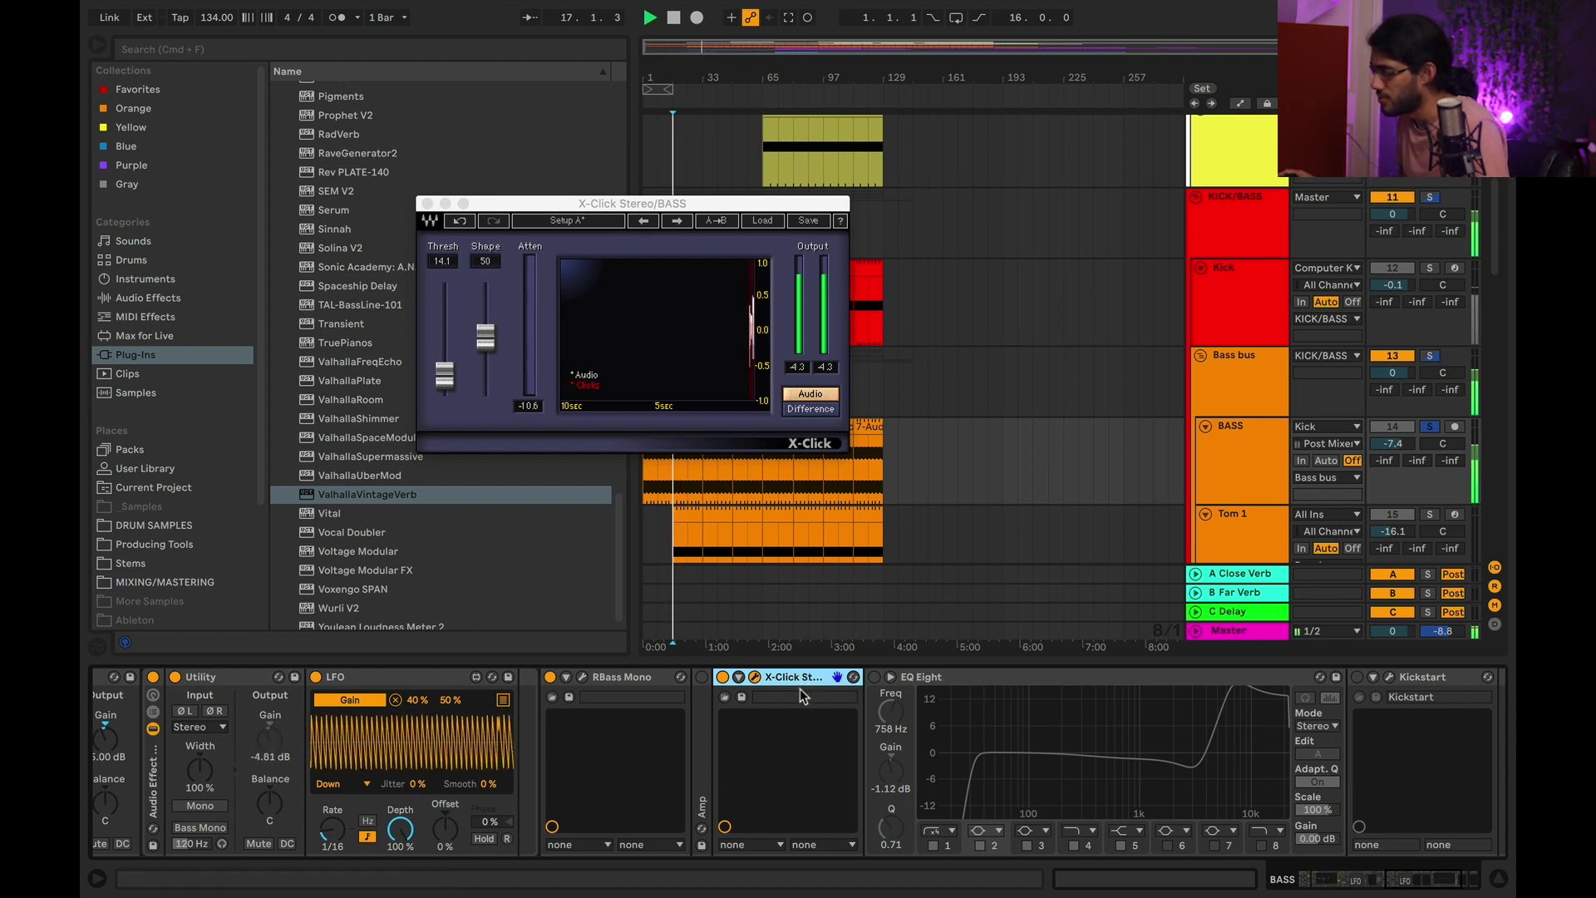
{"action": "left_click", "coordinate": [721, 678]}
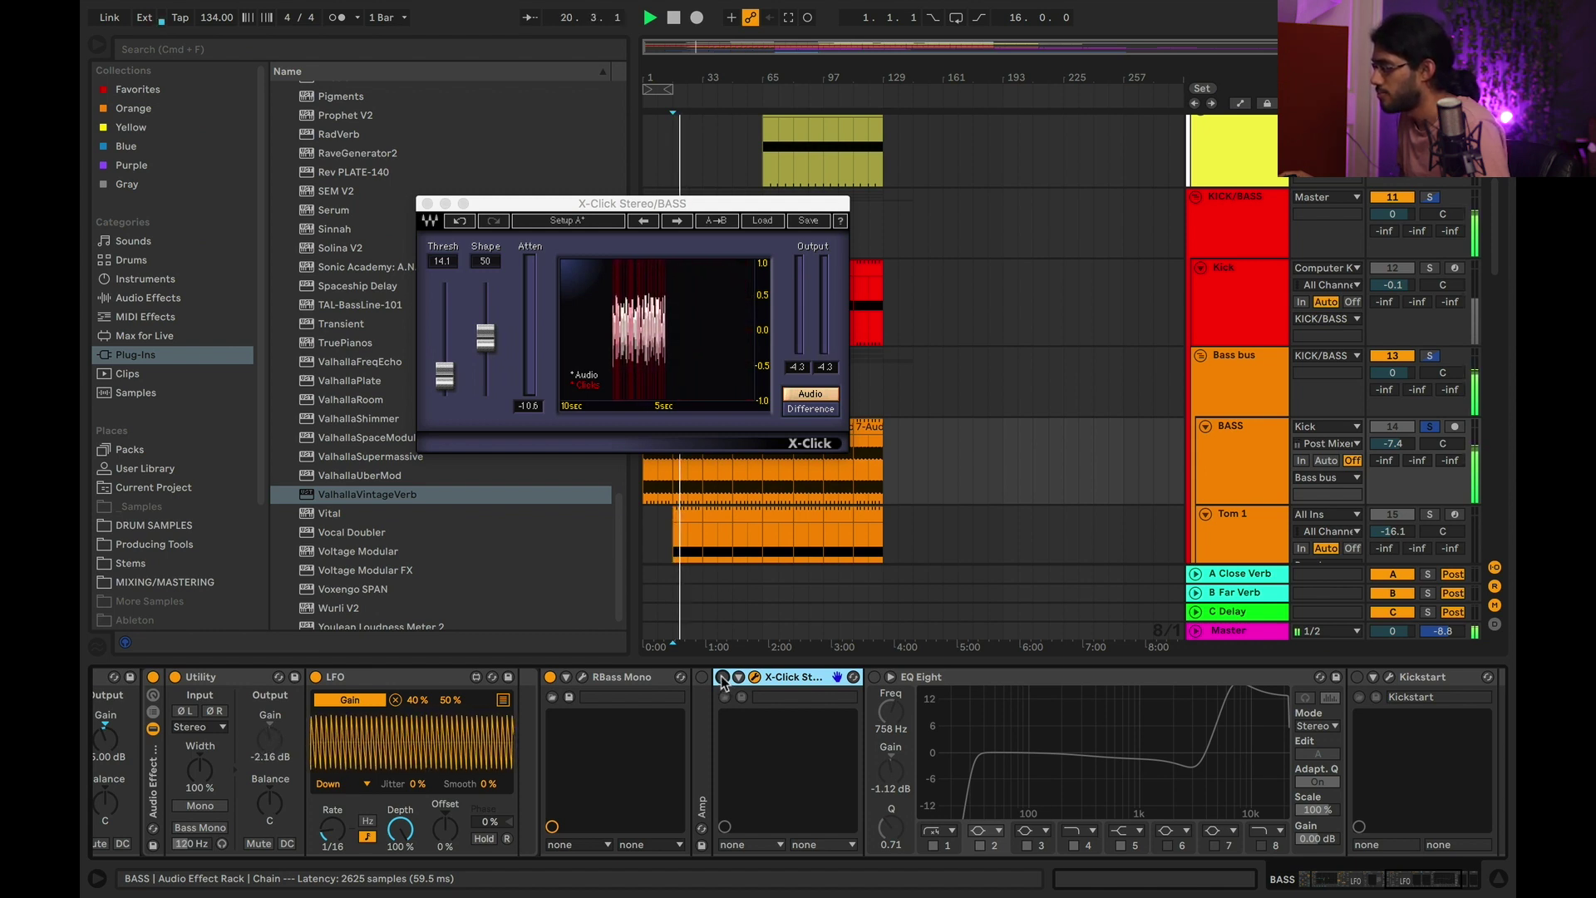
{"action": "left_click", "coordinate": [721, 677]}
Stop playback, turn on the EQ Eight after X-Click Stereo and play the bass through it.
{"action": "scroll", "coordinate": [741, 730], "scroll_direction": "right", "scroll_amount": 3}
{"action": "scroll", "coordinate": [741, 730], "scroll_direction": "right", "scroll_amount": 3}
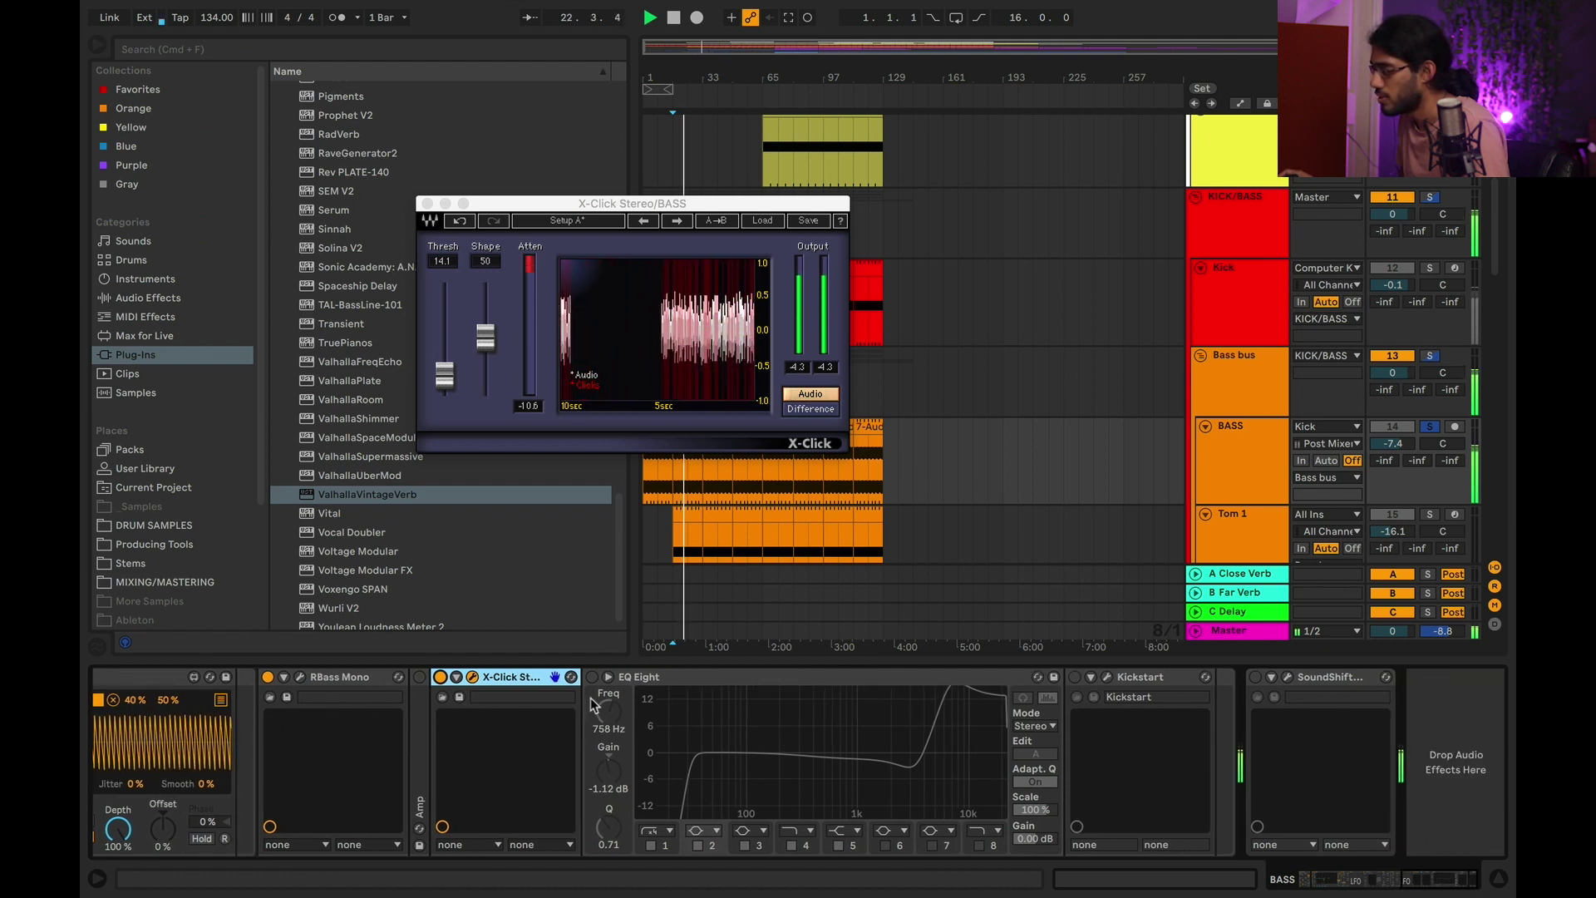
{"action": "key", "text": "space"}
{"action": "left_click", "coordinate": [665, 678]}
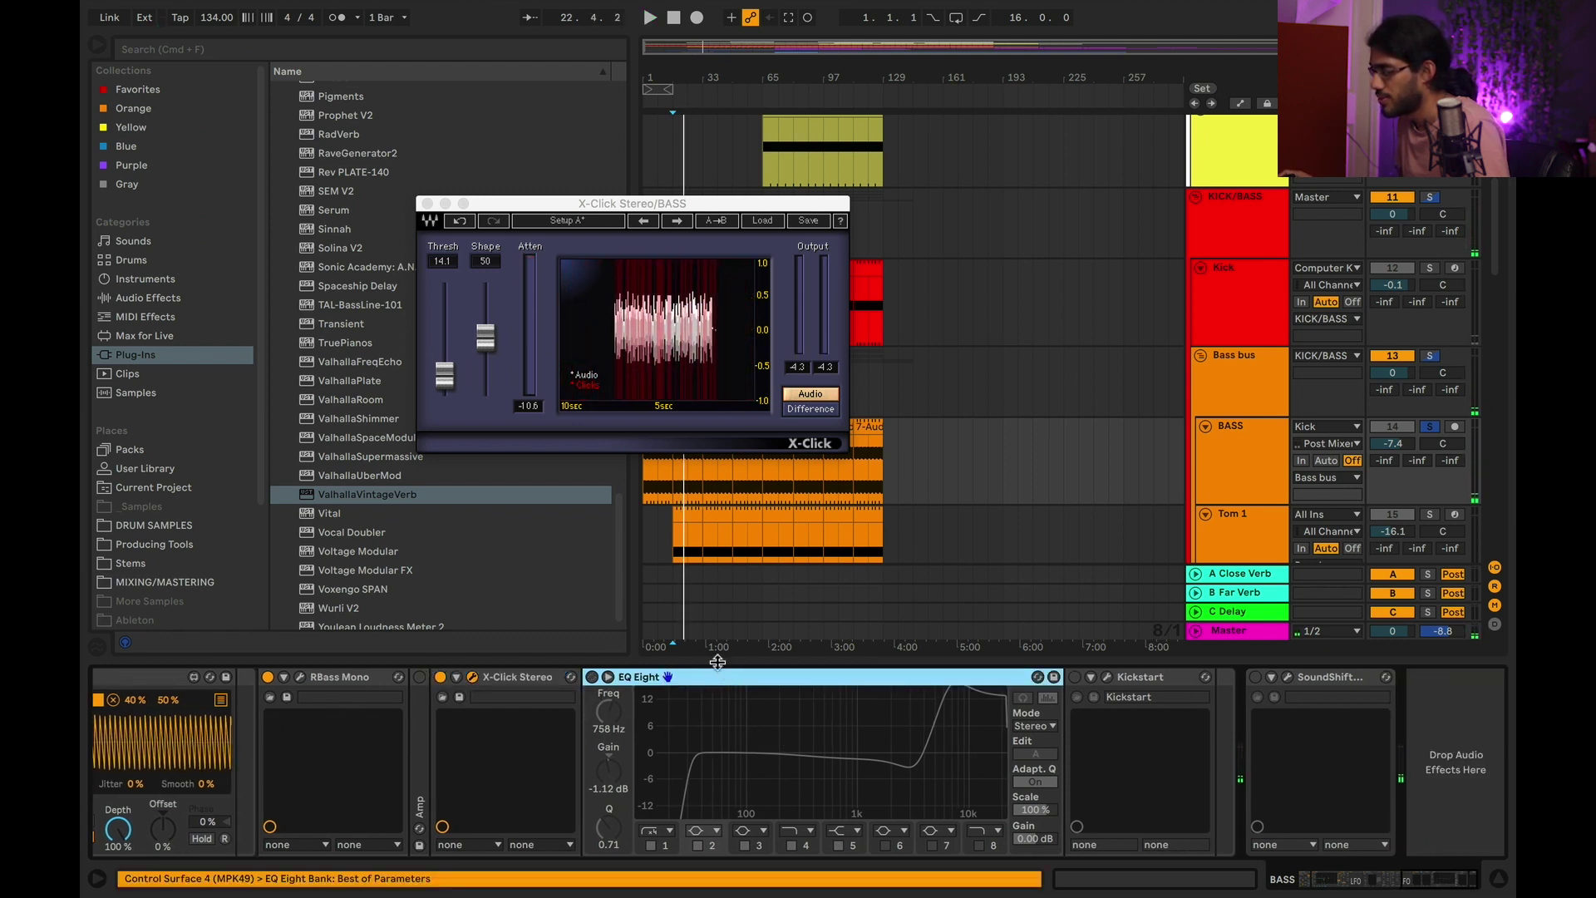
{"action": "left_click", "coordinate": [593, 678]}
{"action": "key", "text": "space"}
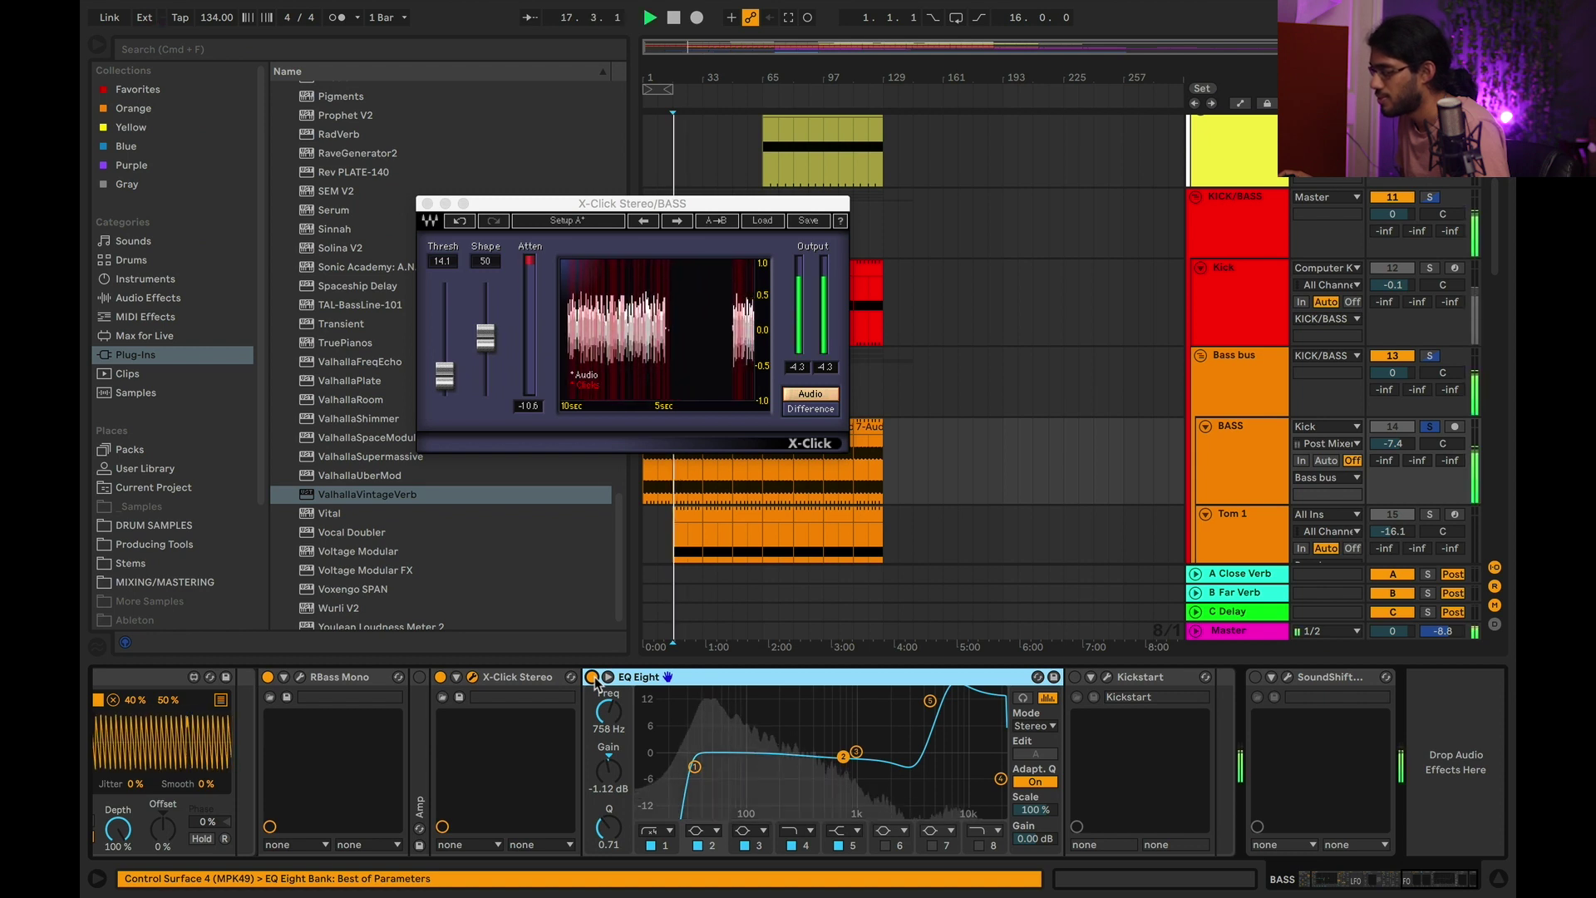
Examine EQ Eight's band 5 and band 2 while the bass plays.
{"action": "left_click", "coordinate": [931, 702]}
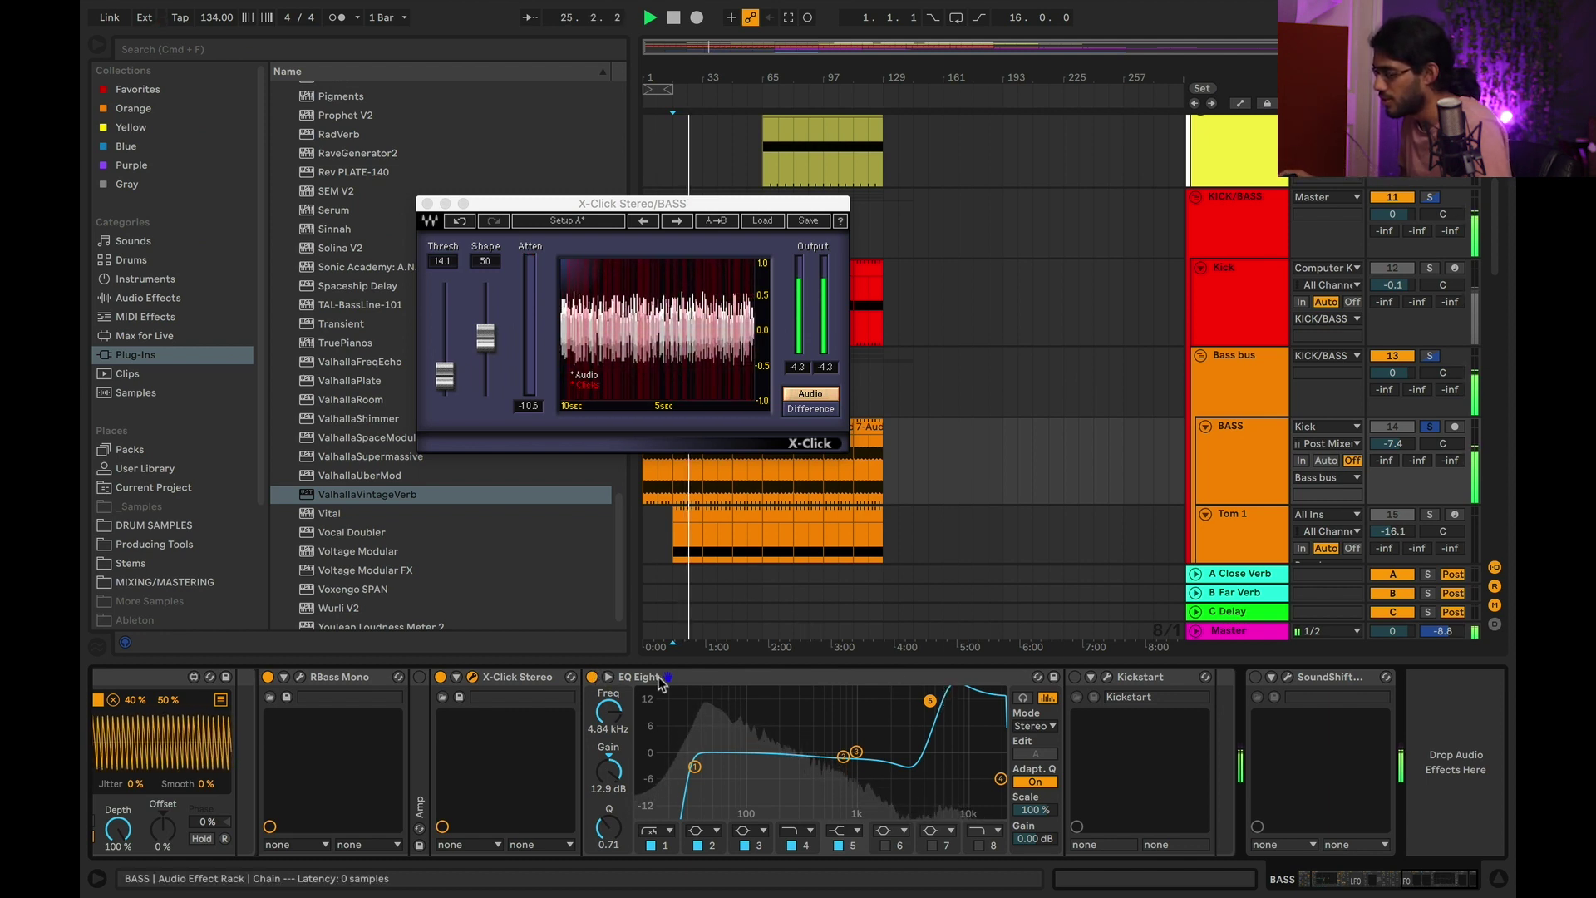
{"action": "left_click", "coordinate": [843, 758]}
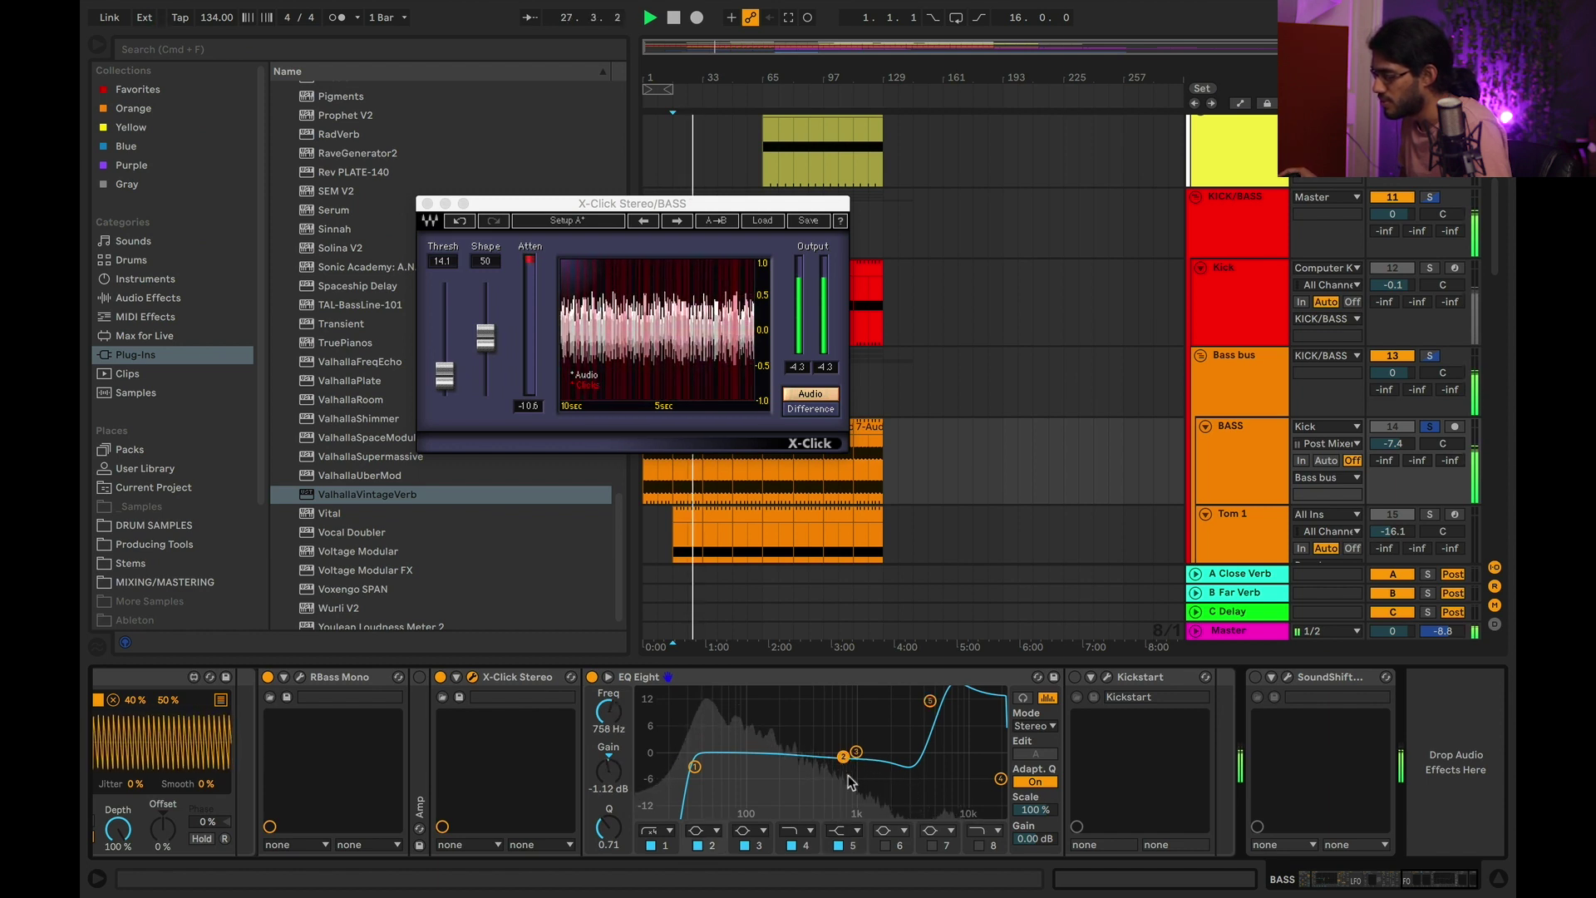
{"action": "left_click", "coordinate": [699, 846]}
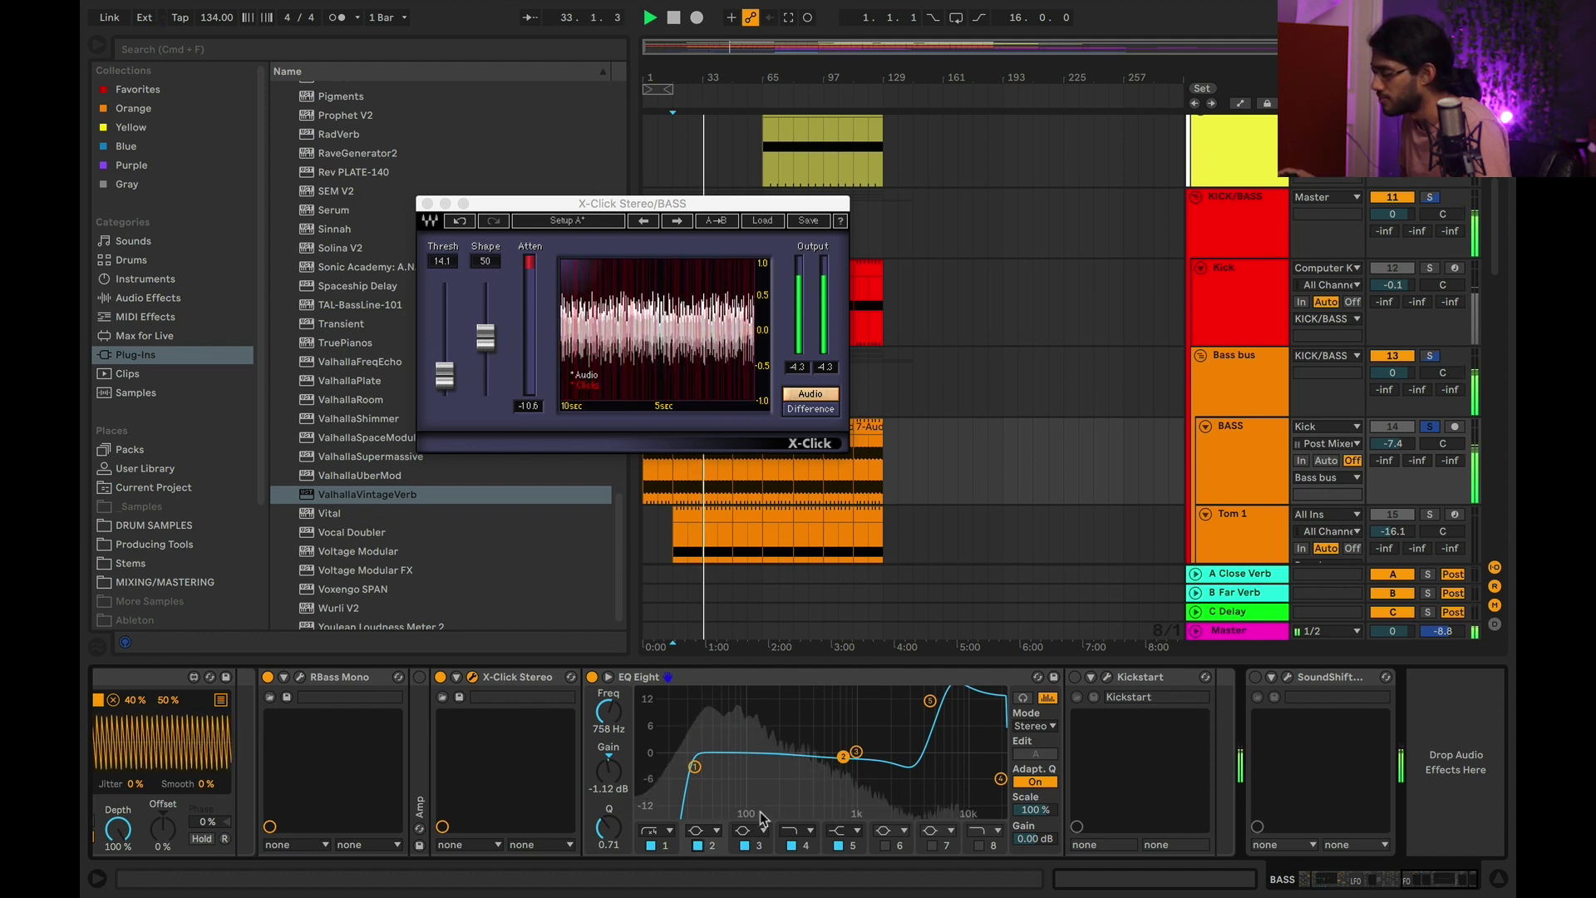
Turn on Kickstart, open and reposition its editor, close the X-Click editor and play the bass with the sidechain effect.
{"action": "left_click", "coordinate": [1150, 681]}
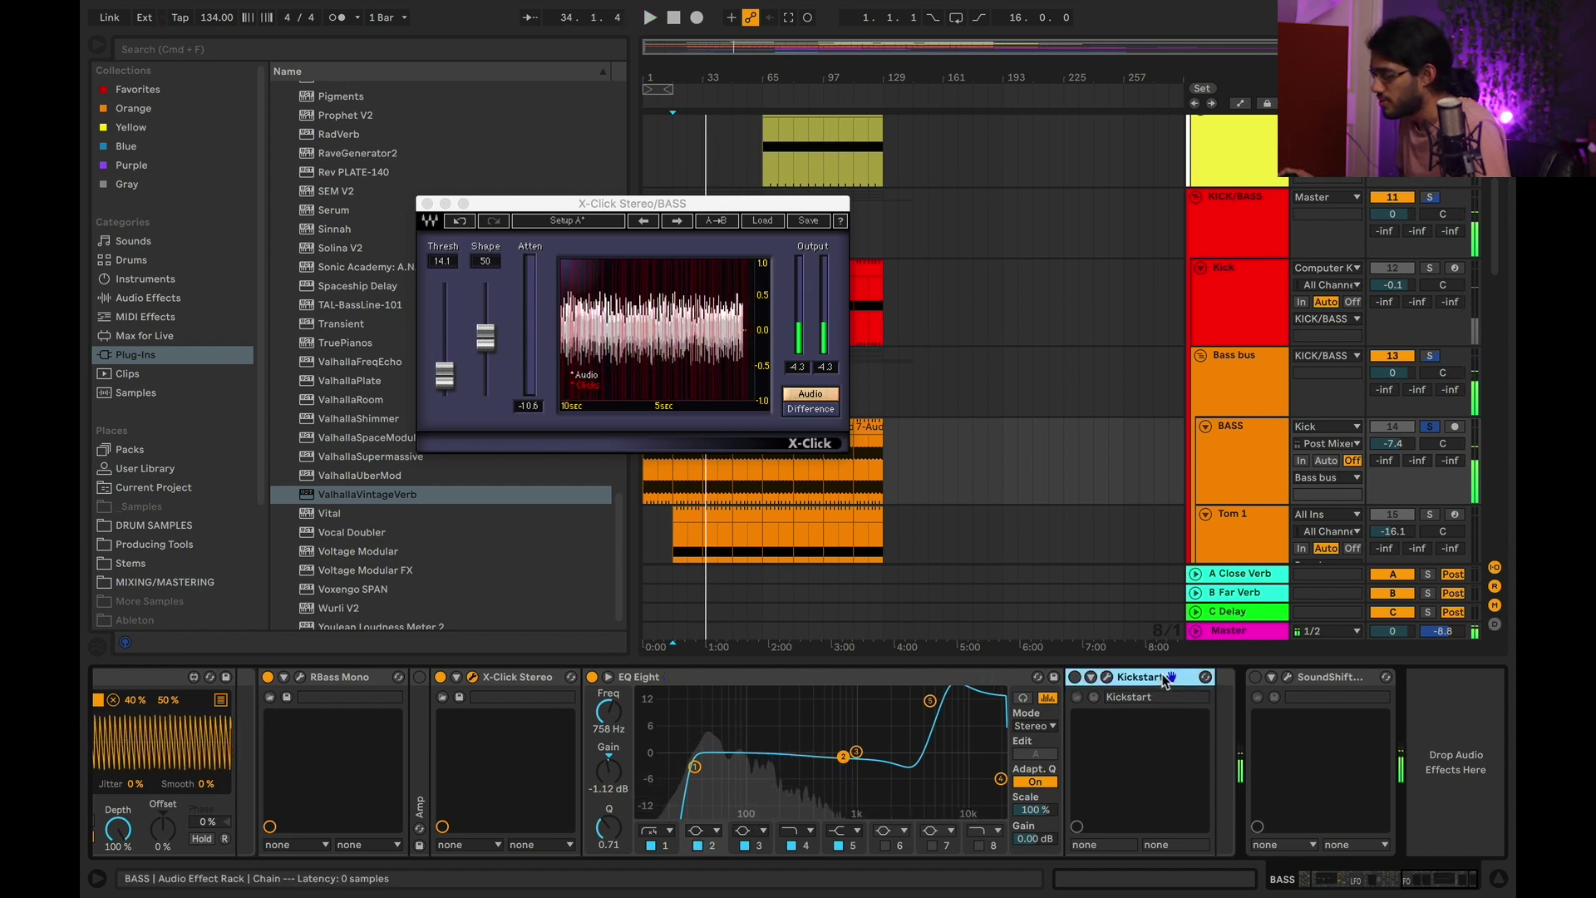
{"action": "left_click", "coordinate": [1108, 677]}
{"action": "key", "text": "space"}
{"action": "left_click_drag", "start_coordinate": [644, 177], "coordinate": [742, 241]}
{"action": "left_click", "coordinate": [428, 204]}
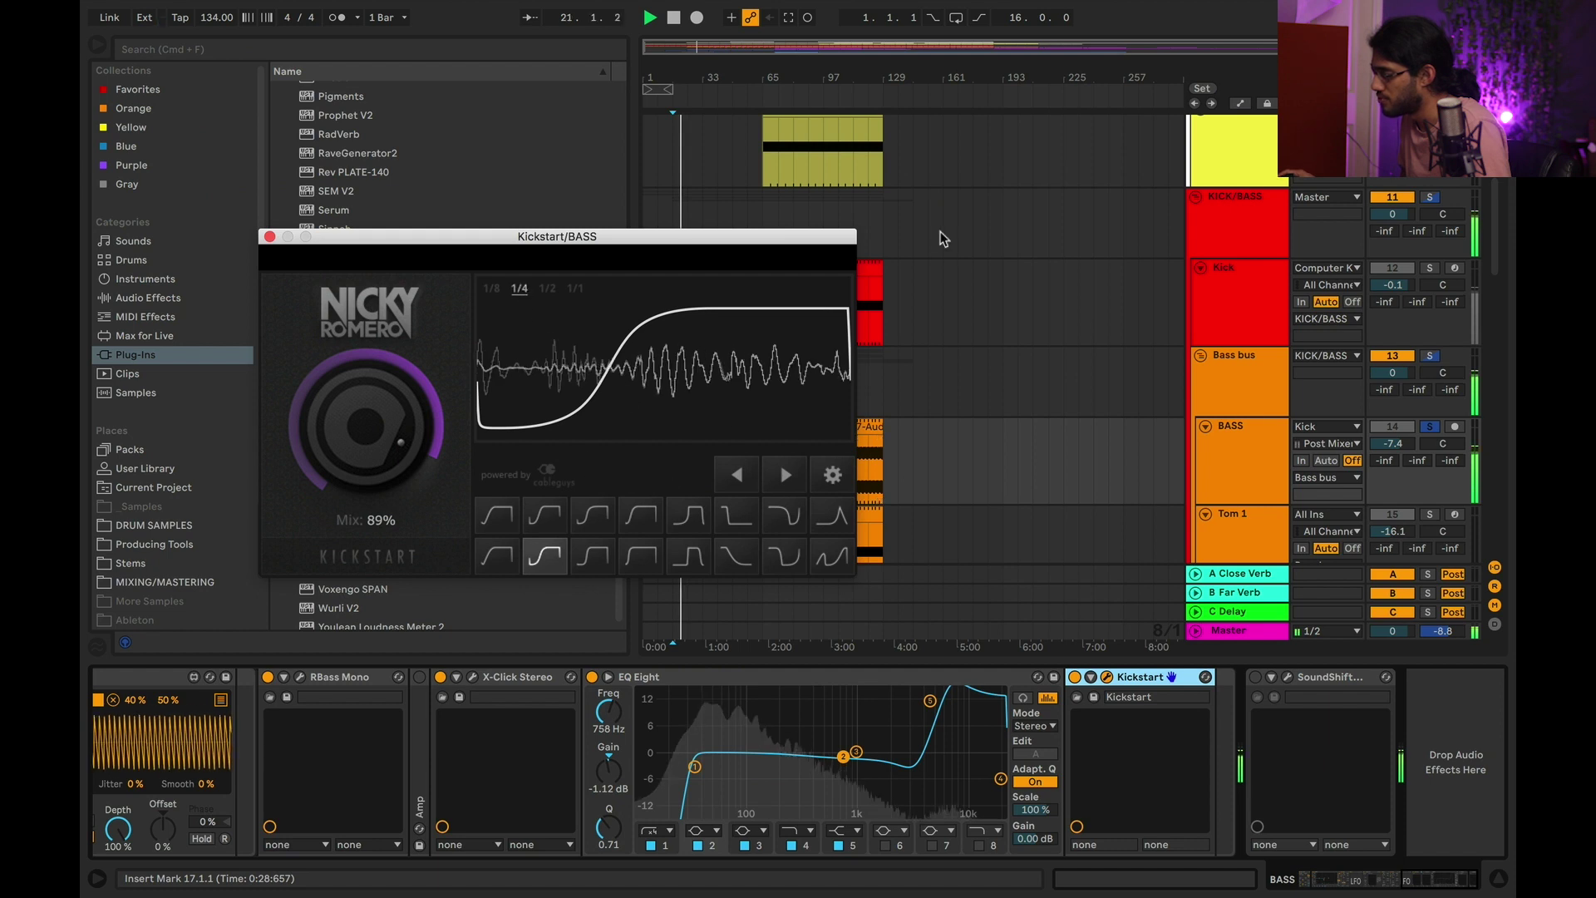
Open the SoundShifter Pitch Mono editor to inspect its transpose settings and close it, leaving the device off.
{"action": "left_click", "coordinate": [1323, 679]}
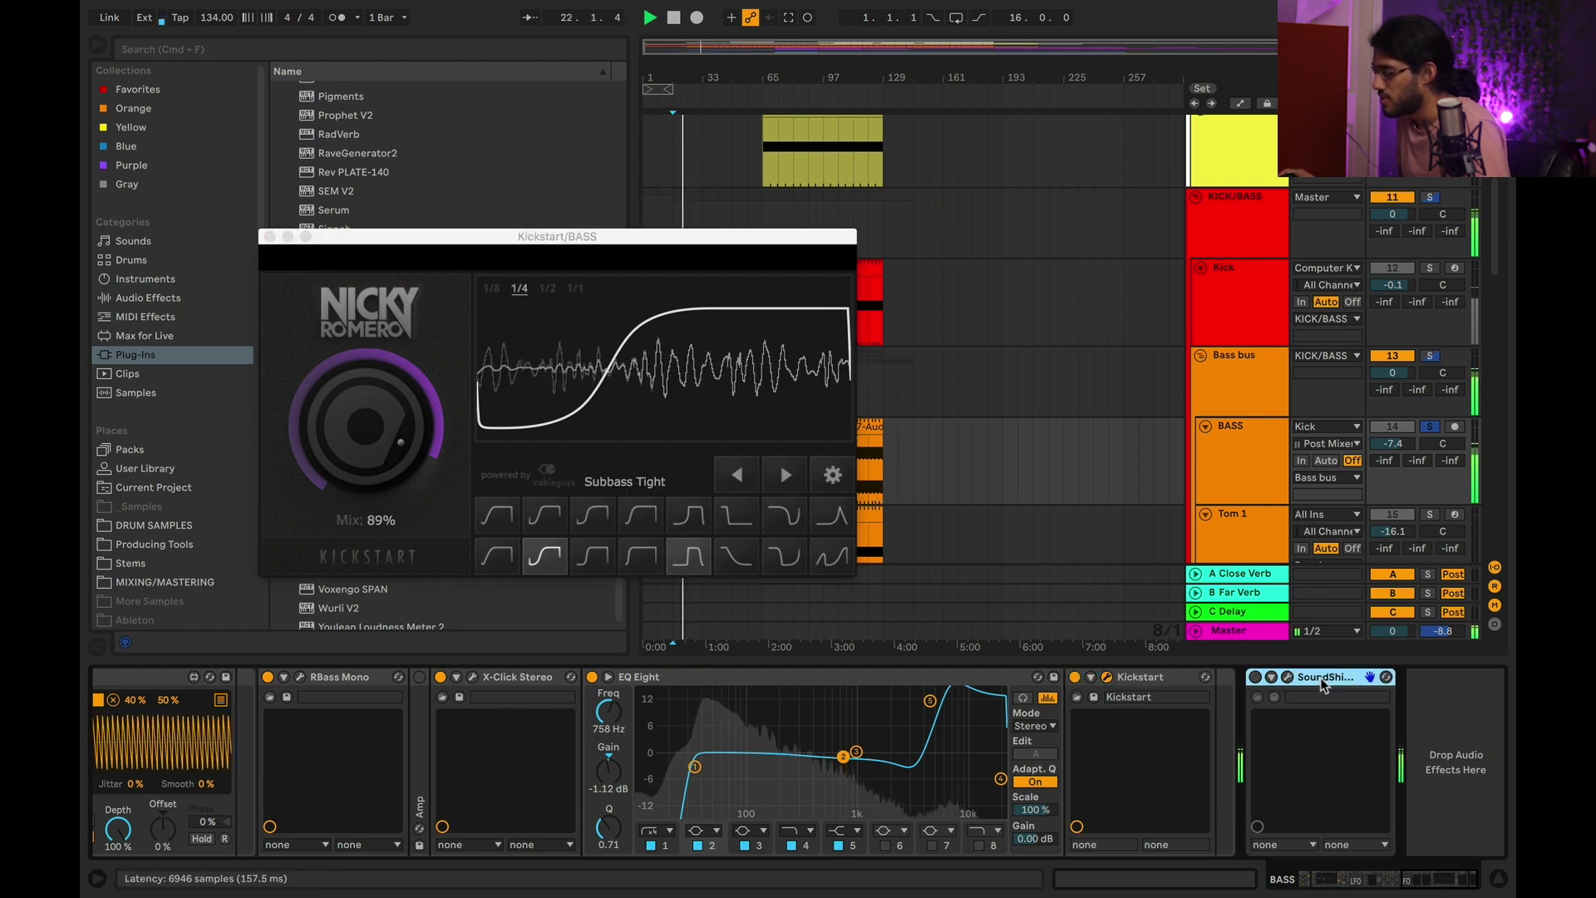
{"action": "left_click", "coordinate": [1287, 678]}
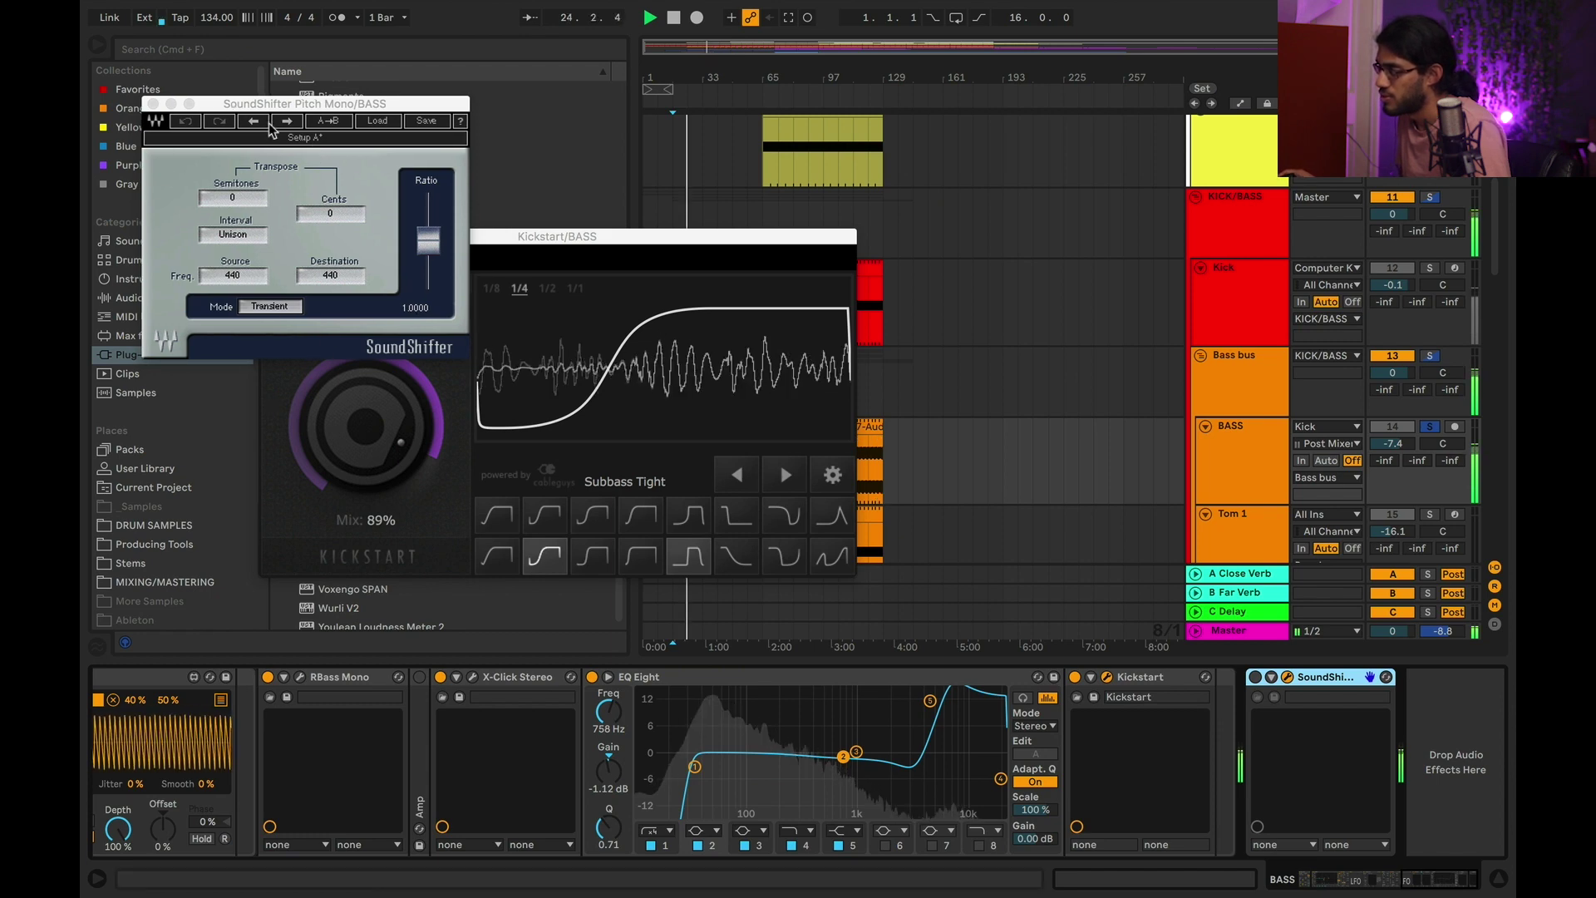
{"action": "left_click_drag", "start_coordinate": [158, 104], "coordinate": [988, 220]}
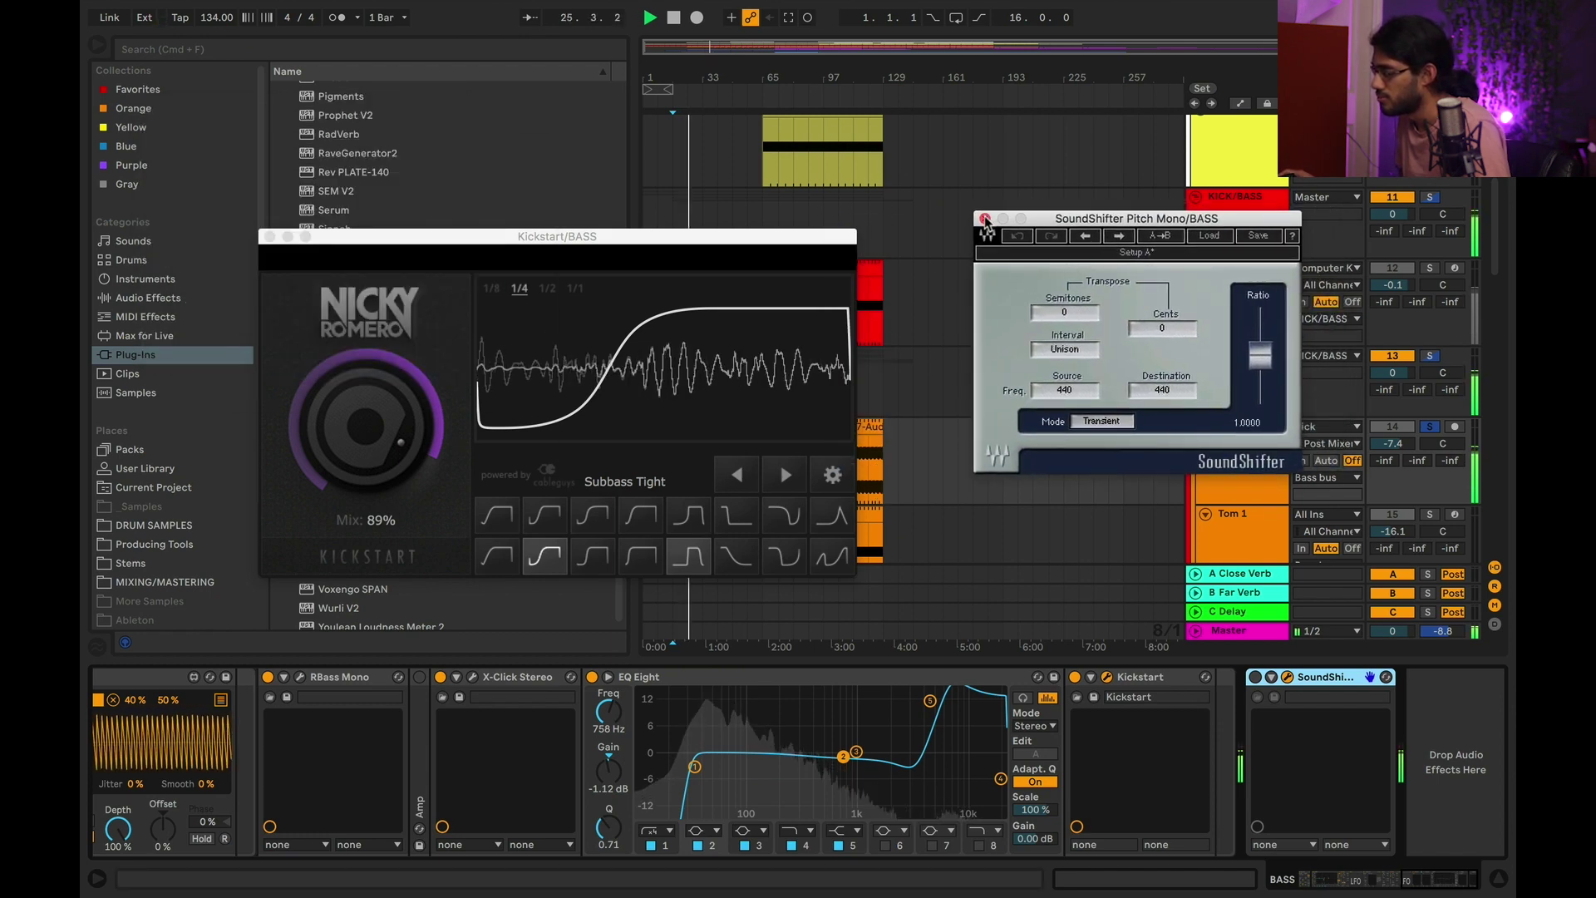
{"action": "left_click", "coordinate": [985, 219]}
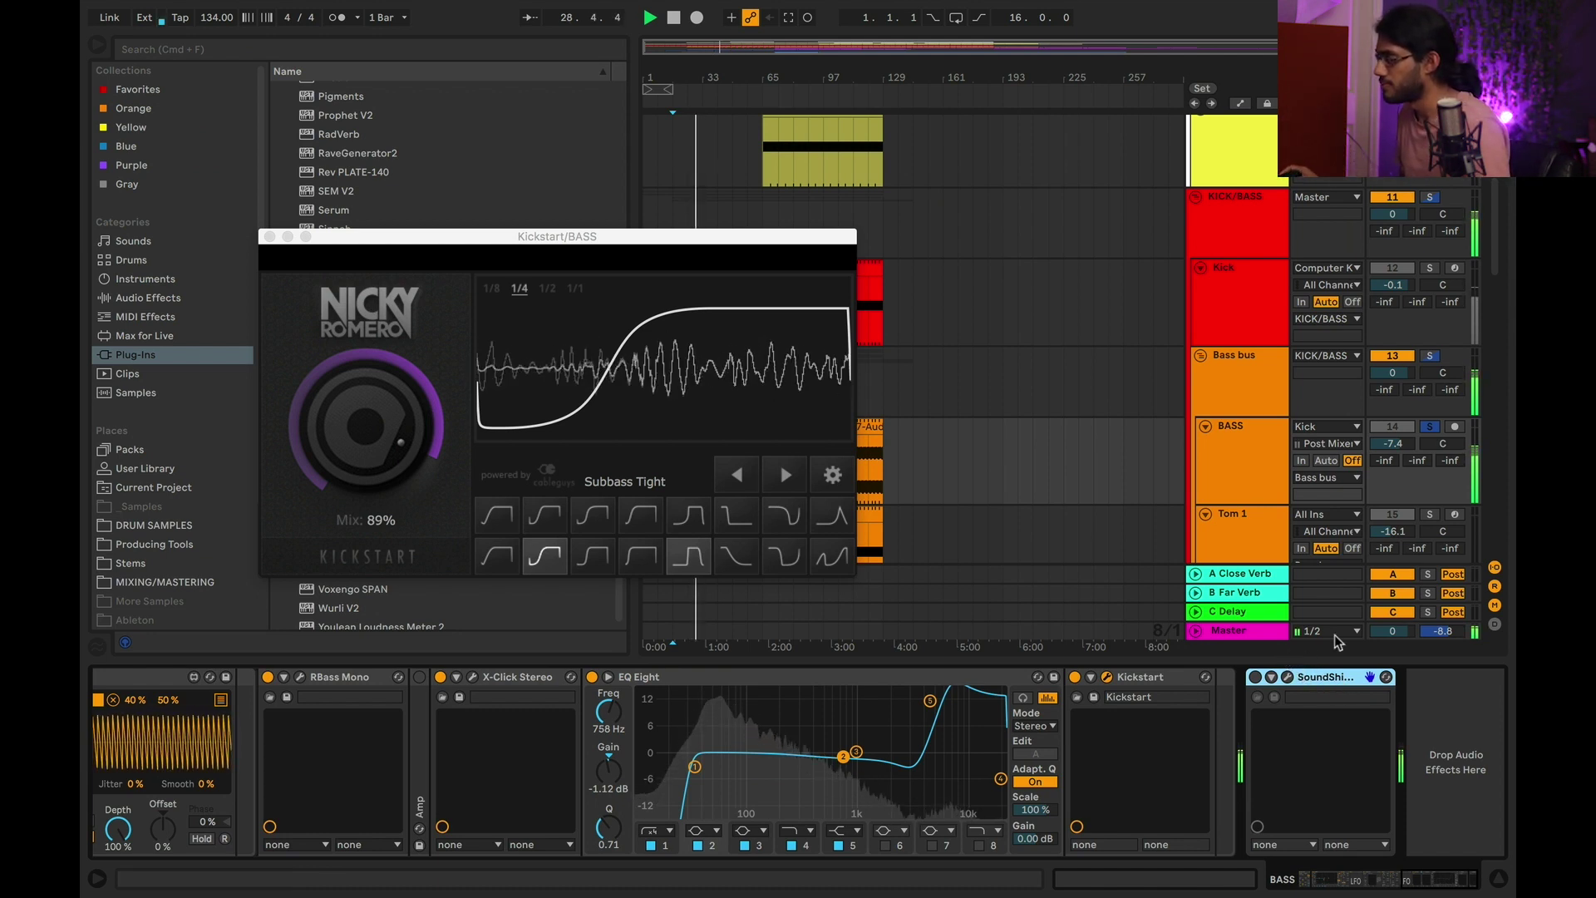
Solo the Kick together with the BASS, restart playback to hear both, and close the Kickstart editor.
{"action": "left_click", "coordinate": [1430, 269]}
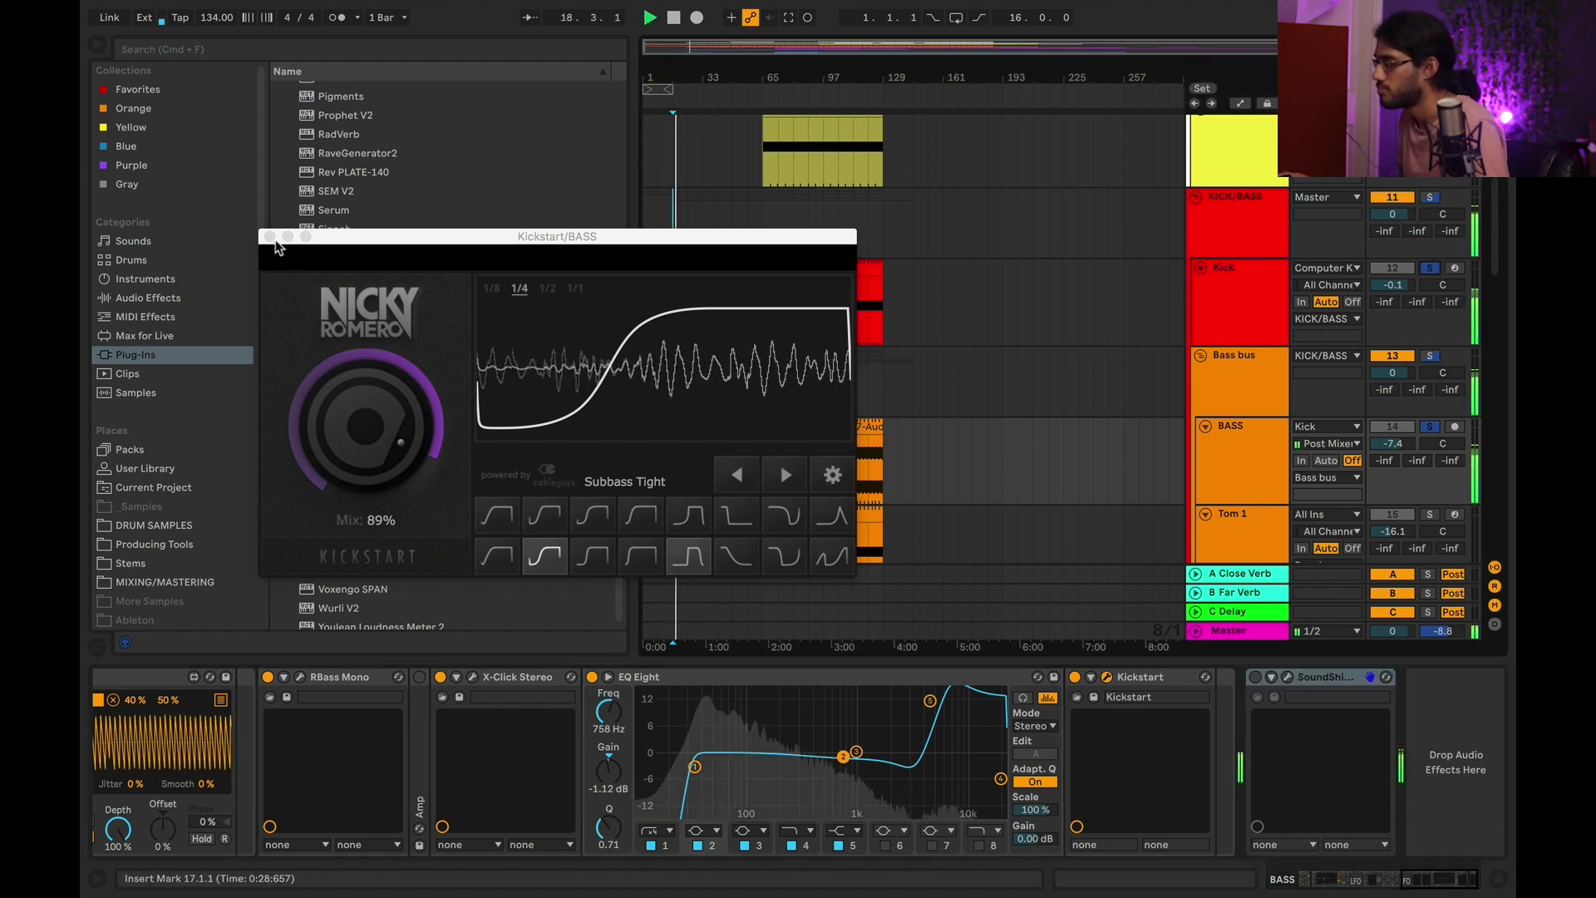
{"action": "left_click", "coordinate": [270, 237]}
Stop playback, show the Tom 1 track's devices, solo Tom 1 instead of the Kick and BASS, and audition it briefly.
{"action": "scroll", "coordinate": [888, 346], "scroll_direction": "down", "scroll_amount": 4}
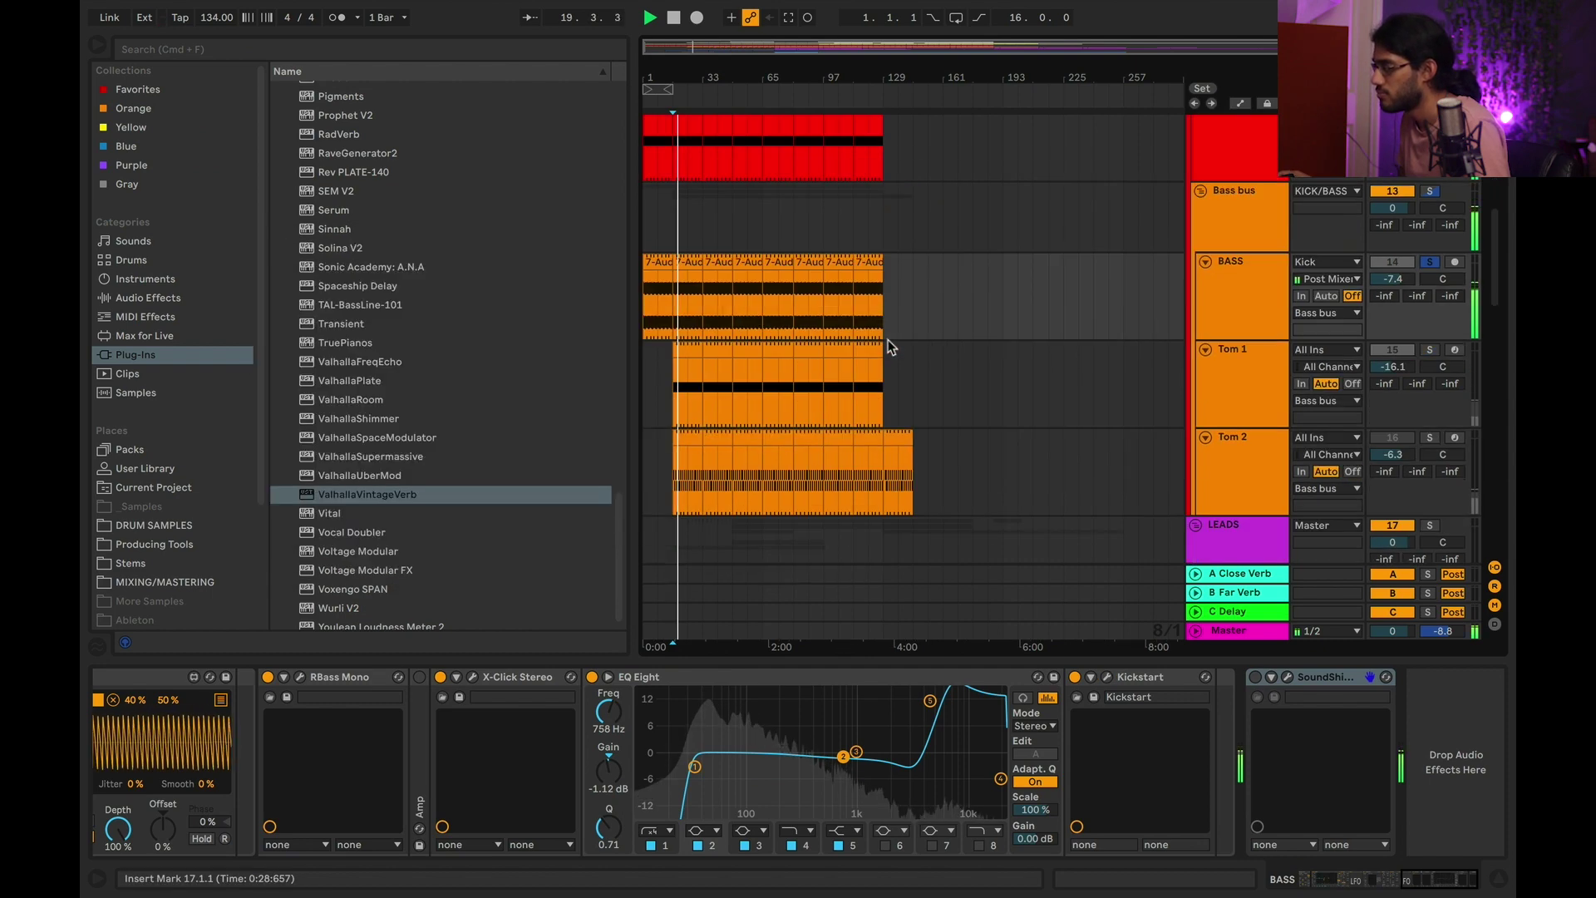
{"action": "scroll", "coordinate": [890, 344], "scroll_direction": "down", "scroll_amount": 3}
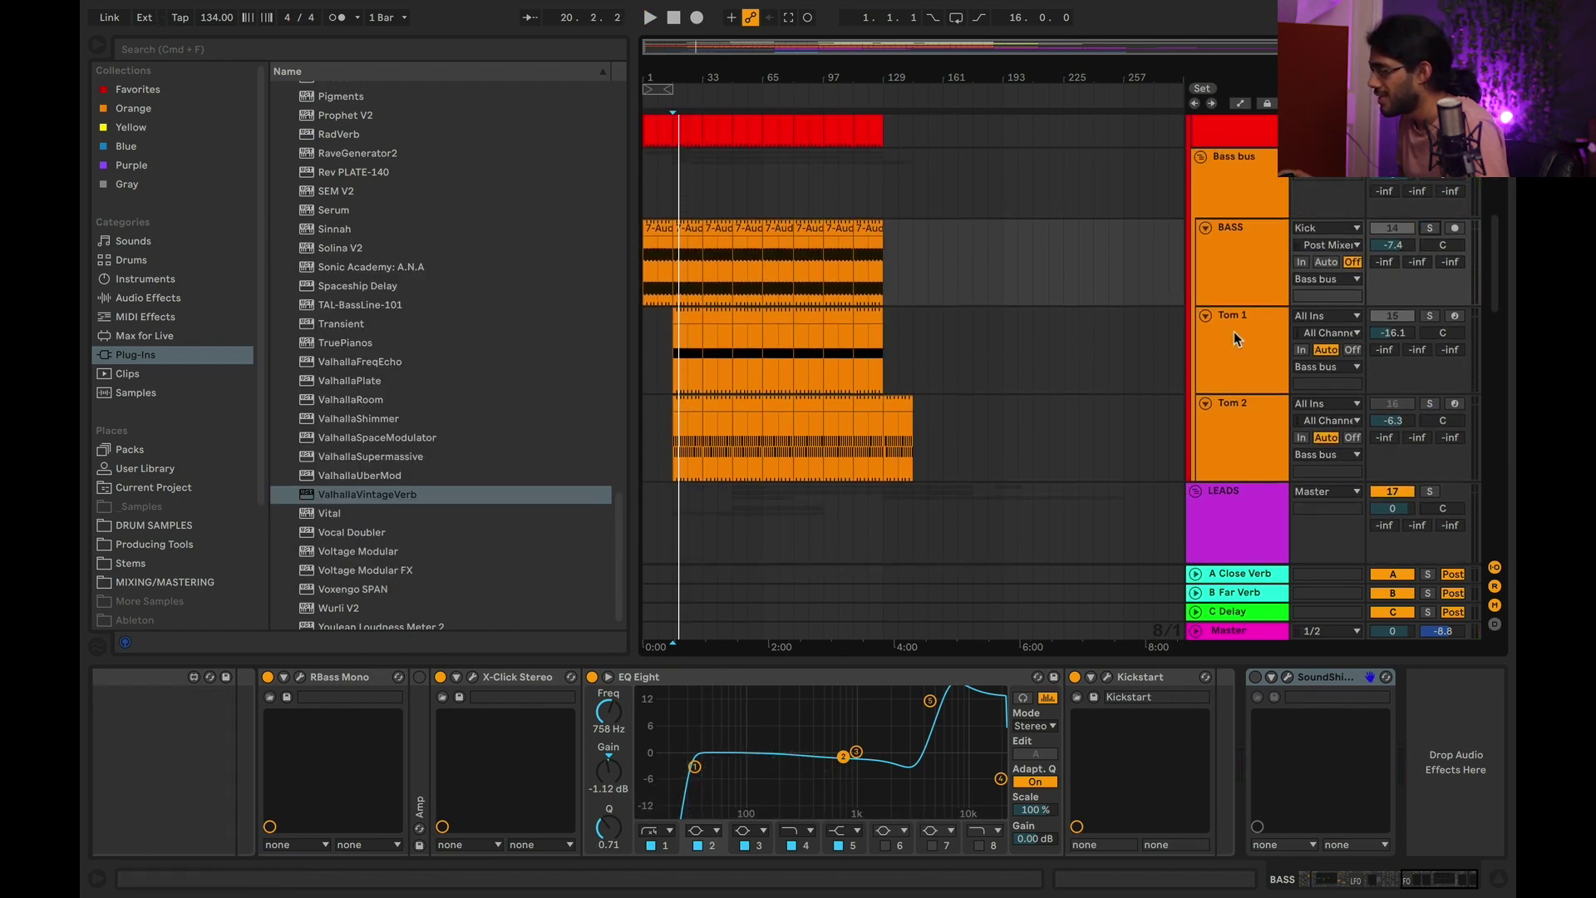
{"action": "left_click", "coordinate": [1239, 356]}
{"action": "left_click", "coordinate": [1431, 316]}
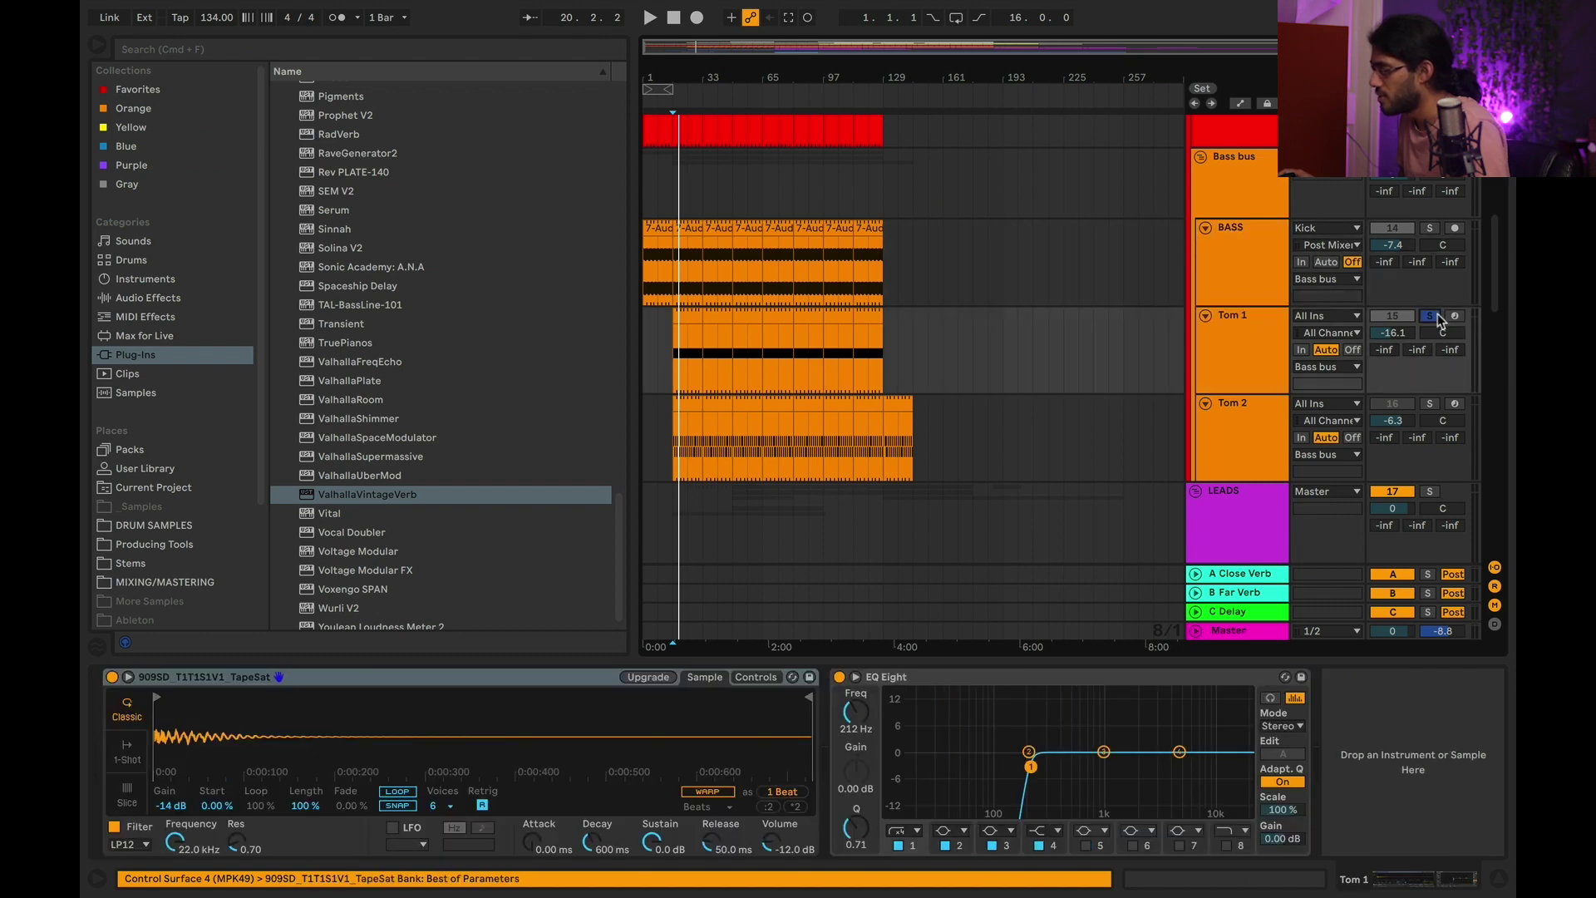
{"action": "key", "text": "space"}
{"action": "key", "text": "space"}
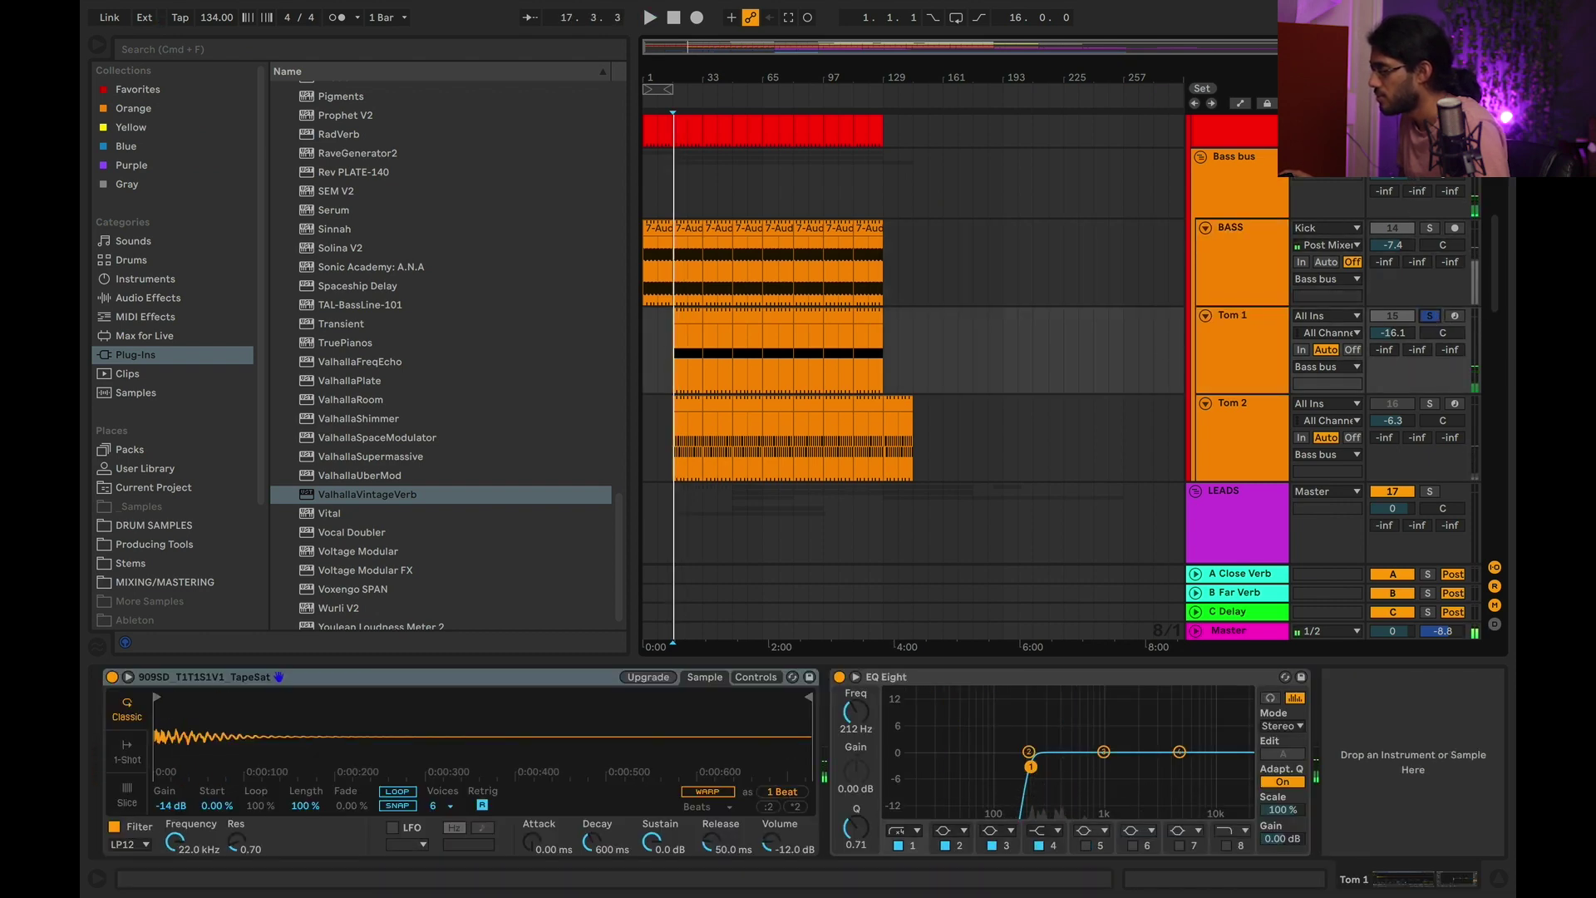
Play the soloed Tom 1 track, open its first MIDI clip and resize the clip editor to examine its note pattern.
{"action": "scroll", "coordinate": [1424, 190], "scroll_direction": "up", "scroll_amount": 3}
{"action": "key", "text": "space"}
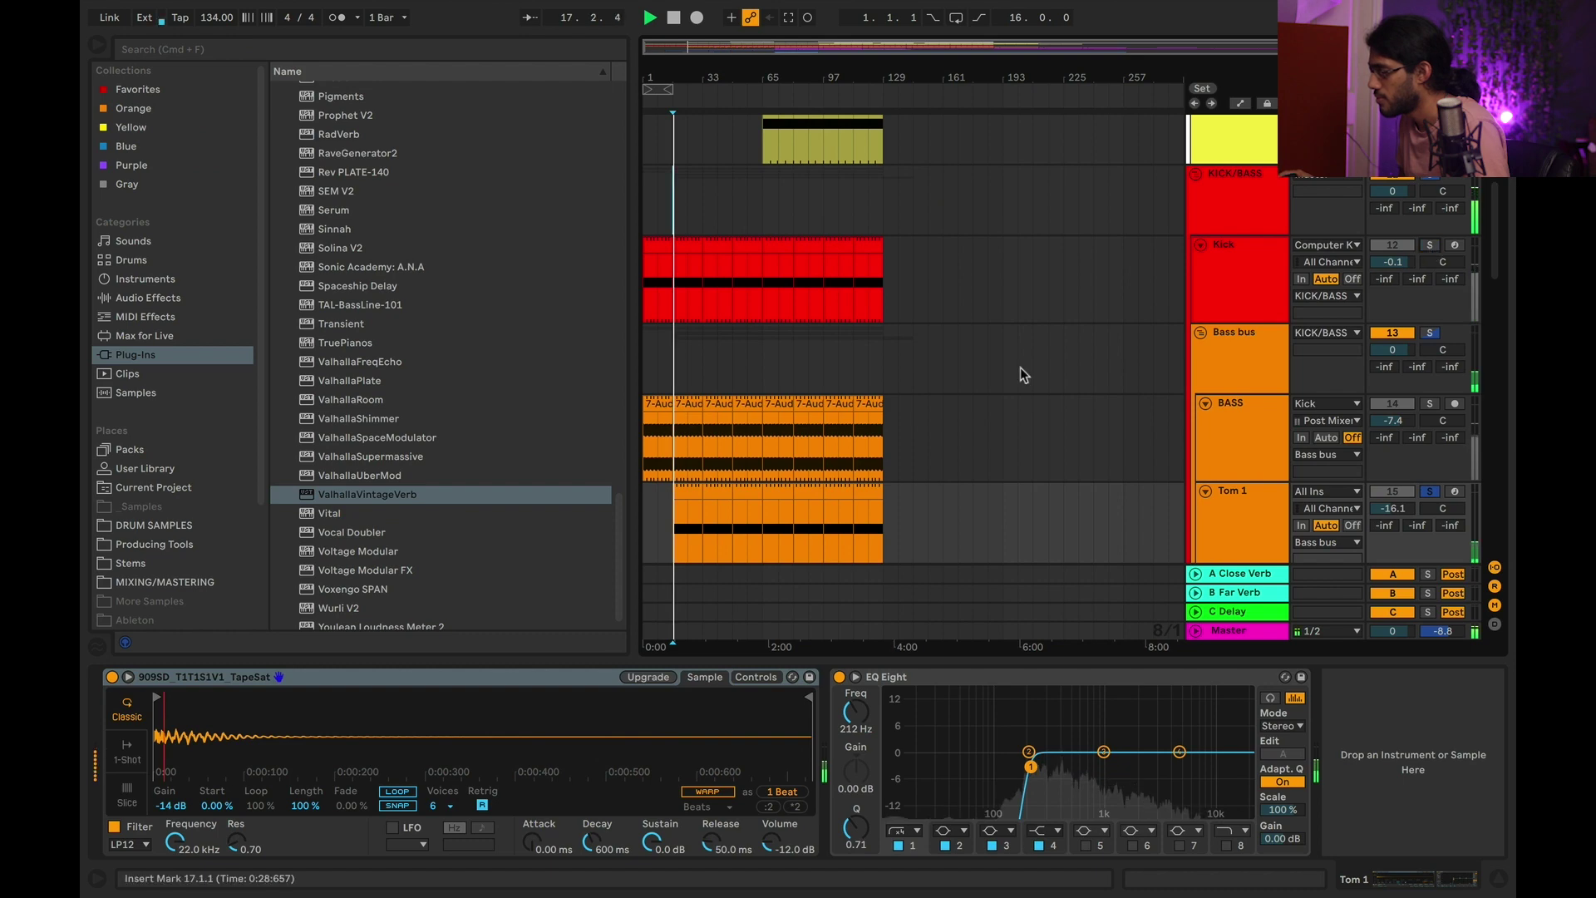
{"action": "scroll", "coordinate": [1020, 367], "scroll_direction": "down", "scroll_amount": 3}
{"action": "double_click", "coordinate": [694, 324]}
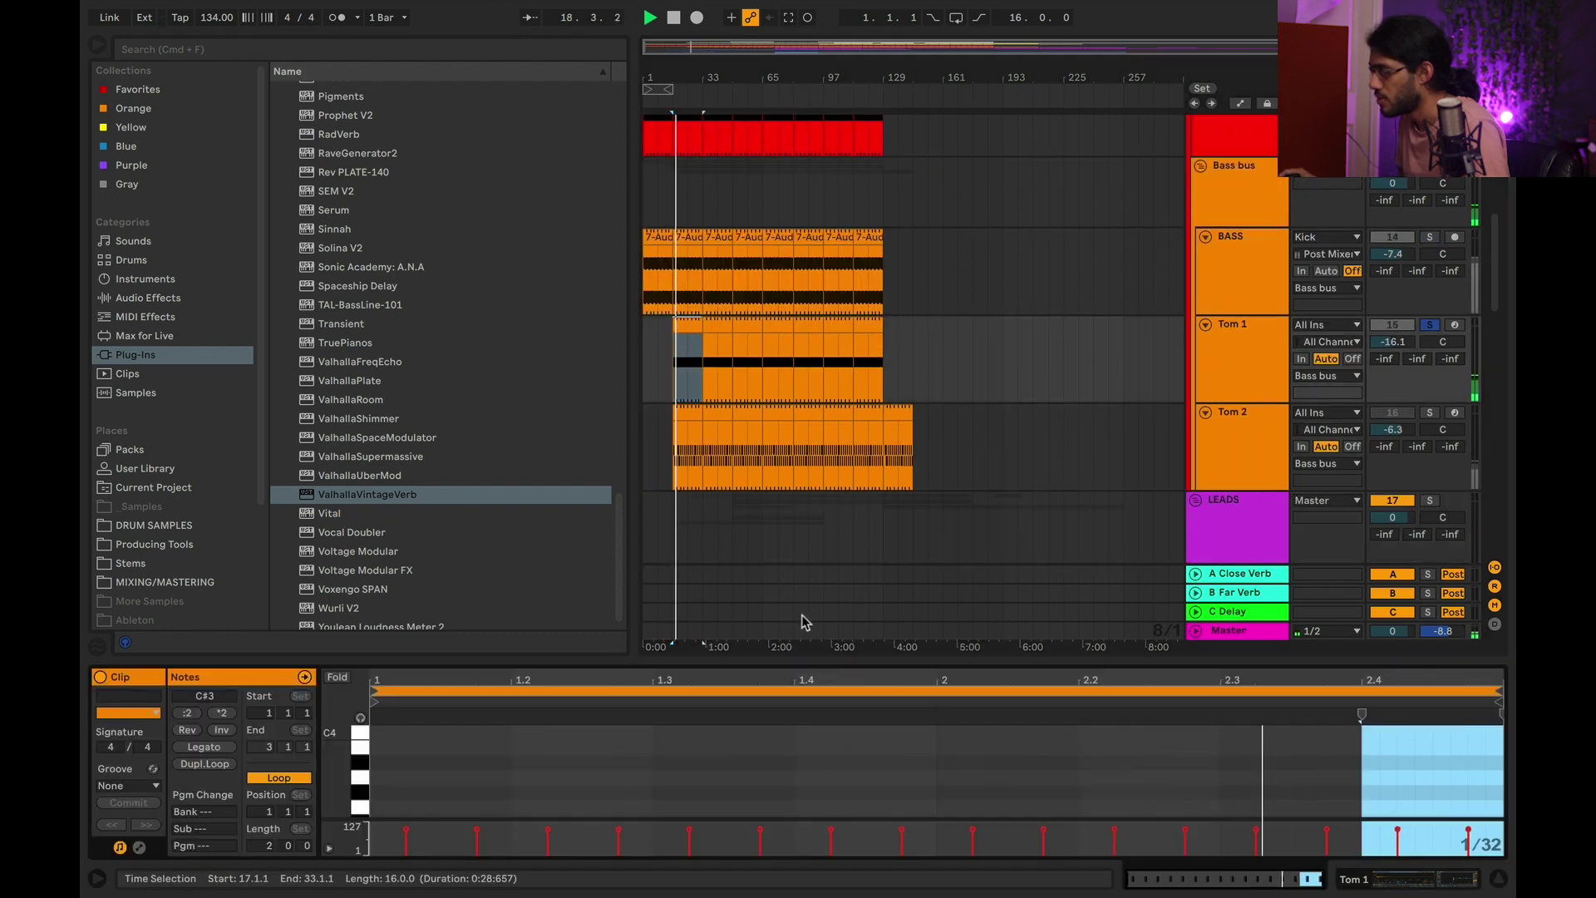
{"action": "key", "text": "super+alt+e"}
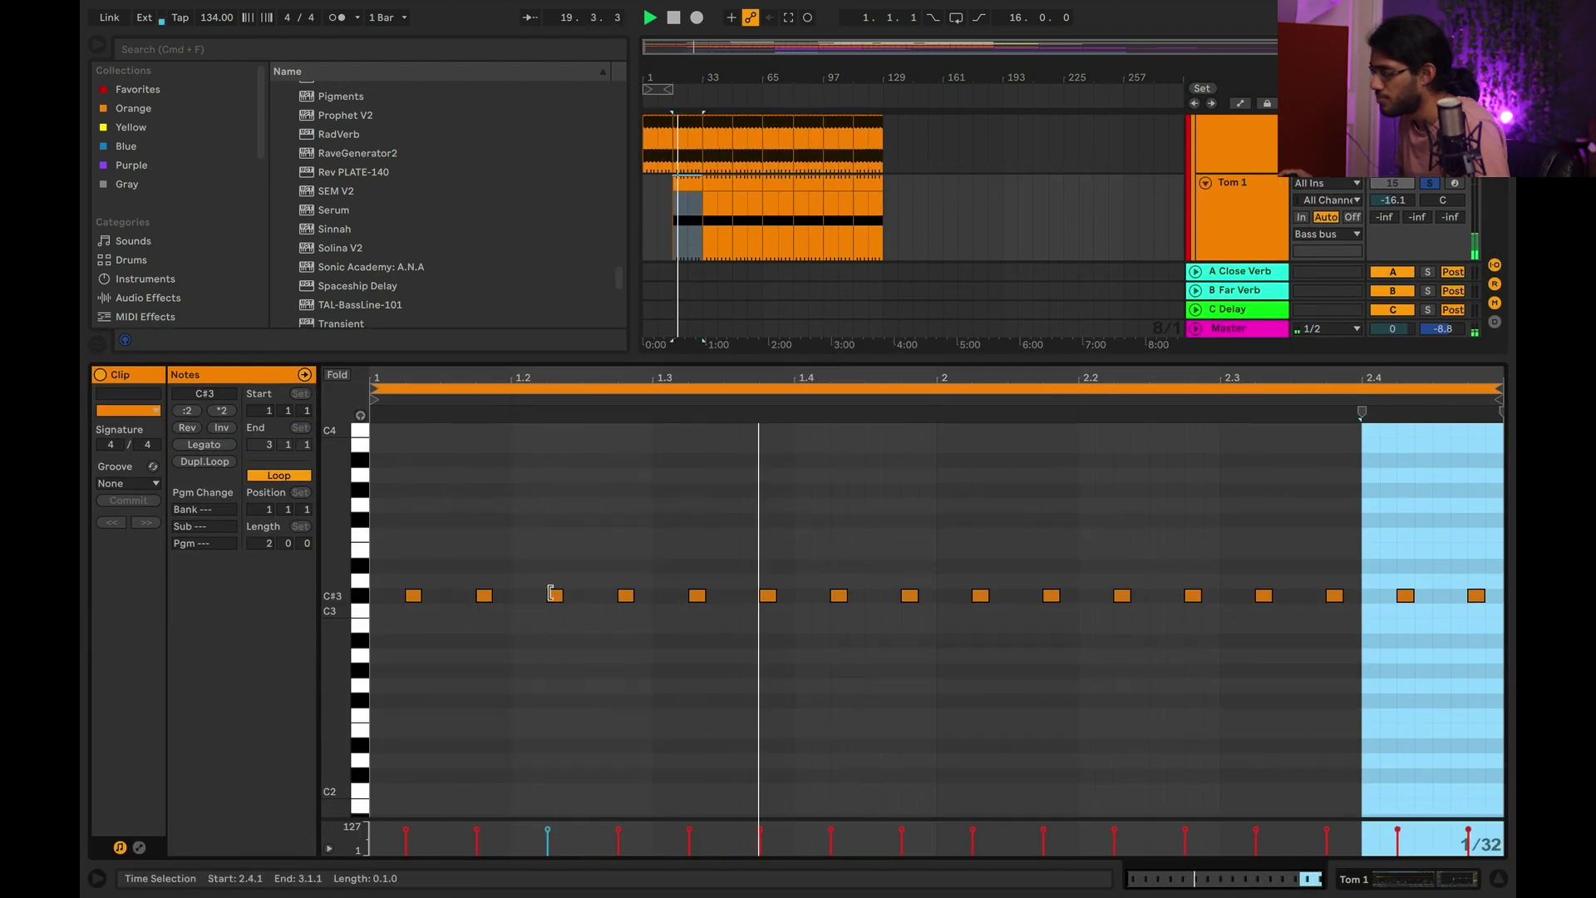
{"action": "left_click_drag", "start_coordinate": [1151, 359], "coordinate": [1151, 553]}
{"action": "scroll", "coordinate": [956, 266], "scroll_direction": "up", "scroll_amount": 1}
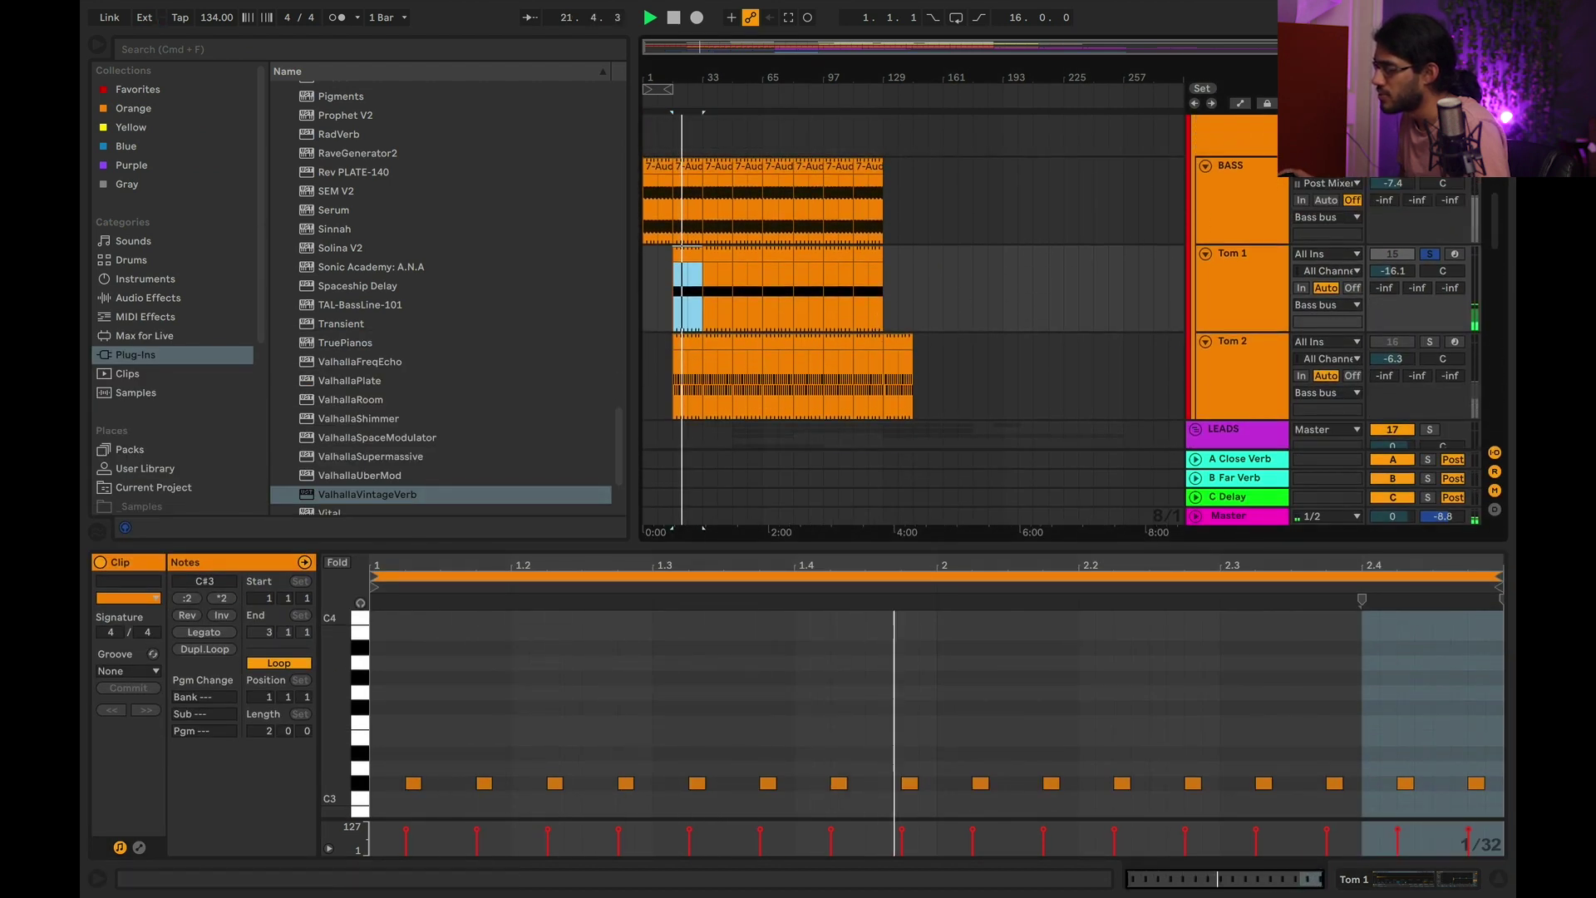
Solo the BASS and Kick together with Tom 1 and listen to the combination, adjusting the clip editor's height.
{"action": "left_click", "coordinate": [1256, 191]}
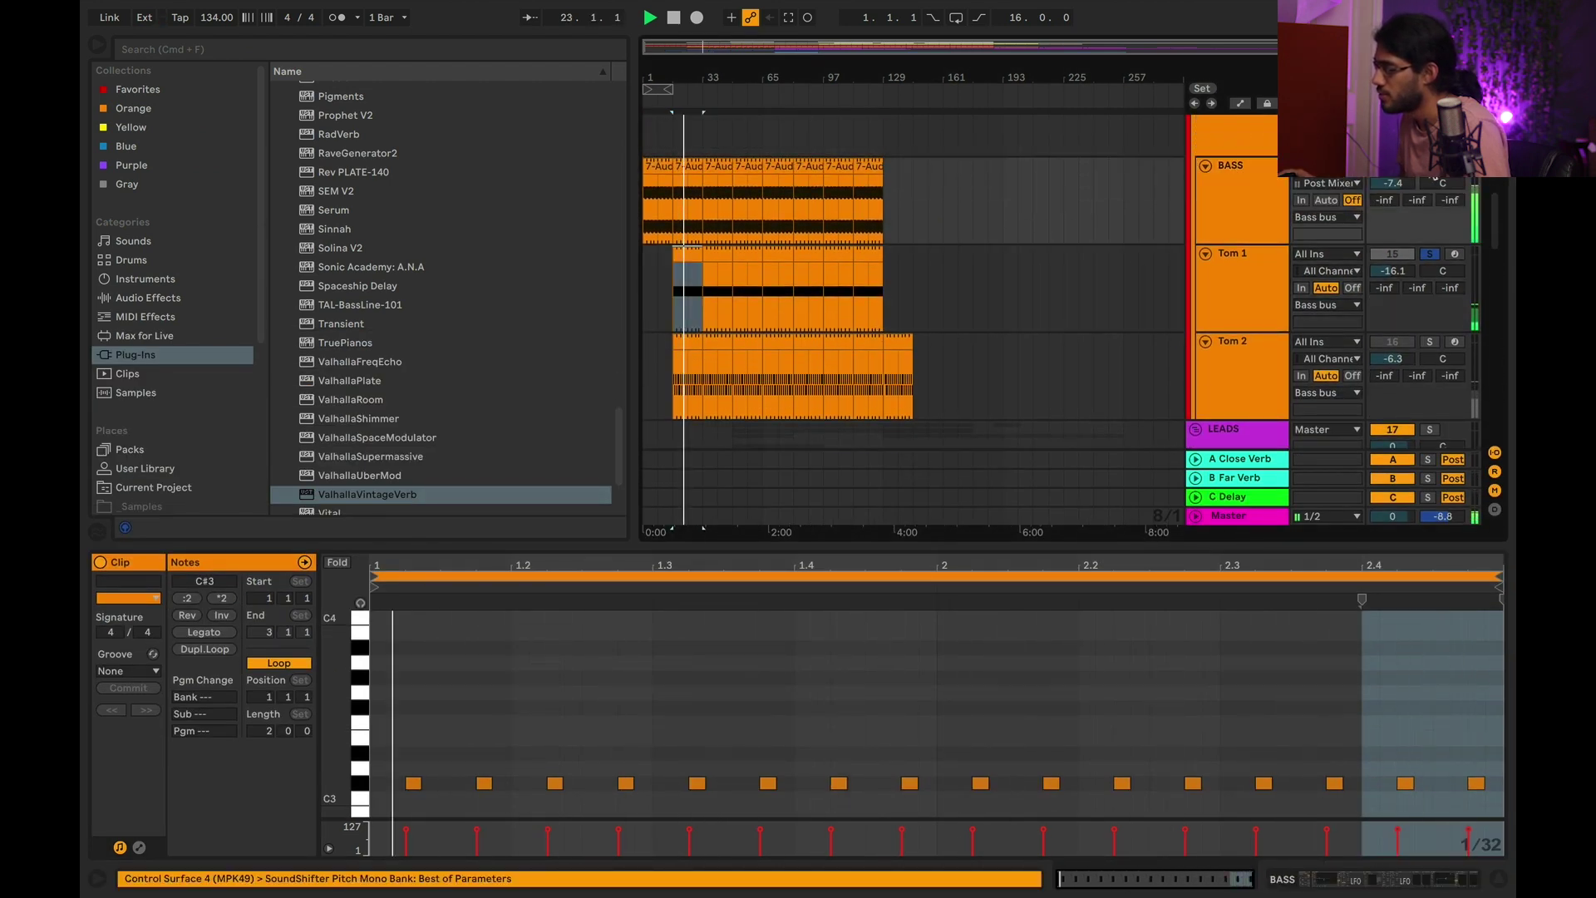
{"action": "scroll", "coordinate": [1430, 258], "scroll_direction": "up", "scroll_amount": 4}
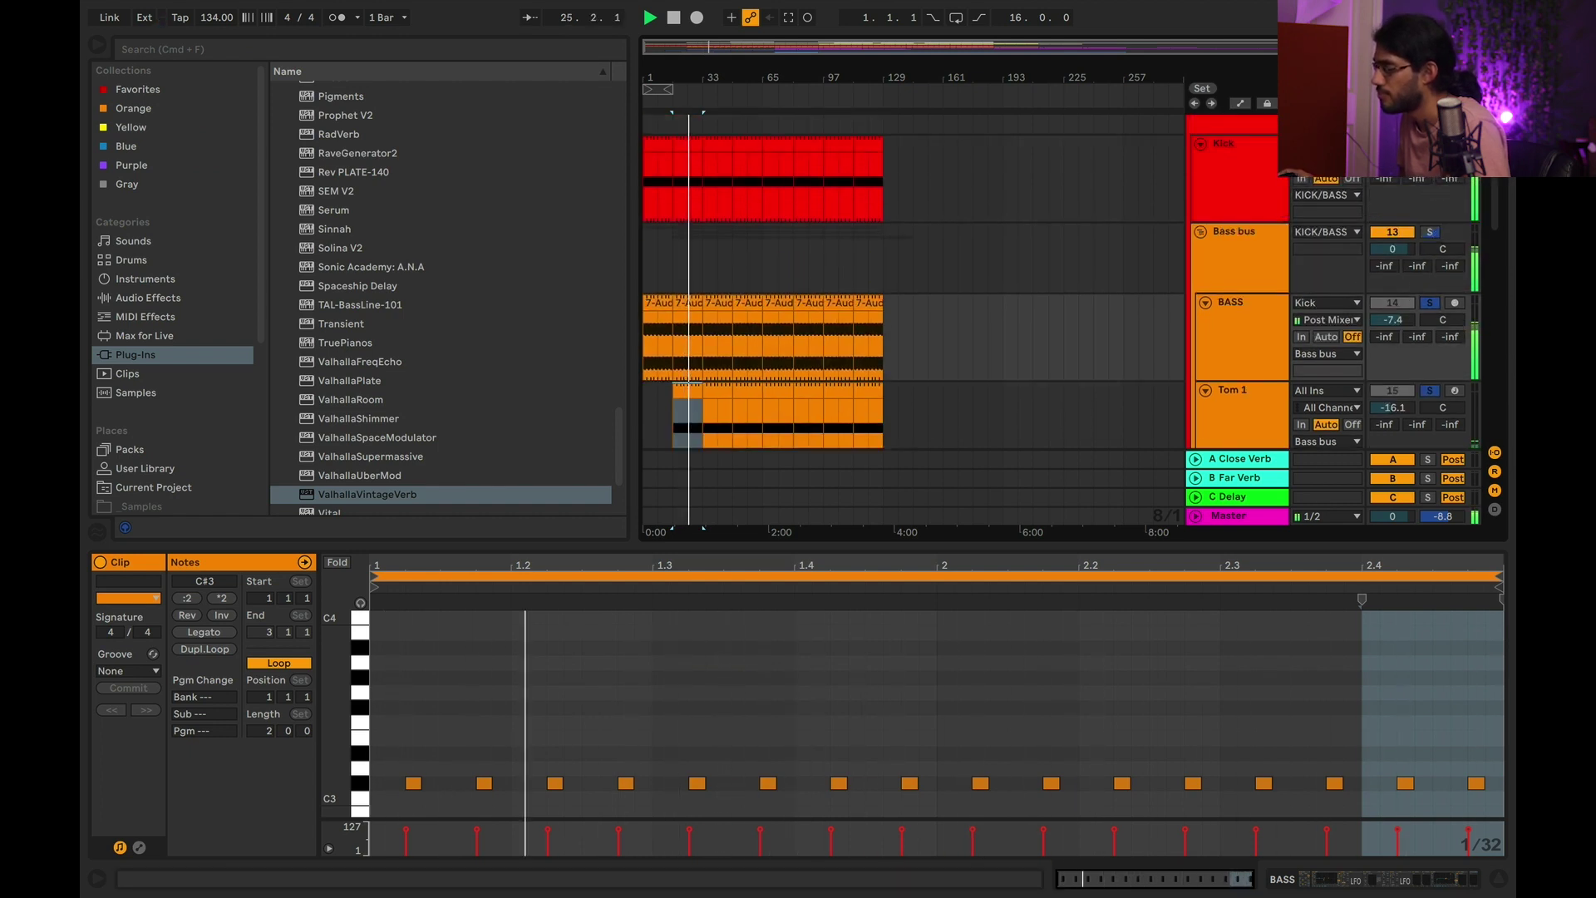
{"action": "left_click_drag", "start_coordinate": [1145, 543], "coordinate": [1141, 467]}
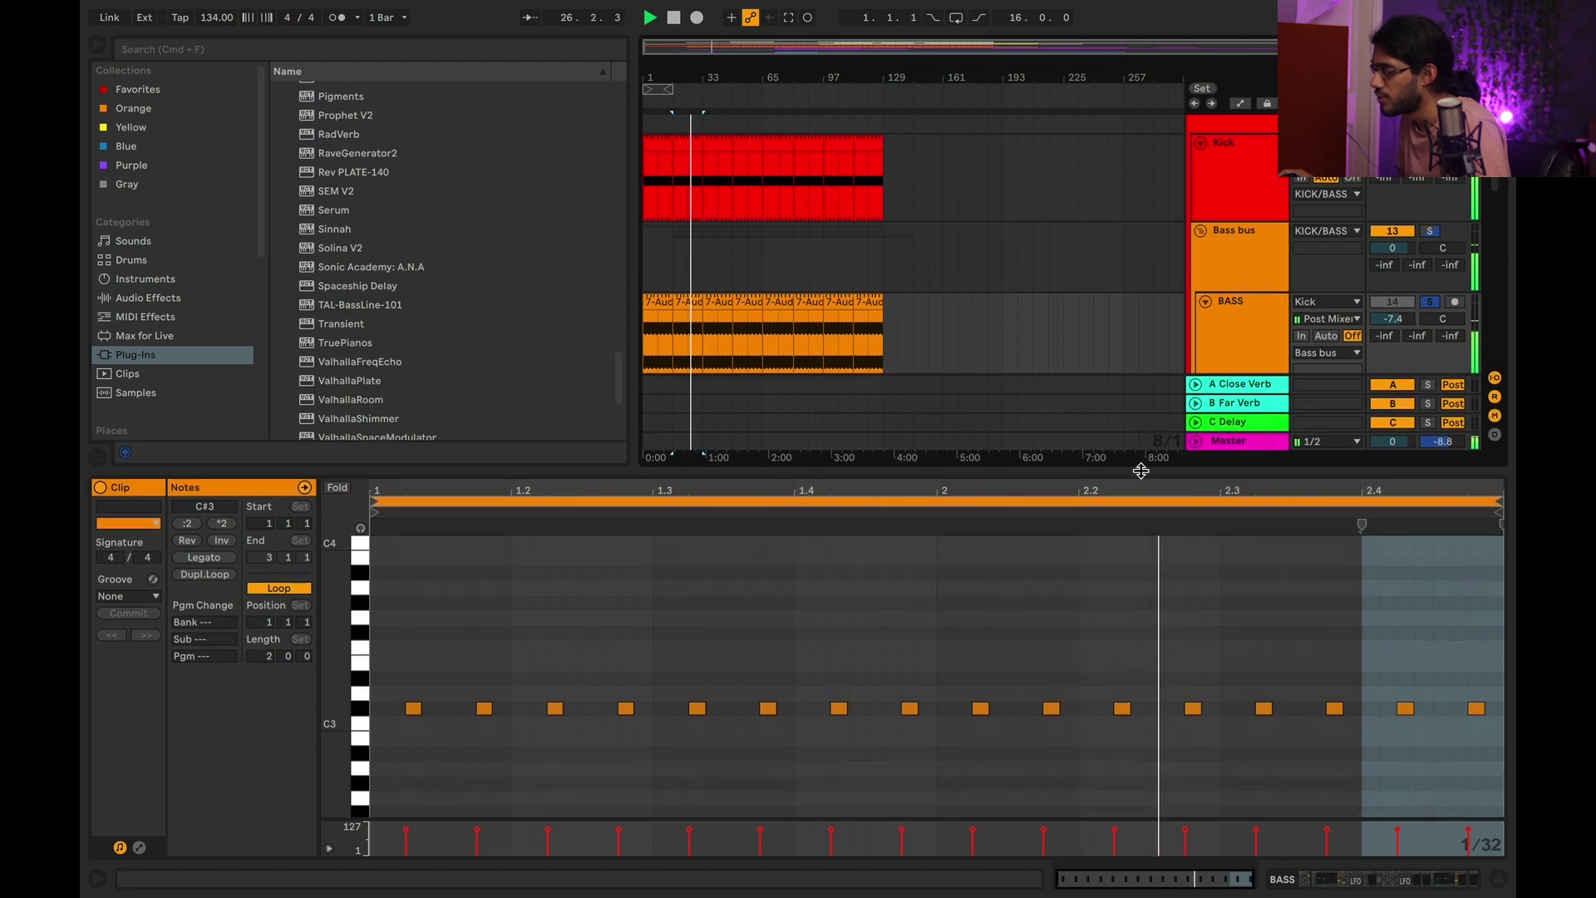
{"action": "scroll", "coordinate": [949, 337], "scroll_direction": "down", "scroll_amount": 4}
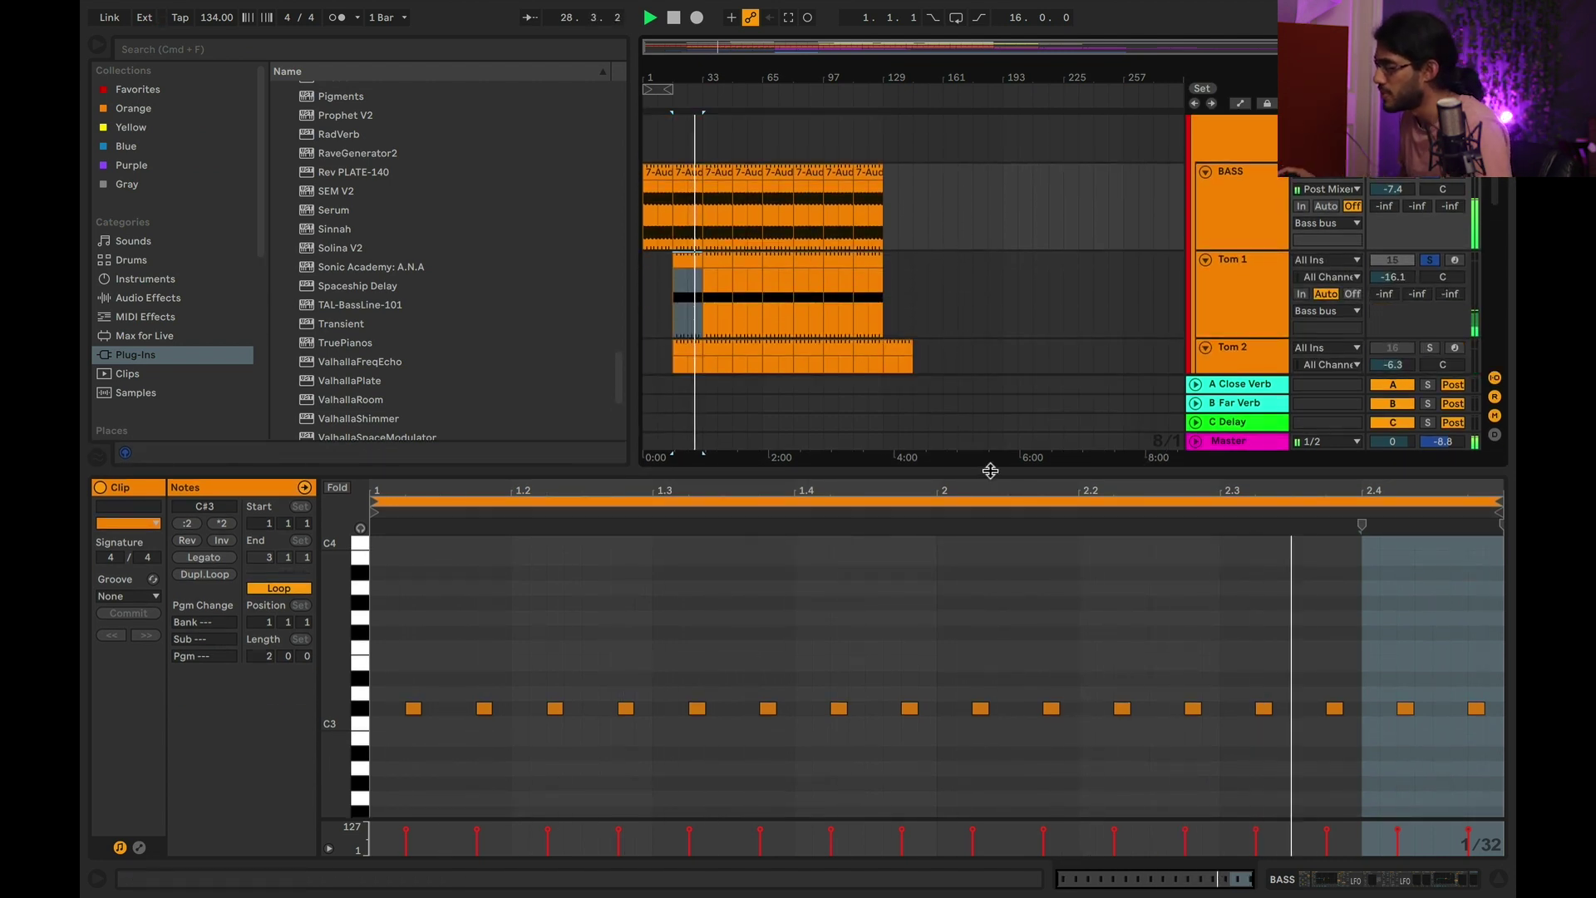
{"action": "left_click_drag", "start_coordinate": [991, 472], "coordinate": [990, 528]}
{"action": "scroll", "coordinate": [977, 366], "scroll_direction": "down", "scroll_amount": 2}
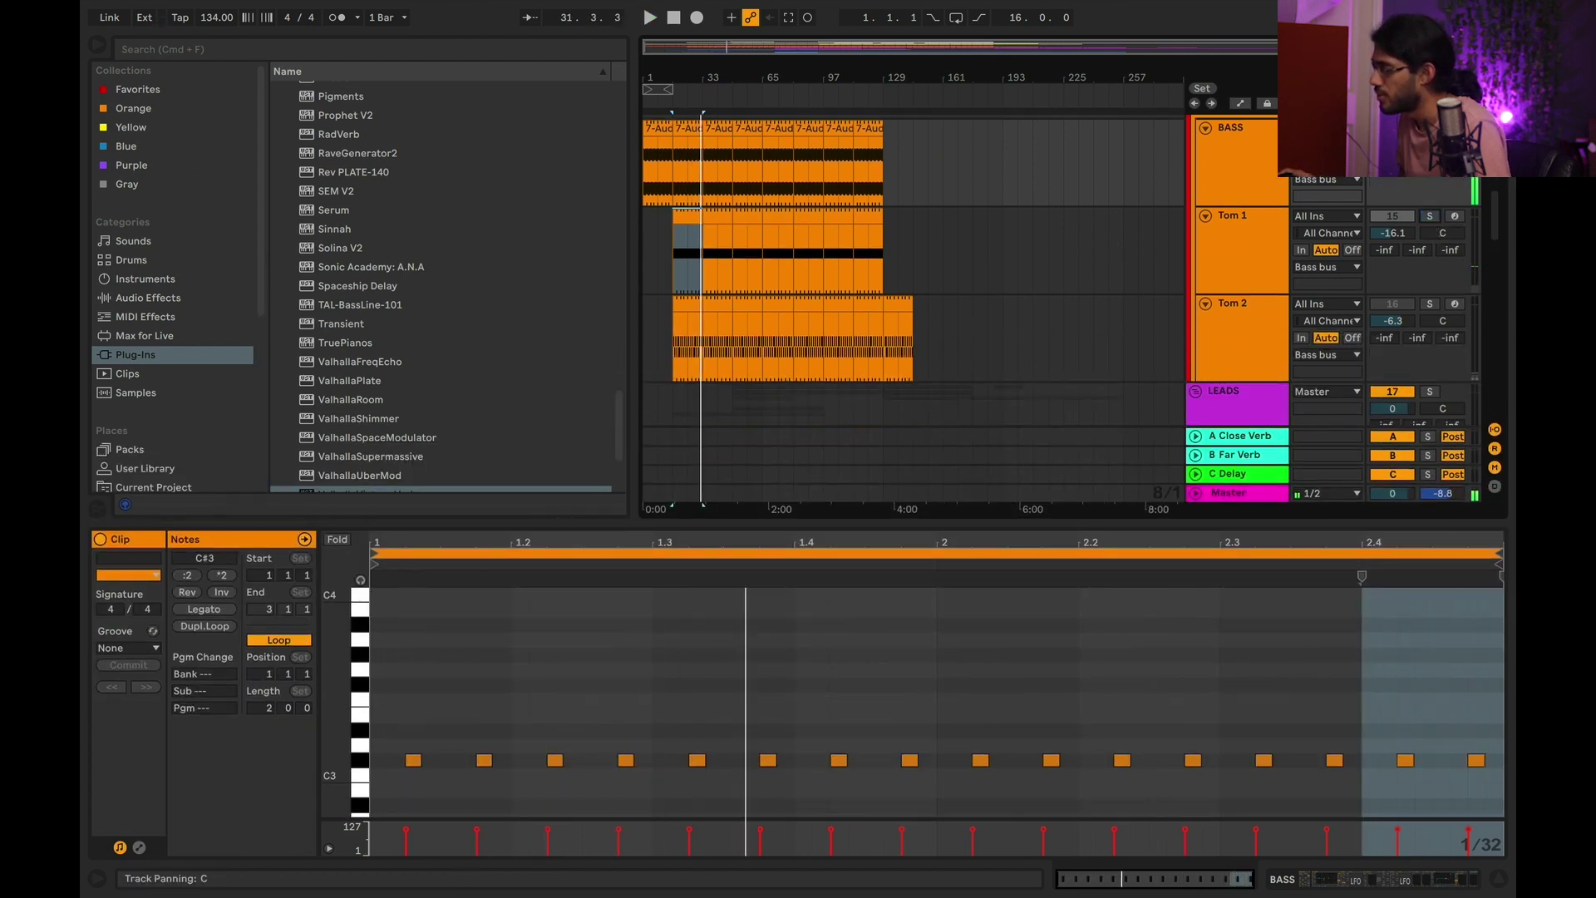
Solo Tom 2 instead of Tom 1, BASS and Kick, play its first MIDI clip and show its notes in a taller editor.
{"action": "key", "text": "space"}
{"action": "key", "text": "space"}
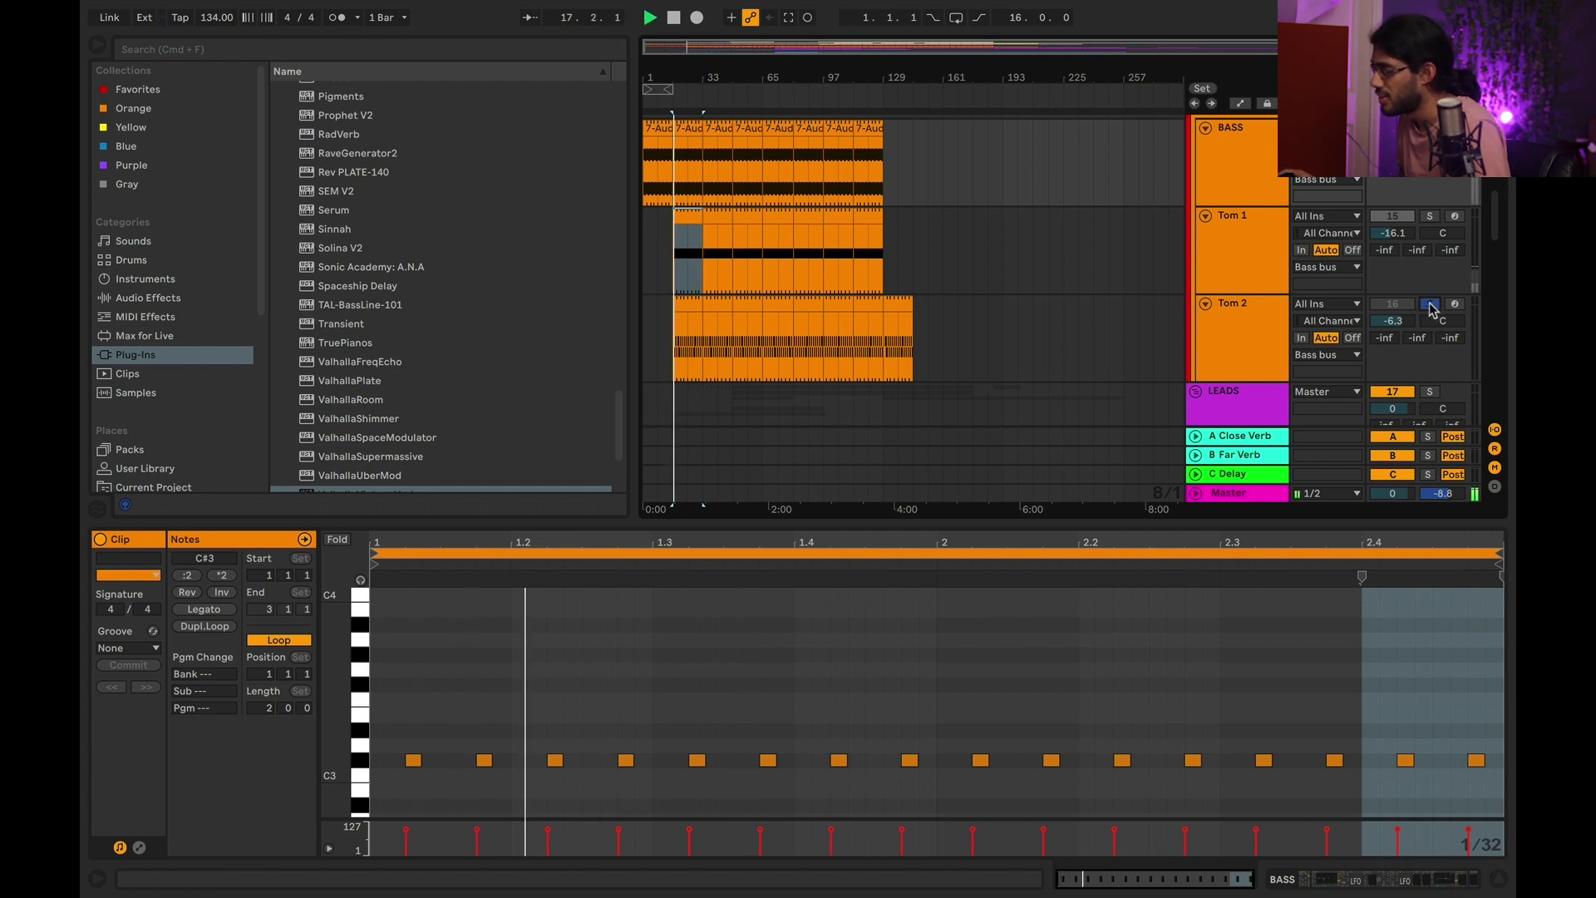
{"action": "scroll", "coordinate": [1325, 277], "scroll_direction": "up", "scroll_amount": 3}
{"action": "scroll", "coordinate": [1430, 179], "scroll_direction": "up", "scroll_amount": 3}
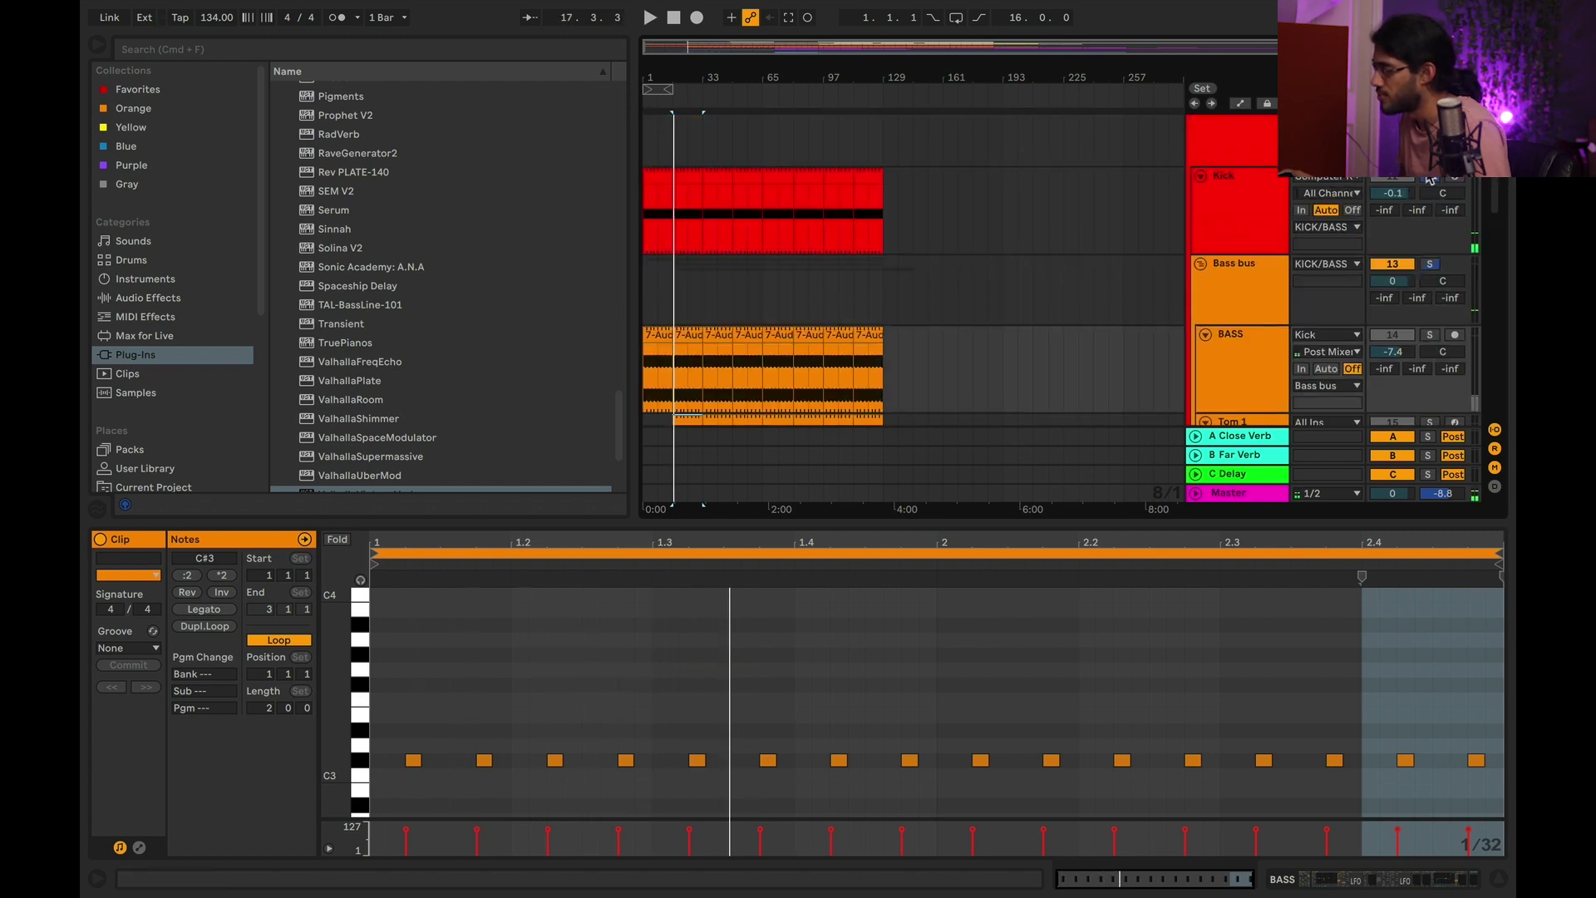
{"action": "scroll", "coordinate": [1430, 183], "scroll_direction": "down", "scroll_amount": 7}
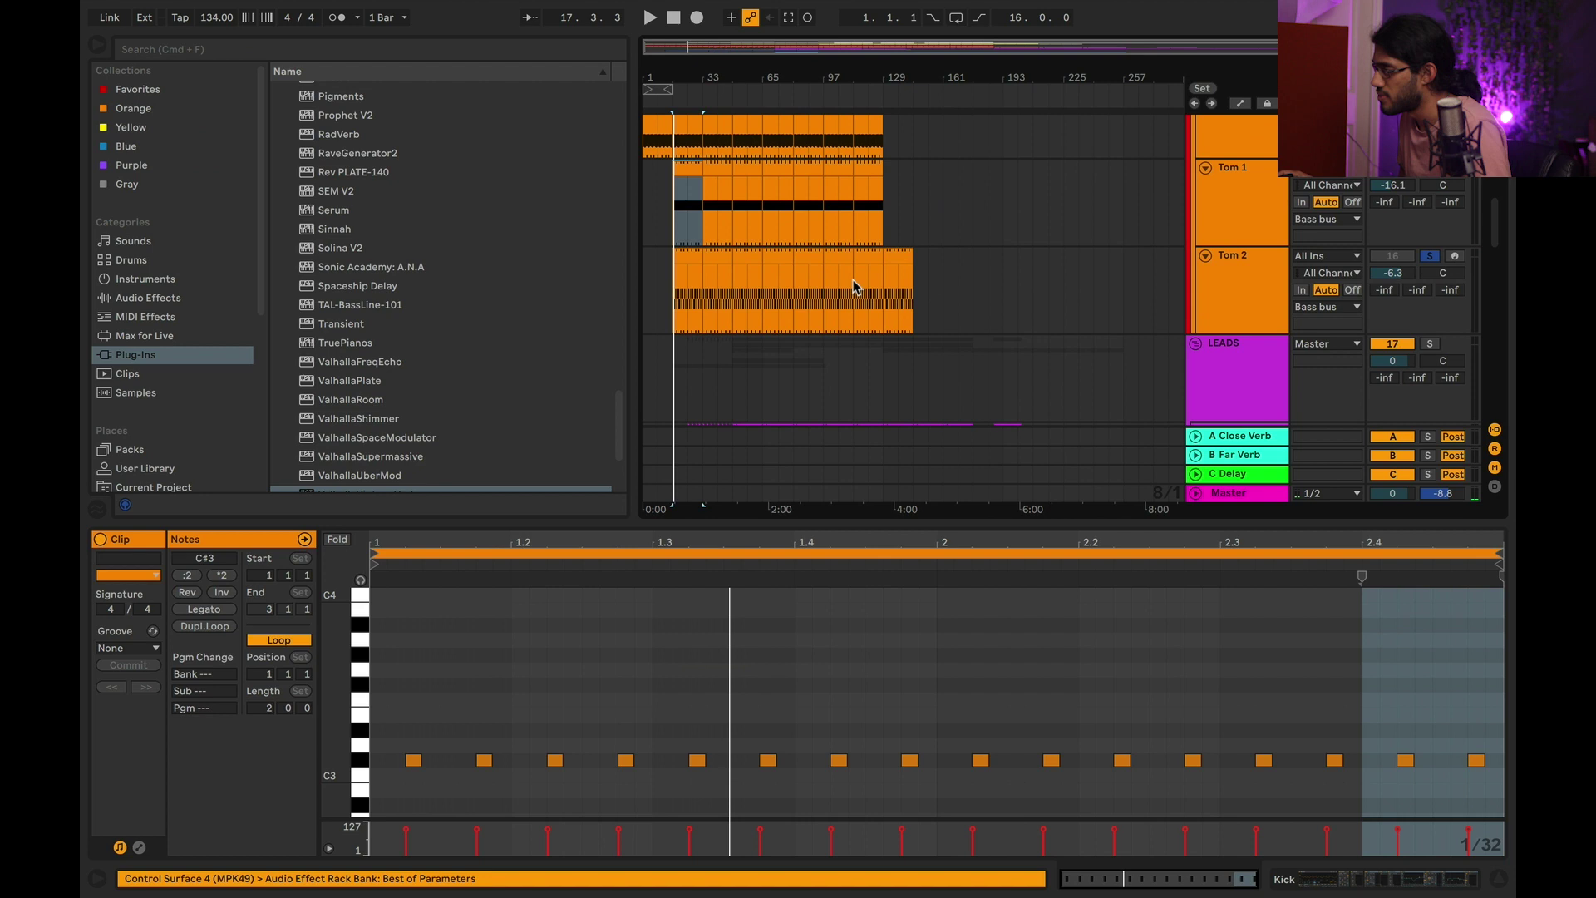
{"action": "left_click", "coordinate": [685, 260]}
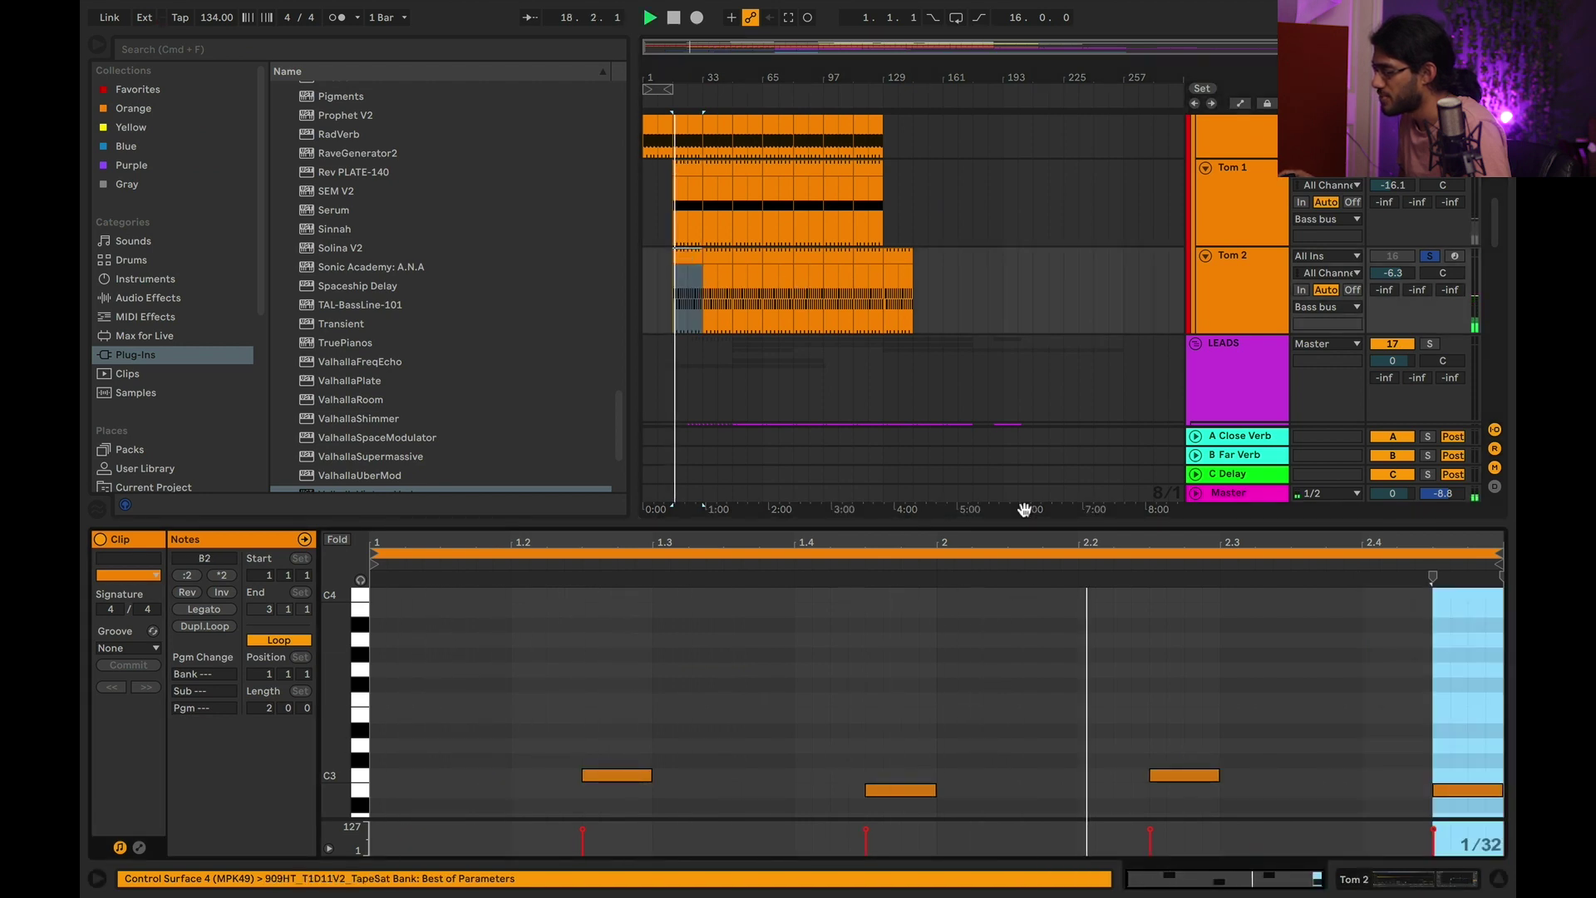
{"action": "left_click_drag", "start_coordinate": [1034, 524], "coordinate": [1030, 432]}
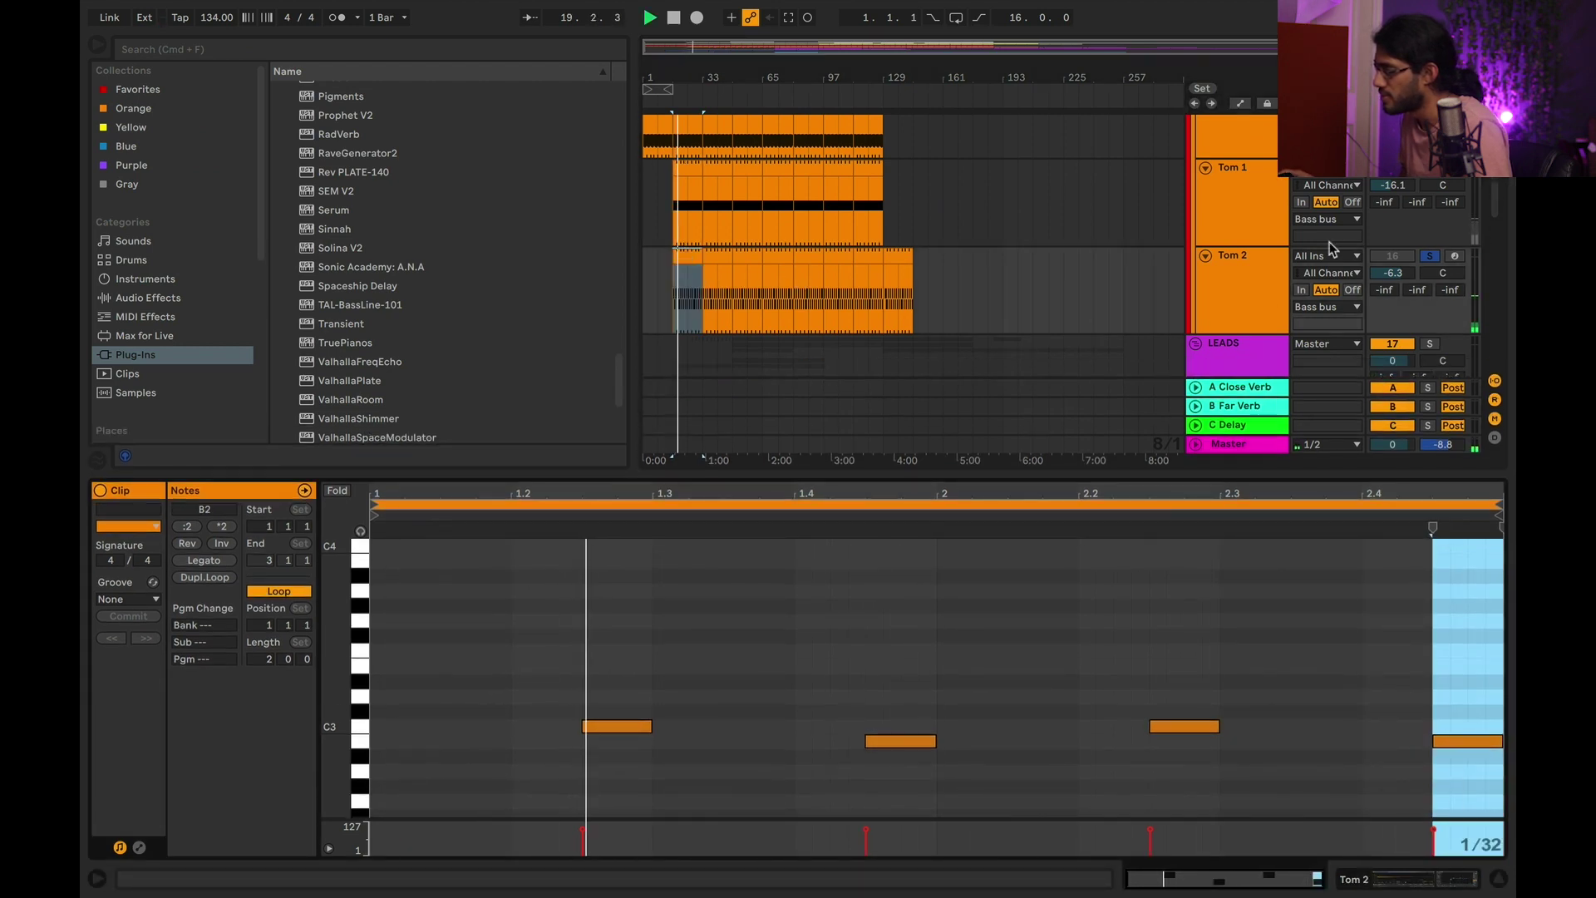
Add Tom 1, BASS and Kick to the soloed Tom 2 during playback to hear the whole low end together.
{"action": "scroll", "coordinate": [1430, 197], "scroll_direction": "up", "scroll_amount": 5}
{"action": "scroll", "coordinate": [1430, 198], "scroll_direction": "up", "scroll_amount": 3}
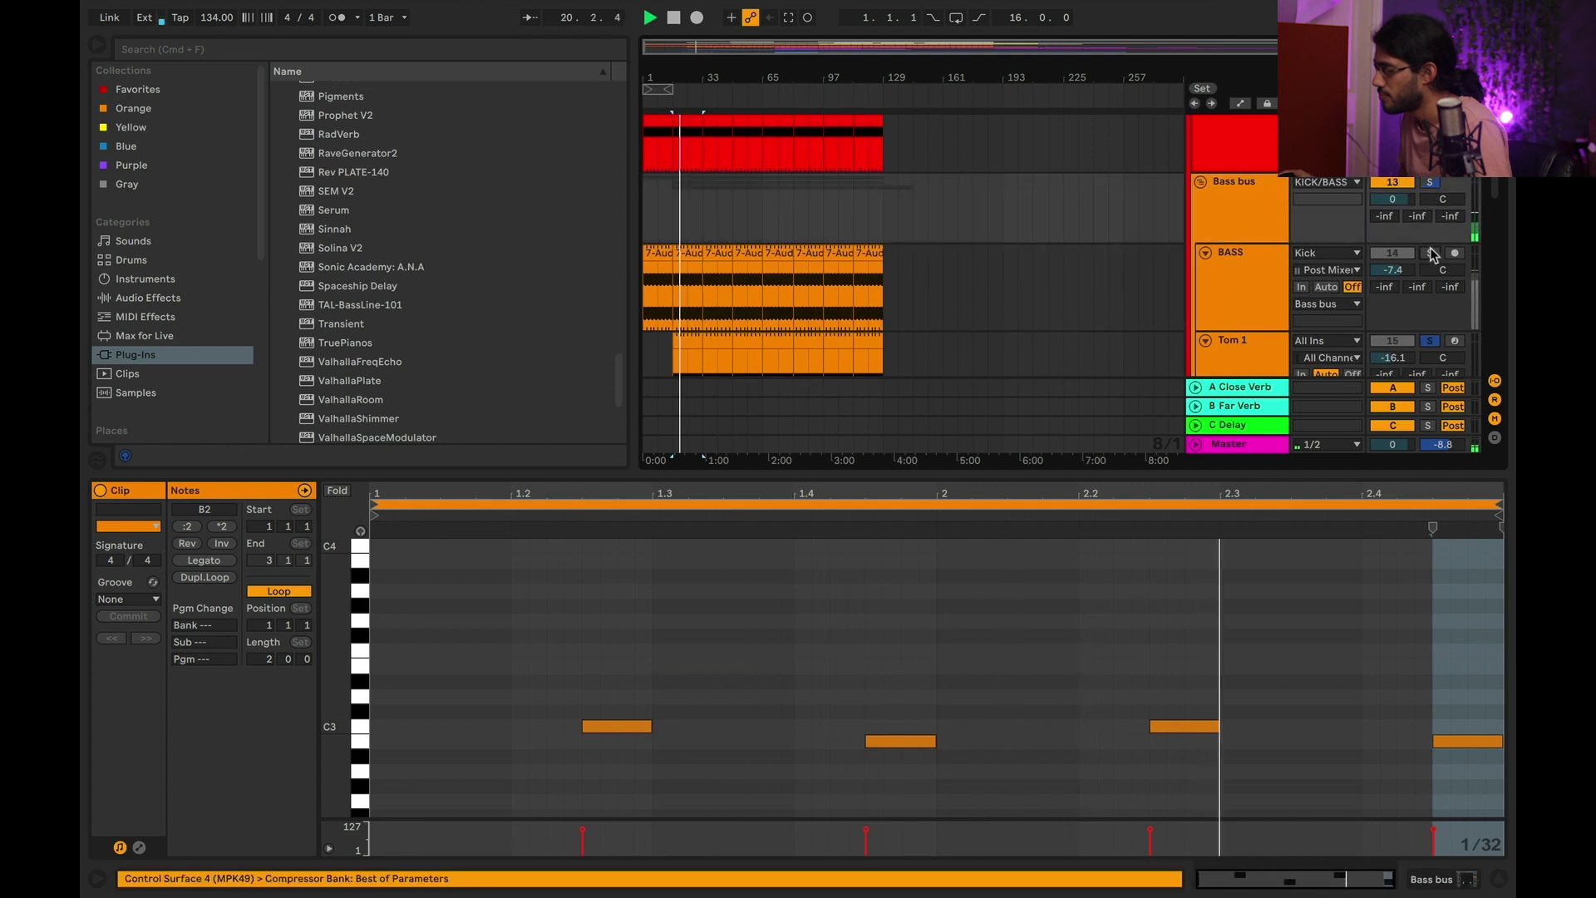
{"action": "left_click", "coordinate": [1429, 198]}
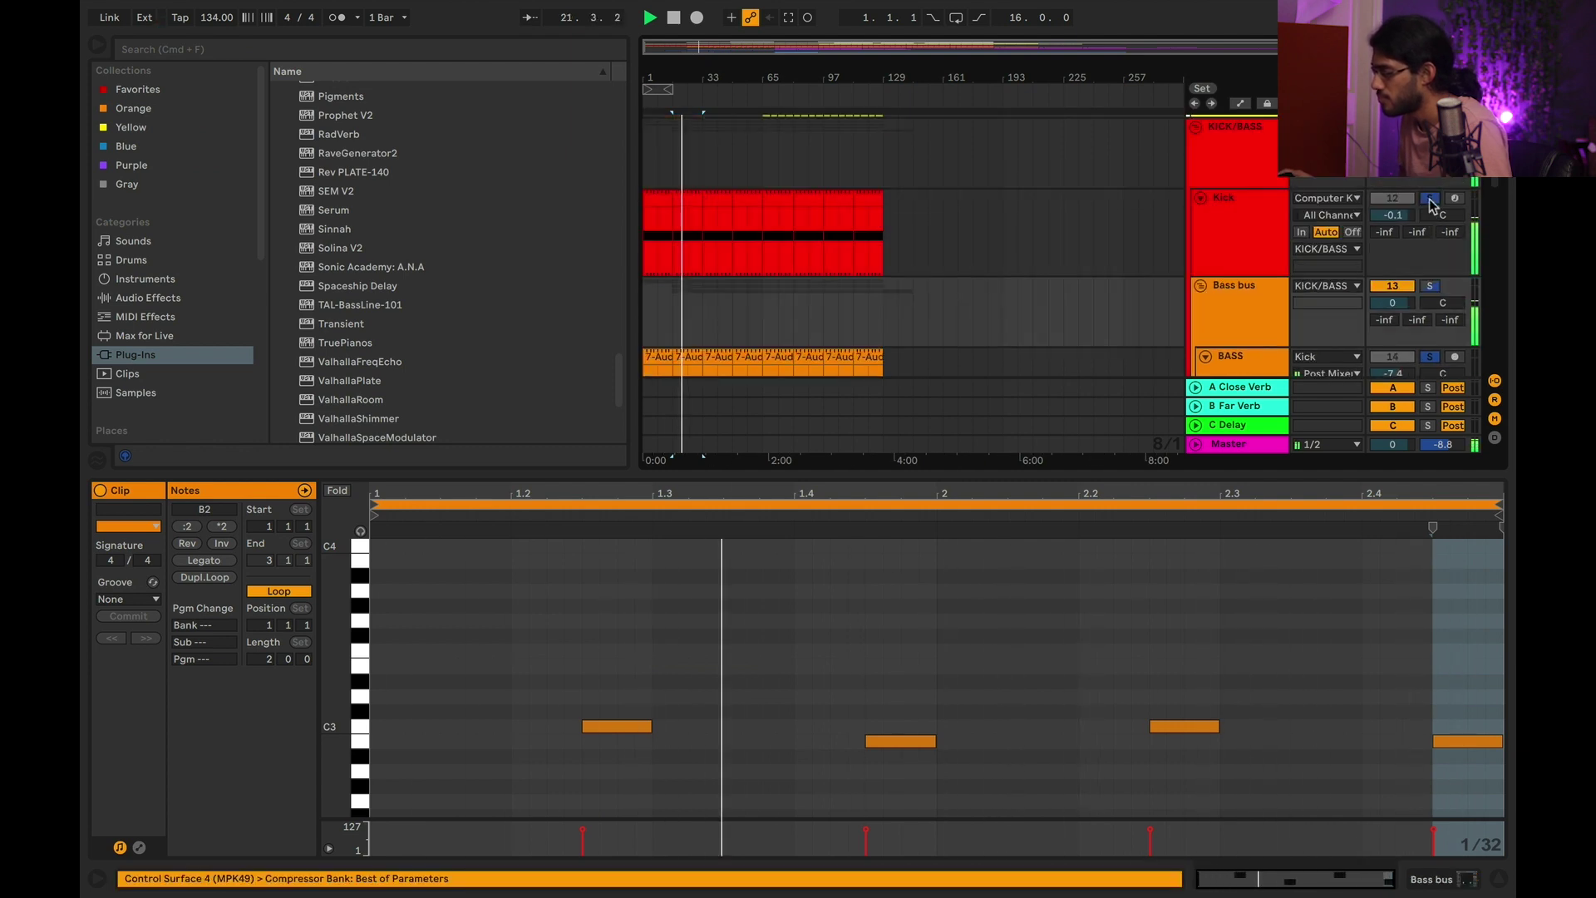
{"action": "left_click", "coordinate": [790, 261]}
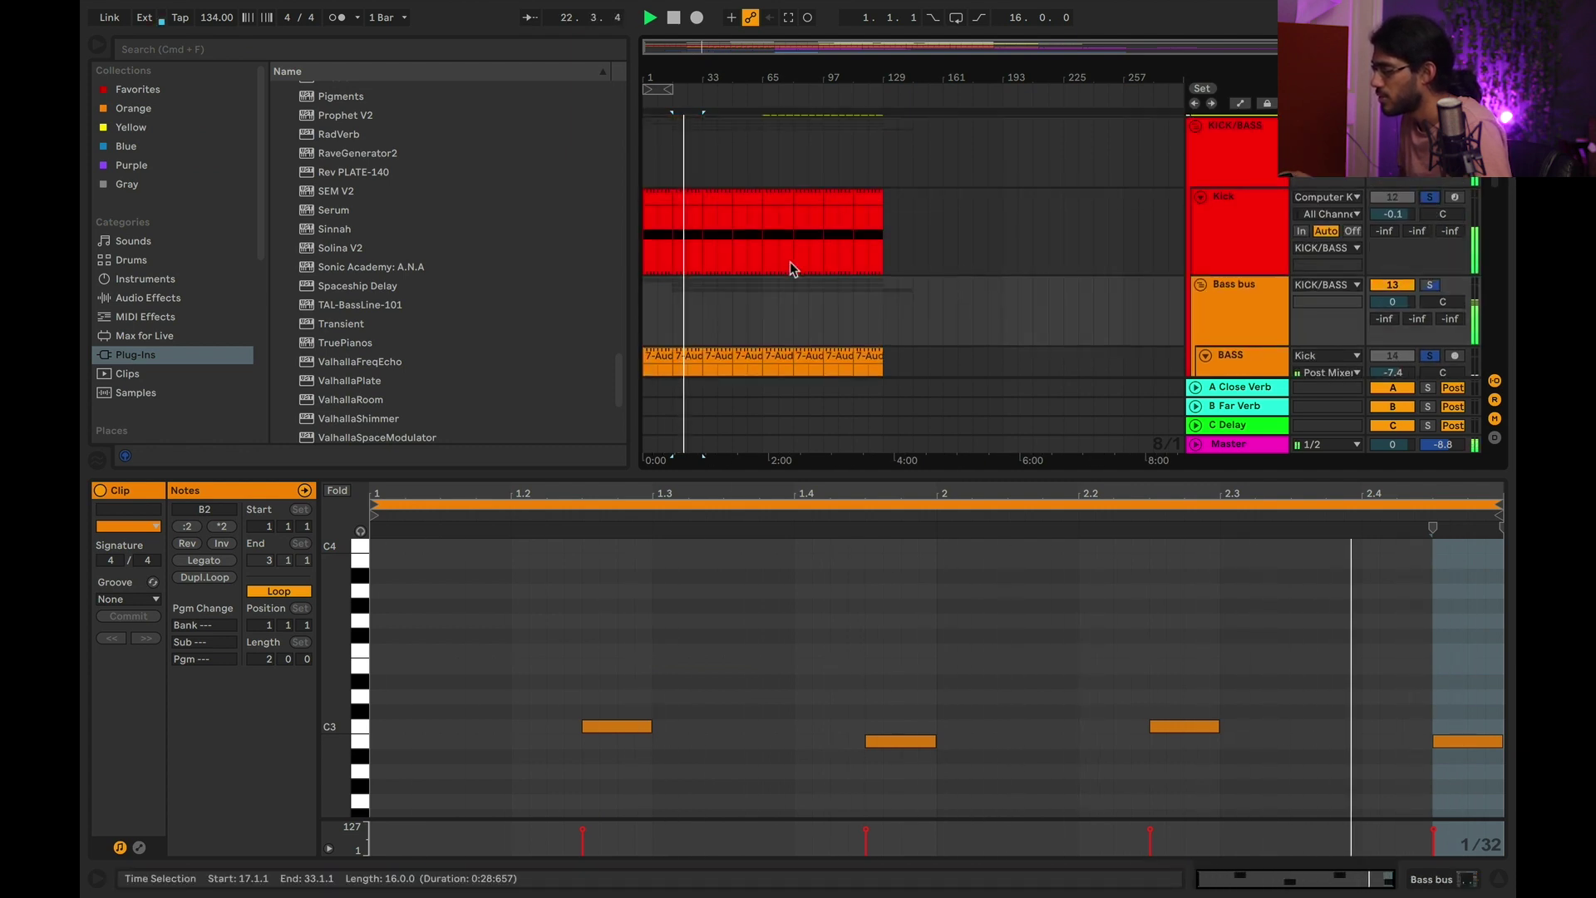
Shrink the clip editor until it is hidden so the arrangement shows more tracks while playback continues.
{"action": "scroll", "coordinate": [790, 261], "scroll_direction": "down", "scroll_amount": 3}
{"action": "scroll", "coordinate": [790, 264], "scroll_direction": "down", "scroll_amount": 2}
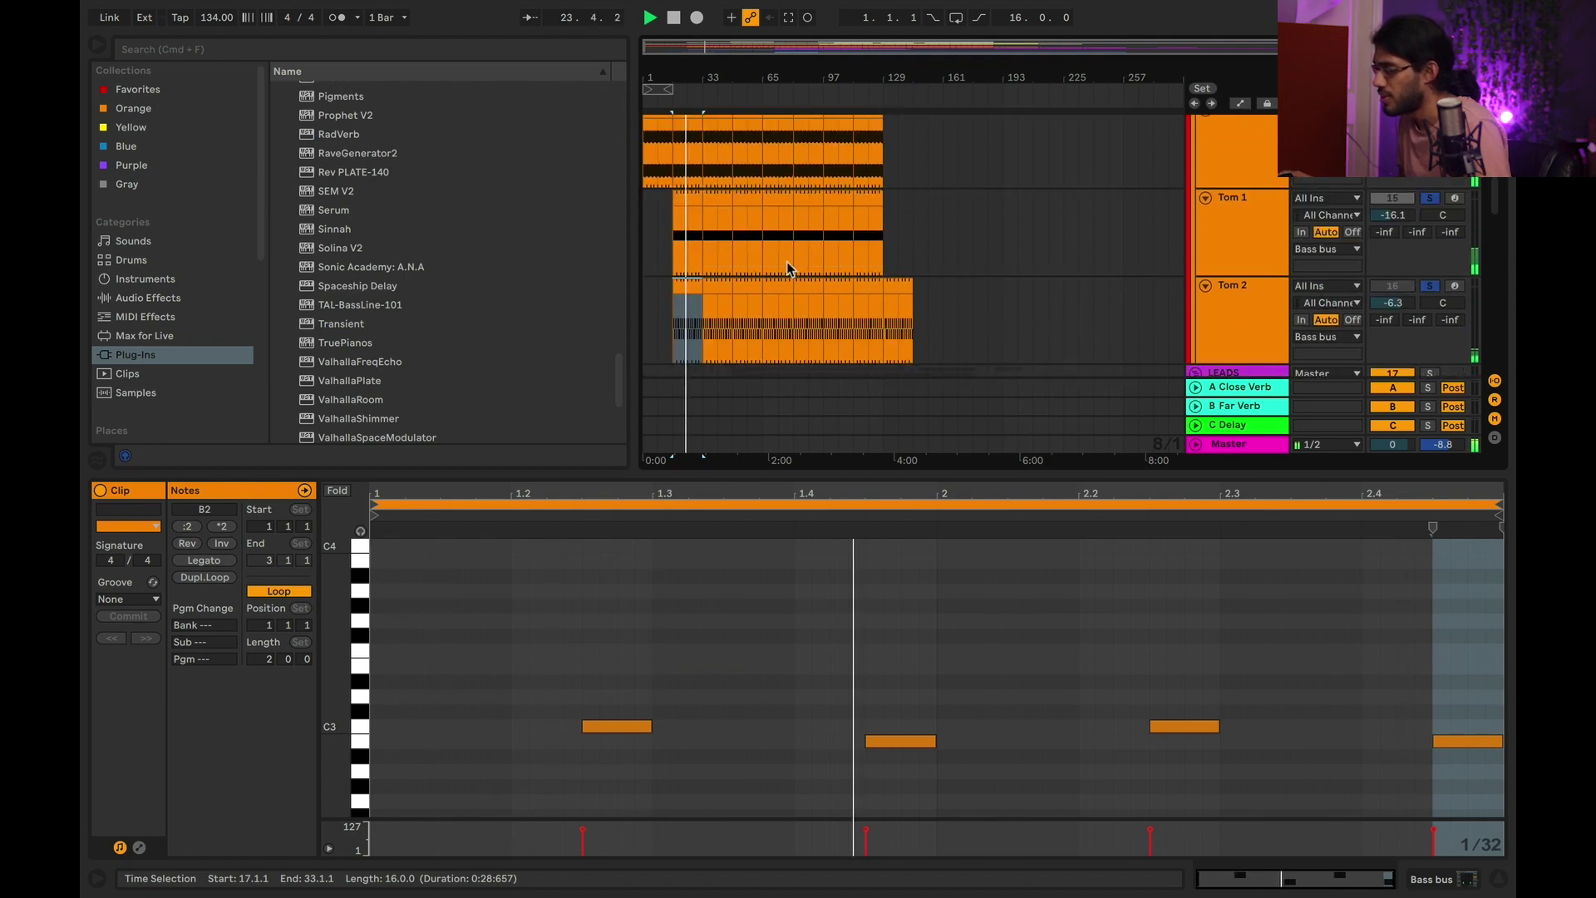
{"action": "left_click_drag", "start_coordinate": [817, 475], "coordinate": [813, 577]}
{"action": "scroll", "coordinate": [785, 390], "scroll_direction": "down", "scroll_amount": 2}
{"action": "scroll", "coordinate": [785, 388], "scroll_direction": "down", "scroll_amount": 1}
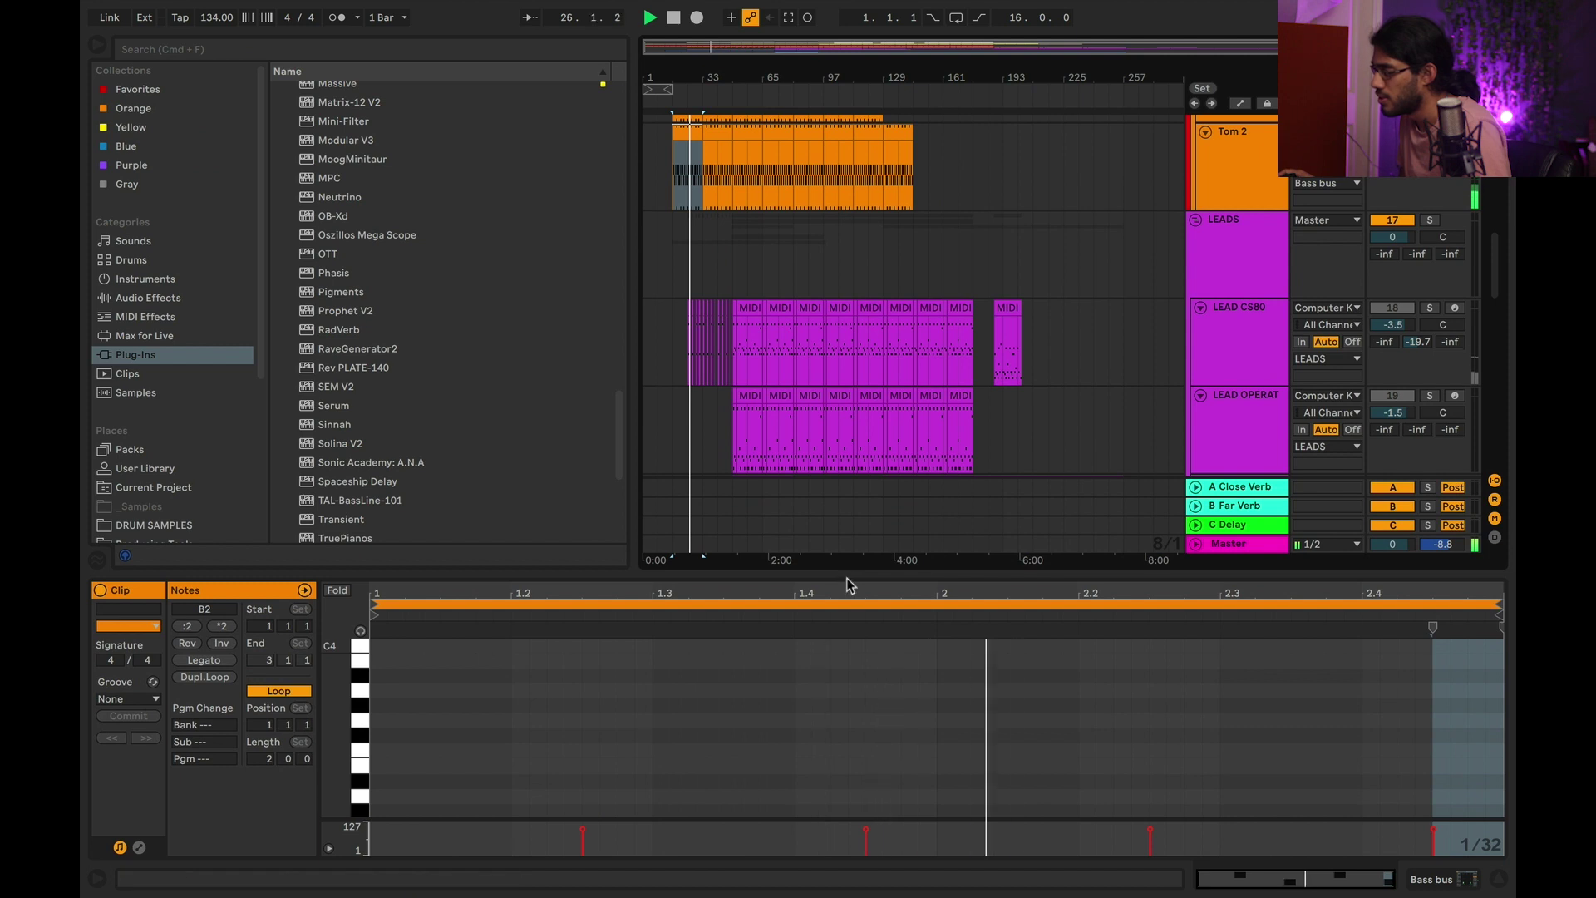
{"action": "left_click", "coordinate": [848, 572]}
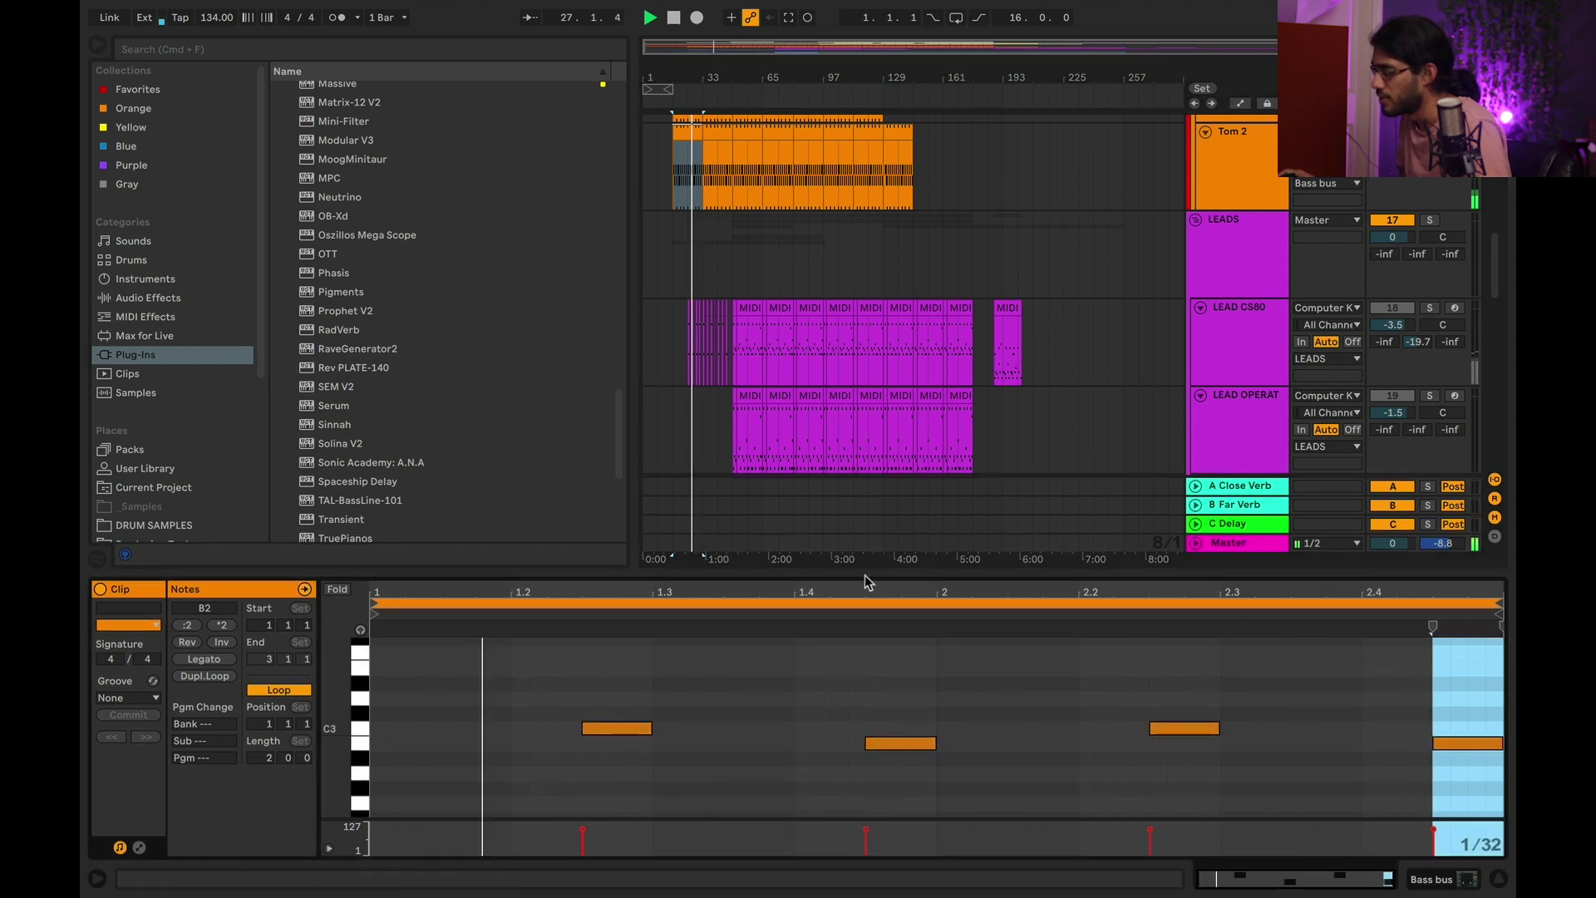
{"action": "left_click_drag", "start_coordinate": [864, 575], "coordinate": [850, 893]}
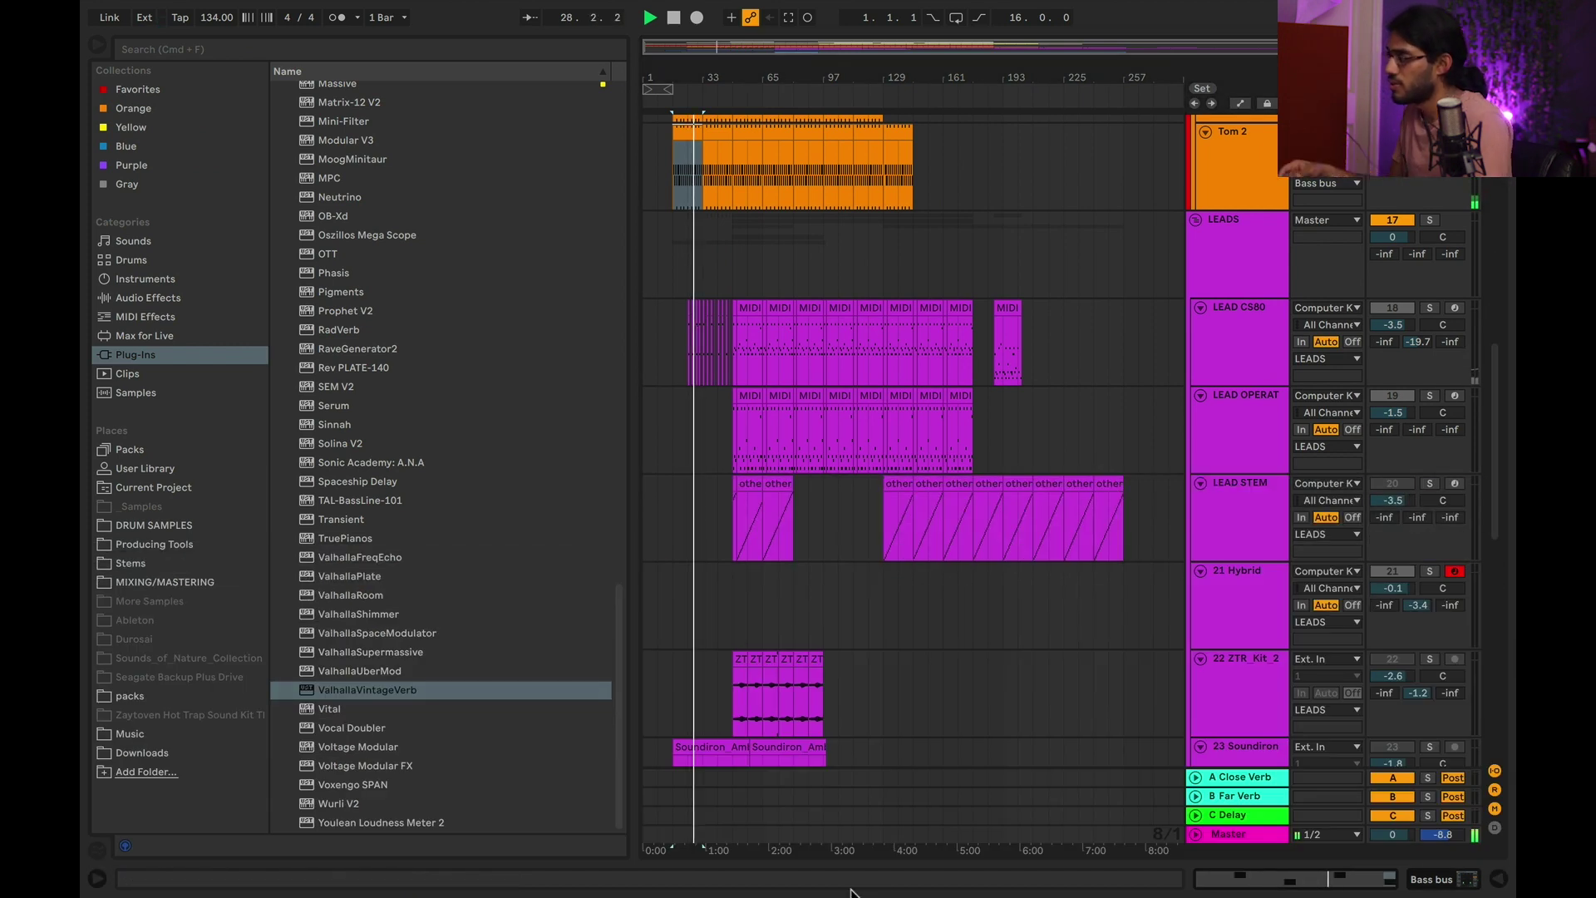
Select the Tom 1 and Tom 2 tracks in turn while listening to them play with the Kick and BASS.
{"action": "scroll", "coordinate": [803, 450], "scroll_direction": "up", "scroll_amount": 2}
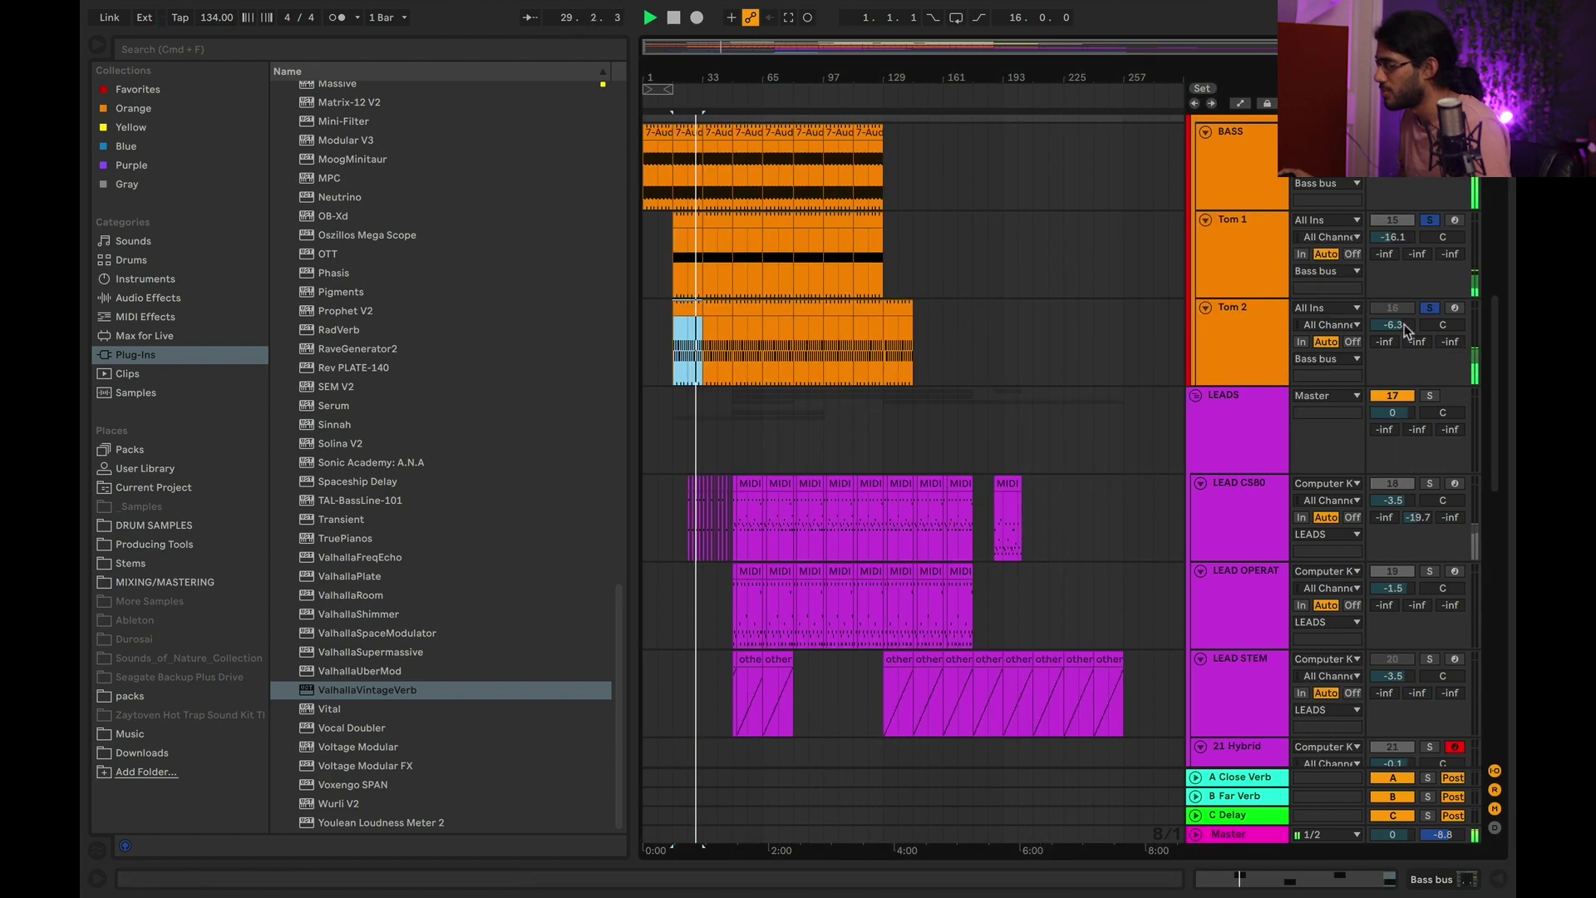
{"action": "left_click", "coordinate": [1242, 340]}
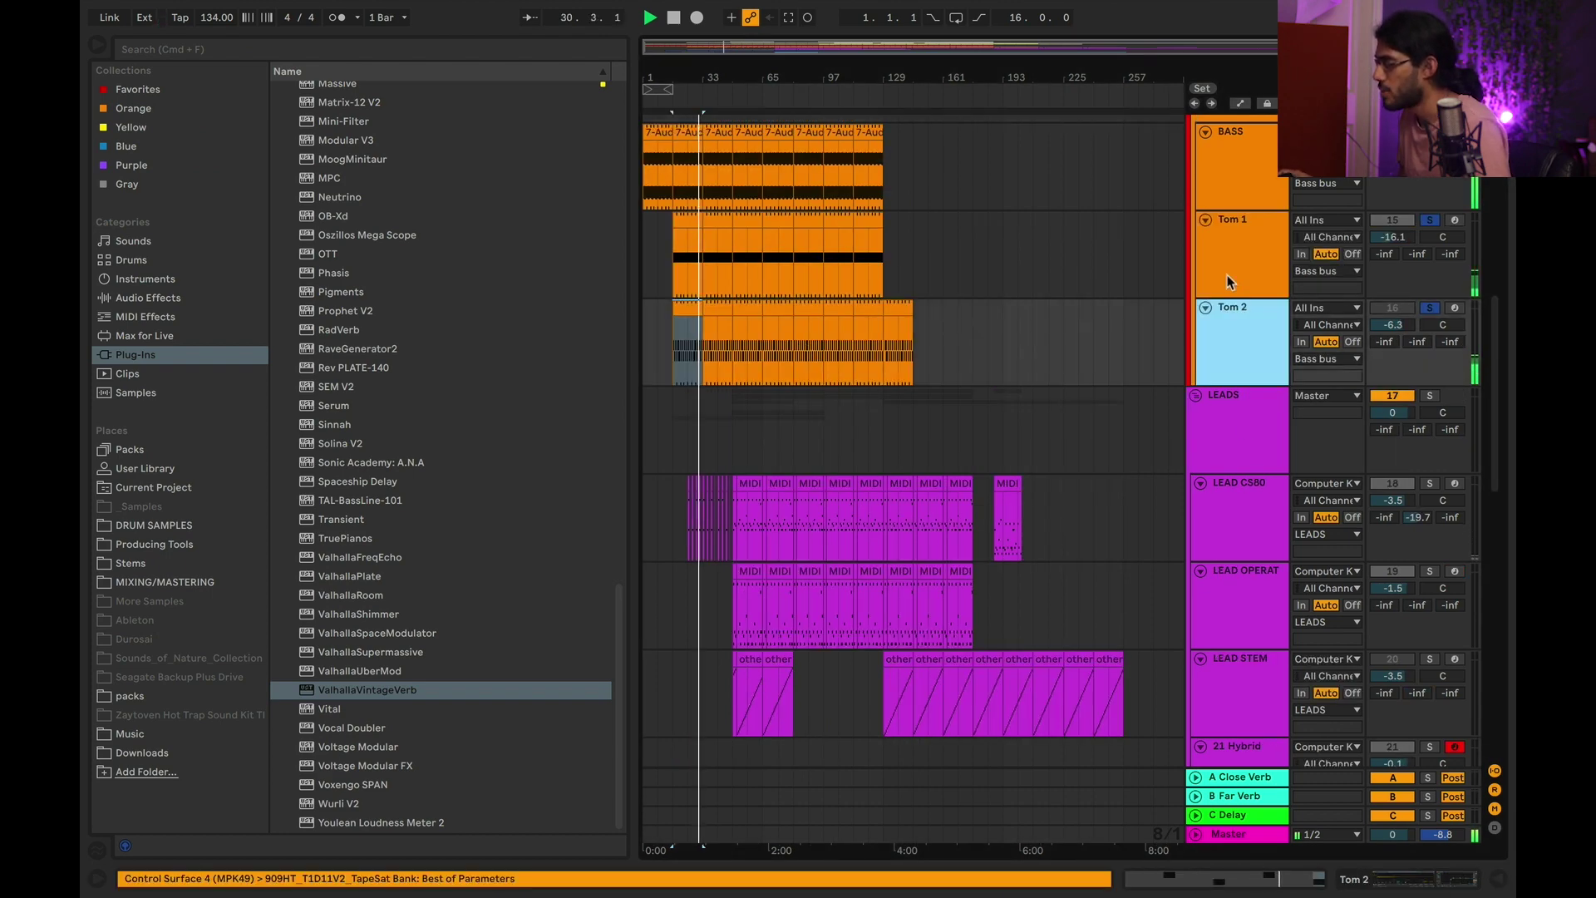
{"action": "left_click", "coordinate": [1231, 281]}
{"action": "left_click", "coordinate": [1239, 335]}
{"action": "scroll", "coordinate": [1008, 421], "scroll_direction": "up", "scroll_amount": 2}
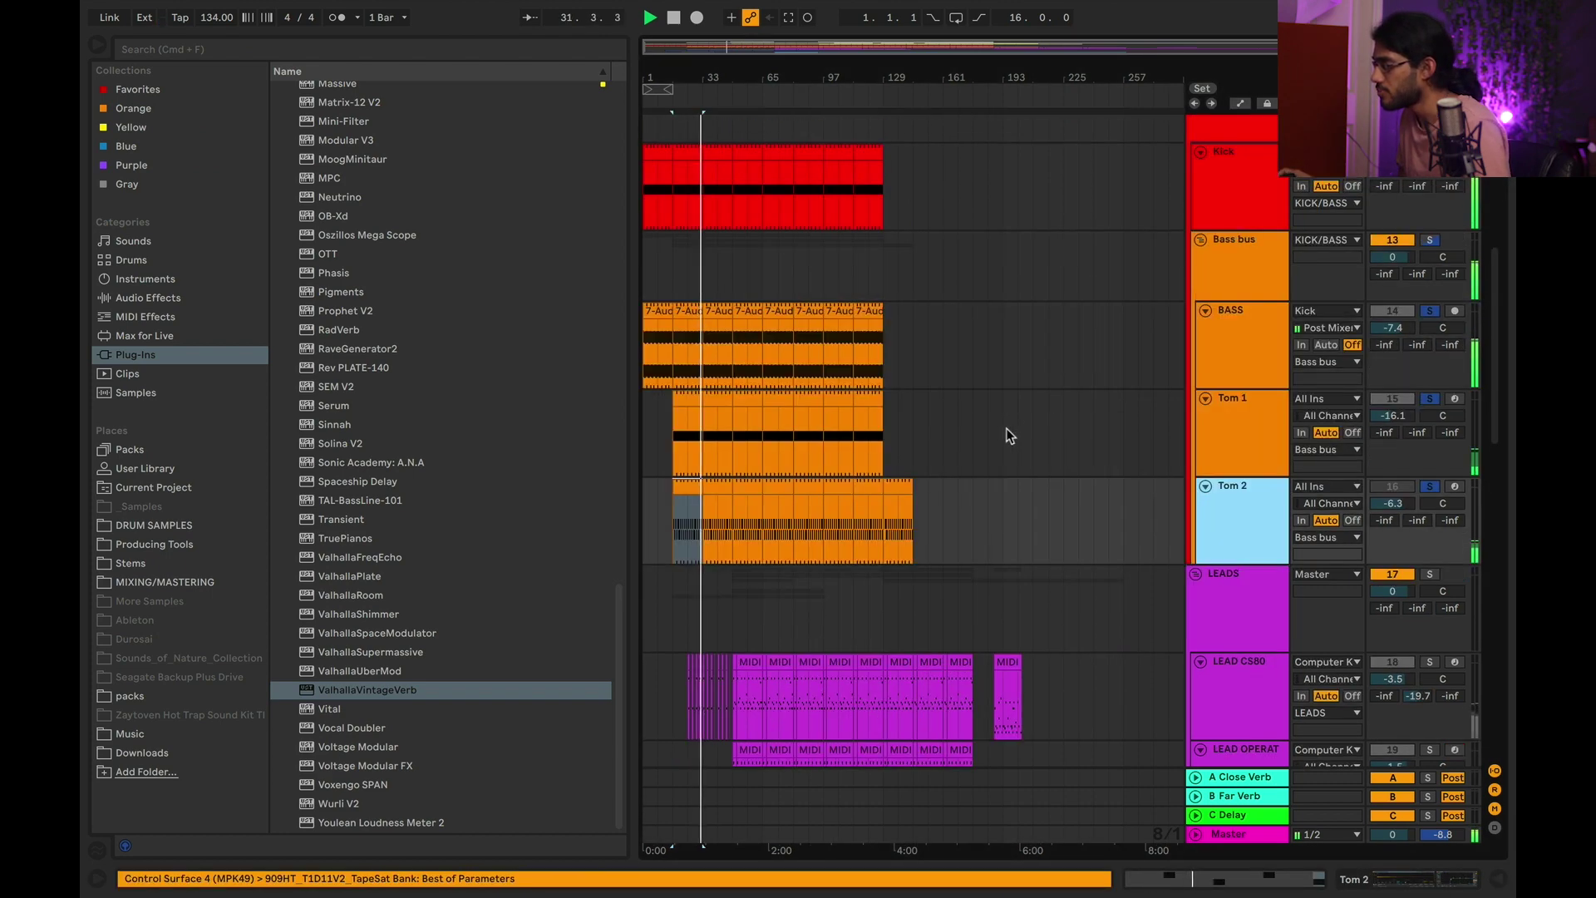